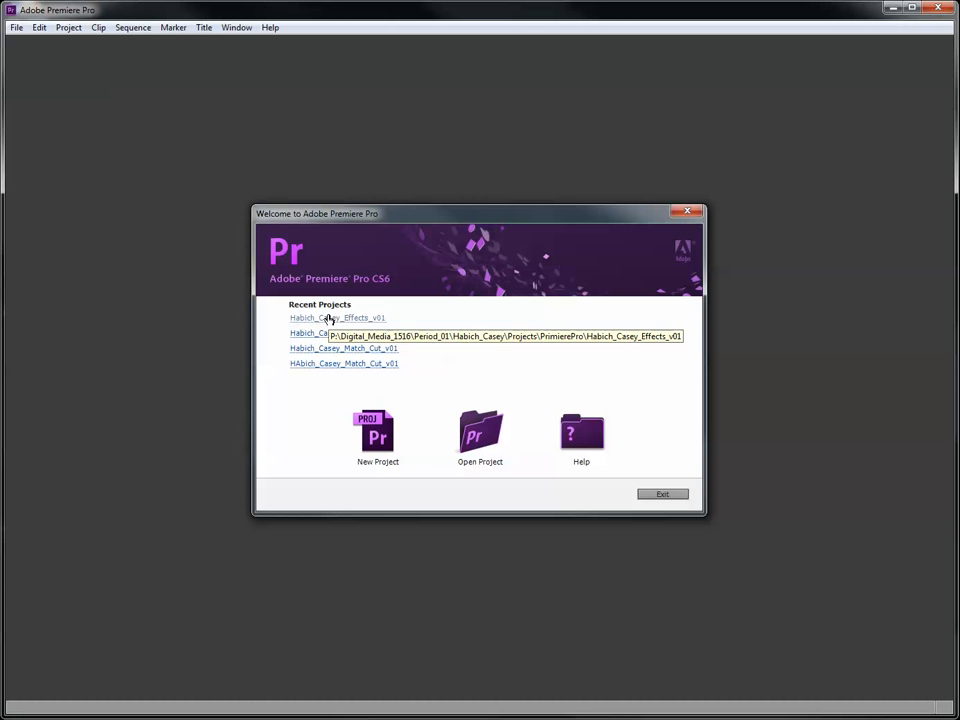
- Start a new project and set its location to the PrimierePro folder inside the student's Projects folder under Digital_Media_1516, Period_01
{"action": "left_click", "coordinate": [480, 440]}
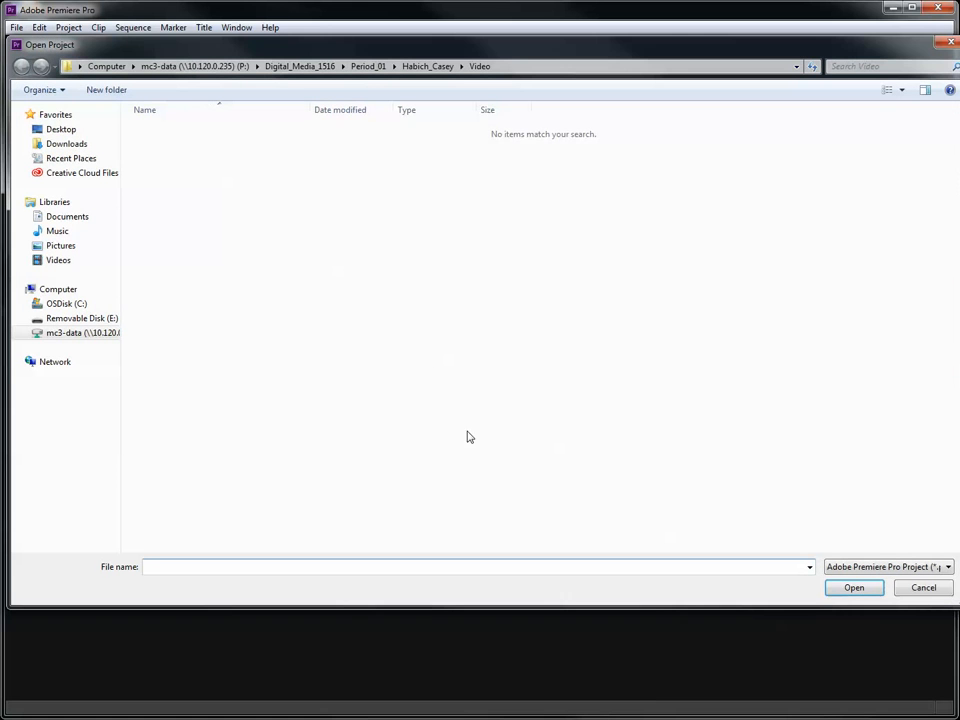
{"action": "left_click", "coordinate": [922, 588]}
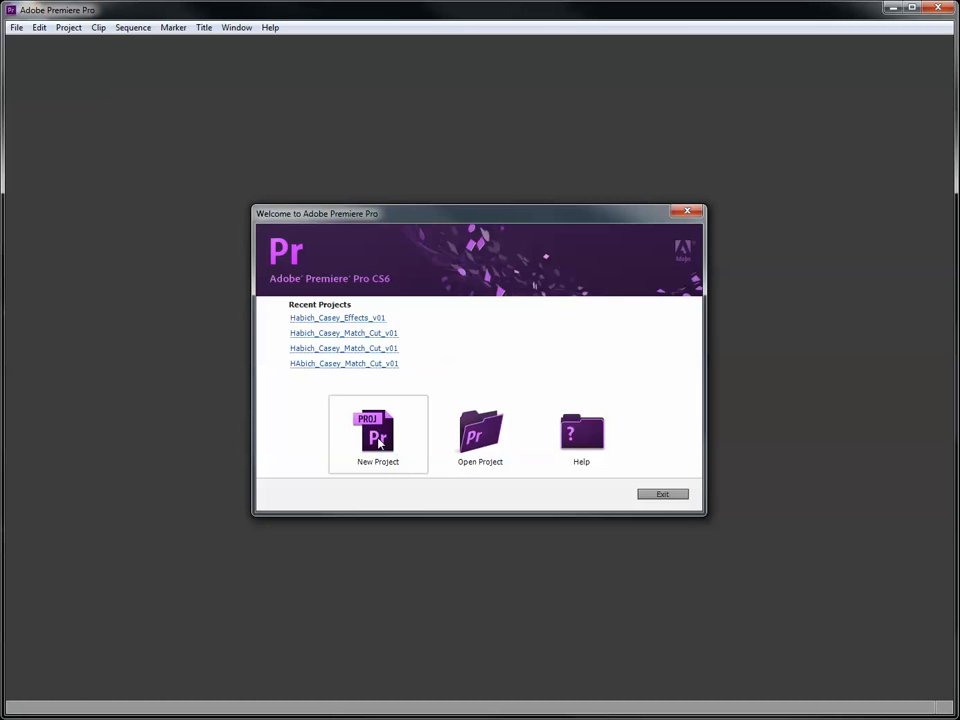
{"action": "left_click", "coordinate": [378, 440]}
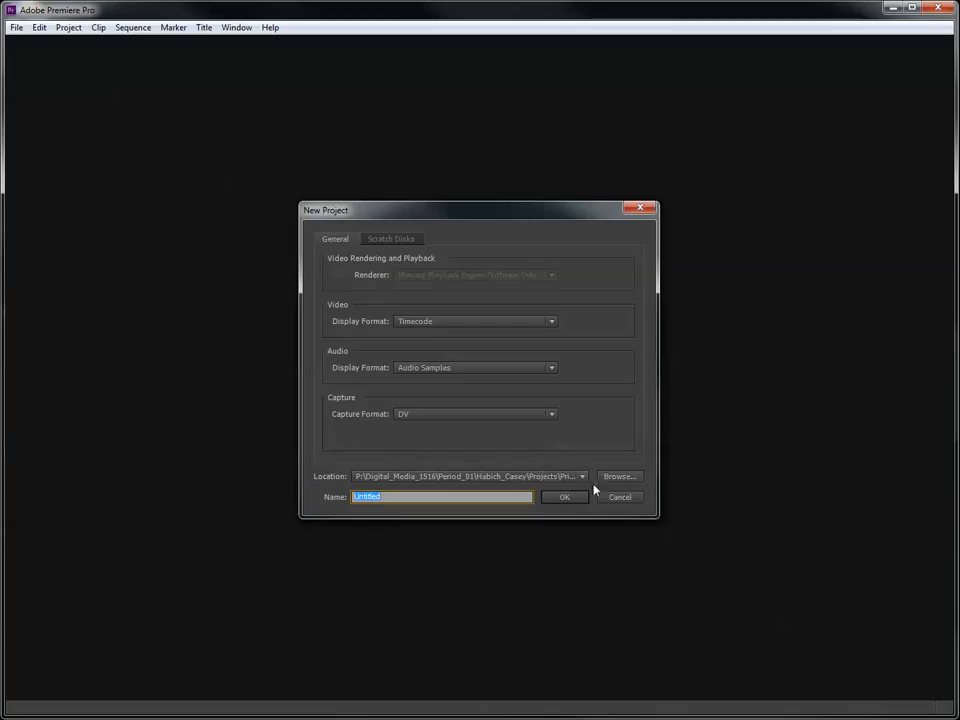
{"action": "left_click", "coordinate": [630, 480]}
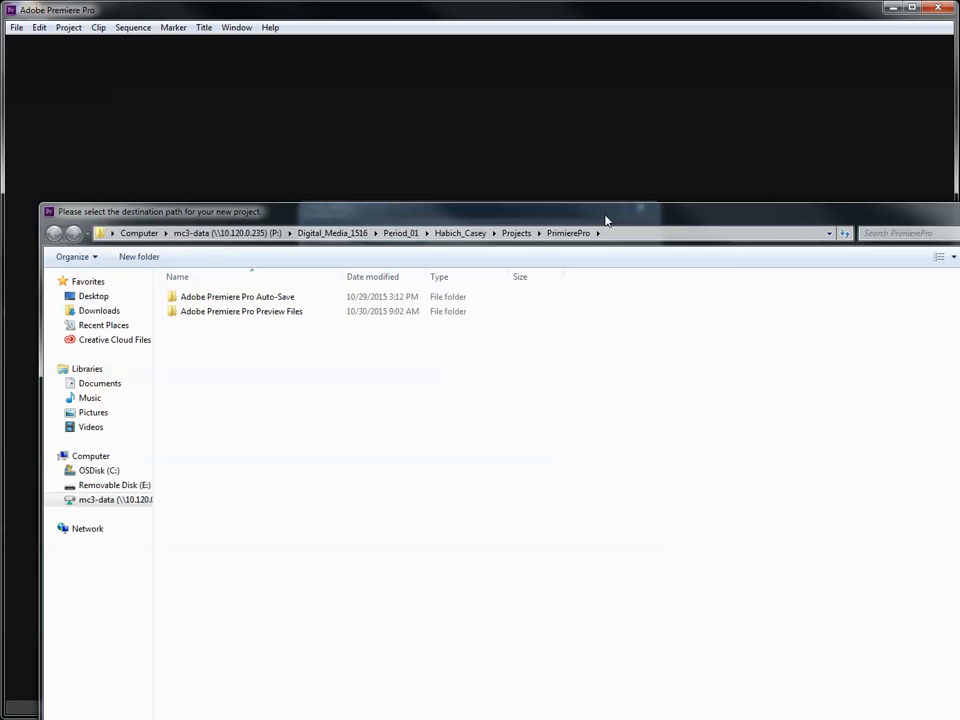
{"action": "left_click_drag", "start_coordinate": [605, 220], "coordinate": [568, 105]}
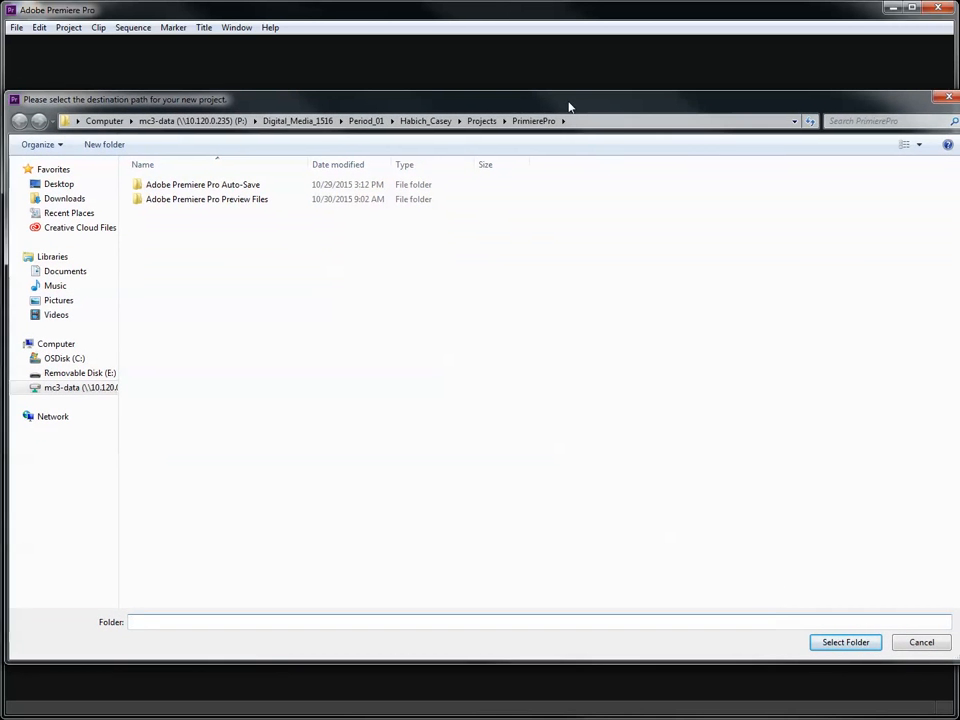
{"action": "left_click", "coordinate": [88, 392]}
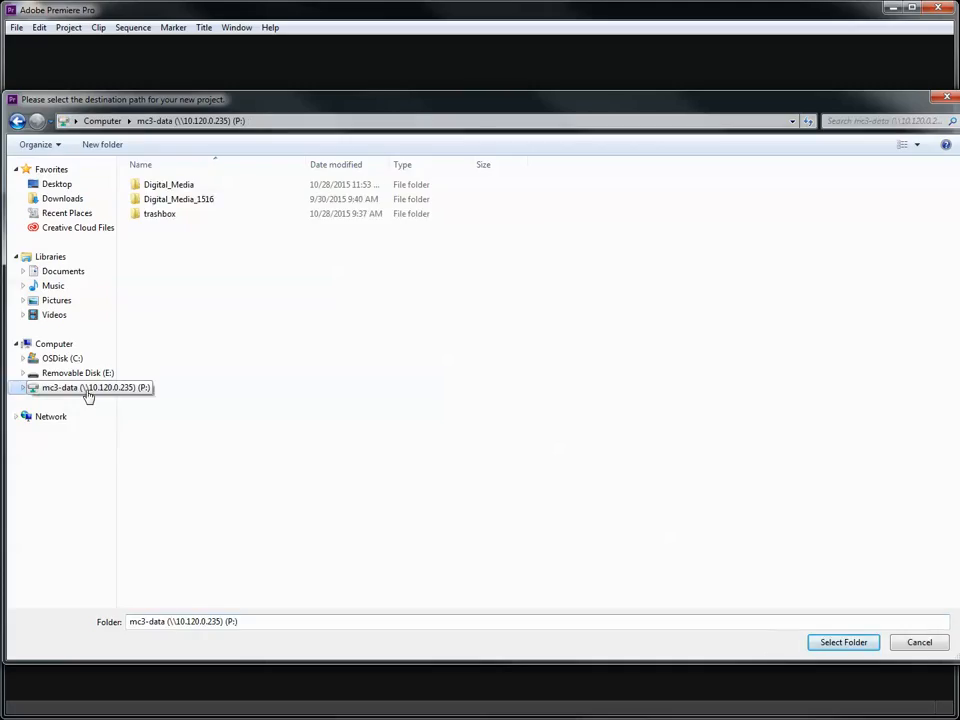
{"action": "double_click", "coordinate": [194, 203]}
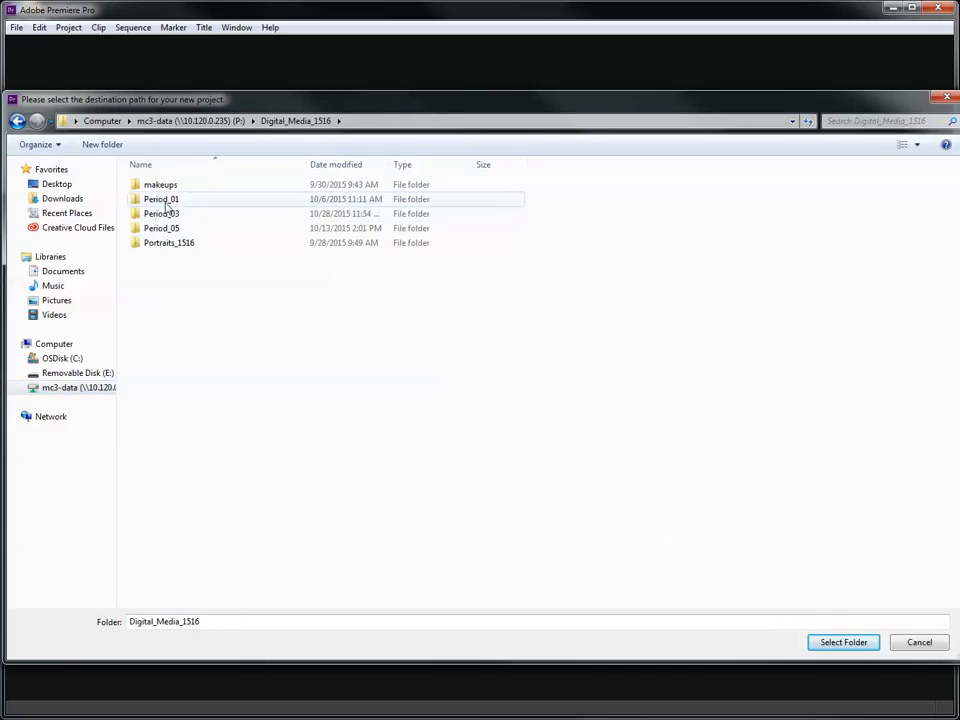
{"action": "double_click", "coordinate": [165, 200]}
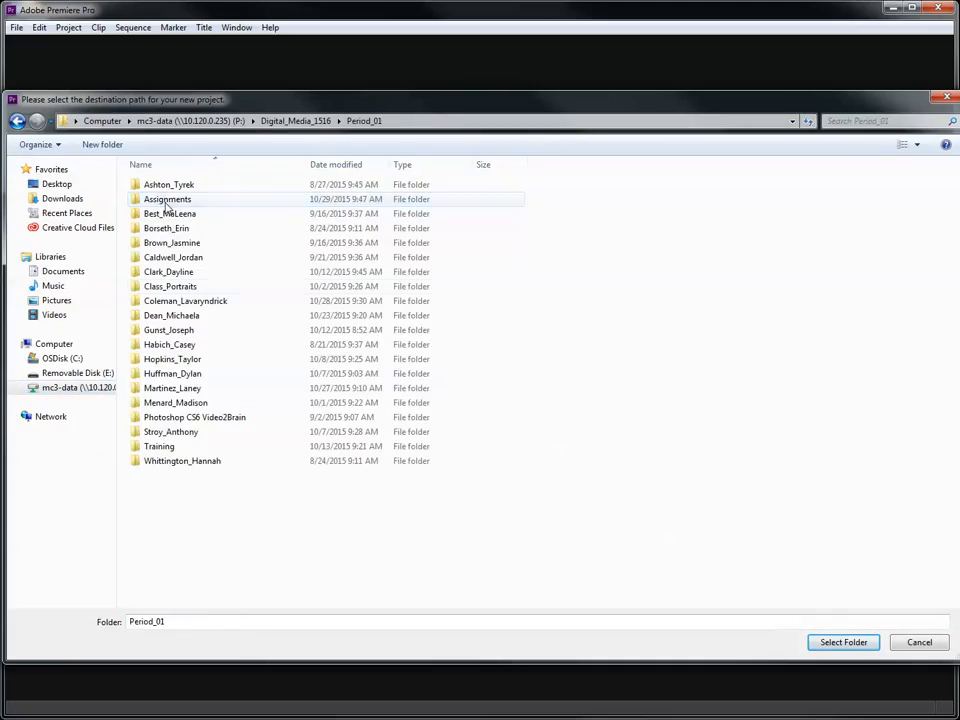
{"action": "double_click", "coordinate": [156, 344]}
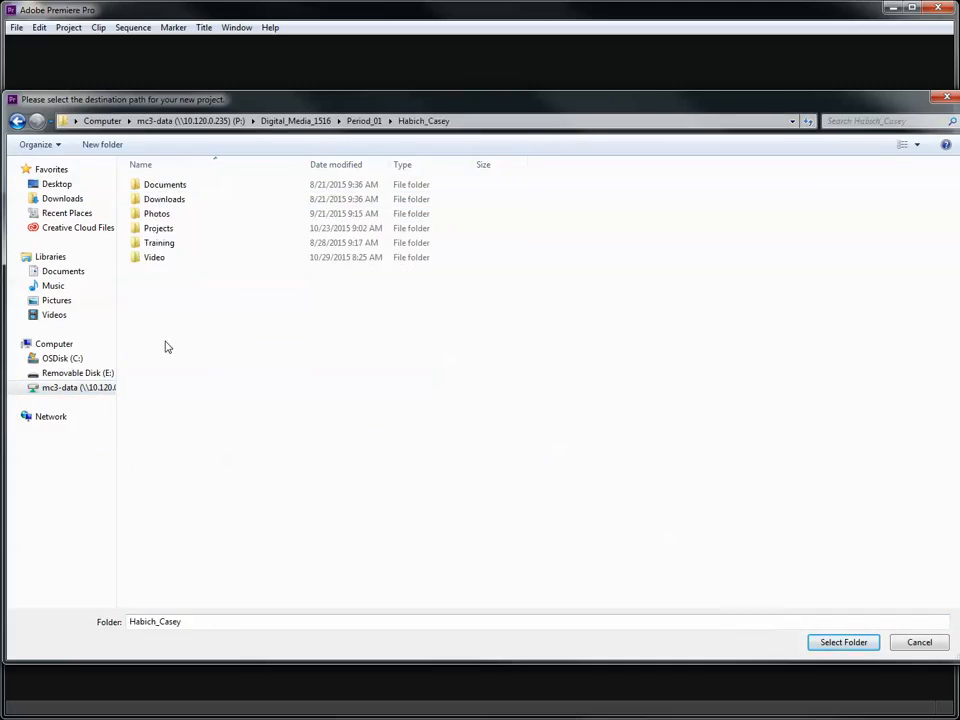
{"action": "double_click", "coordinate": [158, 229]}
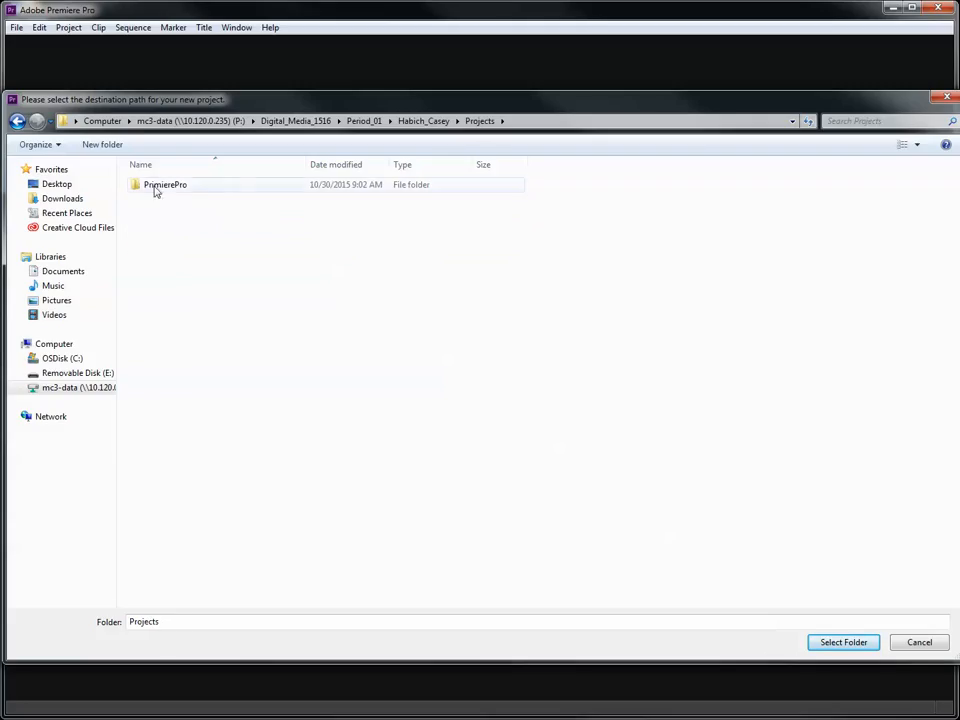
{"action": "double_click", "coordinate": [168, 191]}
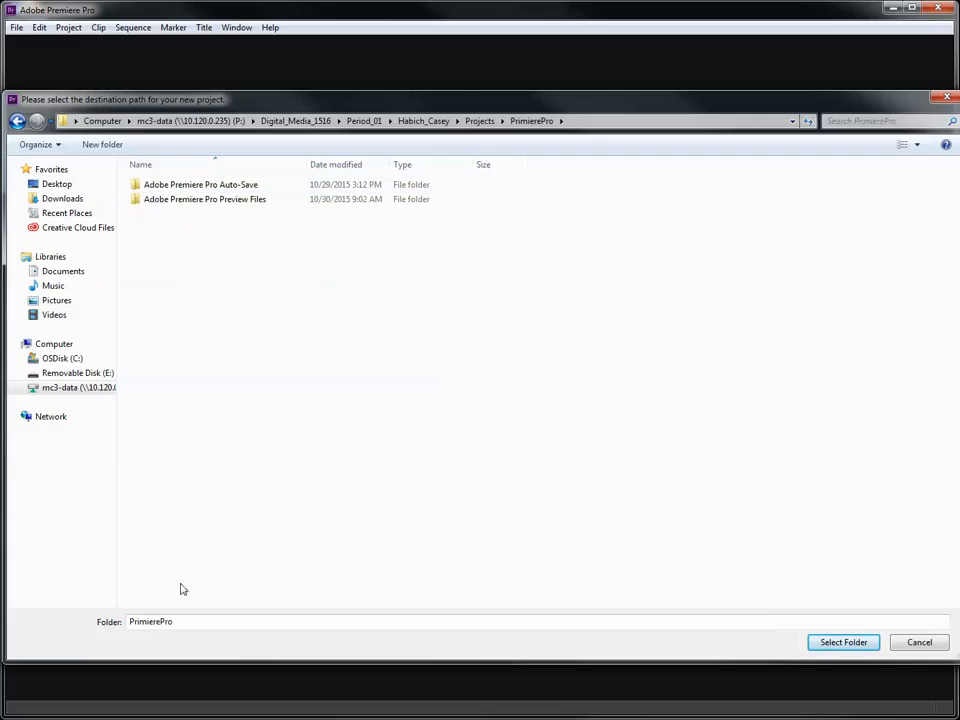
{"action": "left_click", "coordinate": [843, 642]}
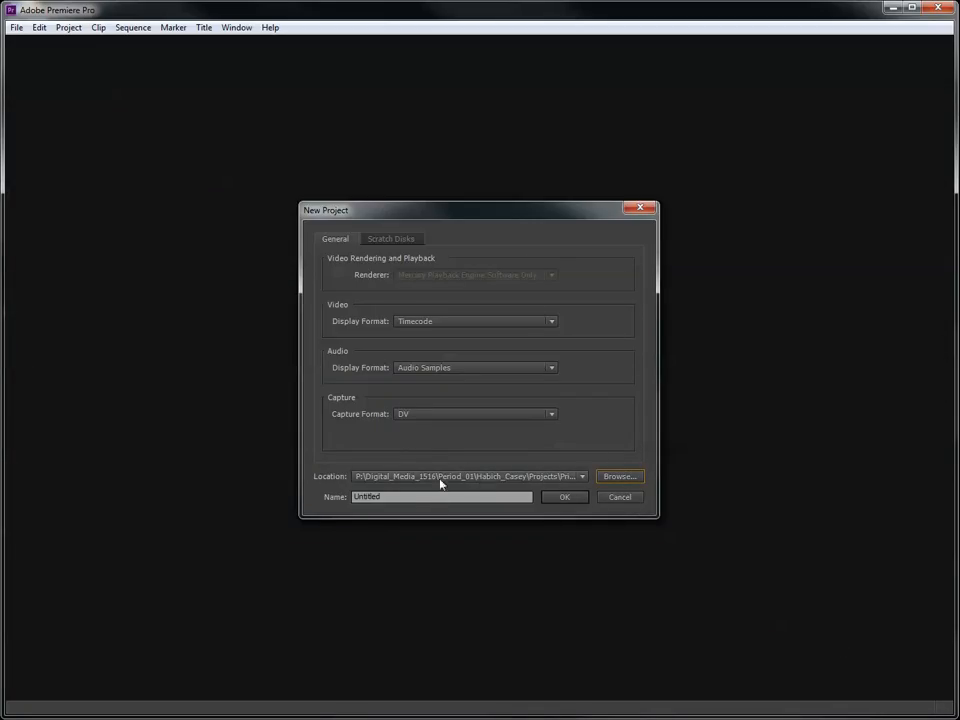
- Name the project with the student's last and first name followed by _Review_v01, and create it
{"action": "left_click_drag", "start_coordinate": [414, 498], "coordinate": [323, 496]}
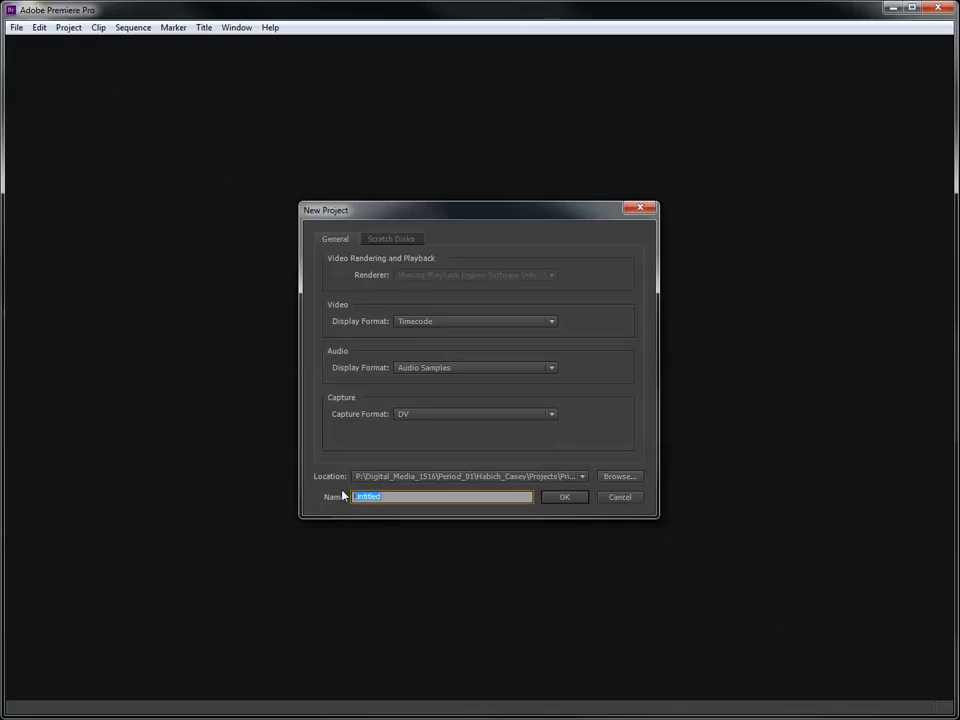
{"action": "key", "text": "BackSpace"}
{"action": "type", "text": "_Re"}
{"action": "type", "text": "view"}
{"action": "type", "text": "_v0"}
{"action": "type", "text": "1"}
{"action": "left_click", "coordinate": [565, 498]}
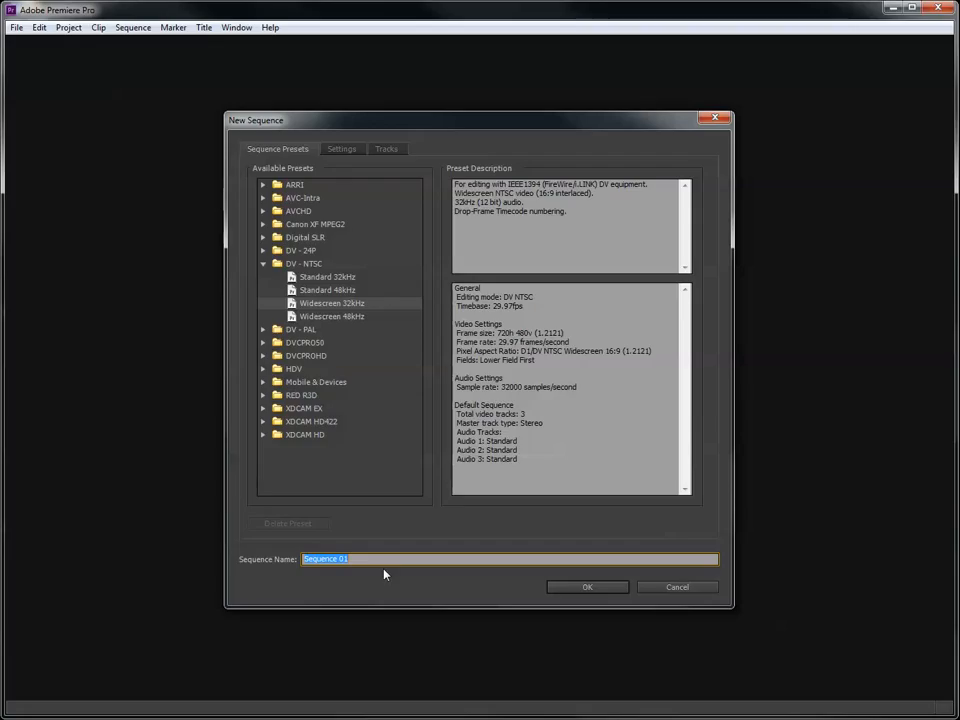
- Review the AVCHD 720p sequence presets and the sequence settings, and dismiss the dialog without creating a sequence
{"action": "left_click", "coordinate": [263, 211]}
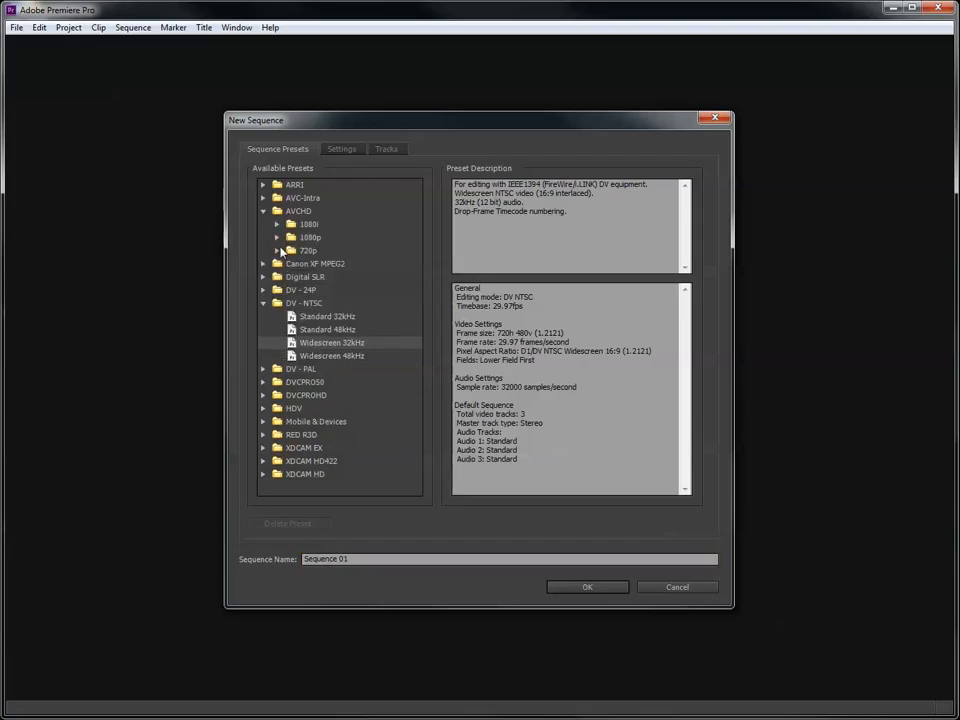
{"action": "left_click", "coordinate": [277, 250]}
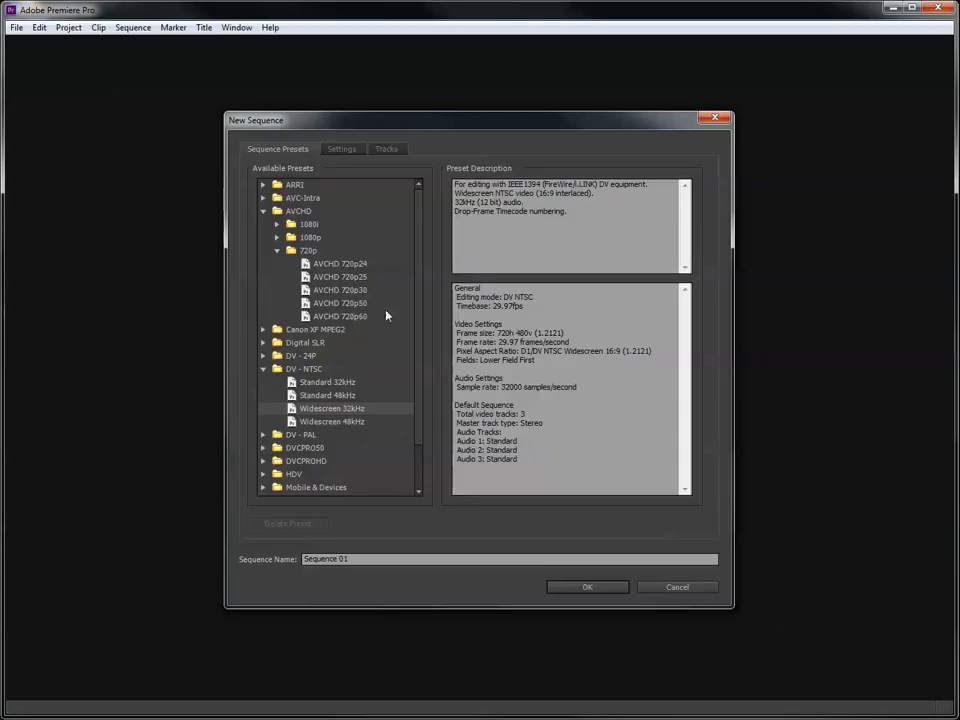
{"action": "left_click", "coordinate": [333, 152]}
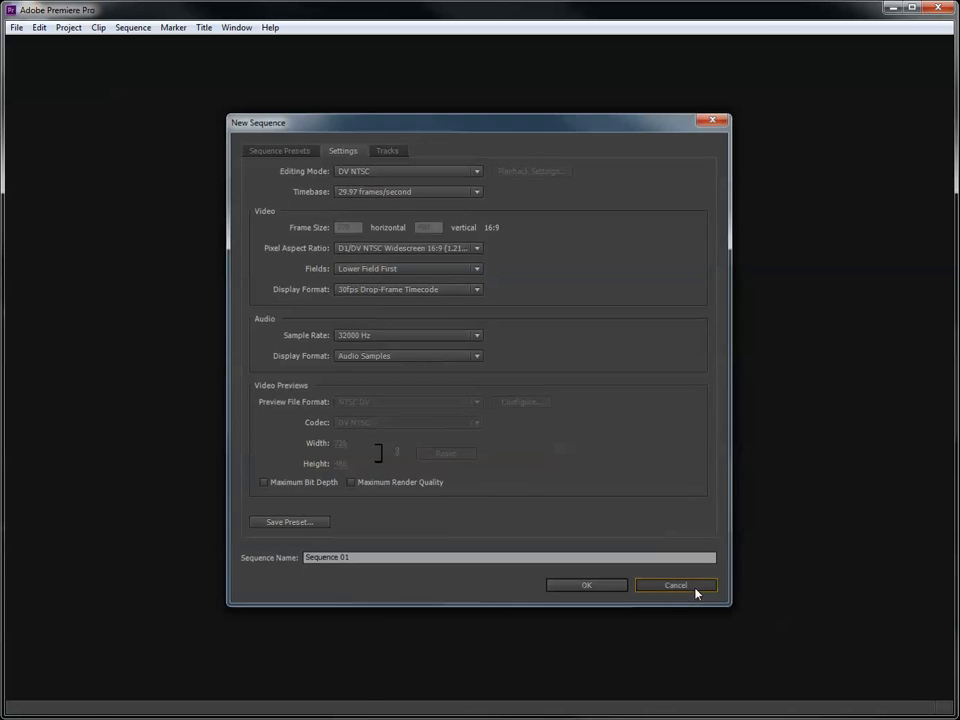
{"action": "left_click", "coordinate": [677, 587]}
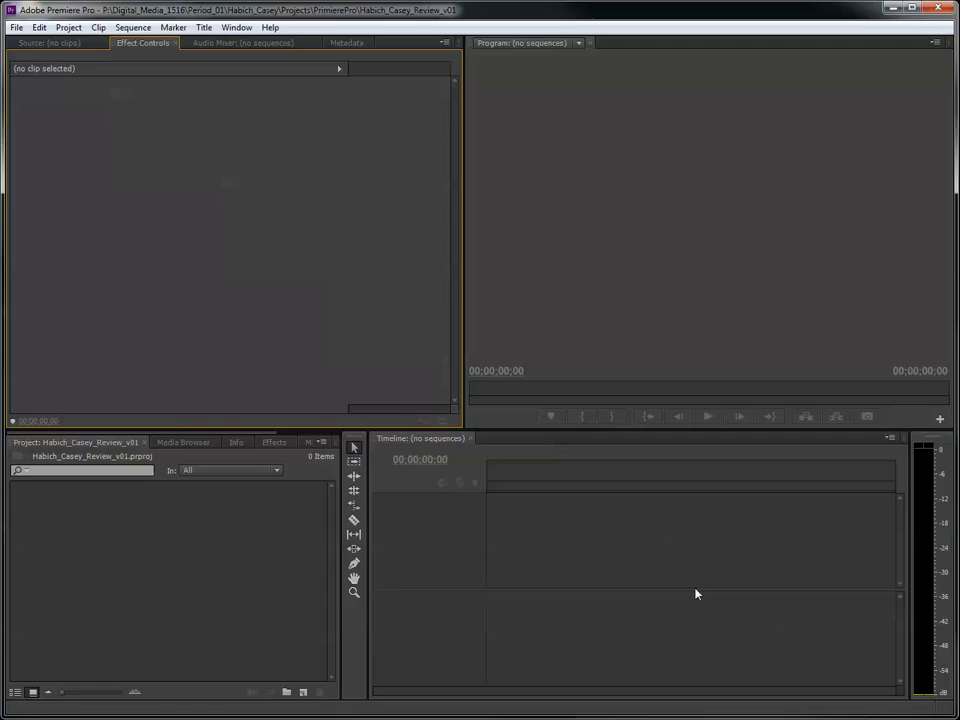
- Show the Source monitor and look over the Program monitor, the empty timeline and the project bin
{"action": "left_click", "coordinate": [47, 43]}
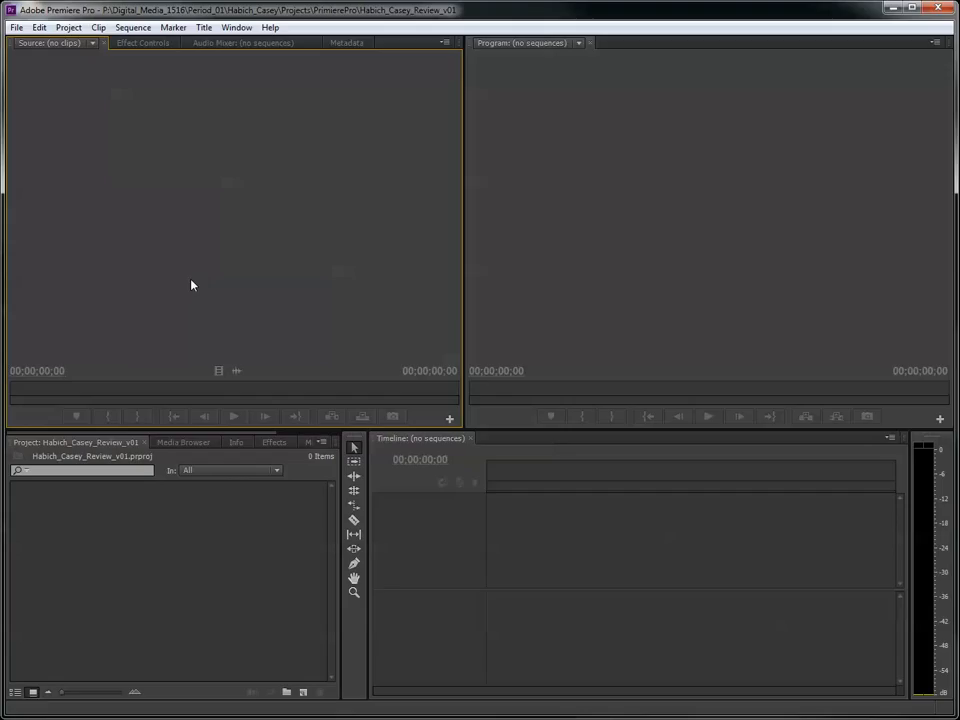
{"action": "left_click", "coordinate": [695, 201]}
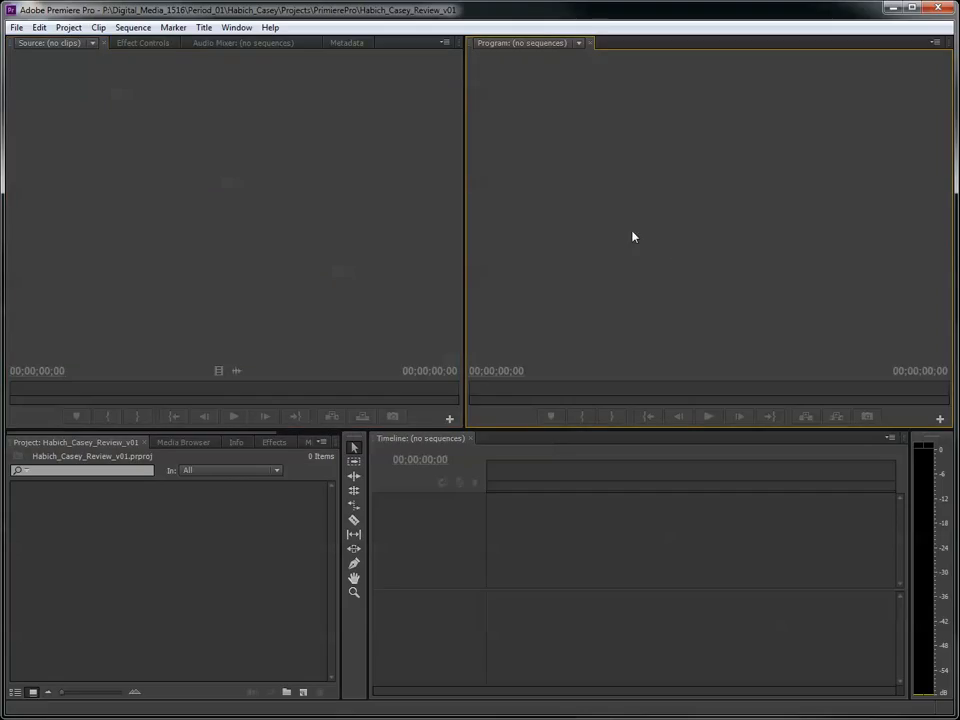
{"action": "left_click", "coordinate": [629, 566]}
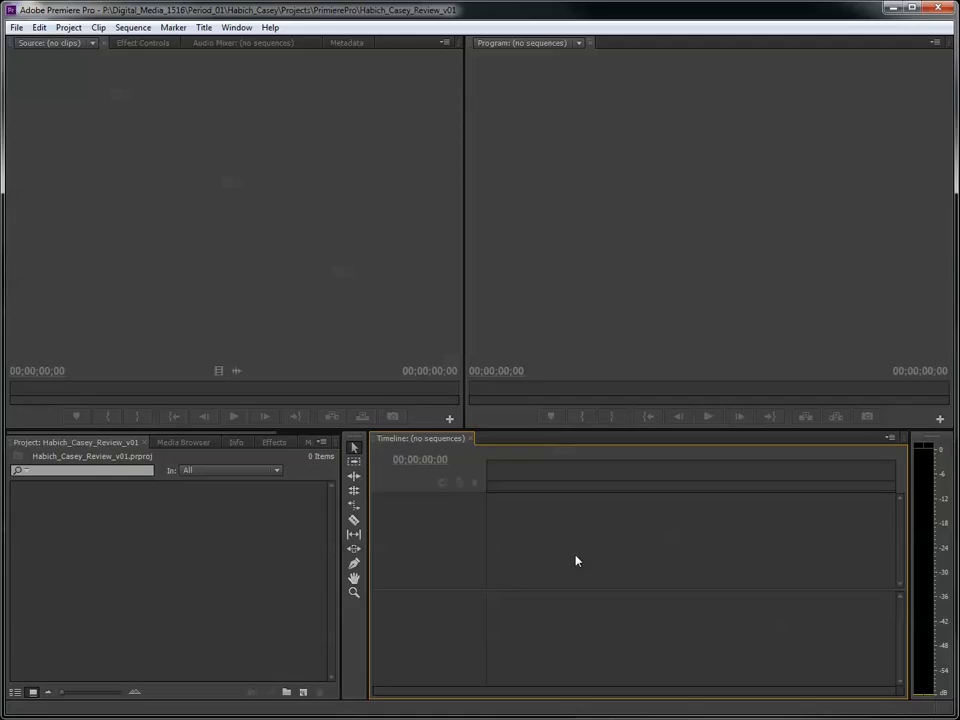
{"action": "left_click", "coordinate": [151, 569]}
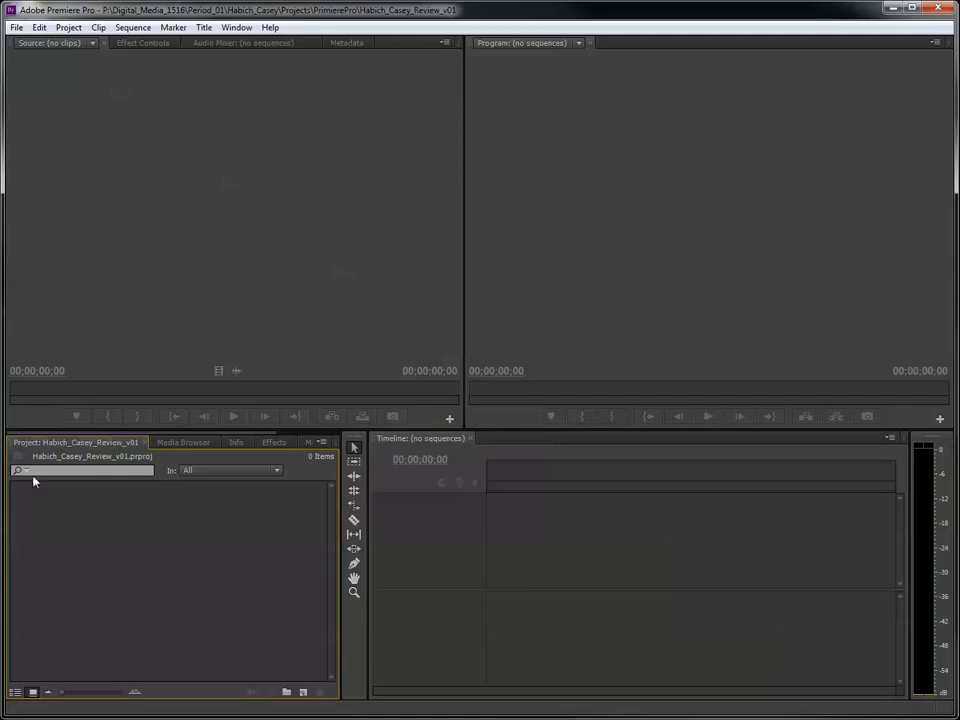
- Import all AVCHD video clips from 00016 through 00048 in the Match_Cut assignment folder into the project
{"action": "right_click", "coordinate": [157, 564]}
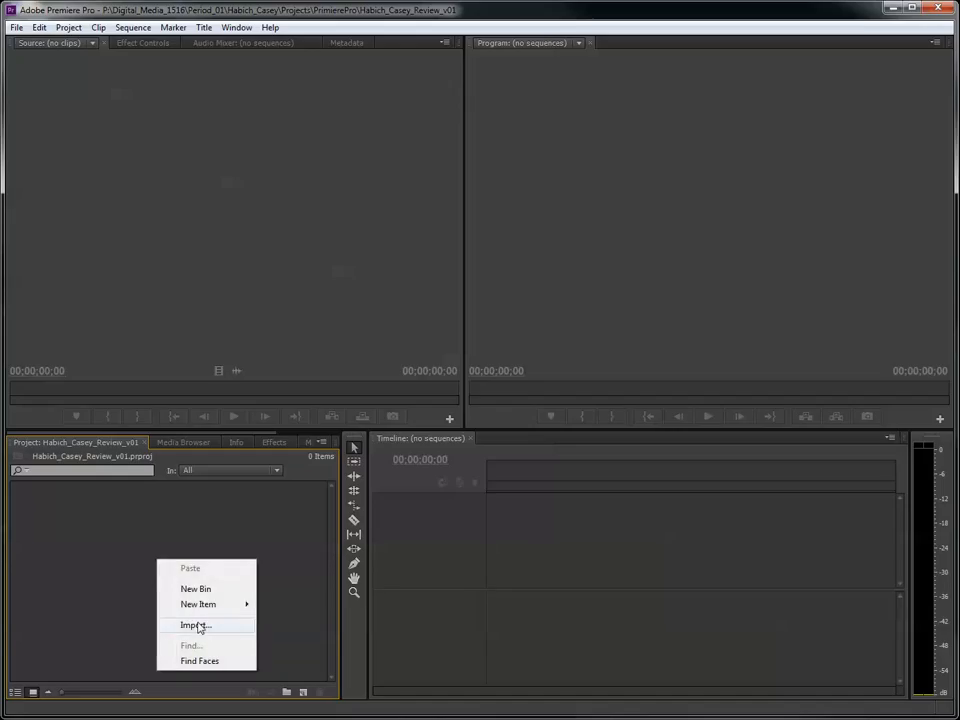
{"action": "left_click", "coordinate": [250, 513]}
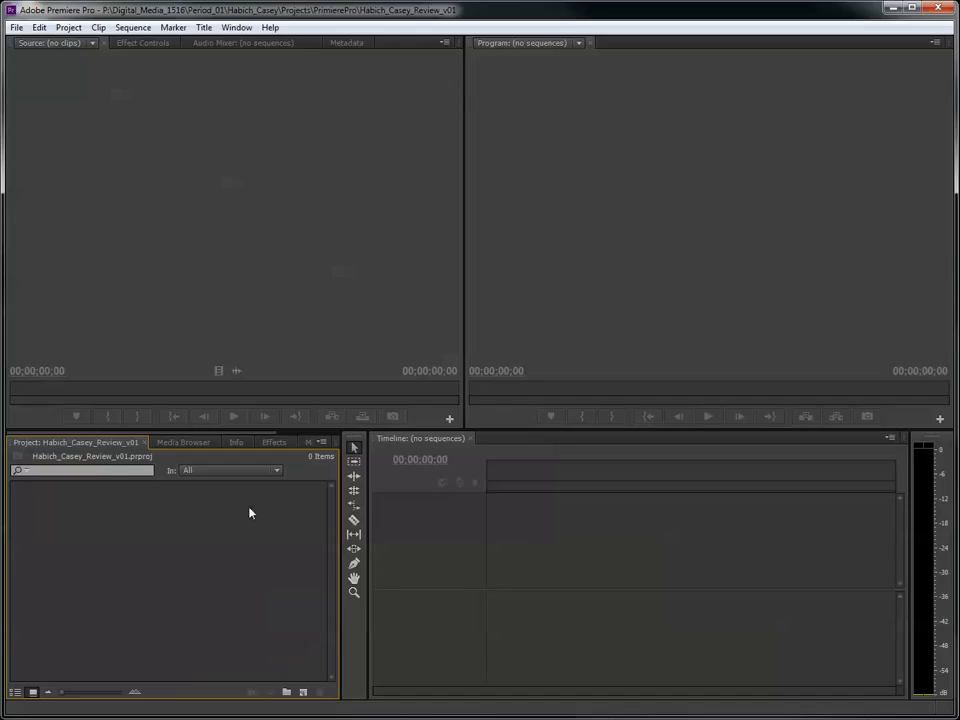
{"action": "double_click", "coordinate": [188, 602]}
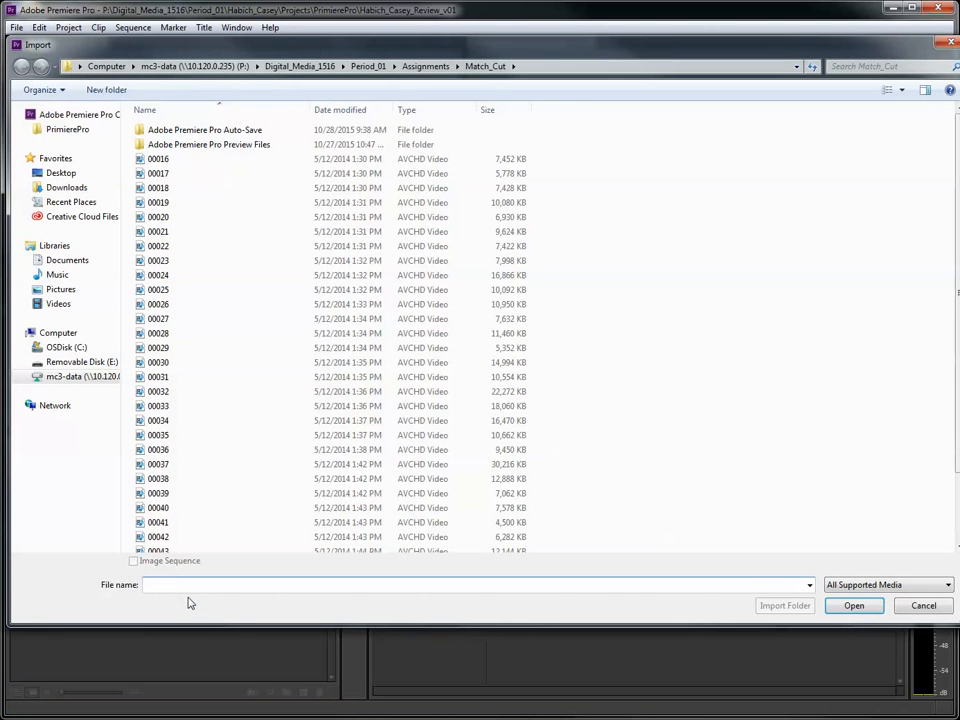
{"action": "left_click_drag", "start_coordinate": [854, 50], "coordinate": [851, 52]}
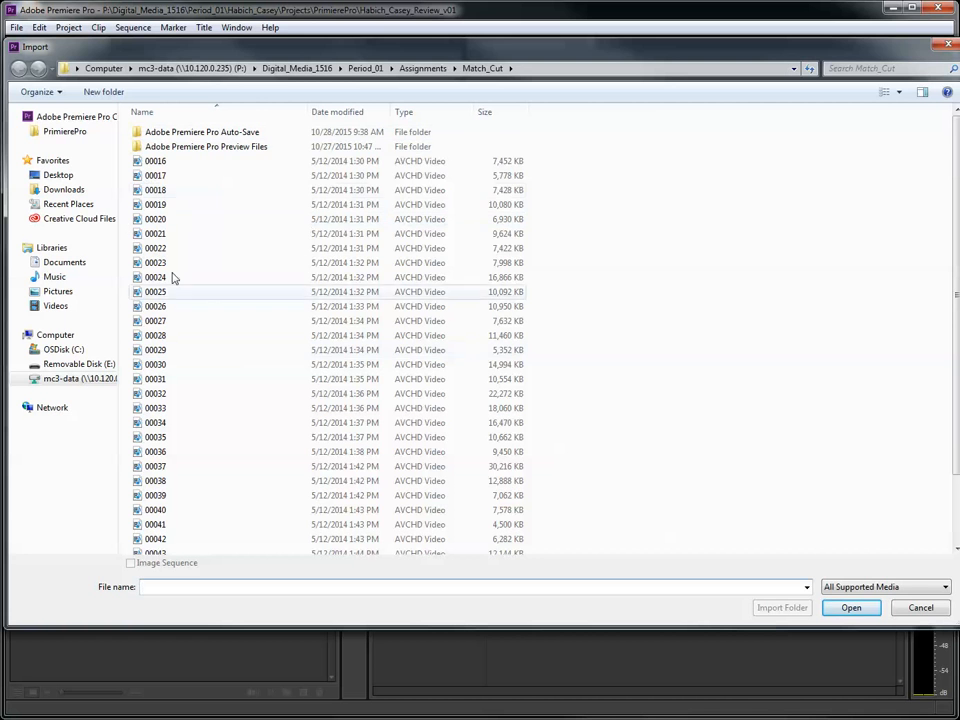
{"action": "left_click", "coordinate": [158, 162]}
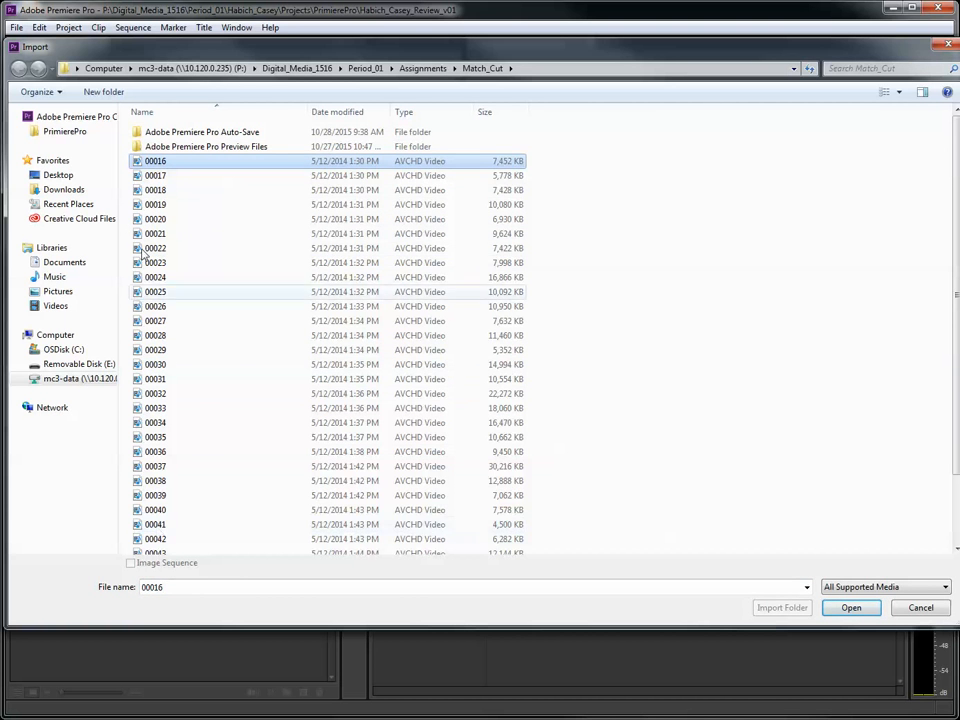
{"action": "scroll", "coordinate": [178, 333], "scroll_direction": "down", "scroll_amount": 2}
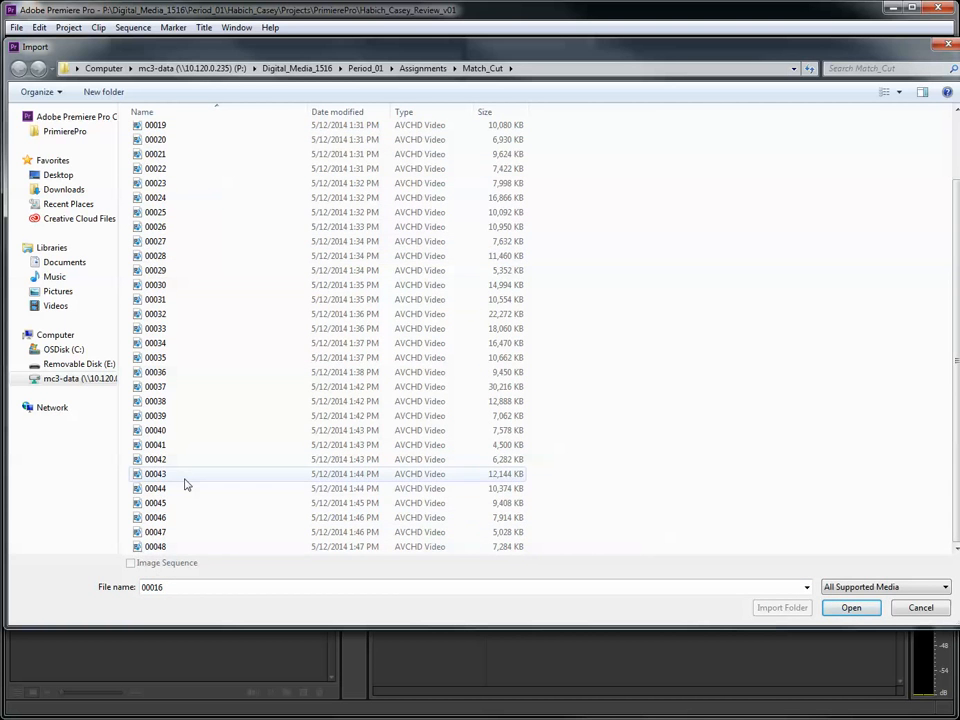
{"action": "scroll", "coordinate": [190, 480], "scroll_direction": "up", "scroll_amount": 2}
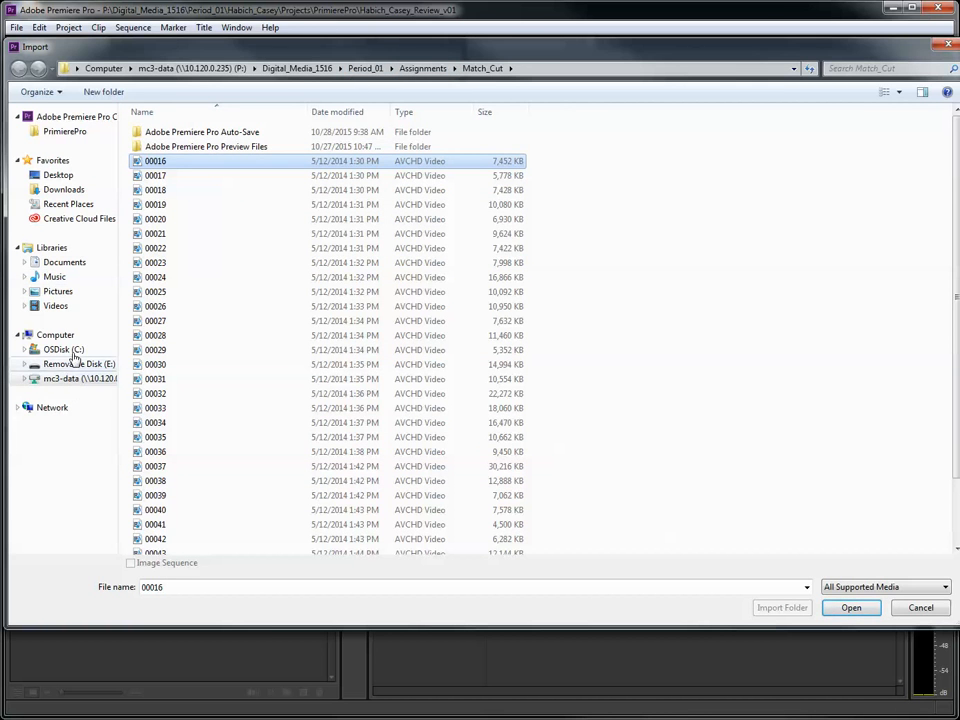
{"action": "scroll", "coordinate": [210, 386], "scroll_direction": "down", "scroll_amount": 2}
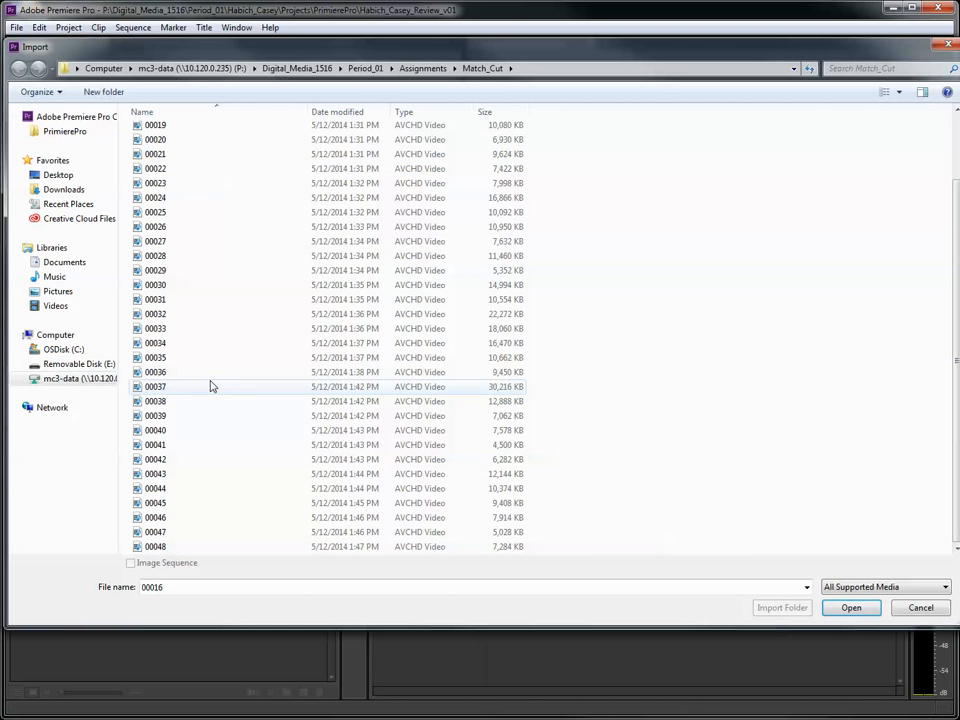
{"action": "scroll", "coordinate": [240, 497], "scroll_direction": "up", "scroll_amount": 2}
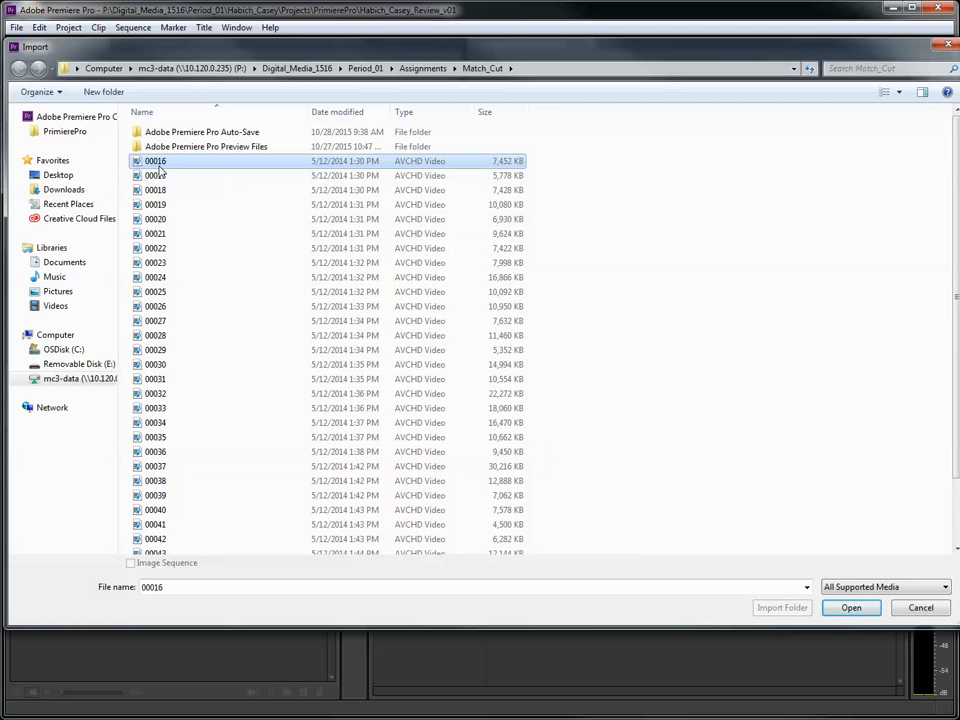
{"action": "scroll", "coordinate": [195, 332], "scroll_direction": "down", "scroll_amount": 2}
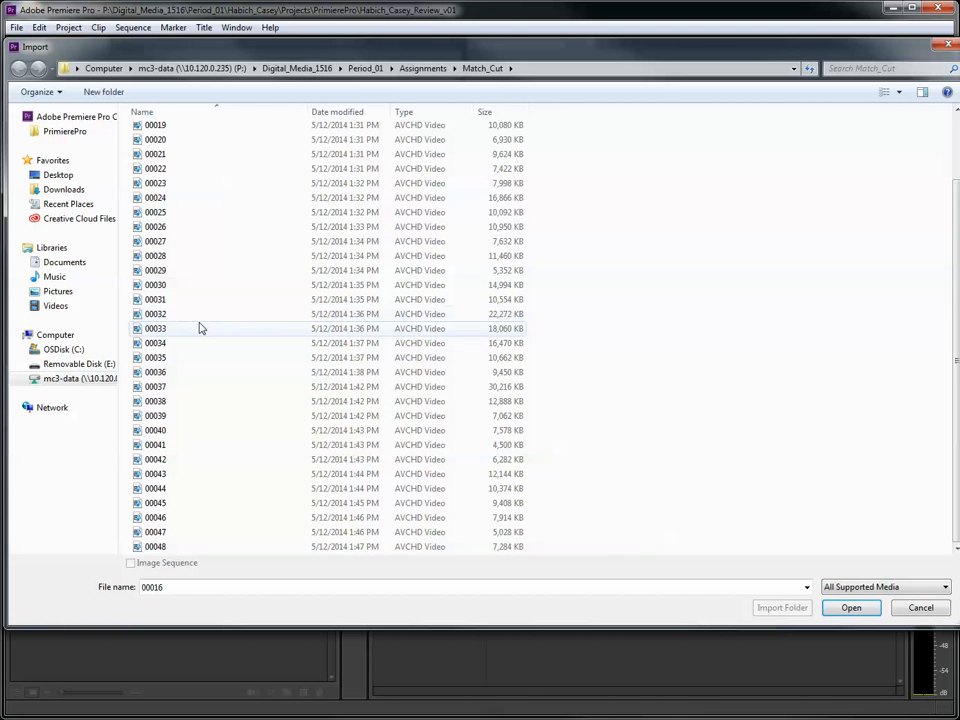
{"action": "left_click", "coordinate": [157, 547], "text": "shift"}
{"action": "scroll", "coordinate": [216, 296], "scroll_direction": "up", "scroll_amount": 3}
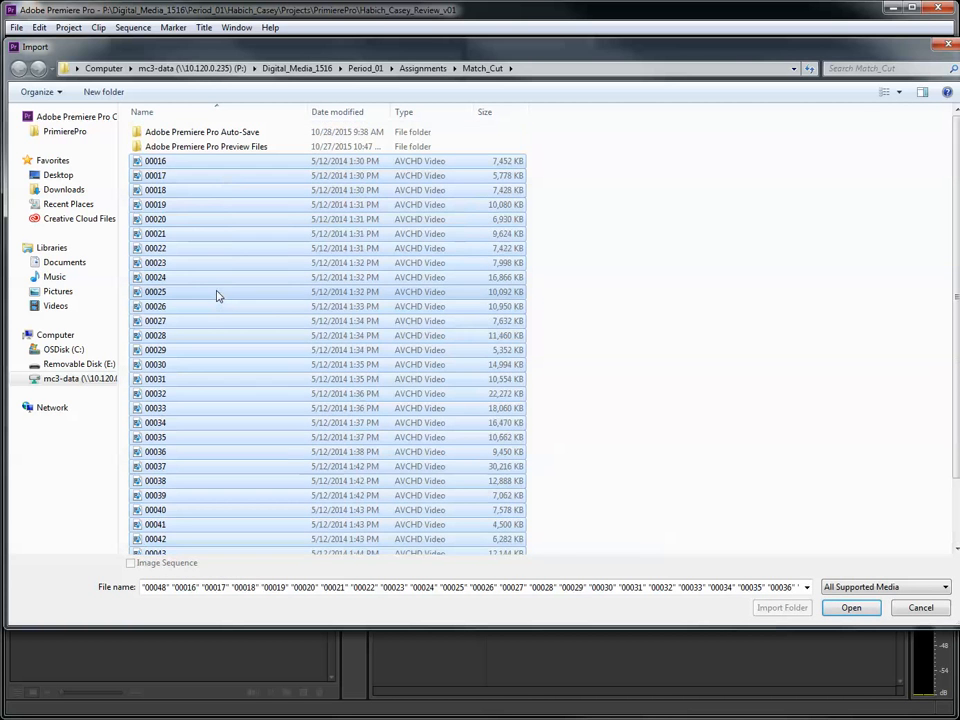
{"action": "scroll", "coordinate": [186, 340], "scroll_direction": "down", "scroll_amount": 2}
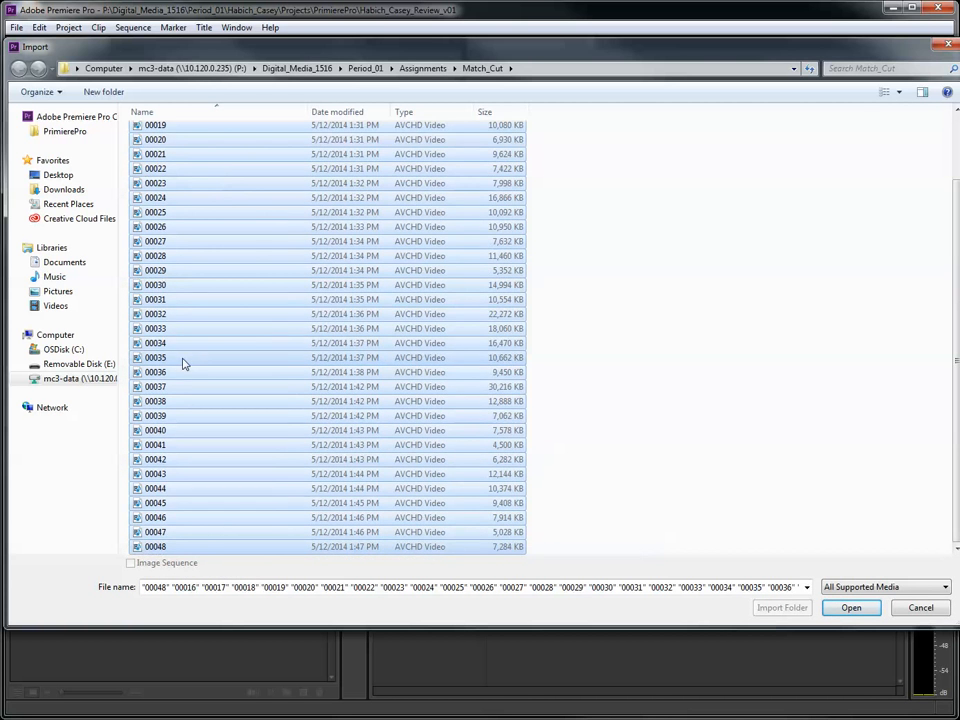
{"action": "left_click", "coordinate": [851, 608]}
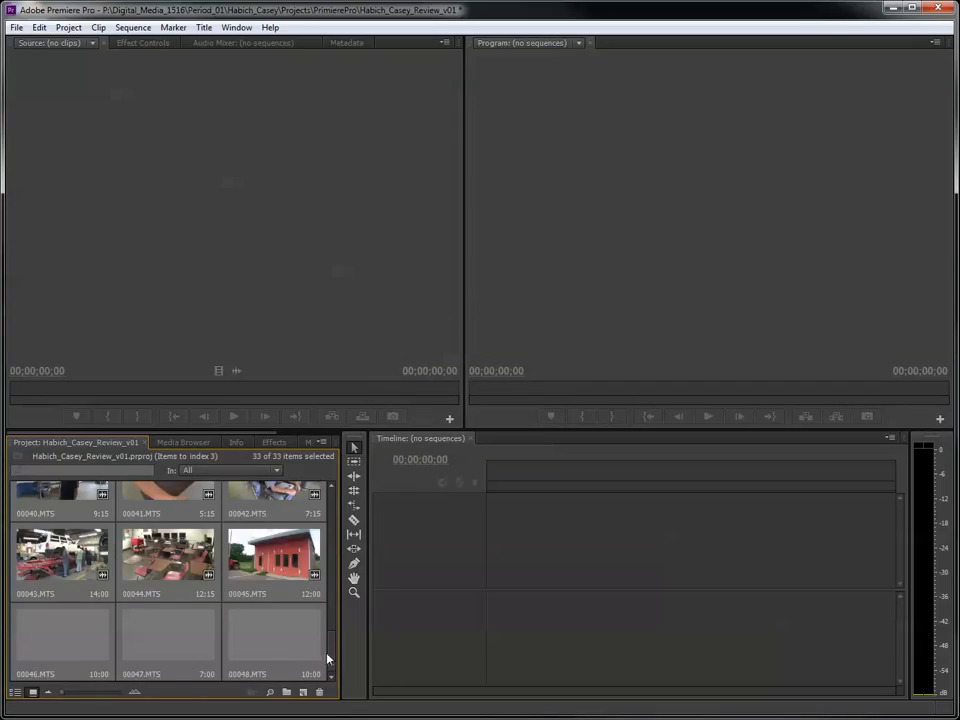
- Open clip 00016.MTS in the Source monitor and preview it by scrubbing and playing
{"action": "scroll", "coordinate": [332, 640], "scroll_direction": "up", "scroll_amount": 5}
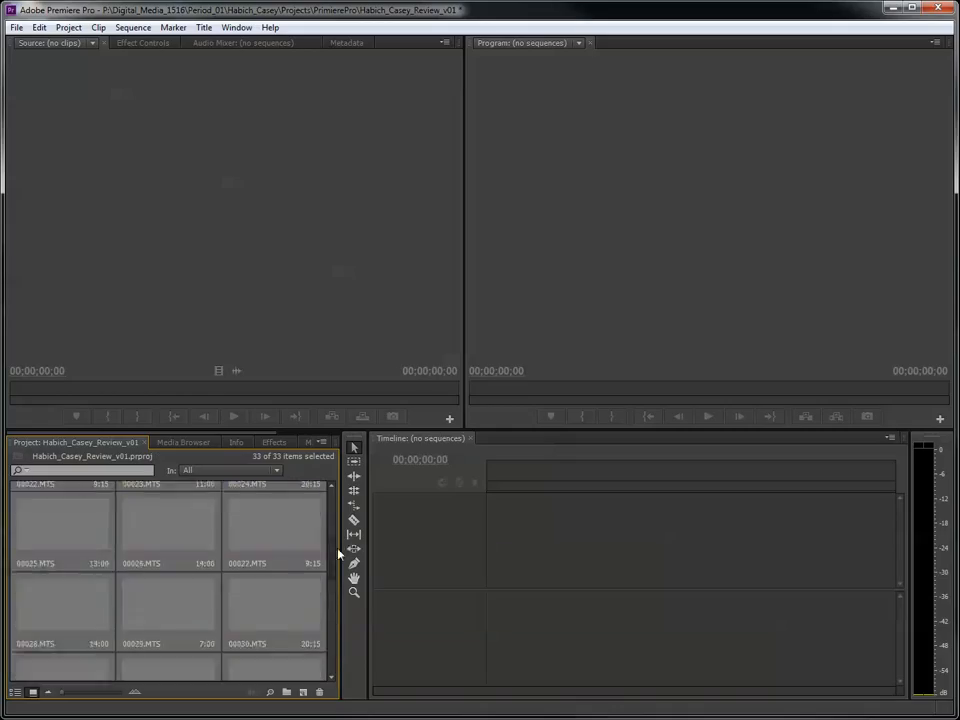
{"action": "left_click_drag", "start_coordinate": [338, 554], "coordinate": [338, 477]}
{"action": "left_click", "coordinate": [42, 531]}
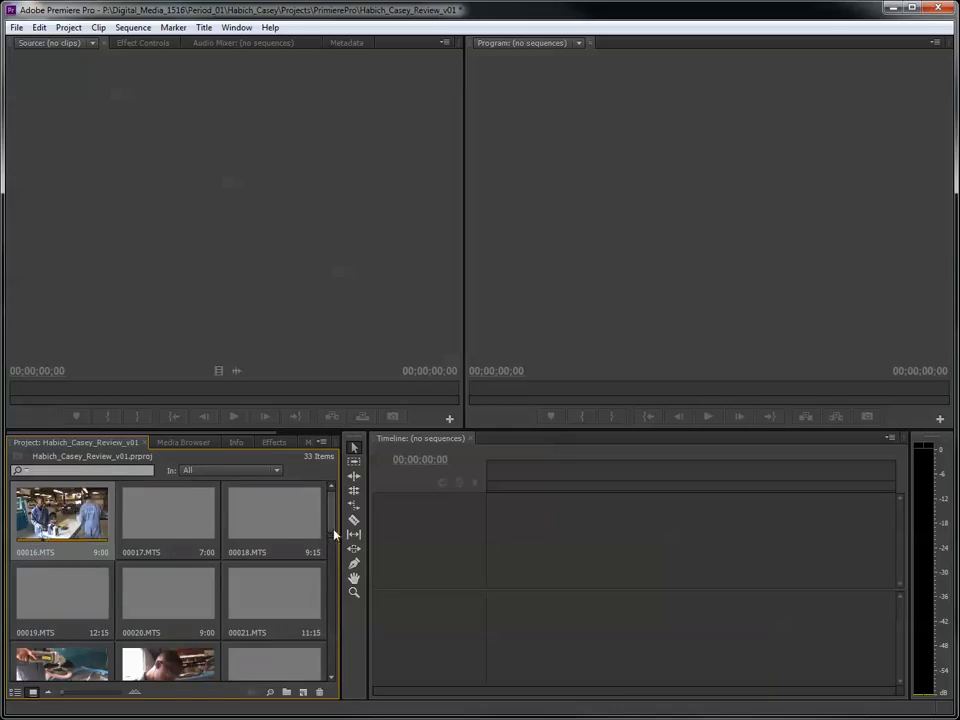
{"action": "left_click_drag", "start_coordinate": [329, 517], "coordinate": [346, 501]}
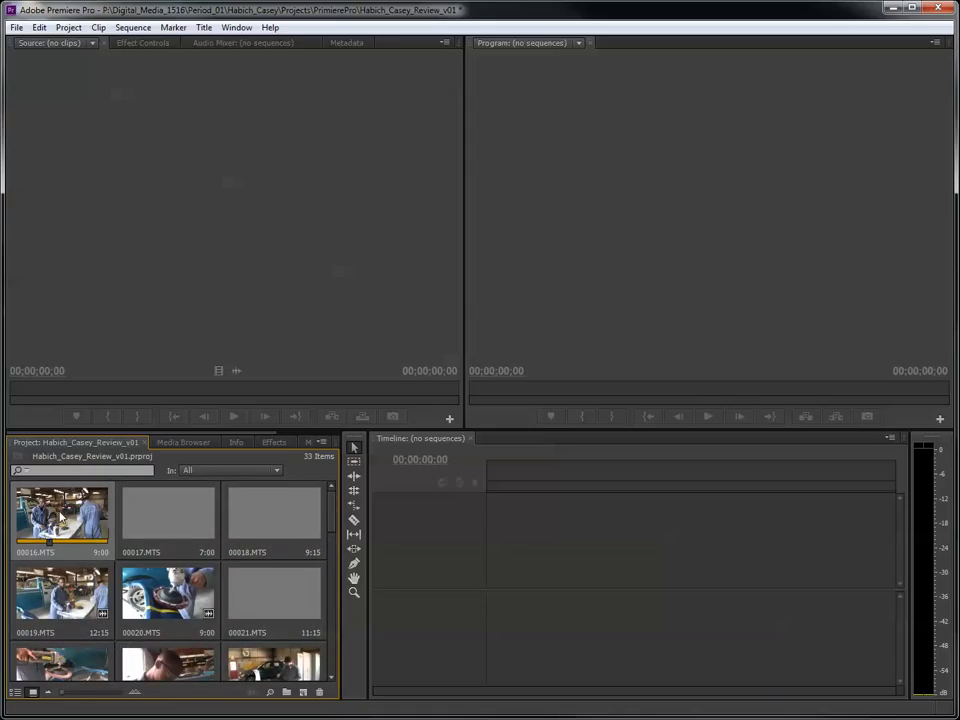
{"action": "double_click", "coordinate": [52, 520]}
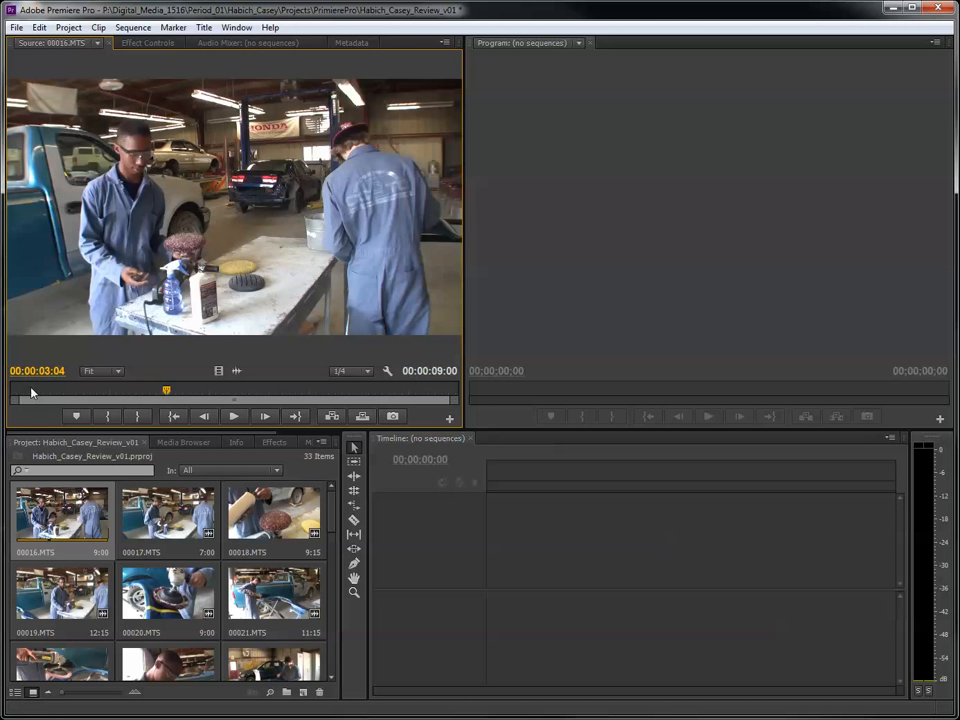
{"action": "left_click_drag", "start_coordinate": [31, 389], "coordinate": [324, 409]}
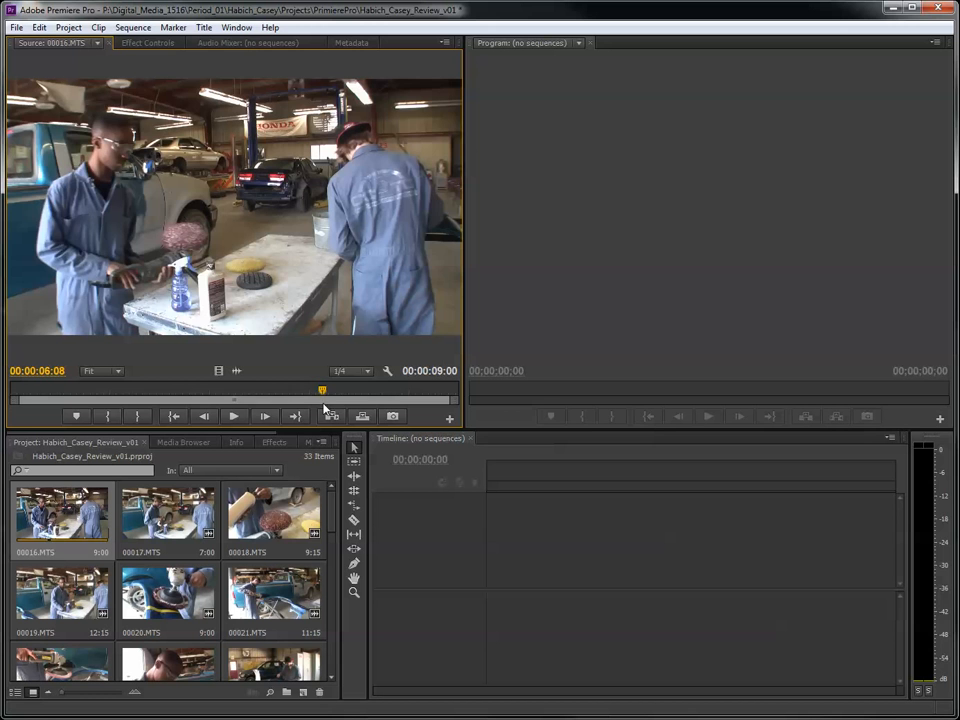
{"action": "left_click", "coordinate": [235, 417]}
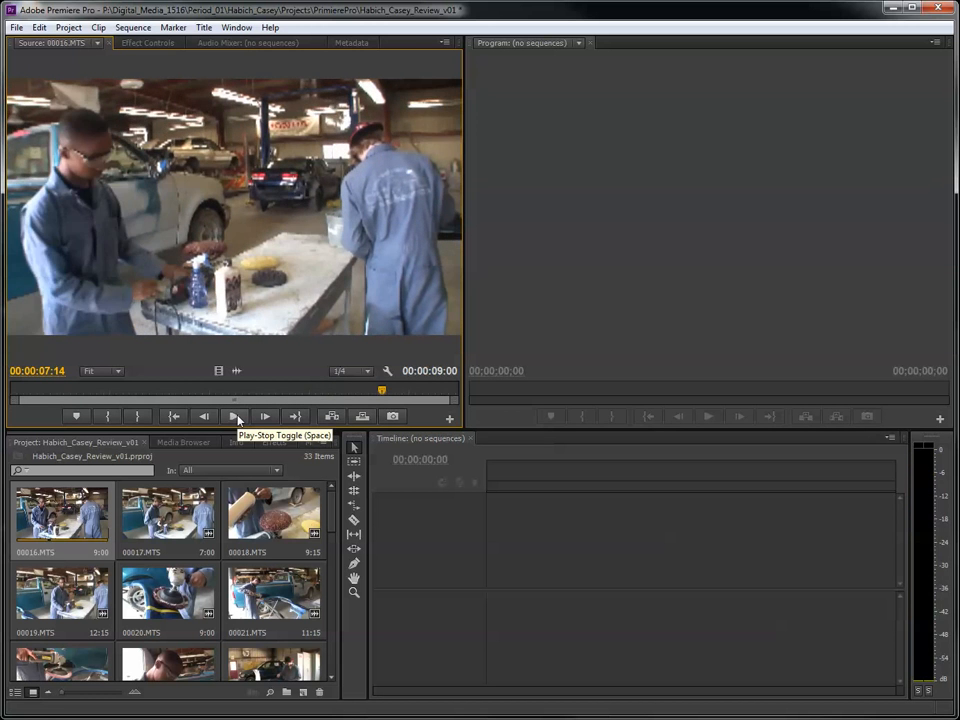
{"action": "left_click_drag", "start_coordinate": [261, 392], "coordinate": [153, 406]}
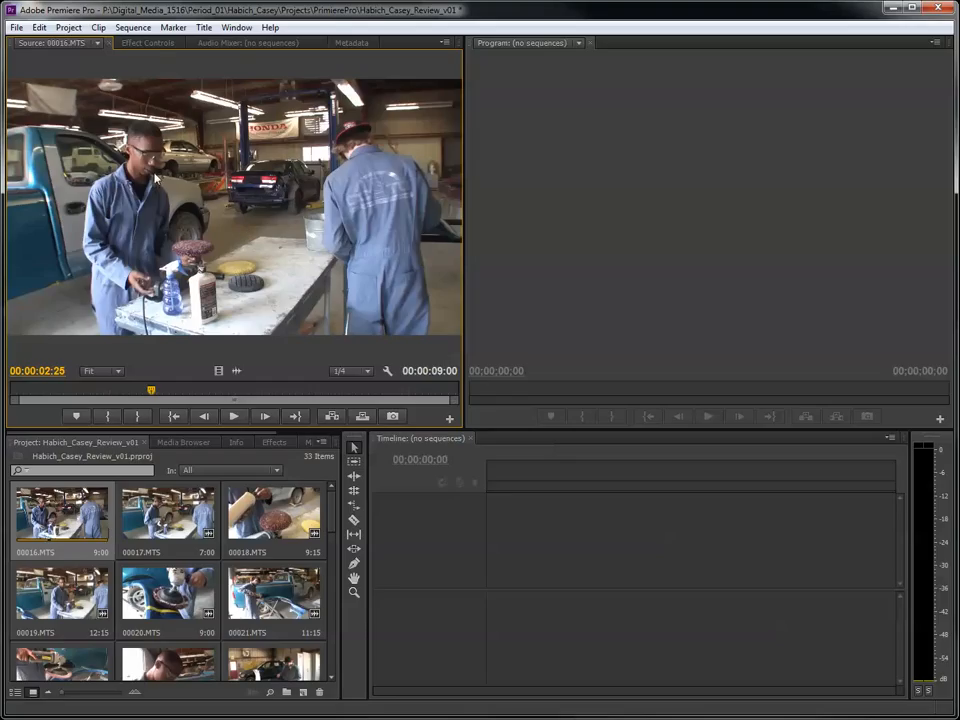
- Open clip 00017.MTS in the Source monitor and mark its In point at 00:00:00:12
{"action": "double_click", "coordinate": [185, 503]}
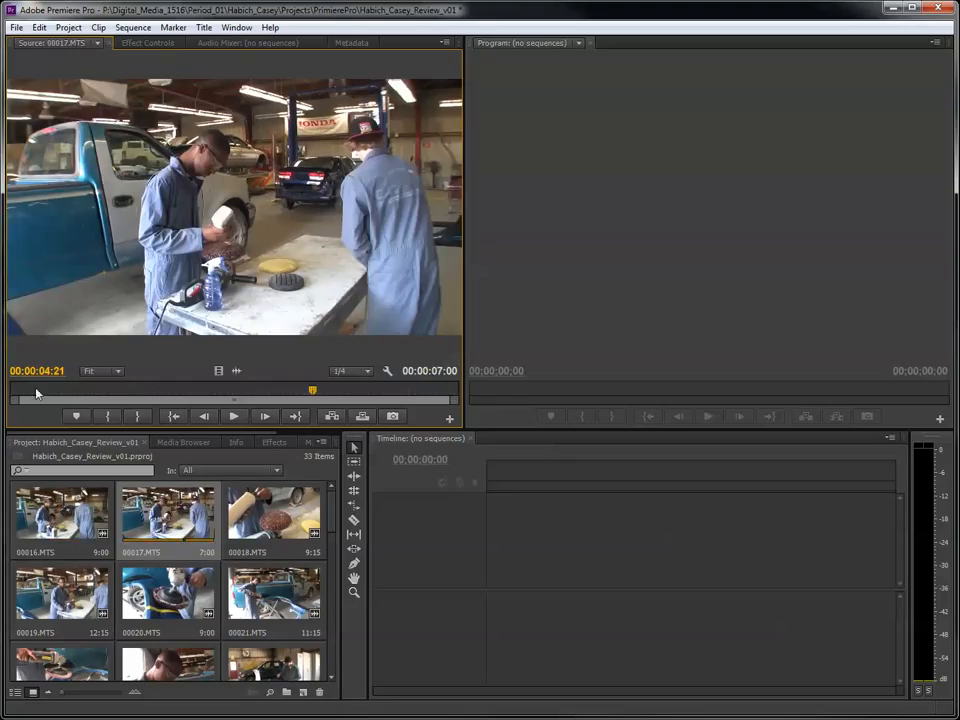
{"action": "left_click_drag", "start_coordinate": [19, 390], "coordinate": [111, 391]}
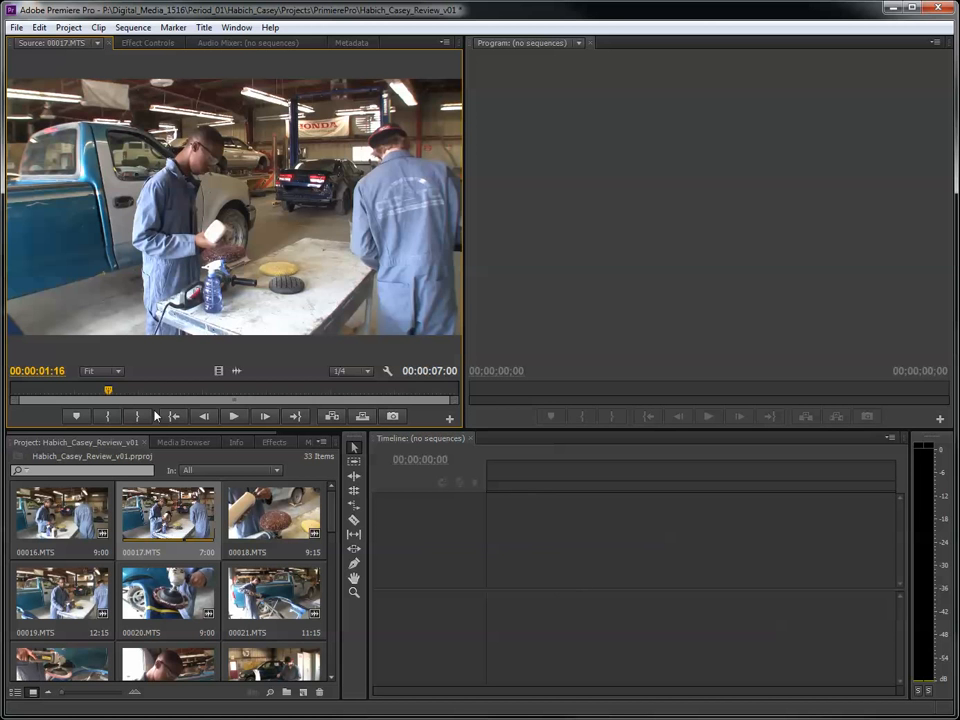
{"action": "left_click_drag", "start_coordinate": [108, 391], "coordinate": [35, 428]}
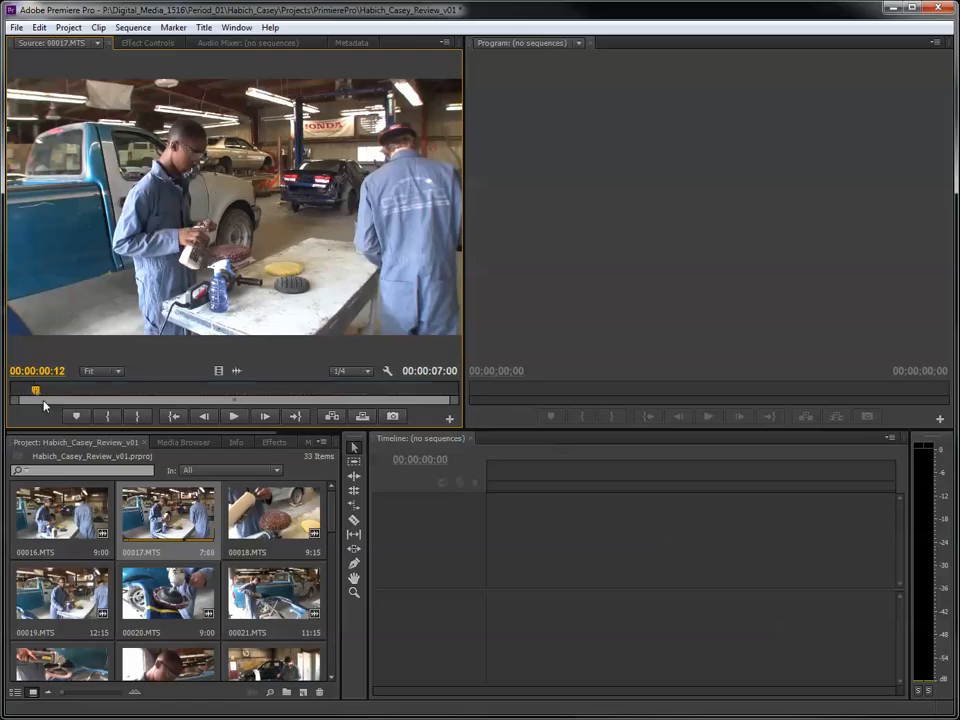
{"action": "key", "text": "i"}
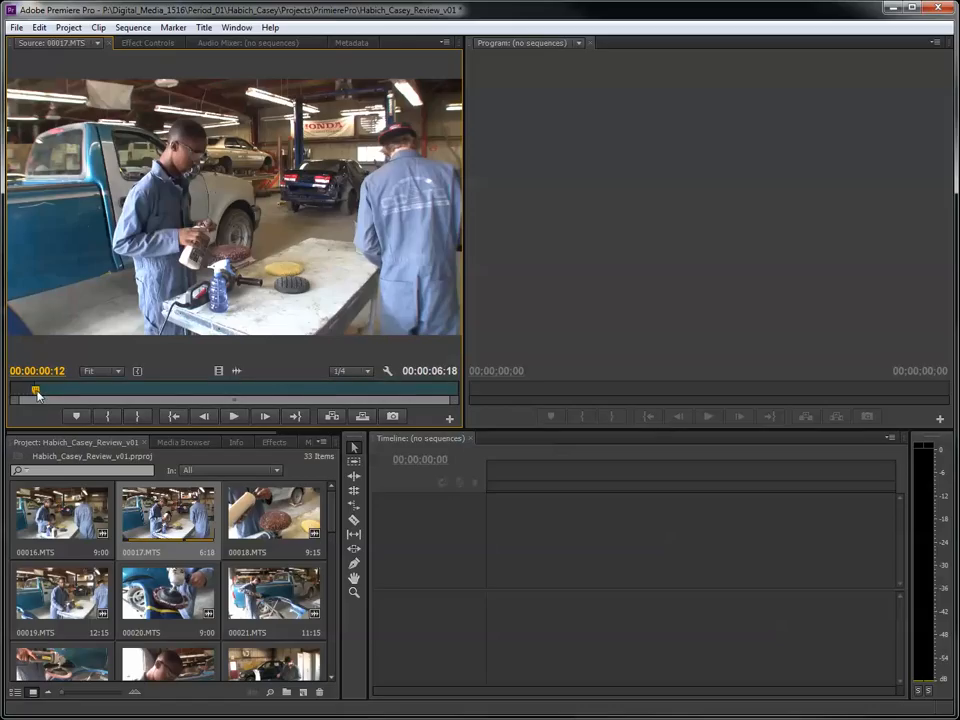
- Play through clip 00017.MTS and mark its Out point at 00:00:04:09
{"action": "left_click_drag", "start_coordinate": [37, 391], "coordinate": [53, 395]}
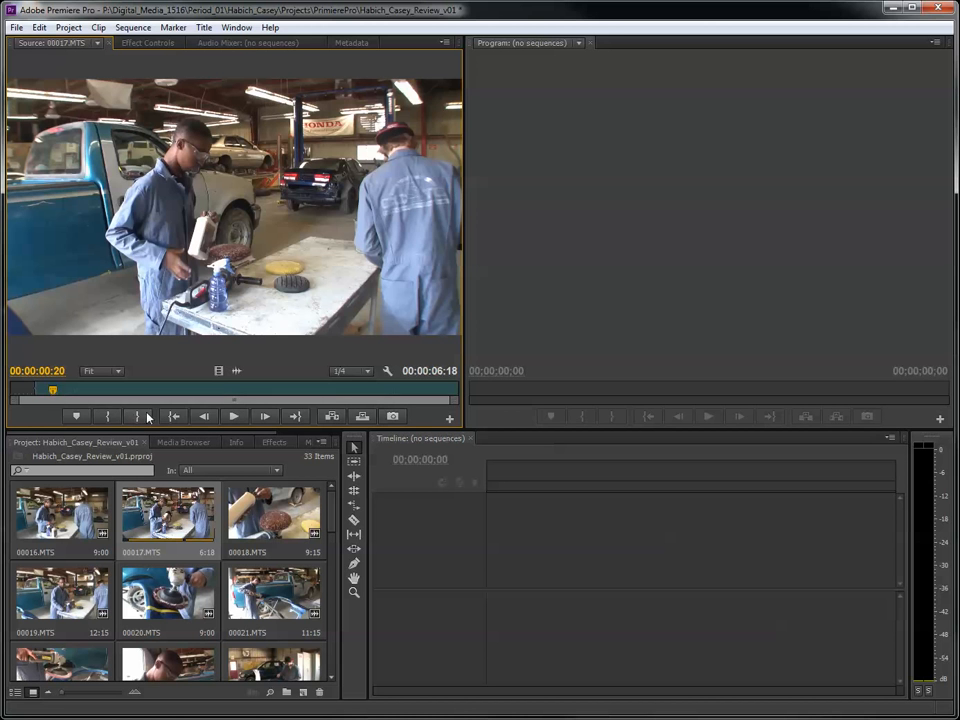
{"action": "left_click", "coordinate": [231, 416]}
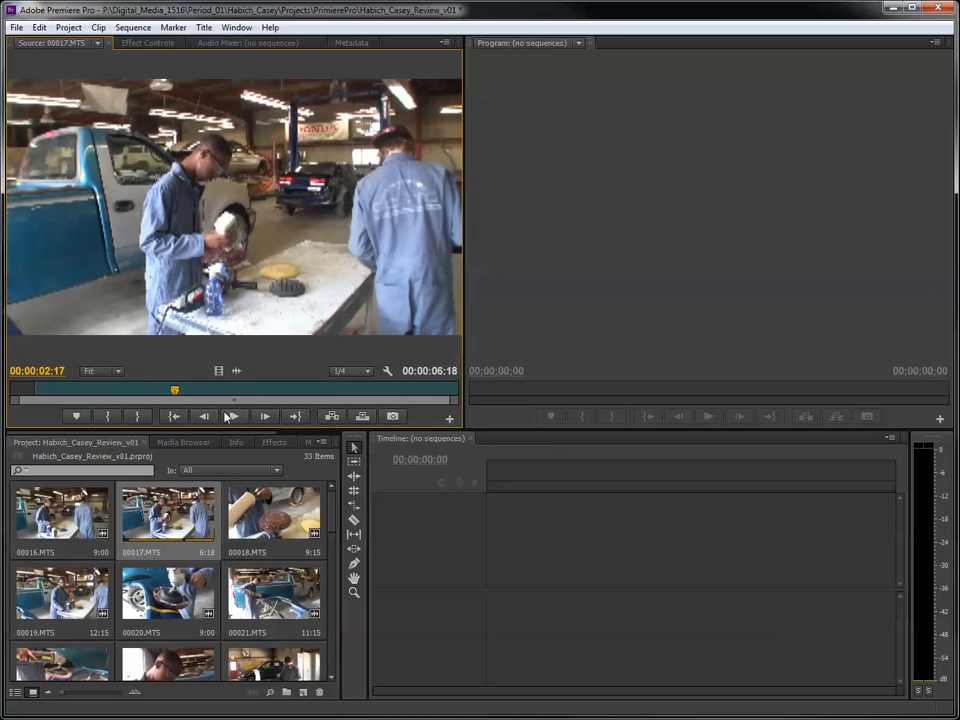
{"action": "left_click", "coordinate": [233, 417]}
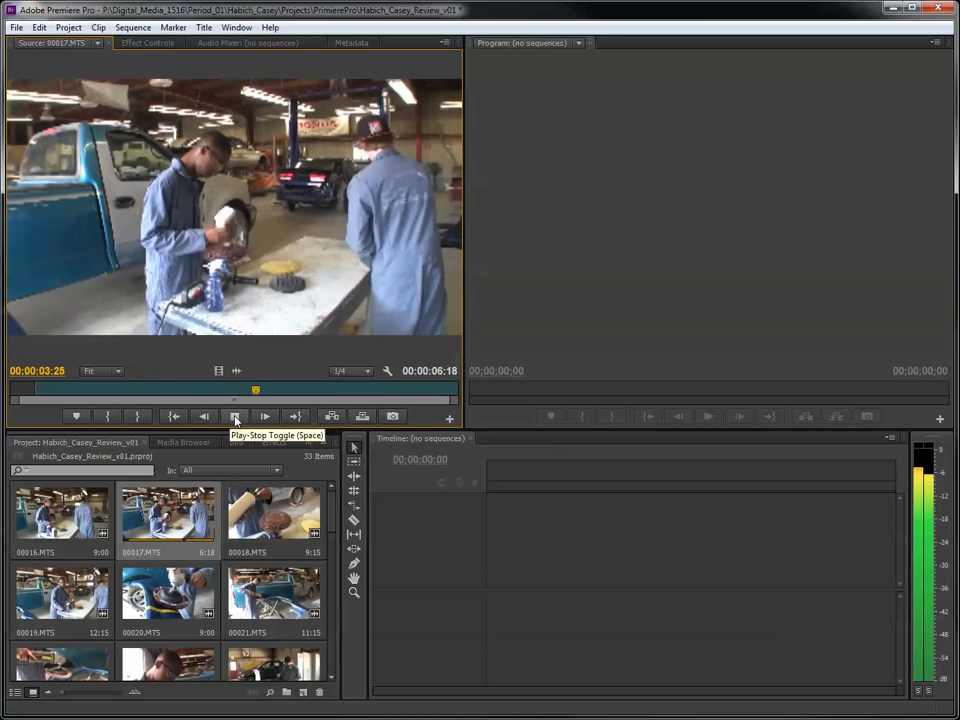
{"action": "left_click", "coordinate": [235, 417]}
{"action": "mouse_move", "coordinate": [273, 392]}
{"action": "left_mouse_down"}
{"action": "mouse_move", "coordinate": [407, 405]}
{"action": "mouse_move", "coordinate": [272, 400]}
{"action": "mouse_move", "coordinate": [335, 401]}
{"action": "mouse_move", "coordinate": [286, 400]}
{"action": "left_mouse_up"}
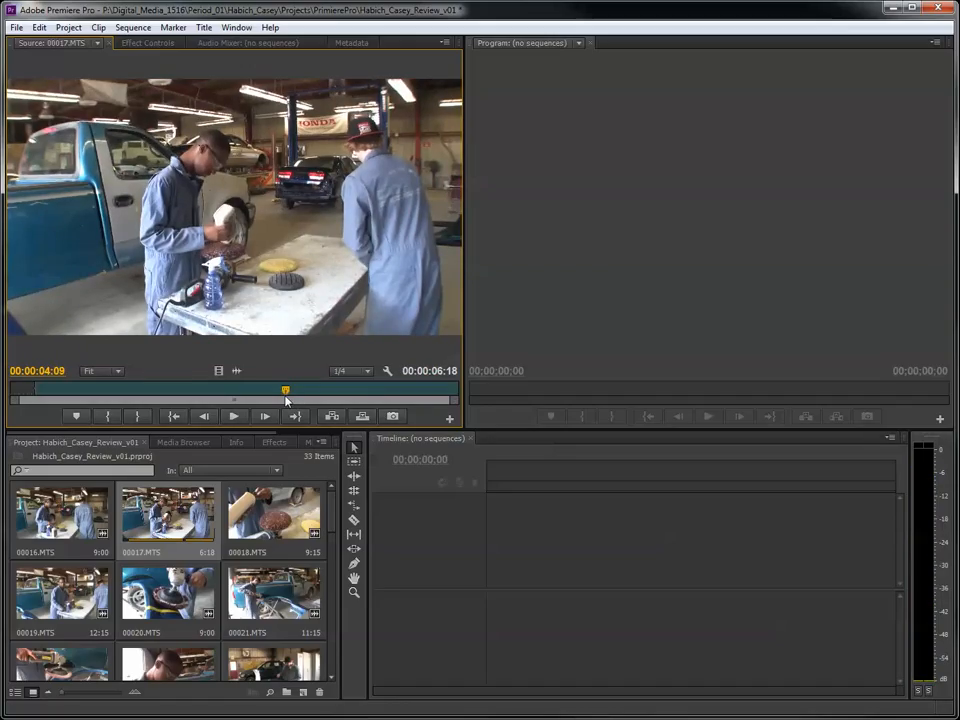
{"action": "key", "text": "o"}
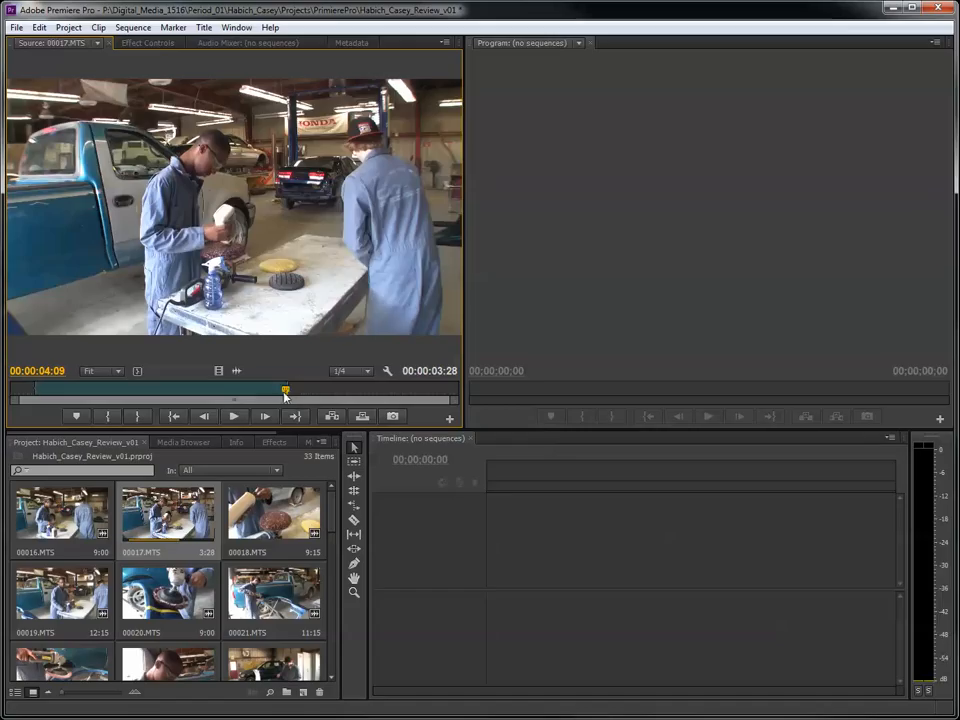
- Create a new sequence from the trimmed 00017.MTS clip and preview it in the timeline
{"action": "left_click_drag", "start_coordinate": [285, 392], "coordinate": [264, 394]}
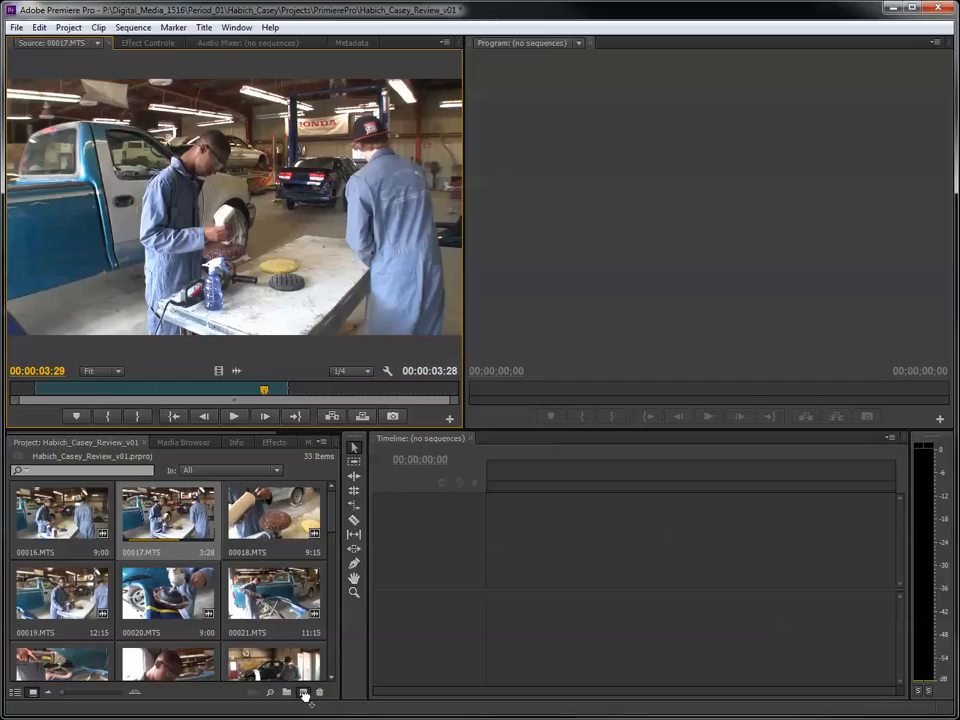
{"action": "left_click_drag", "start_coordinate": [310, 694], "coordinate": [310, 694]}
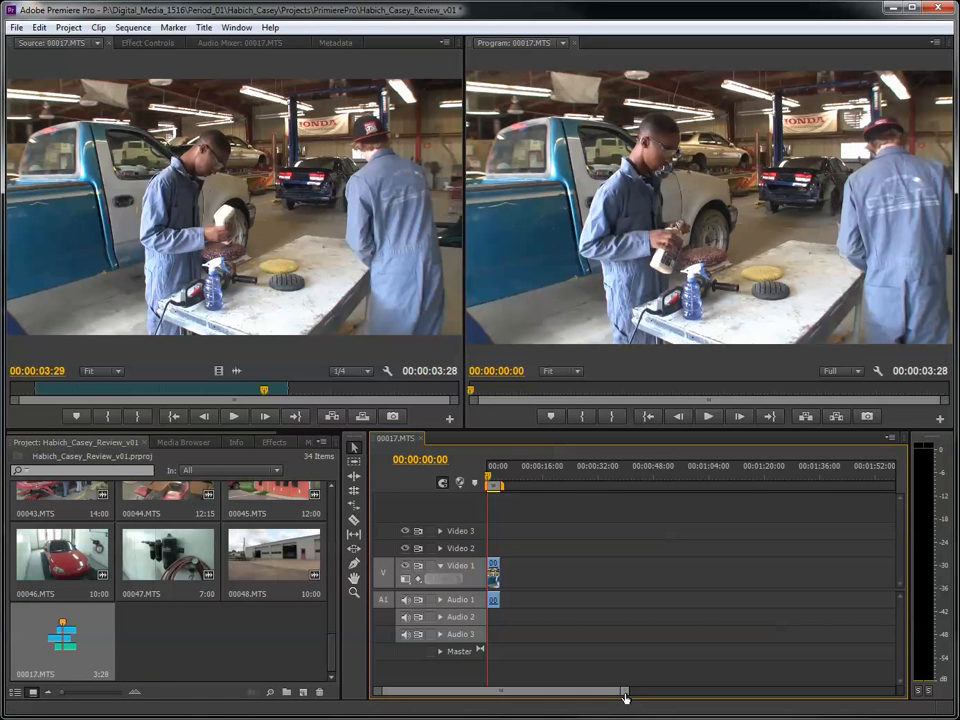
{"action": "left_click_drag", "start_coordinate": [625, 697], "coordinate": [623, 697]}
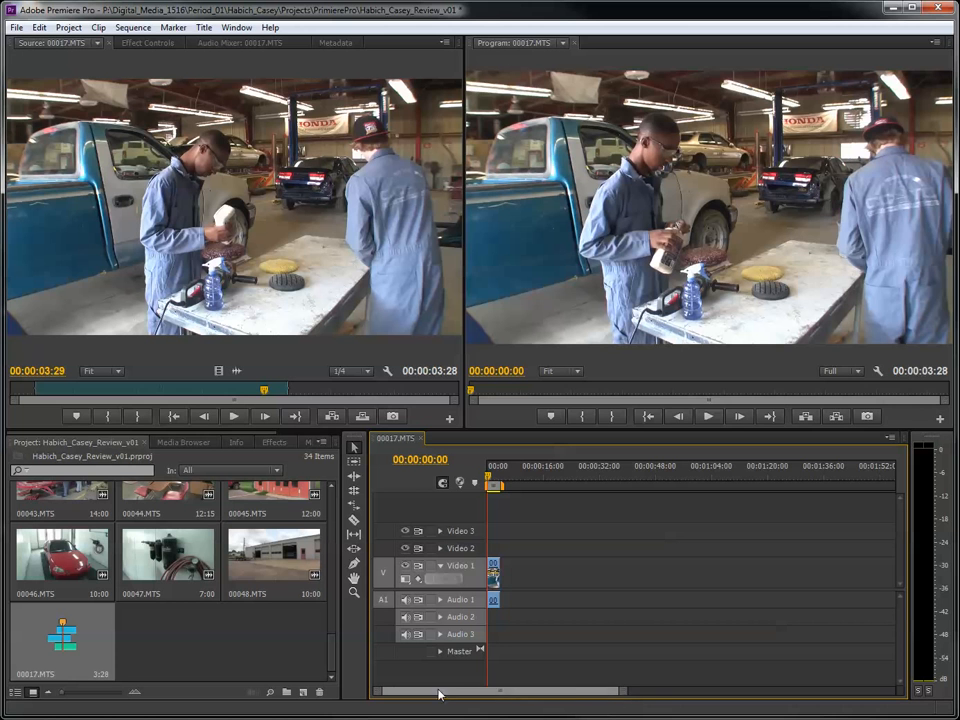
{"action": "left_click_drag", "start_coordinate": [613, 691], "coordinate": [606, 662]}
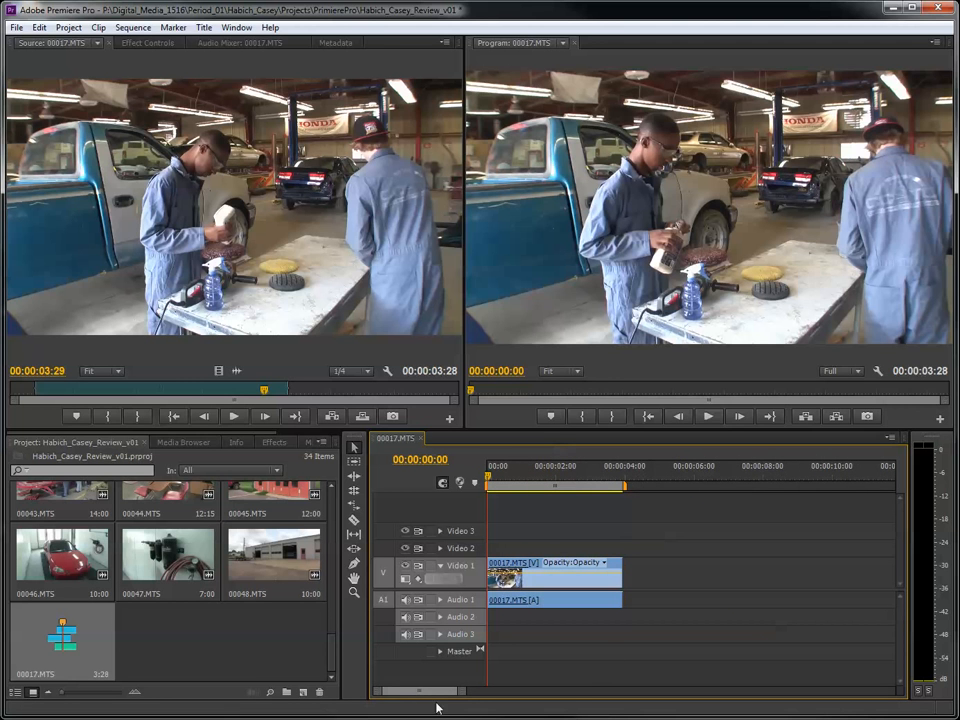
{"action": "left_click_drag", "start_coordinate": [461, 691], "coordinate": [480, 696]}
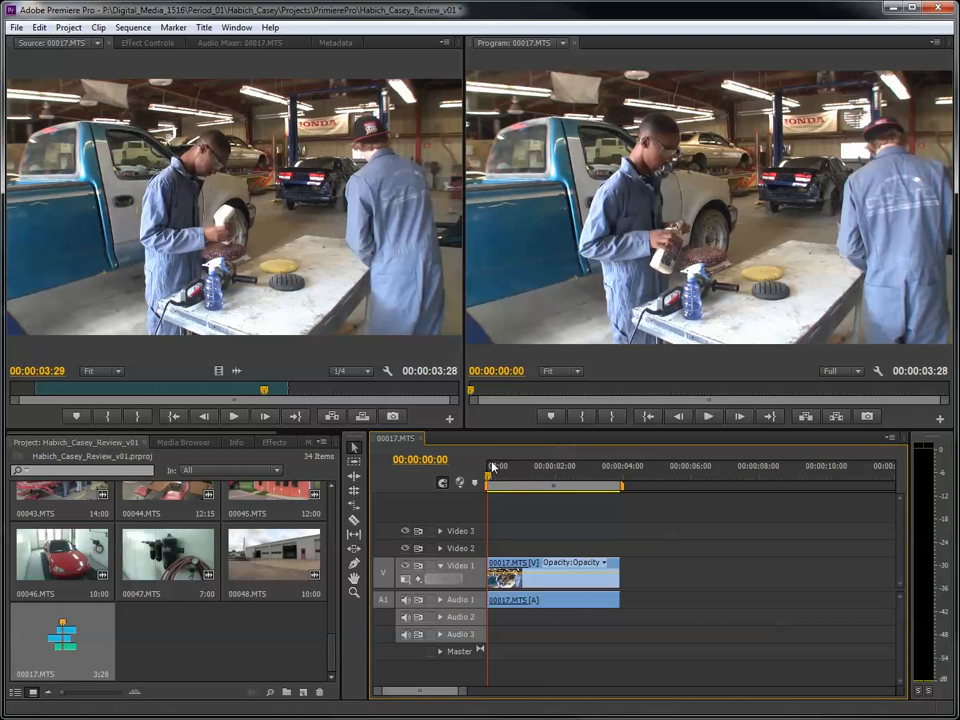
{"action": "left_click_drag", "start_coordinate": [490, 470], "coordinate": [586, 486]}
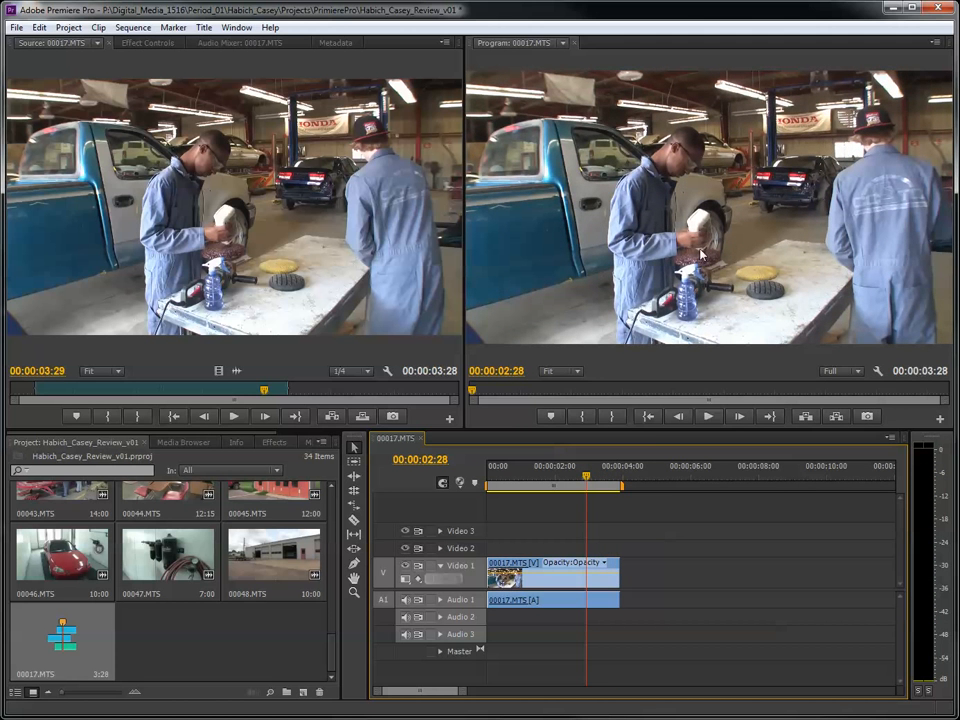
{"action": "key", "text": "space"}
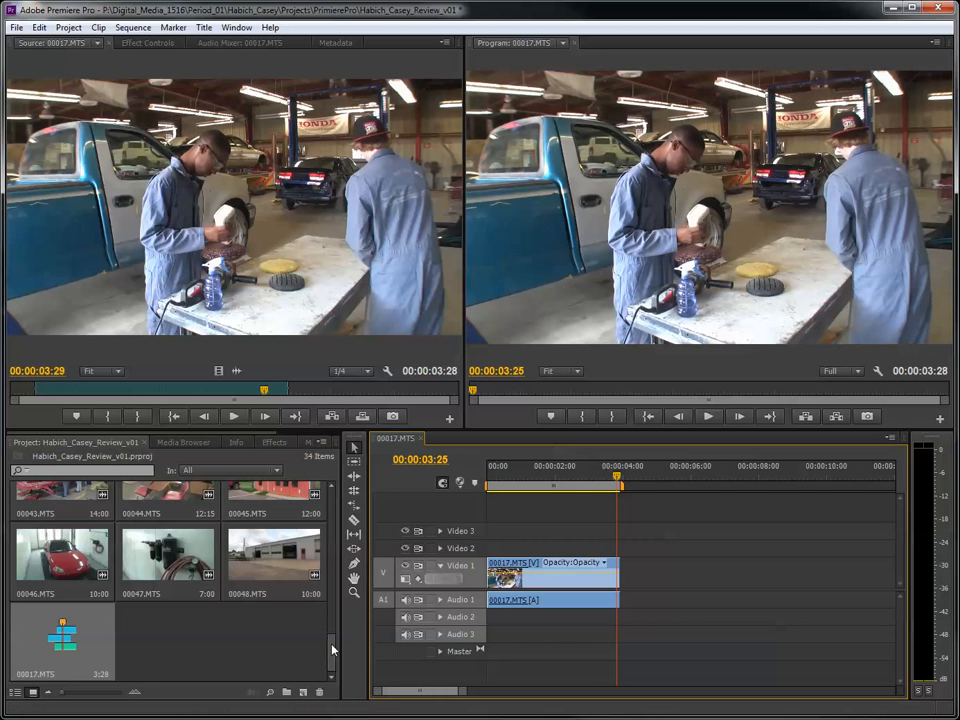
- Open clip 00018.MTS in the Source monitor and mark its In point at 00:00:05:17 and Out point at 00:00:08:28
{"action": "left_click_drag", "start_coordinate": [332, 645], "coordinate": [333, 468]}
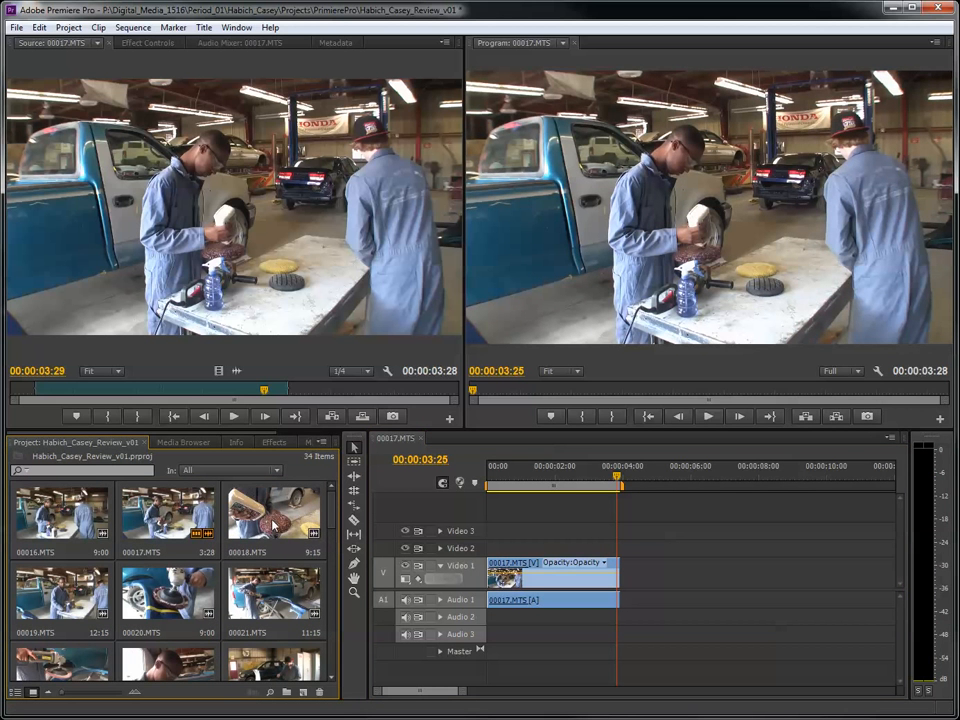
{"action": "double_click", "coordinate": [273, 524]}
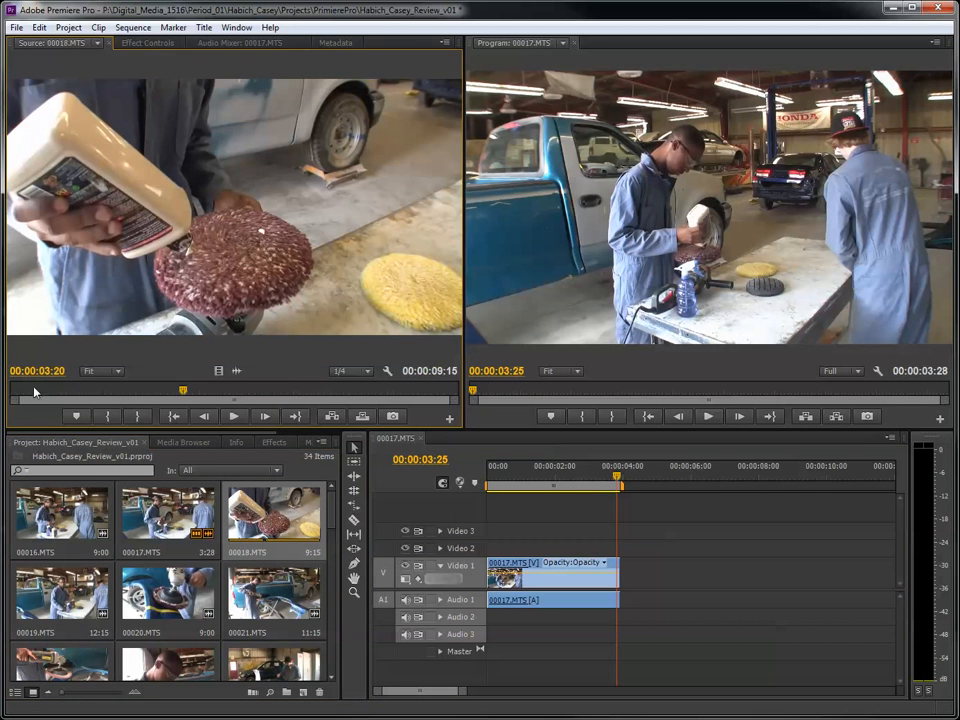
{"action": "left_click_drag", "start_coordinate": [33, 392], "coordinate": [295, 413]}
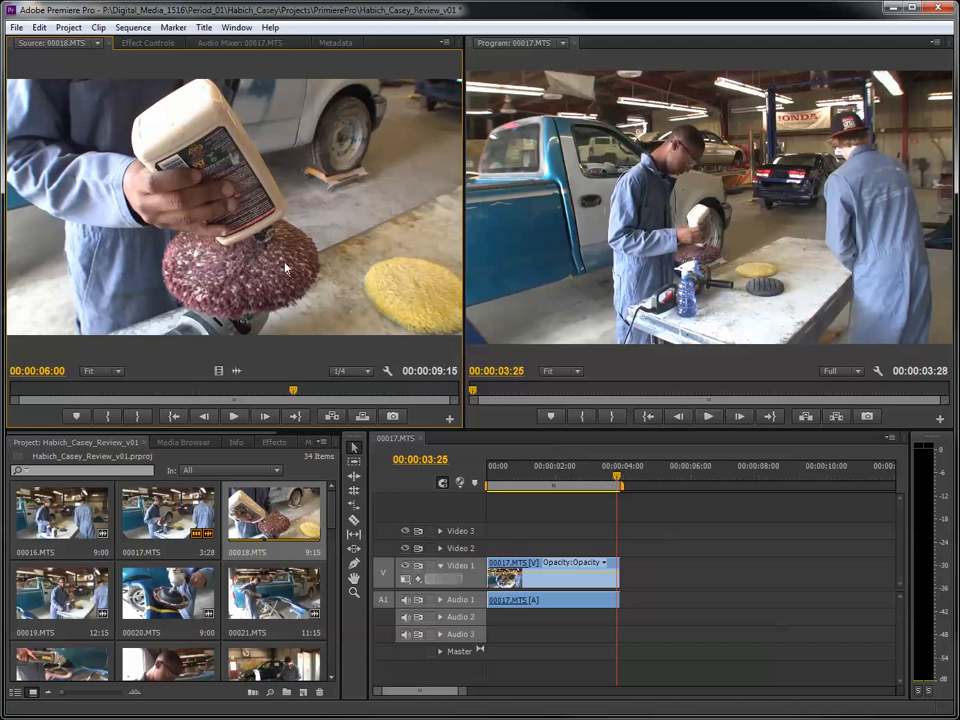
{"action": "left_click_drag", "start_coordinate": [618, 483], "coordinate": [620, 481]}
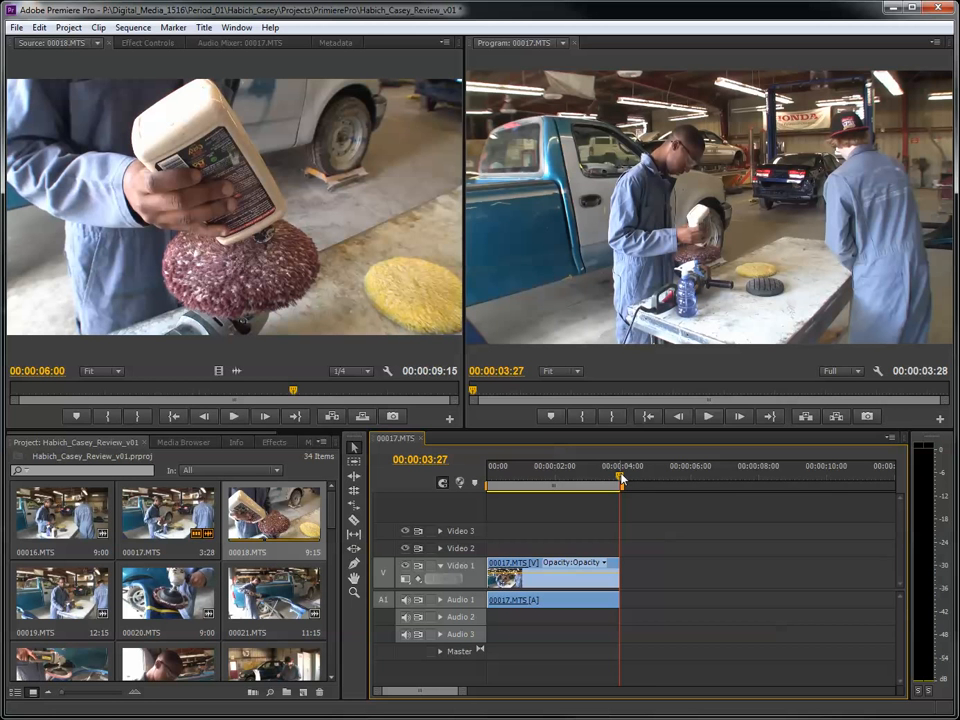
{"action": "left_click_drag", "start_coordinate": [295, 393], "coordinate": [278, 417]}
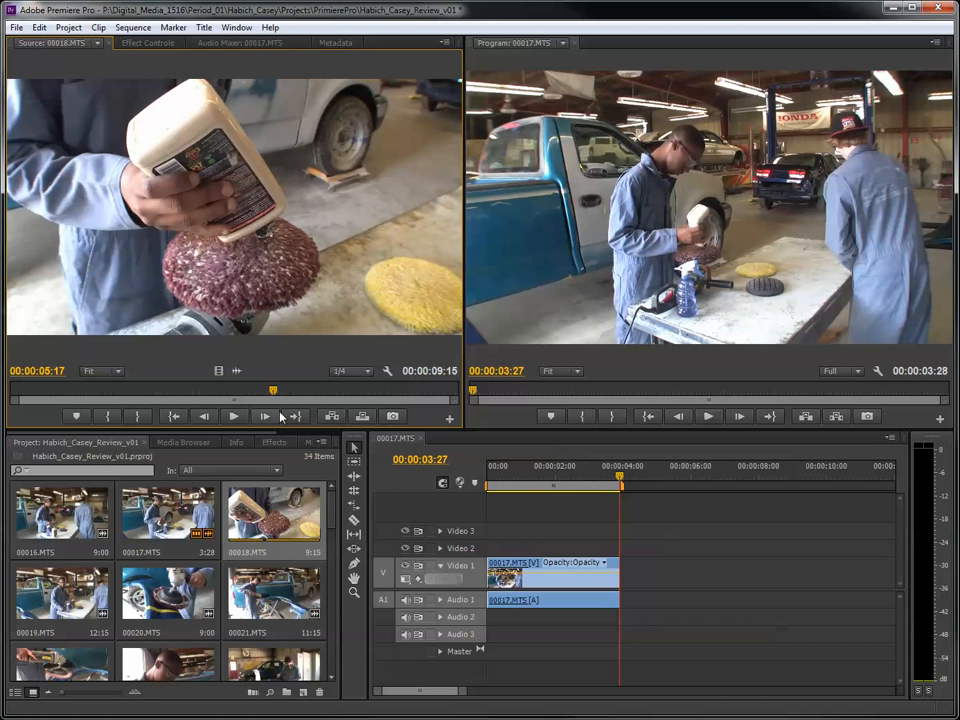
{"action": "key", "text": "i"}
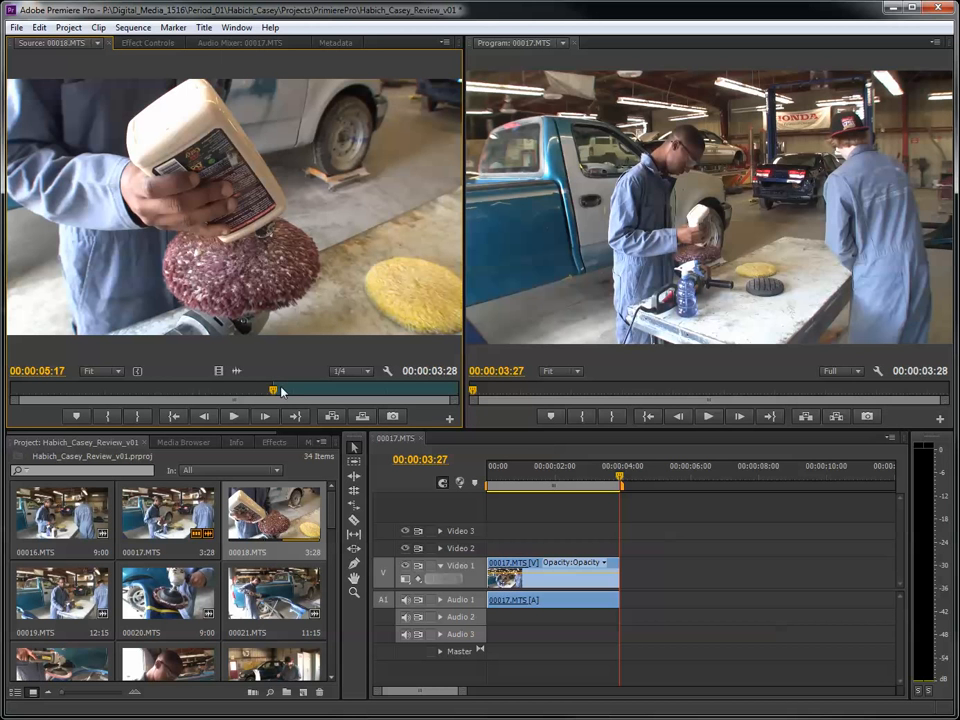
{"action": "left_click_drag", "start_coordinate": [281, 390], "coordinate": [430, 427]}
{"action": "key", "text": "o"}
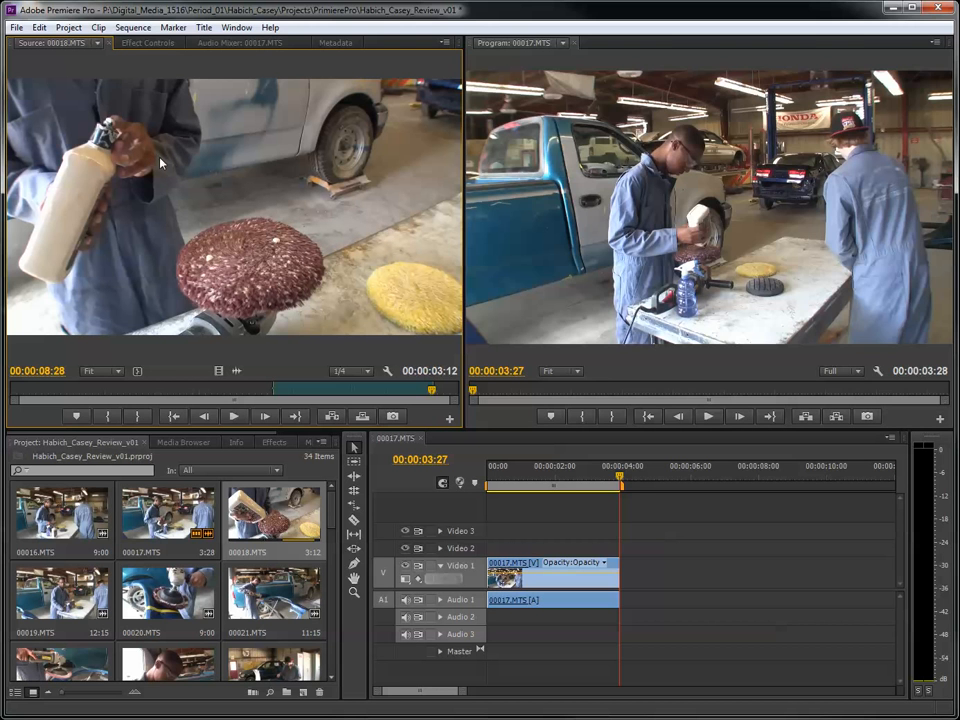
- Add the trimmed 00018.MTS clip directly after 00017.MTS on Video 1 and play the sequence from the start
{"action": "left_click_drag", "start_coordinate": [160, 163], "coordinate": [630, 585]}
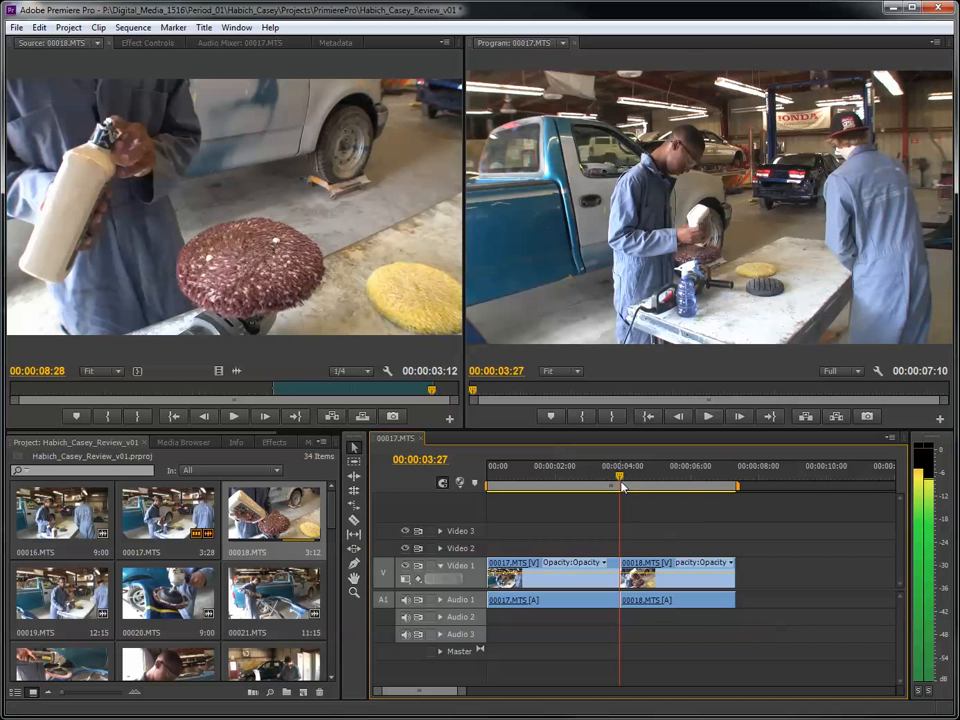
{"action": "left_click_drag", "start_coordinate": [622, 487], "coordinate": [439, 482]}
{"action": "key", "text": "space"}
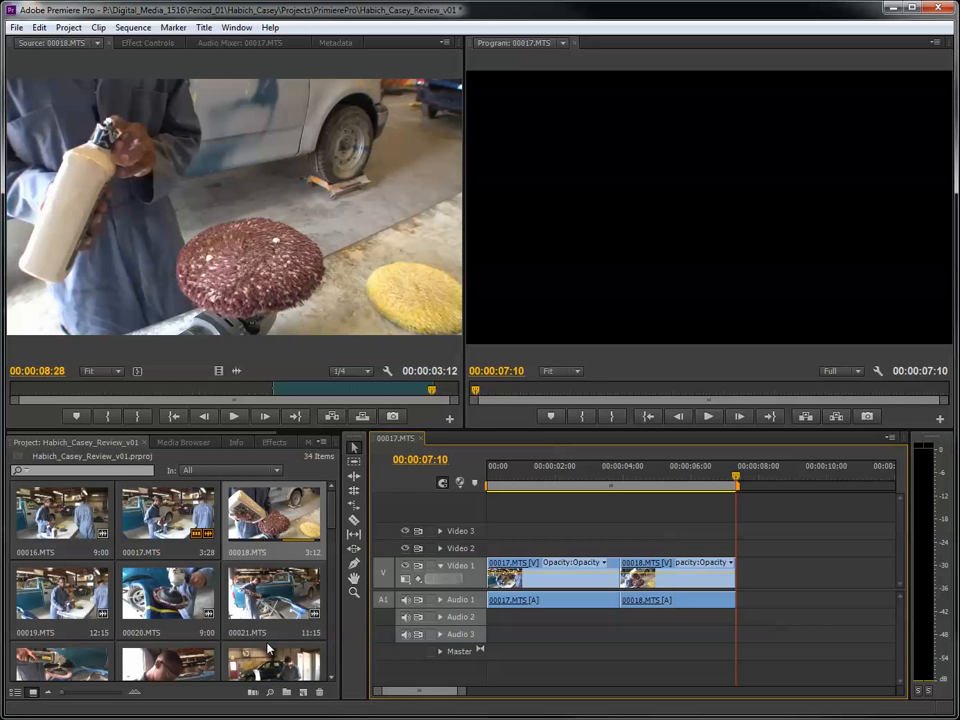
- Open clip 00021.MTS in the Source monitor and mark its In point at 00:00:00:11 and Out point at 00:00:05:29
{"action": "double_click", "coordinate": [268, 597]}
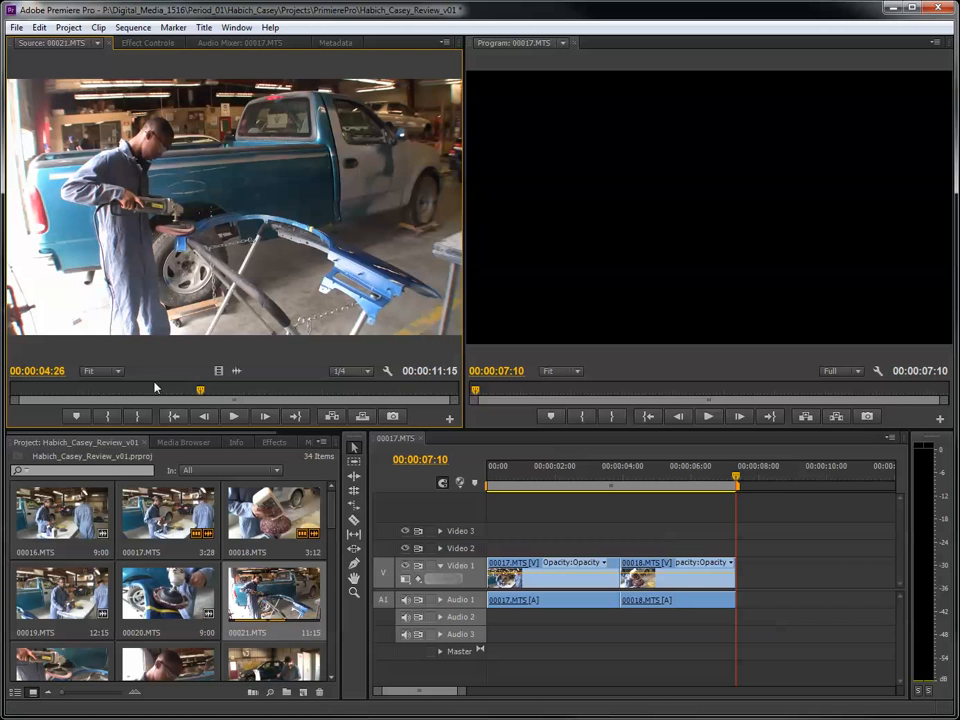
{"action": "left_click_drag", "start_coordinate": [32, 396], "coordinate": [25, 440]}
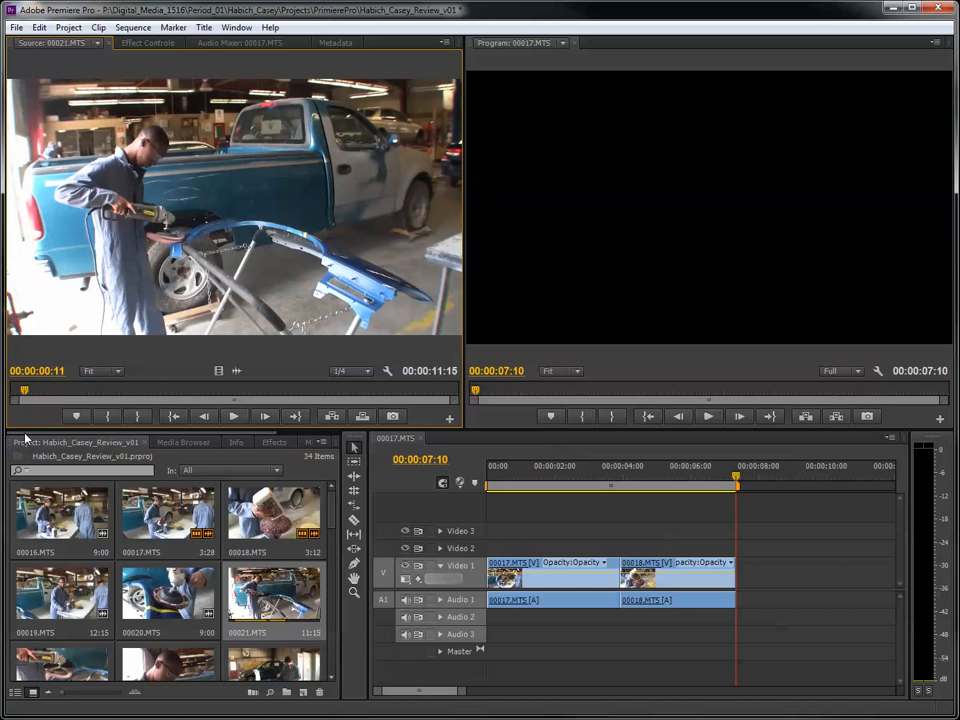
{"action": "key", "text": "space"}
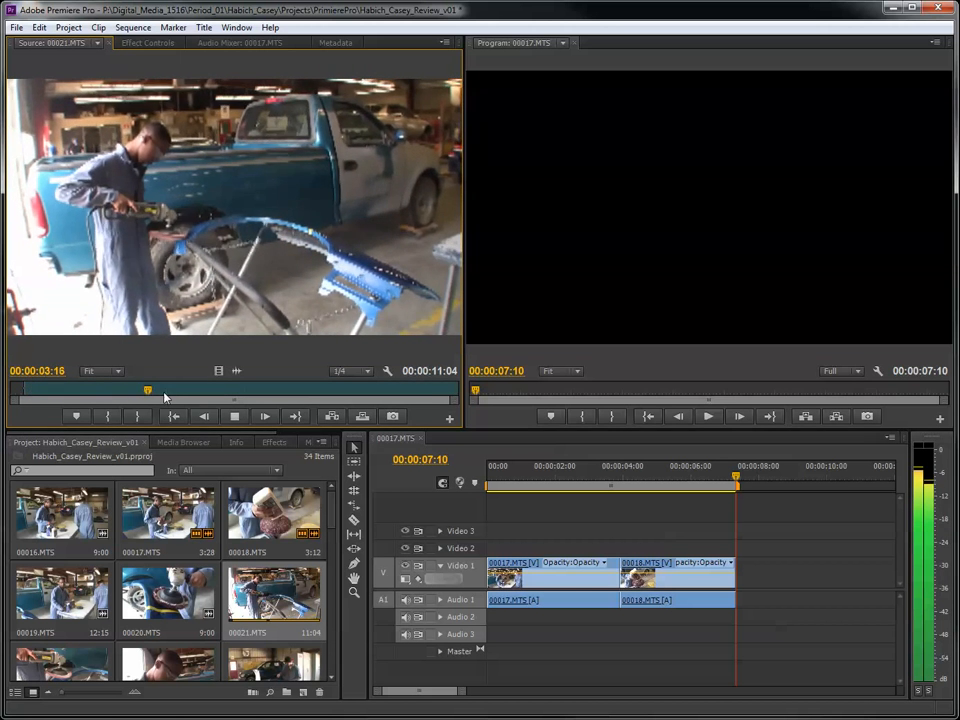
{"action": "left_click_drag", "start_coordinate": [190, 392], "coordinate": [246, 394]}
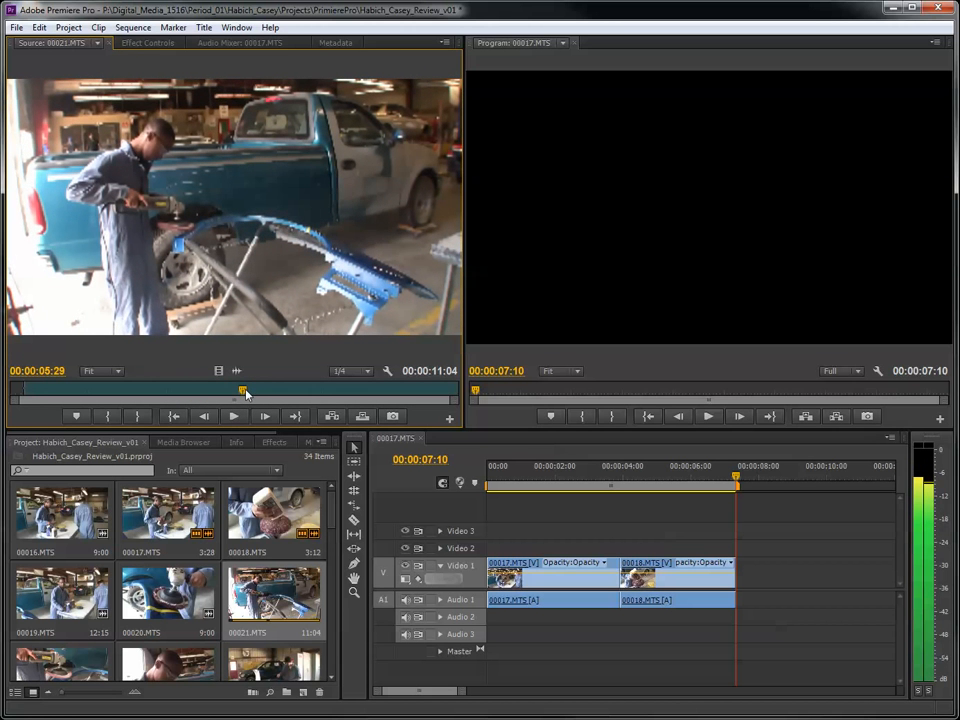
{"action": "key", "text": "o"}
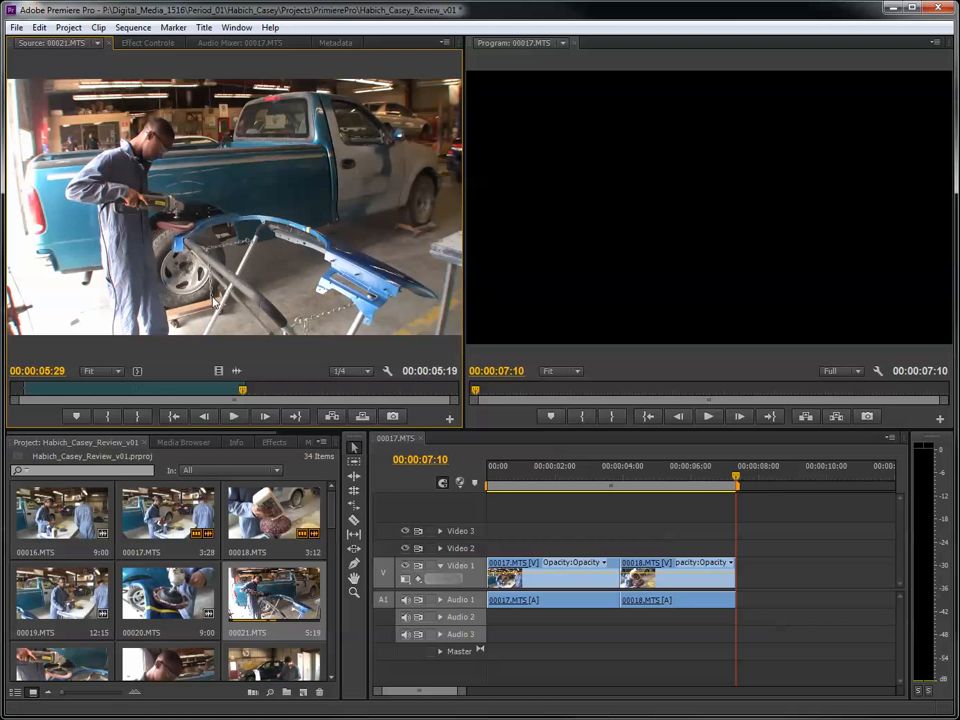
- Add the trimmed 00021.MTS clip directly after 00018.MTS on Video 1 and scrub through it in the sequence
{"action": "left_click_drag", "start_coordinate": [45, 391], "coordinate": [240, 400]}
{"action": "left_click_drag", "start_coordinate": [130, 150], "coordinate": [742, 590]}
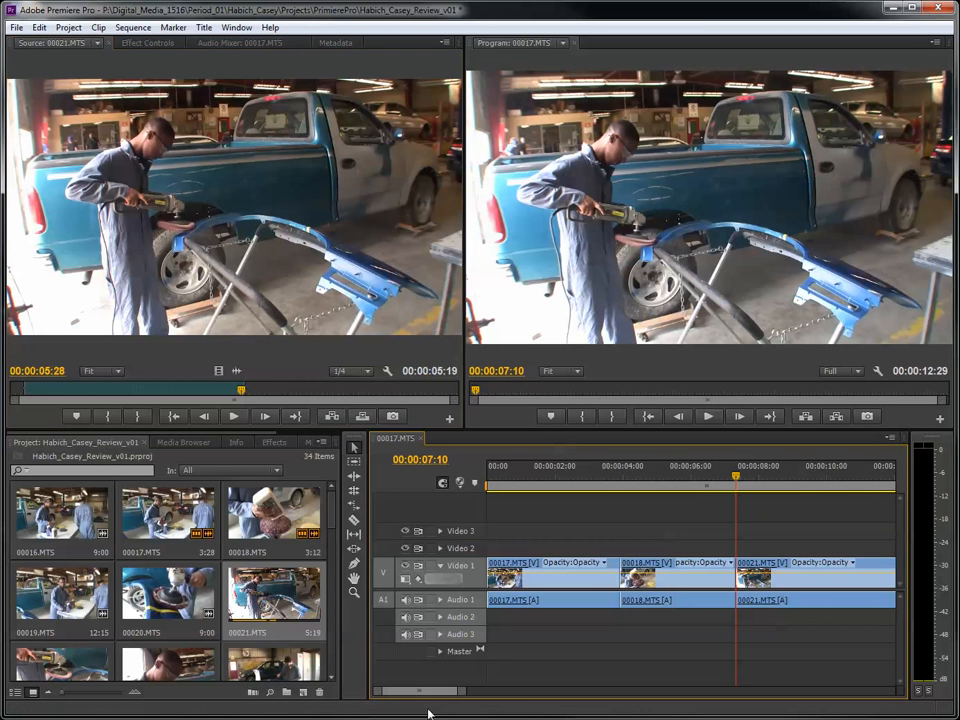
{"action": "left_click_drag", "start_coordinate": [462, 691], "coordinate": [484, 692]}
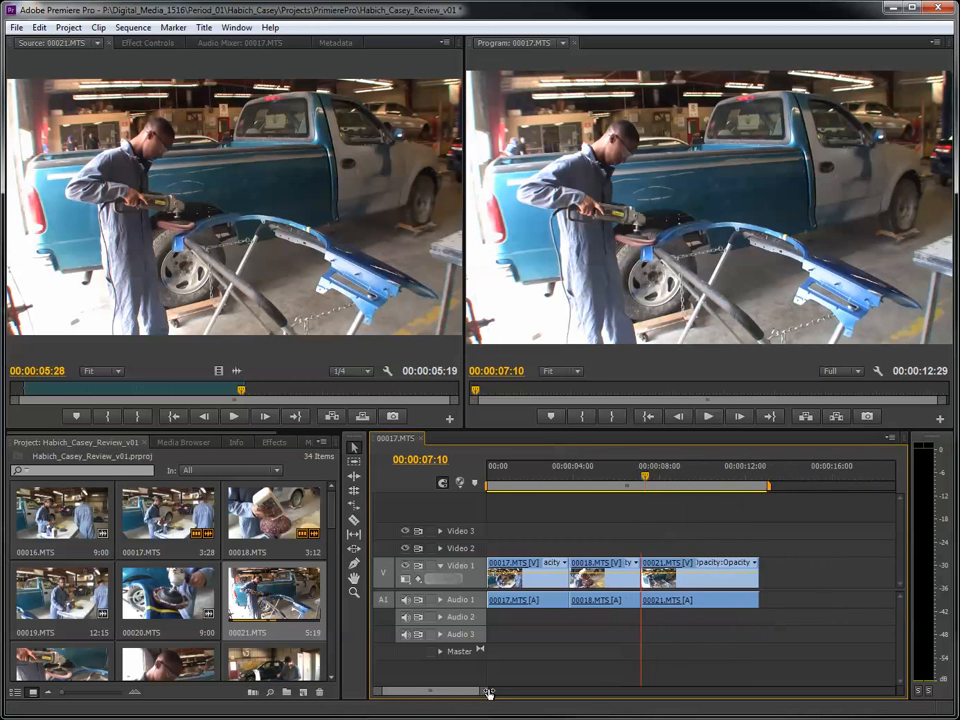
{"action": "left_click_drag", "start_coordinate": [639, 477], "coordinate": [736, 495]}
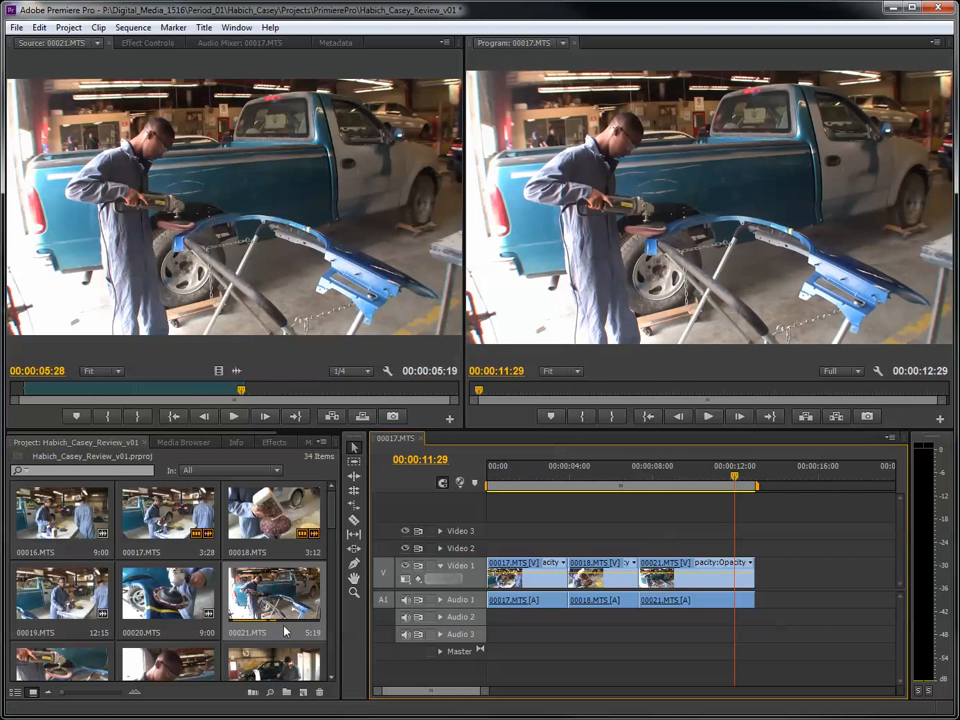
- Open clip 00022.MTS in the Source monitor and mark its In point at 00:00:01:02 and Out point at 00:00:03:18
{"action": "scroll", "coordinate": [118, 606], "scroll_direction": "down", "scroll_amount": 1}
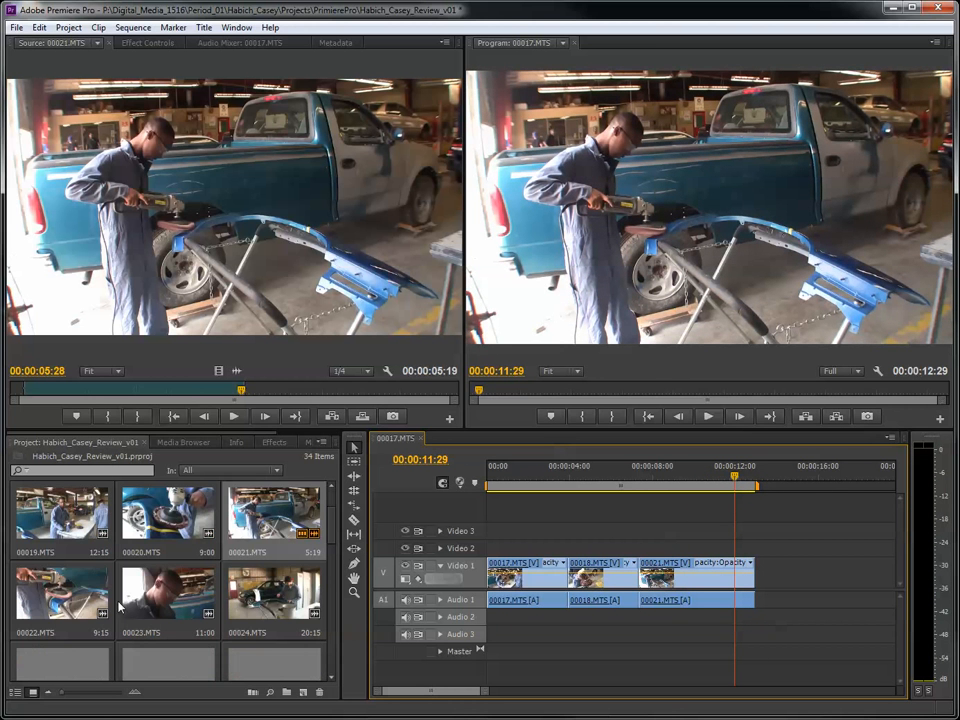
{"action": "double_click", "coordinate": [57, 602]}
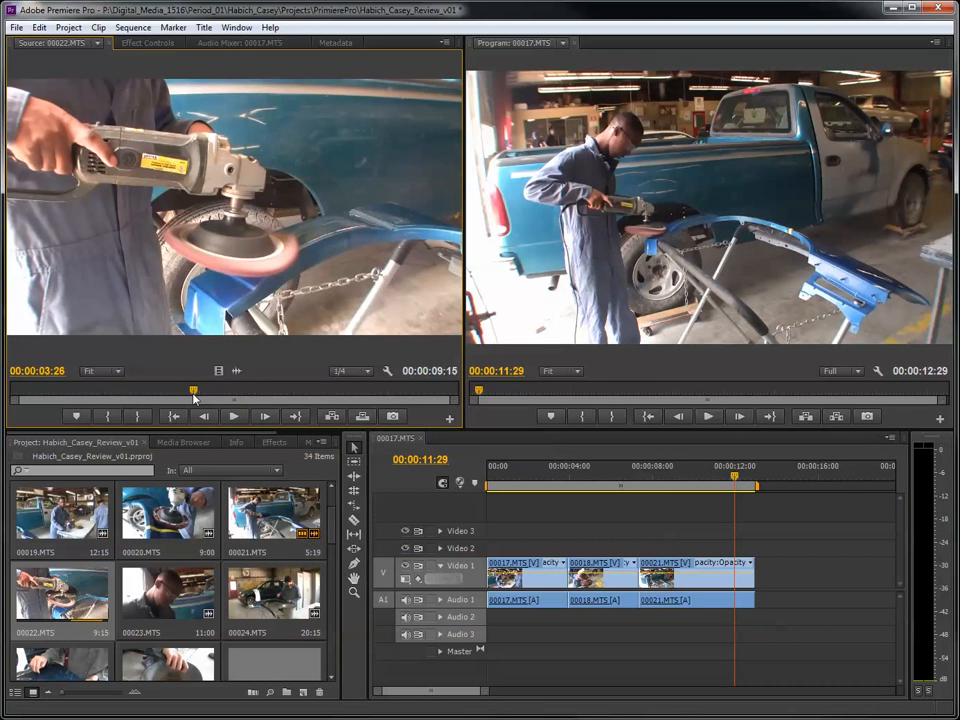
{"action": "left_click_drag", "start_coordinate": [199, 401], "coordinate": [60, 403]}
{"action": "key", "text": "i"}
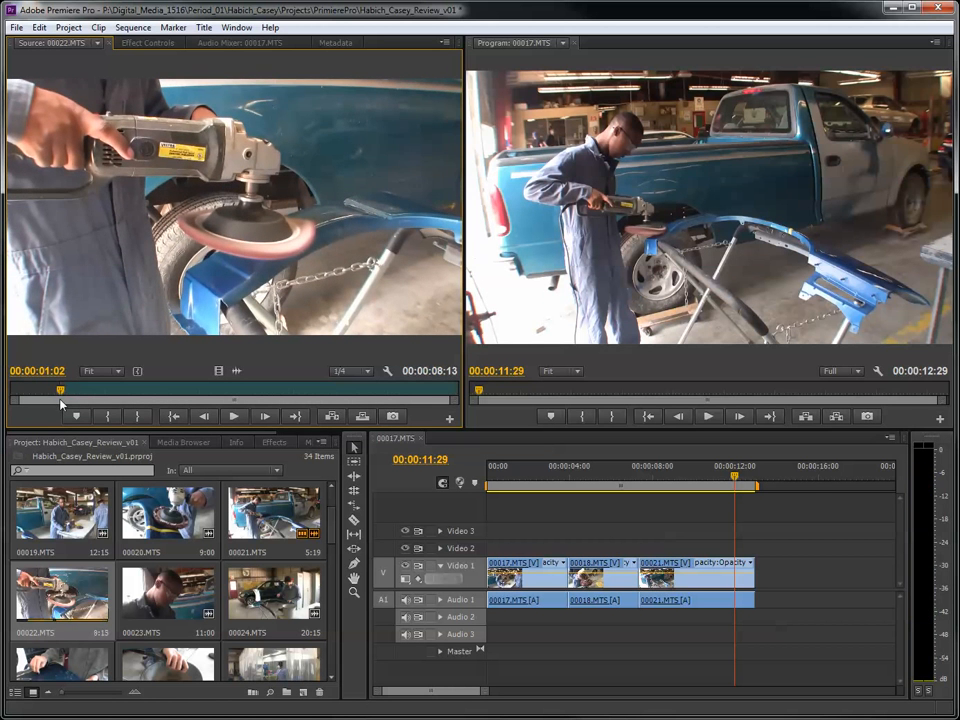
{"action": "key", "text": "space"}
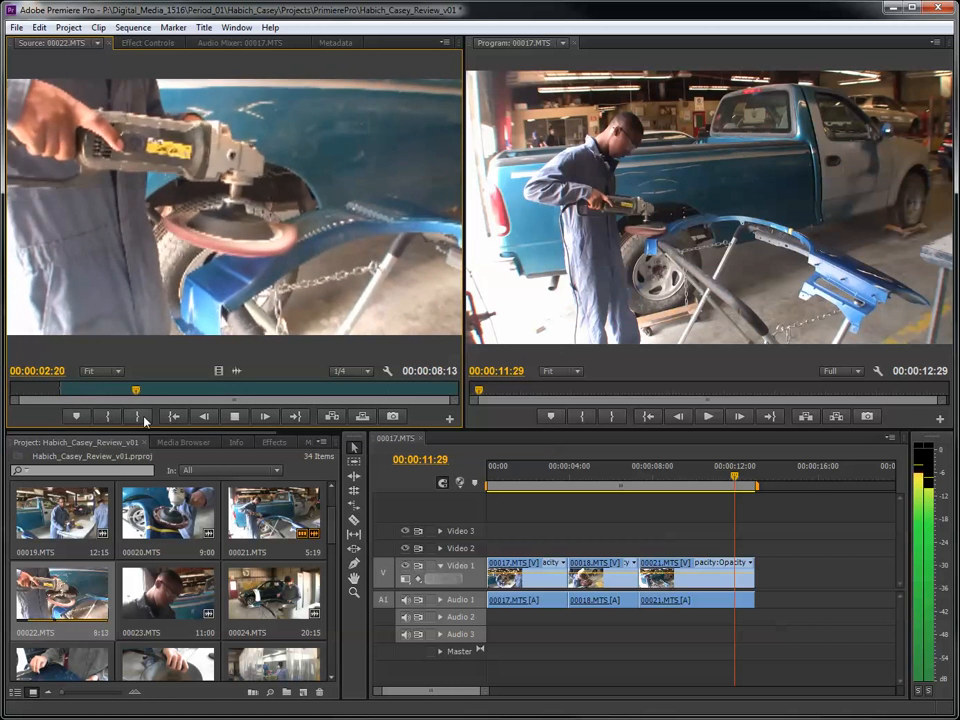
{"action": "left_click", "coordinate": [247, 414]}
{"action": "key", "text": "o"}
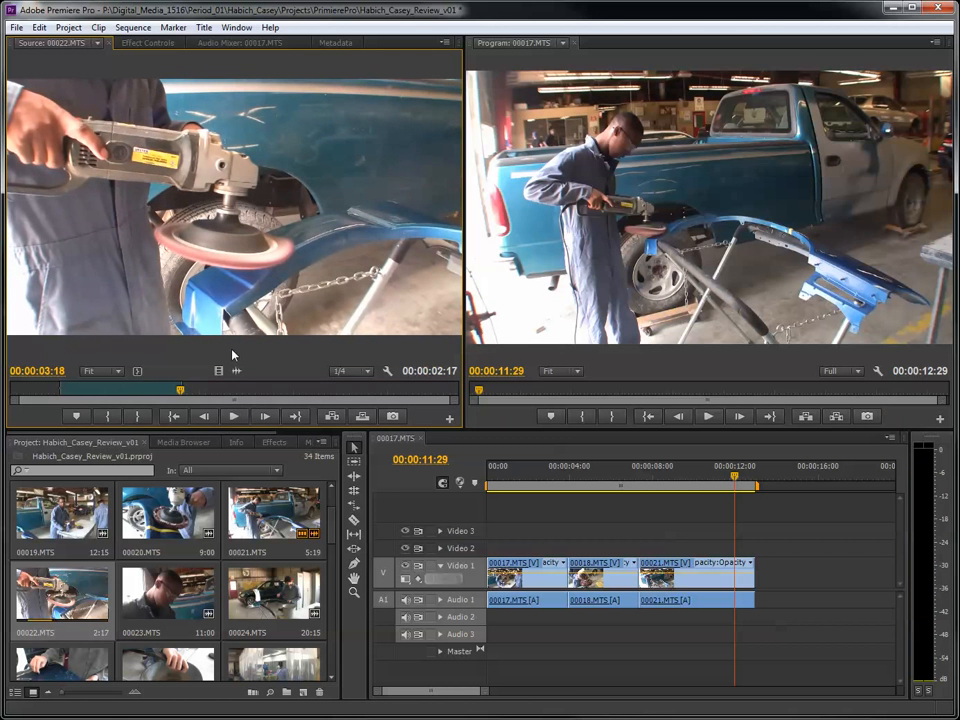
- Add the trimmed 00022.MTS clip directly after 00021.MTS on Video 1 and play the sequence across that cut
{"action": "left_click_drag", "start_coordinate": [175, 160], "coordinate": [770, 598]}
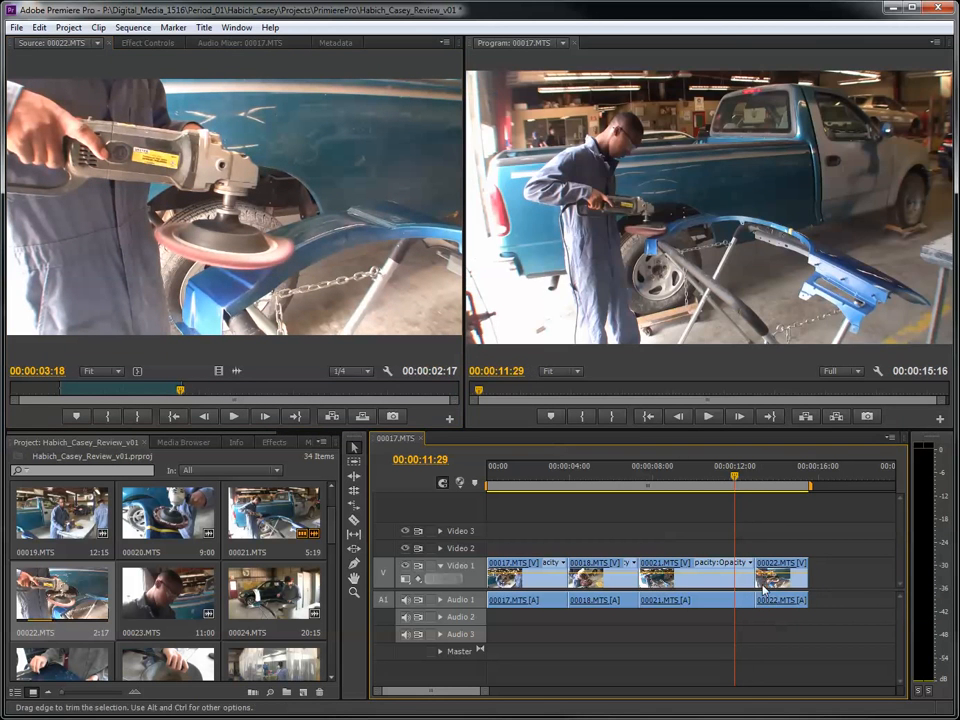
{"action": "key", "text": "space"}
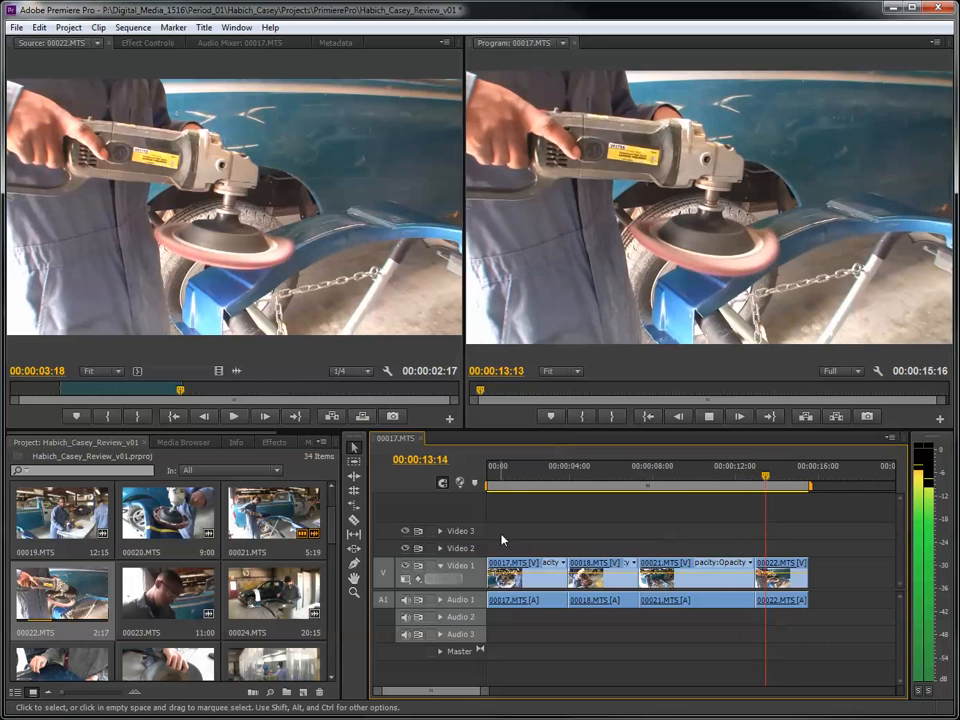
{"action": "left_click", "coordinate": [757, 482]}
{"action": "left_click", "coordinate": [697, 482]}
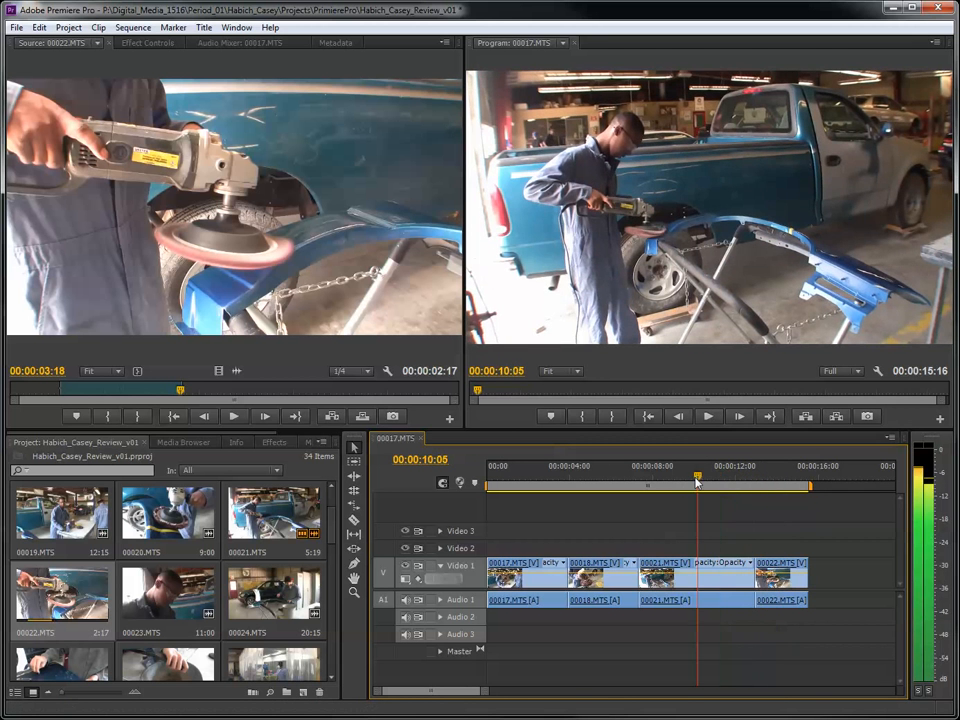
{"action": "key", "text": "space"}
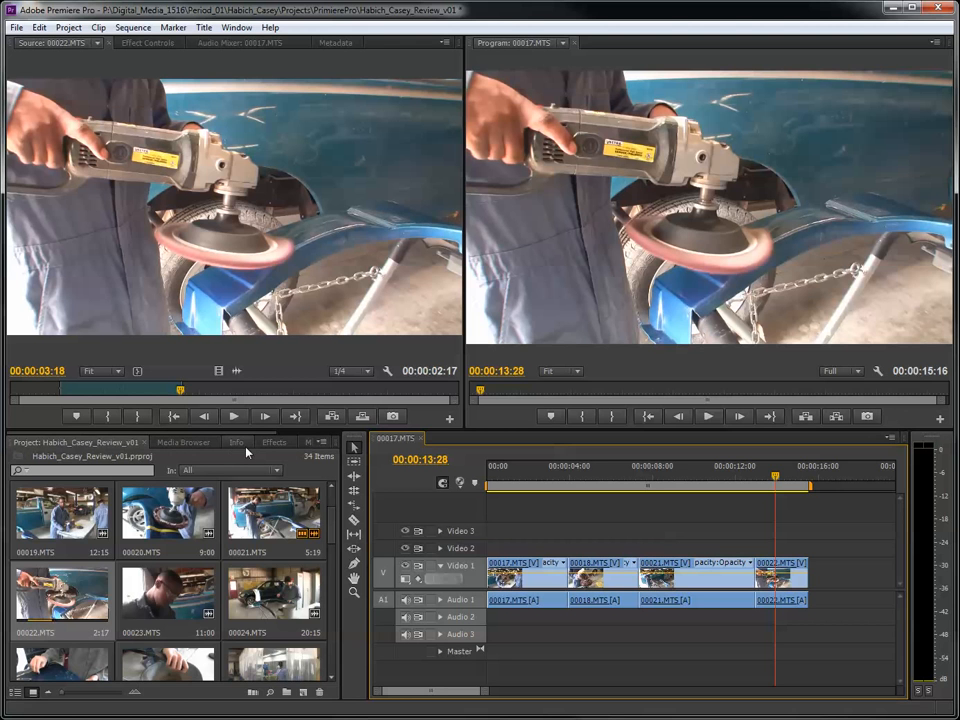
- Apply a Cross Dissolve video transition to the cut between 00017.MTS and 00018.MTS and play the sequence through it
{"action": "left_click", "coordinate": [276, 446]}
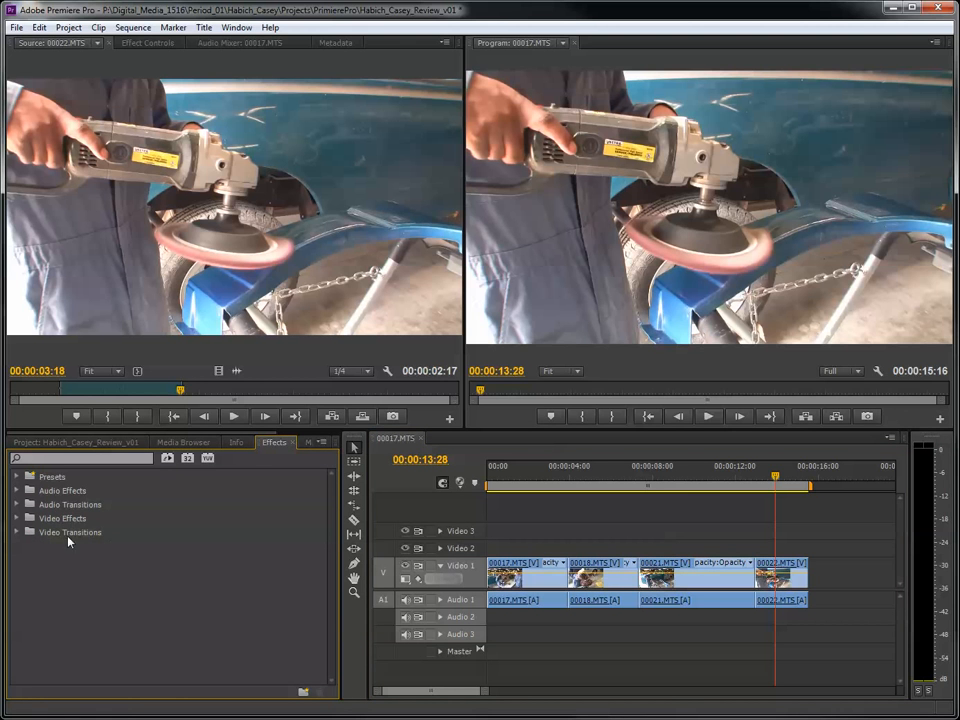
{"action": "left_click", "coordinate": [17, 533]}
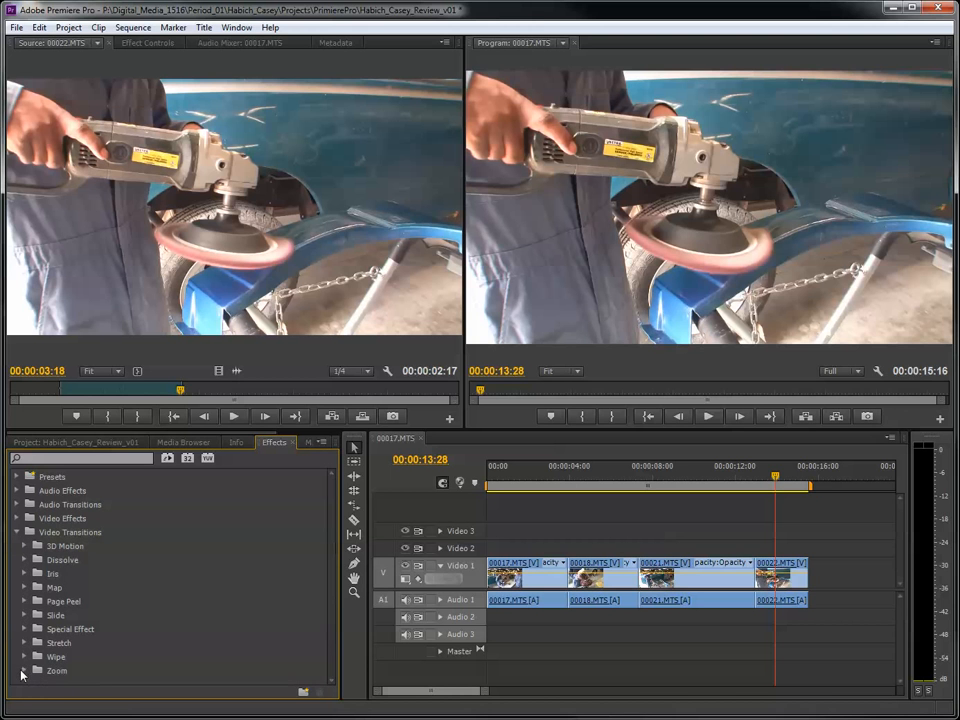
{"action": "left_click", "coordinate": [25, 560]}
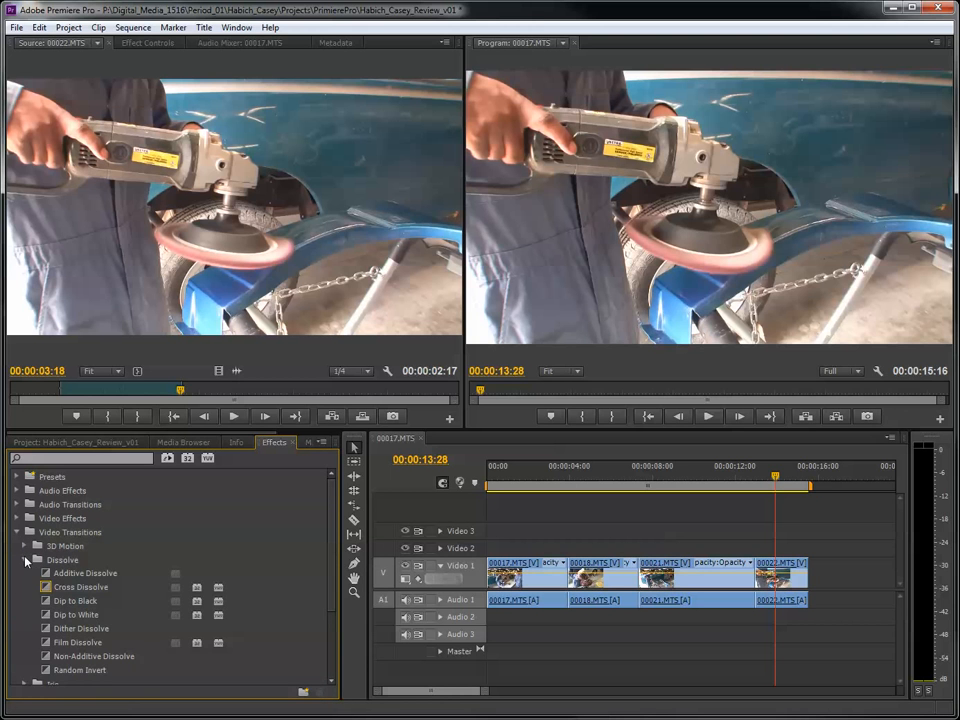
{"action": "left_click", "coordinate": [570, 480]}
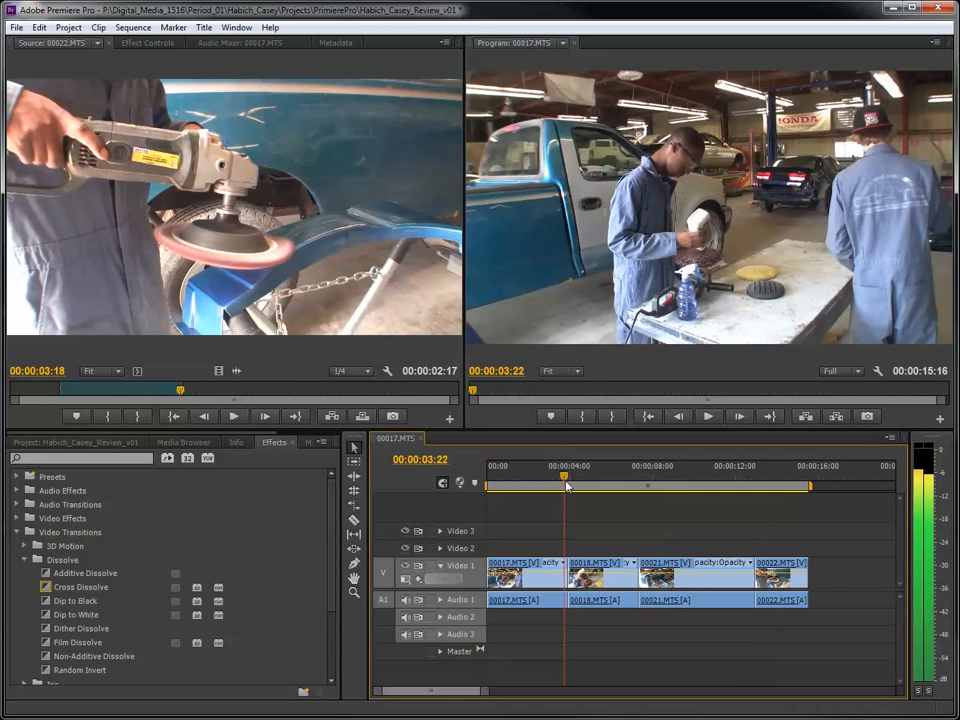
{"action": "mouse_move", "coordinate": [571, 482]}
{"action": "left_mouse_down"}
{"action": "mouse_move", "coordinate": [564, 486]}
{"action": "mouse_move", "coordinate": [575, 492]}
{"action": "left_mouse_up"}
{"action": "left_click", "coordinate": [90, 587]}
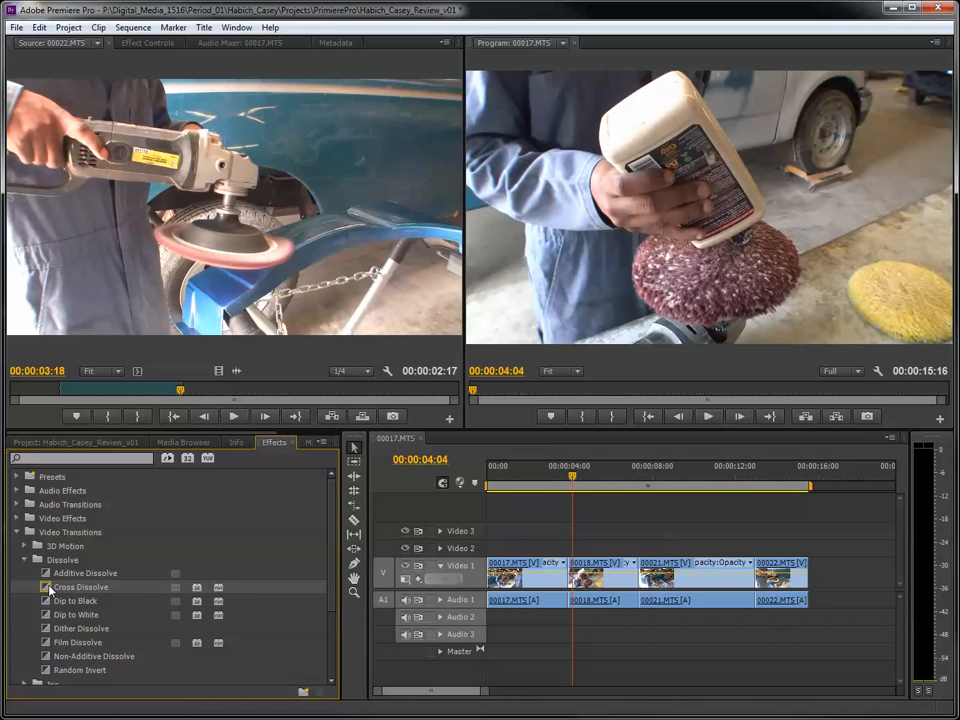
{"action": "left_click_drag", "start_coordinate": [49, 590], "coordinate": [566, 572]}
{"action": "left_click_drag", "start_coordinate": [572, 474], "coordinate": [521, 478]}
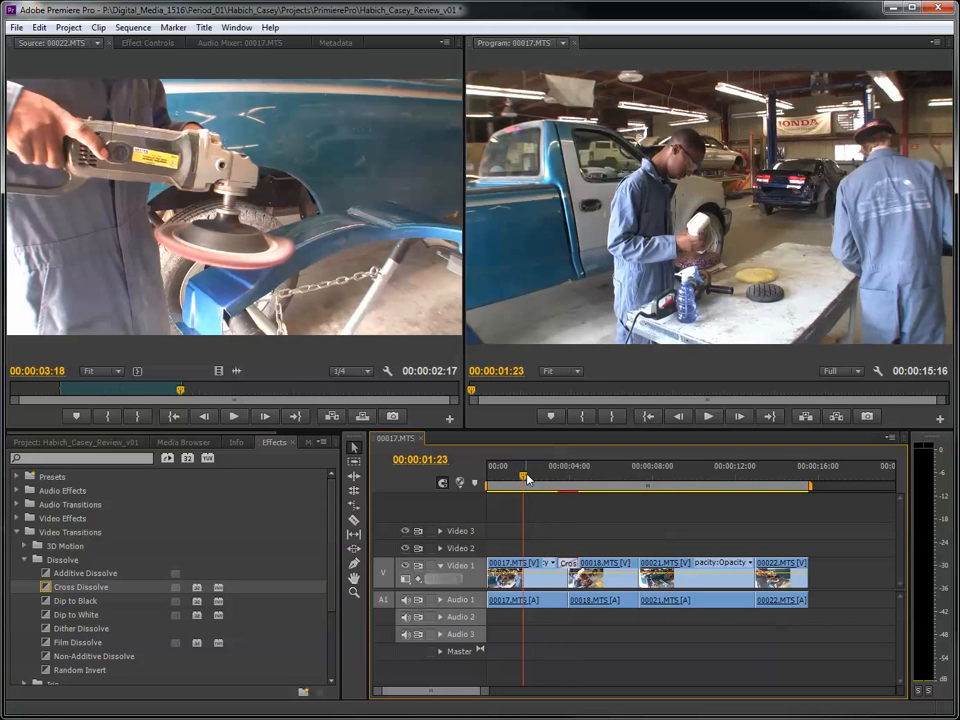
{"action": "key", "text": "space"}
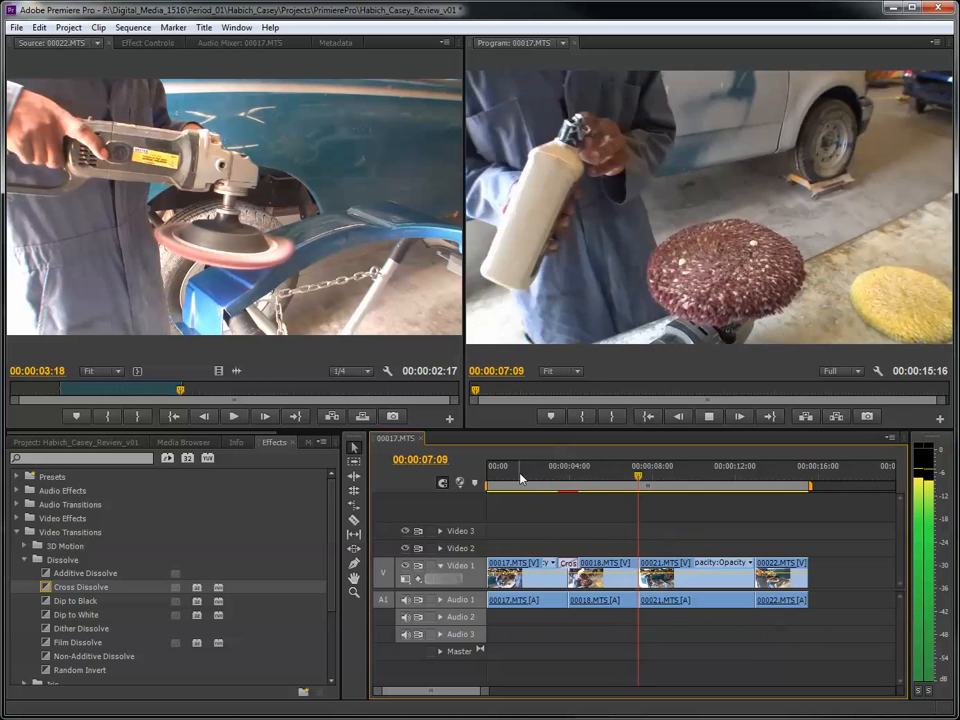
{"action": "key", "text": "space"}
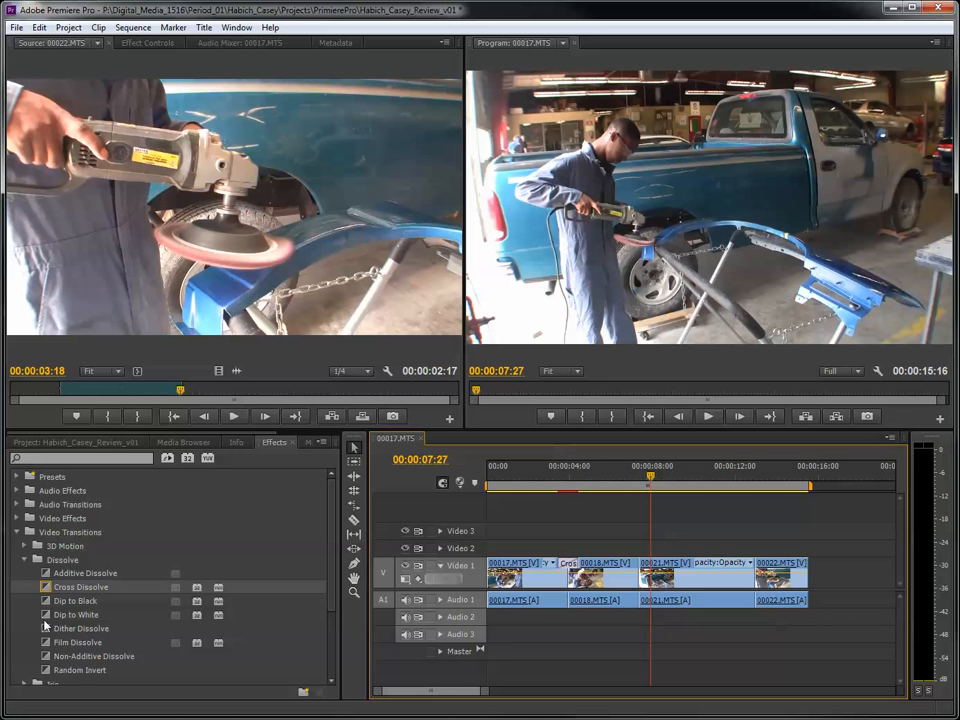
- Apply the Stretch In video transition to the cut between 00018.MTS and 00021.MTS and play the sequence through it
{"action": "left_click", "coordinate": [23, 560]}
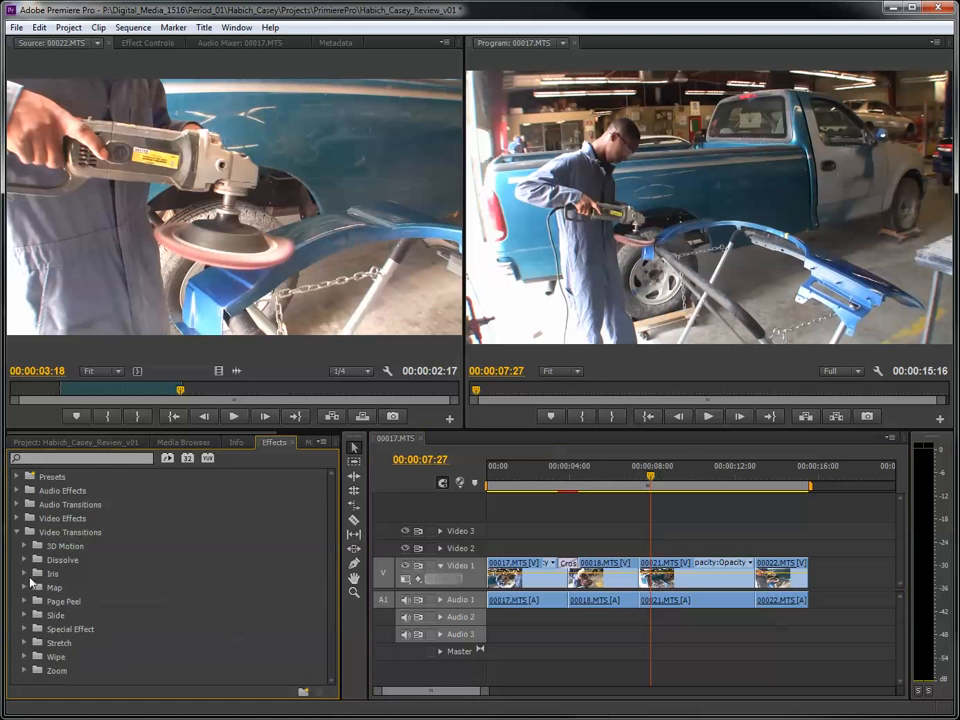
{"action": "left_click", "coordinate": [24, 643]}
{"action": "scroll", "coordinate": [125, 636], "scroll_direction": "down", "scroll_amount": 2}
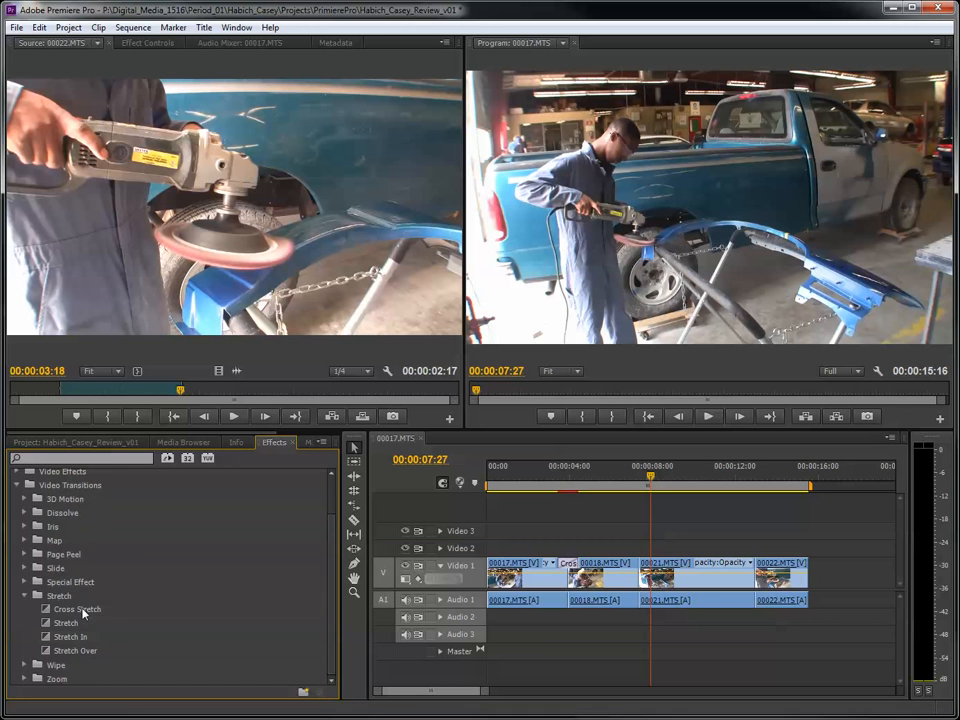
{"action": "left_click", "coordinate": [83, 613]}
{"action": "left_click", "coordinate": [60, 636]}
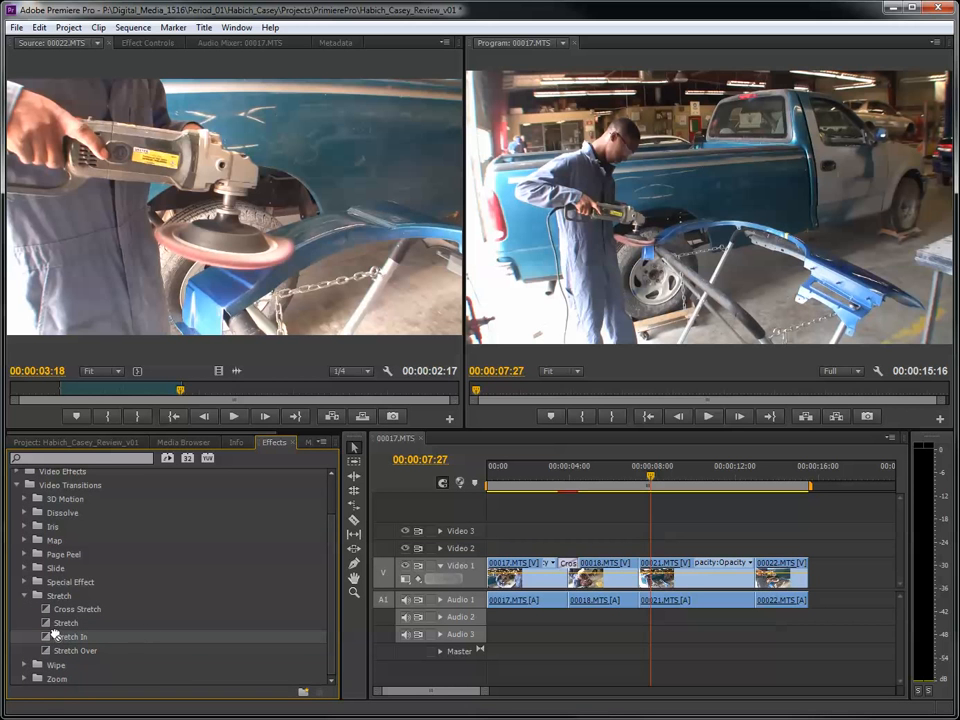
{"action": "left_click_drag", "start_coordinate": [55, 633], "coordinate": [637, 574]}
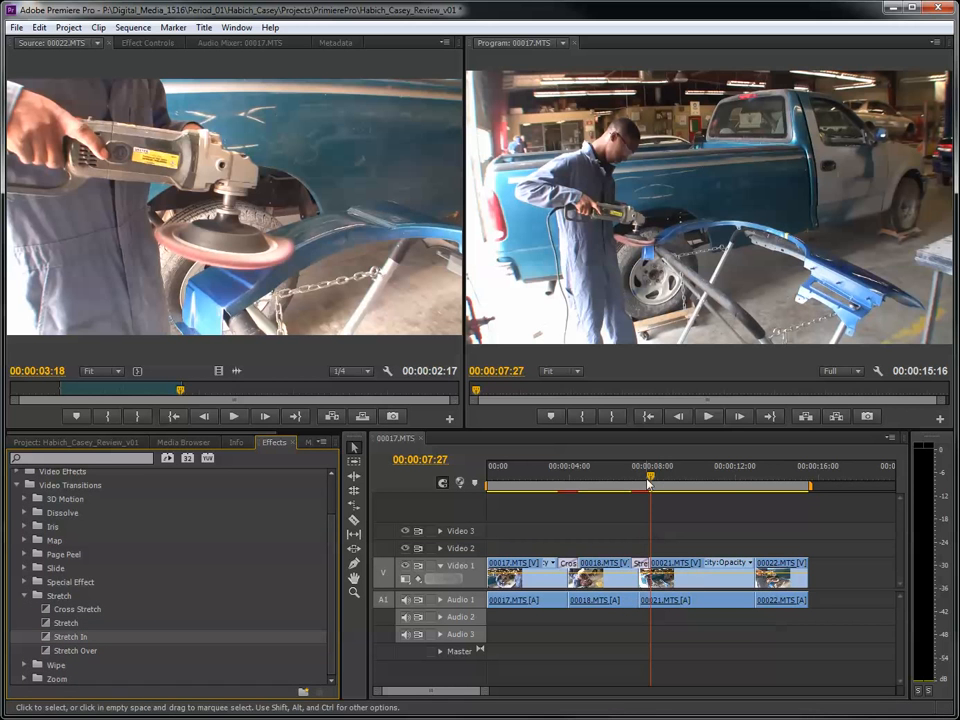
{"action": "left_click", "coordinate": [613, 484]}
{"action": "key", "text": "space"}
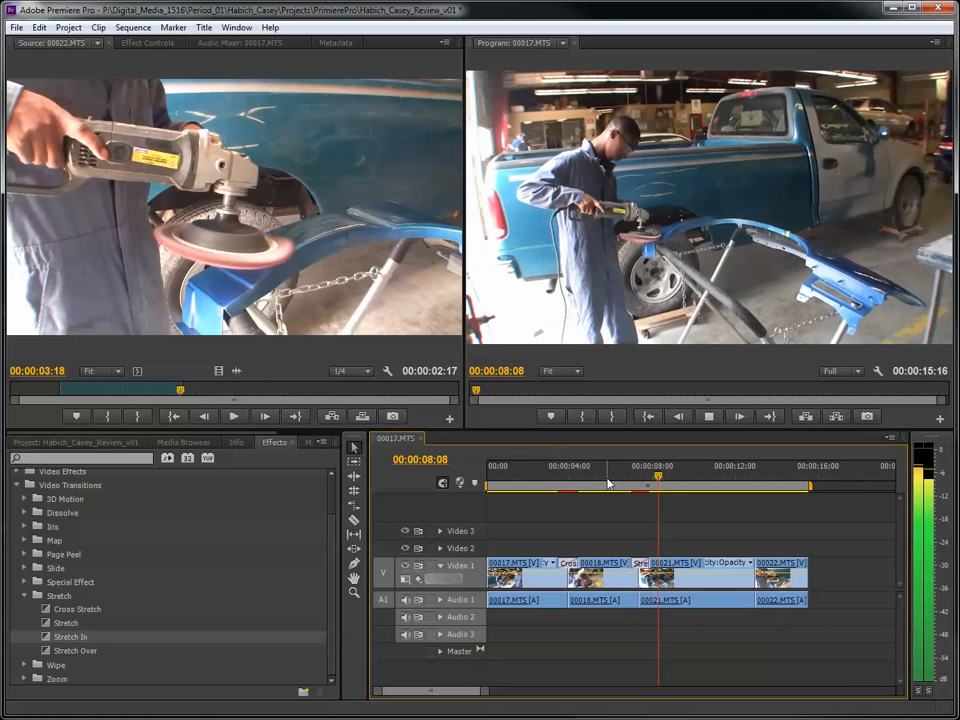
{"action": "key", "text": "space"}
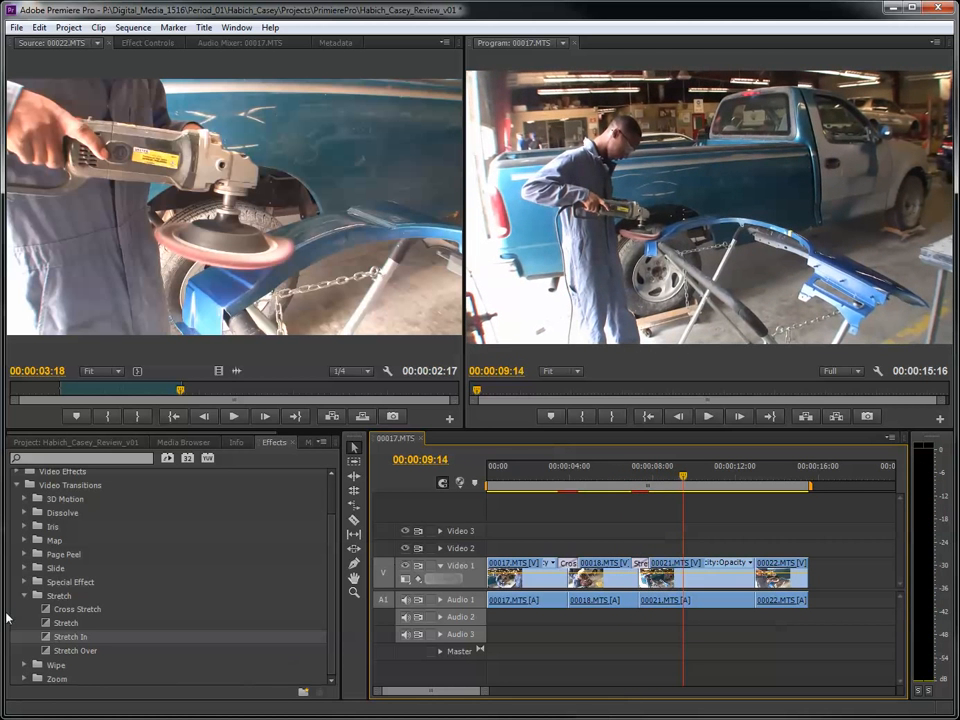
- Look through the Slide and Page Peel video transitions, and scrub back to the dissolve between 00017.MTS and 00018.MTS
{"action": "left_click", "coordinate": [24, 568]}
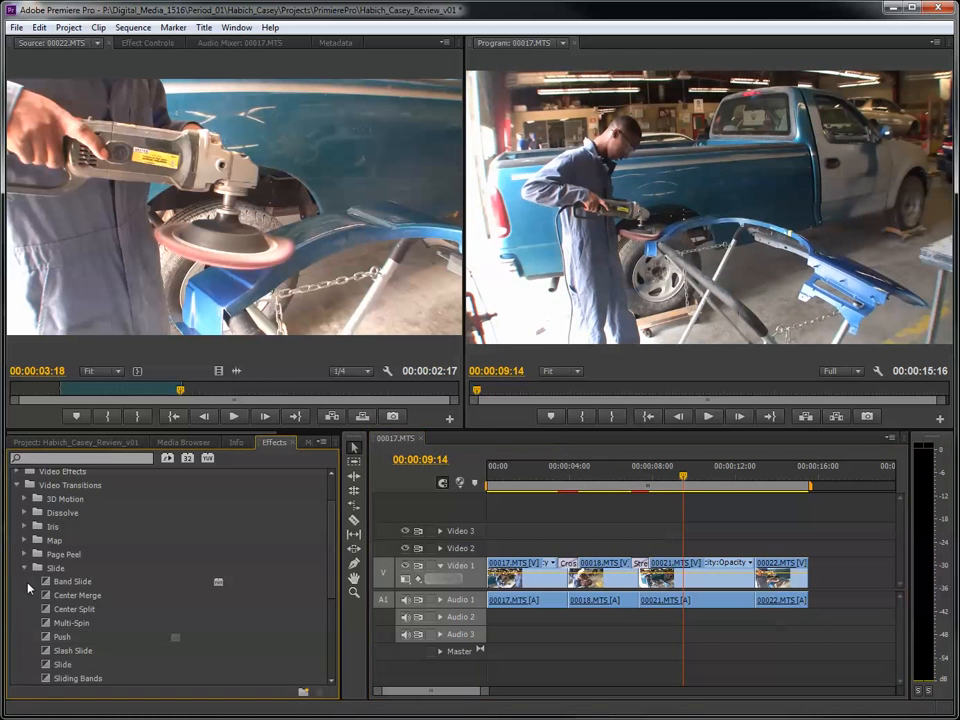
{"action": "left_click", "coordinate": [24, 554]}
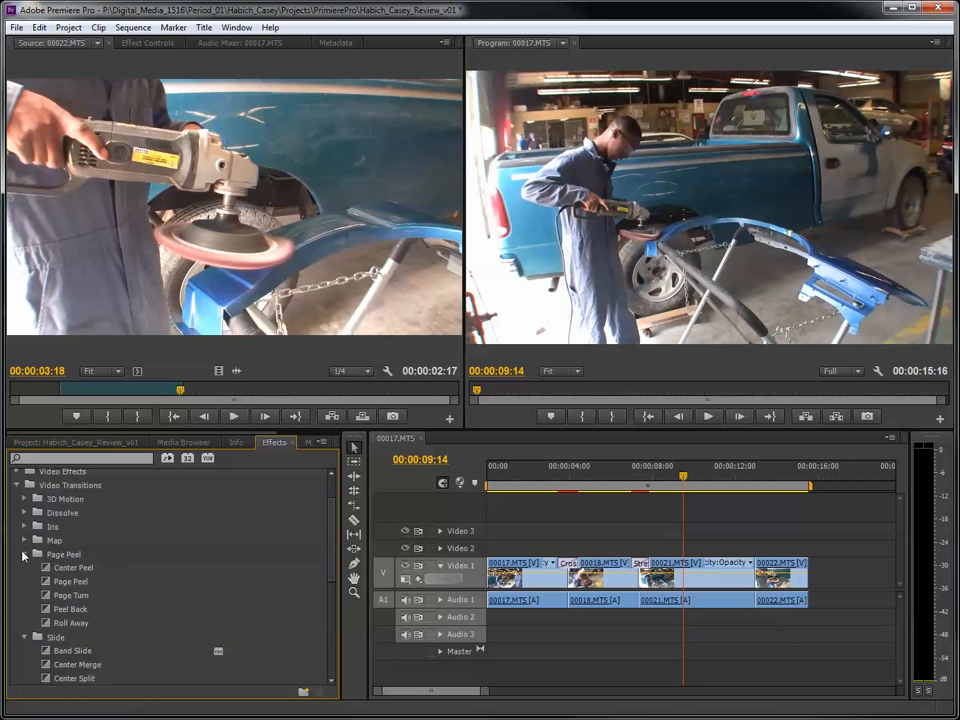
{"action": "left_click", "coordinate": [83, 612]}
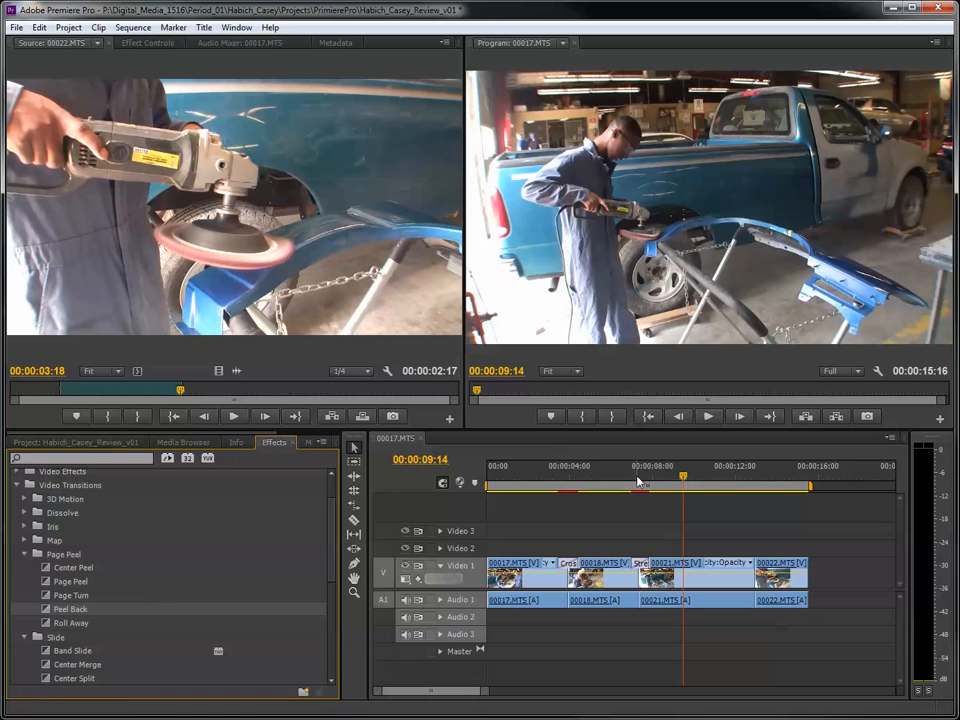
{"action": "left_click_drag", "start_coordinate": [582, 479], "coordinate": [567, 477]}
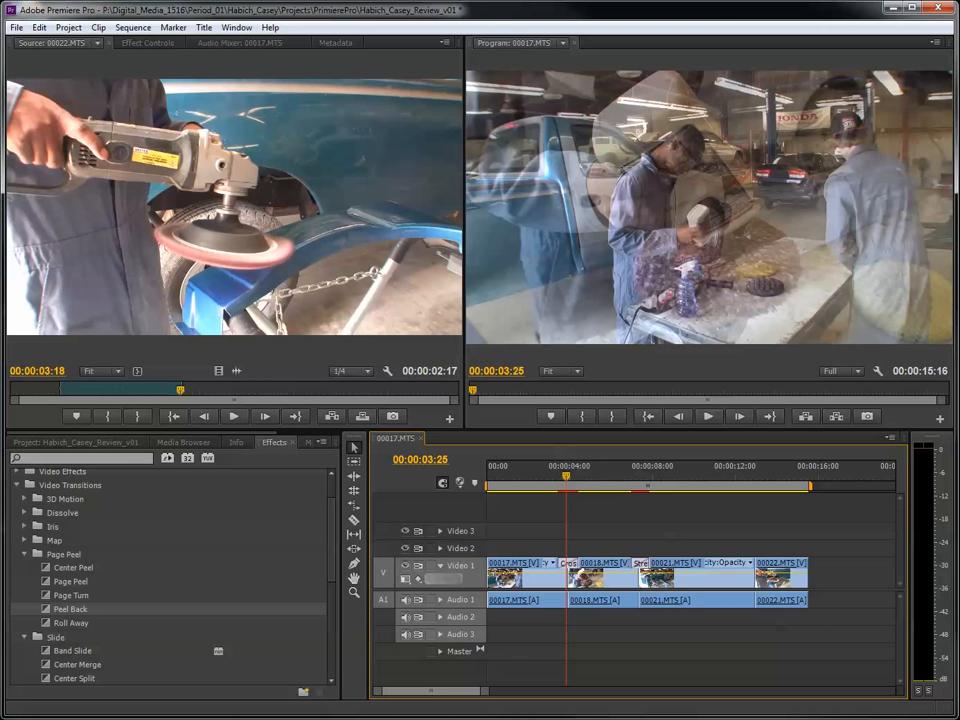
- Apply the Peel Back video transition to the cut between 00021.MTS and 00022.MTS and play the sequence through it
{"action": "left_click_drag", "start_coordinate": [47, 614], "coordinate": [757, 580]}
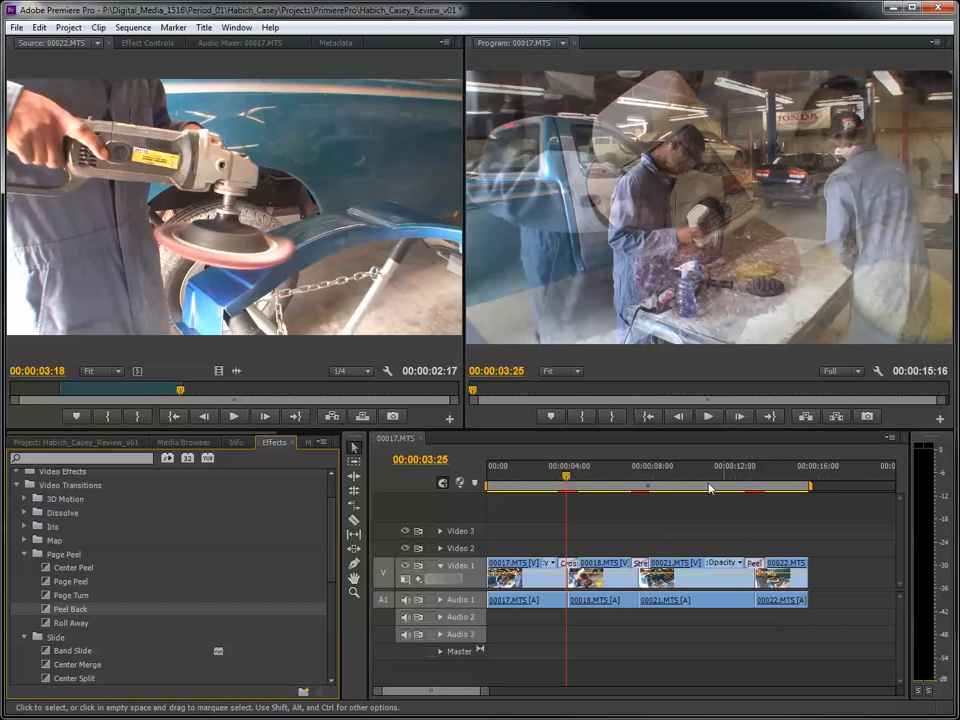
{"action": "left_click", "coordinate": [621, 480]}
{"action": "key", "text": "space"}
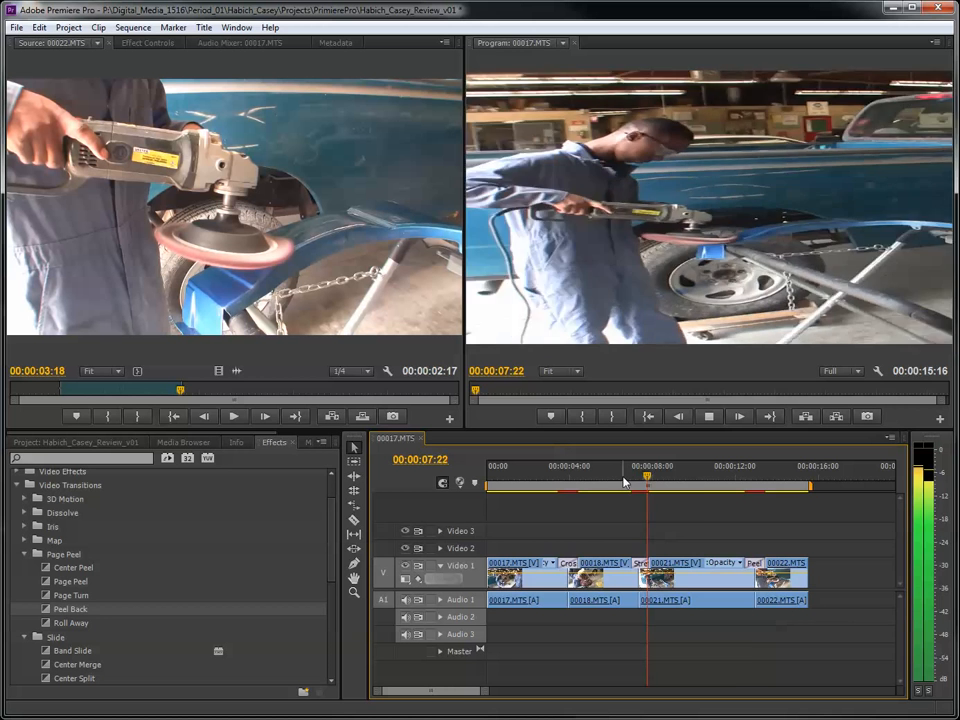
{"action": "key", "text": "space"}
{"action": "left_click", "coordinate": [740, 479]}
{"action": "key", "text": "space"}
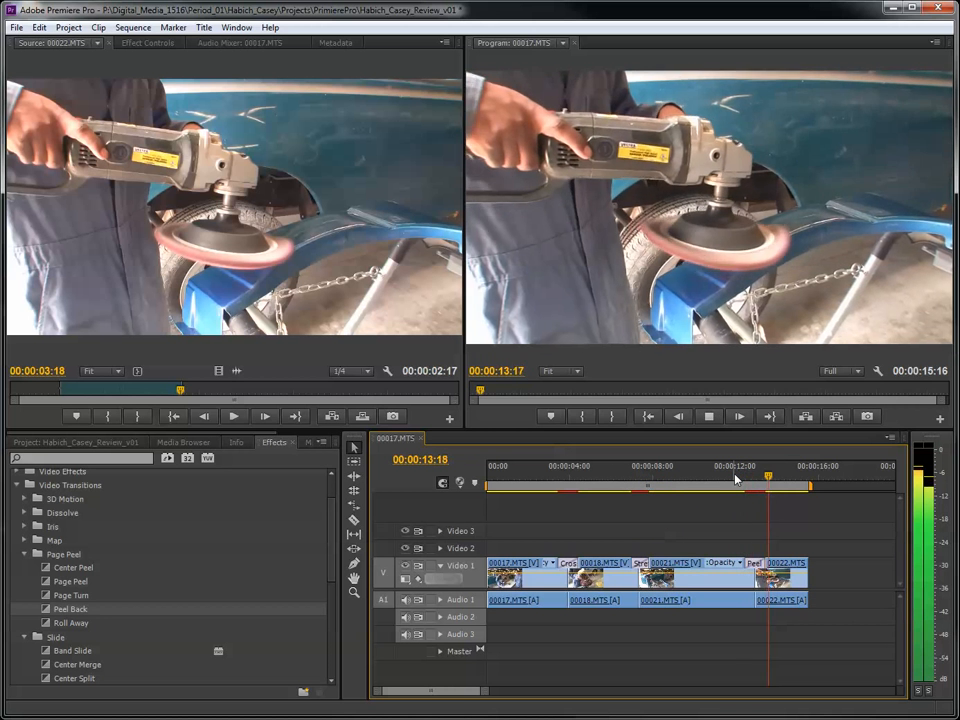
{"action": "key", "text": "space"}
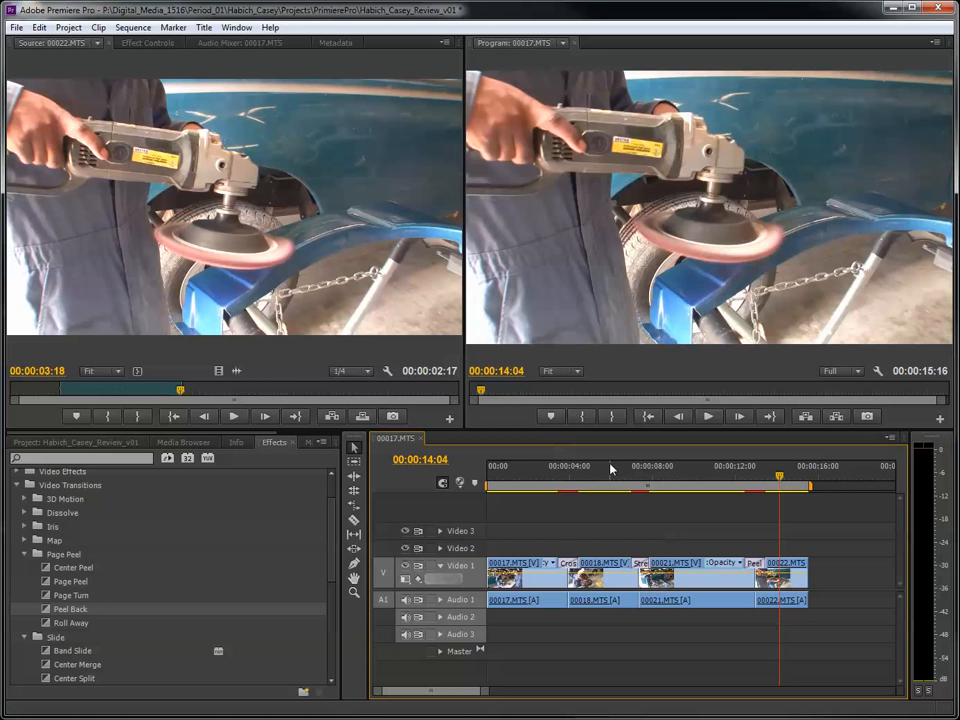
- Apply a Dip to Black video transition to the end of 00022.MTS and play the end of the sequence
{"action": "left_click_drag", "start_coordinate": [564, 467], "coordinate": [555, 467]}
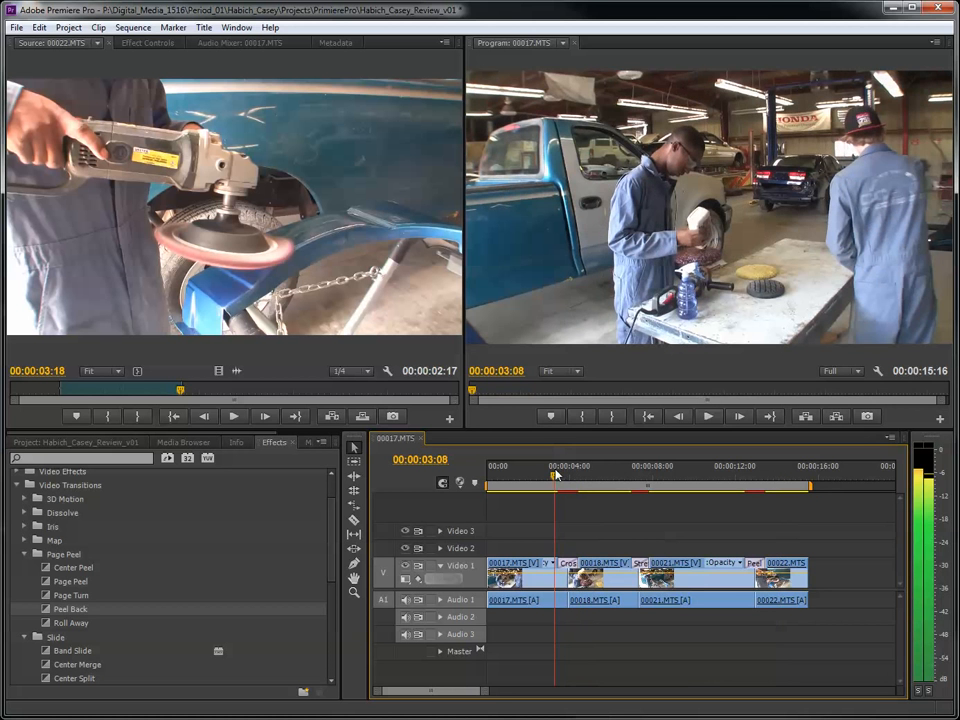
{"action": "scroll", "coordinate": [38, 553], "scroll_direction": "up", "scroll_amount": 2}
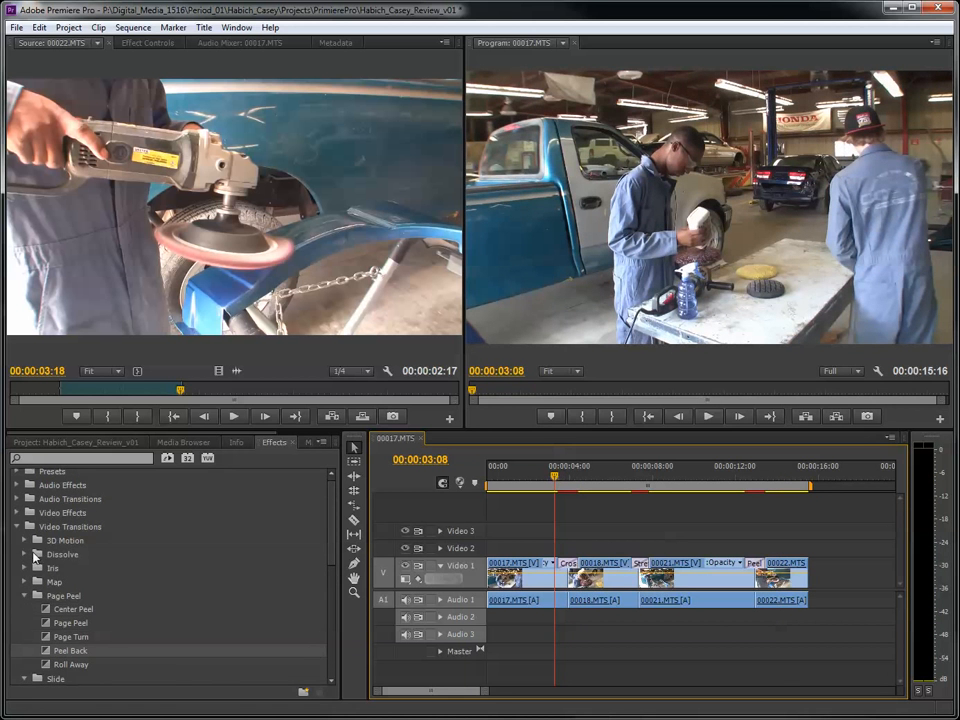
{"action": "left_click", "coordinate": [25, 554]}
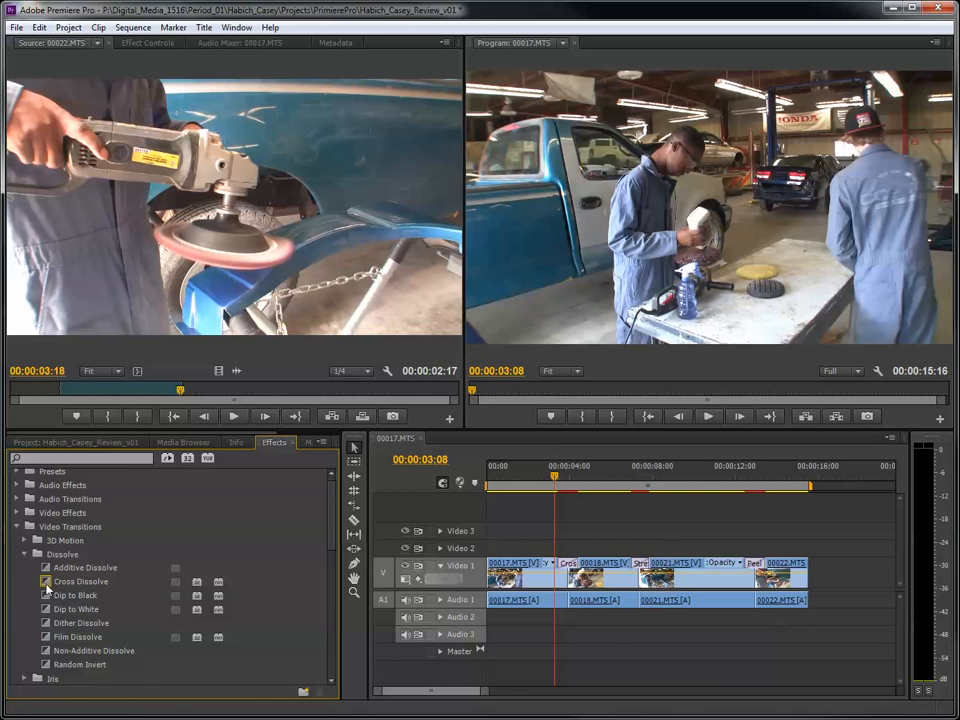
{"action": "left_click", "coordinate": [45, 597]}
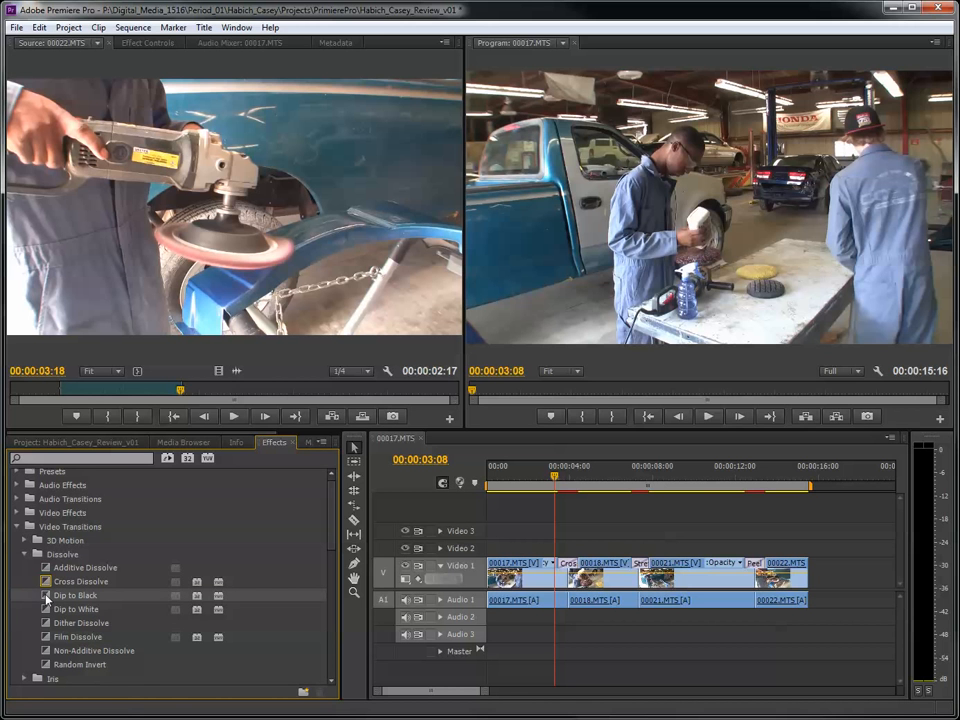
{"action": "left_click_drag", "start_coordinate": [45, 597], "coordinate": [805, 565]}
{"action": "left_click_drag", "start_coordinate": [818, 490], "coordinate": [761, 489]}
{"action": "key", "text": "space"}
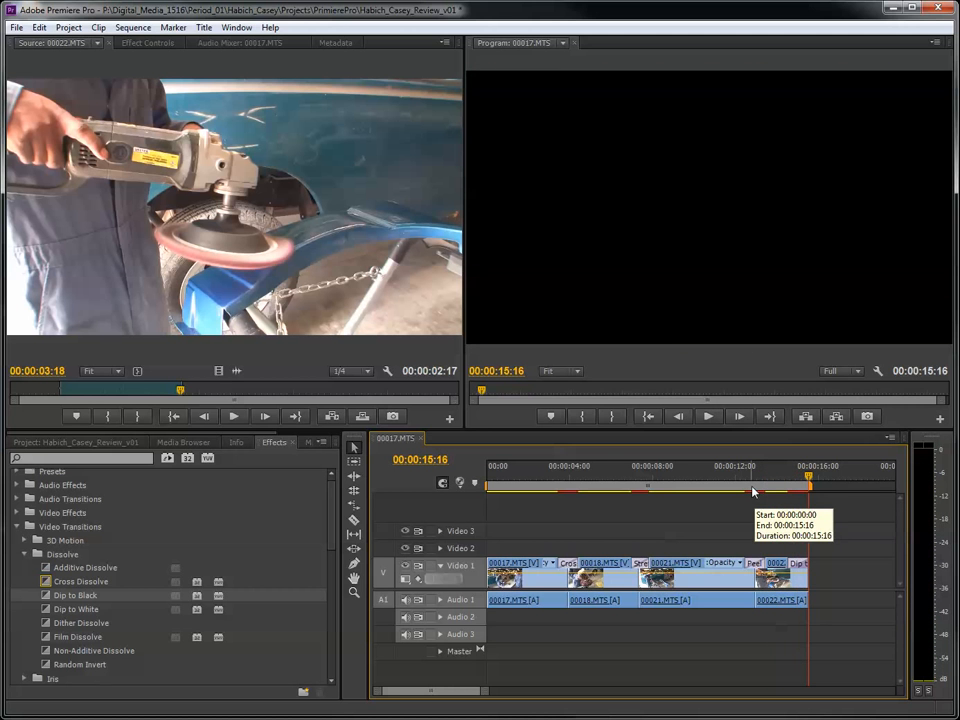
- Apply the Constant Power audio crossfade to the three cuts between the clips on Audio 1
{"action": "left_click", "coordinate": [25, 554]}
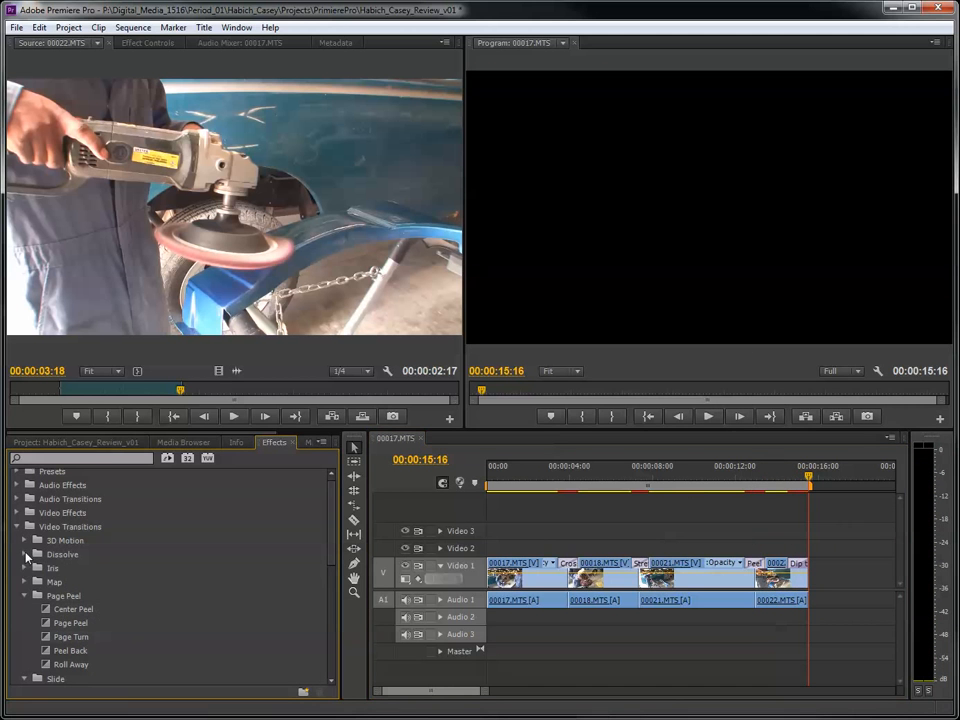
{"action": "left_click", "coordinate": [16, 527]}
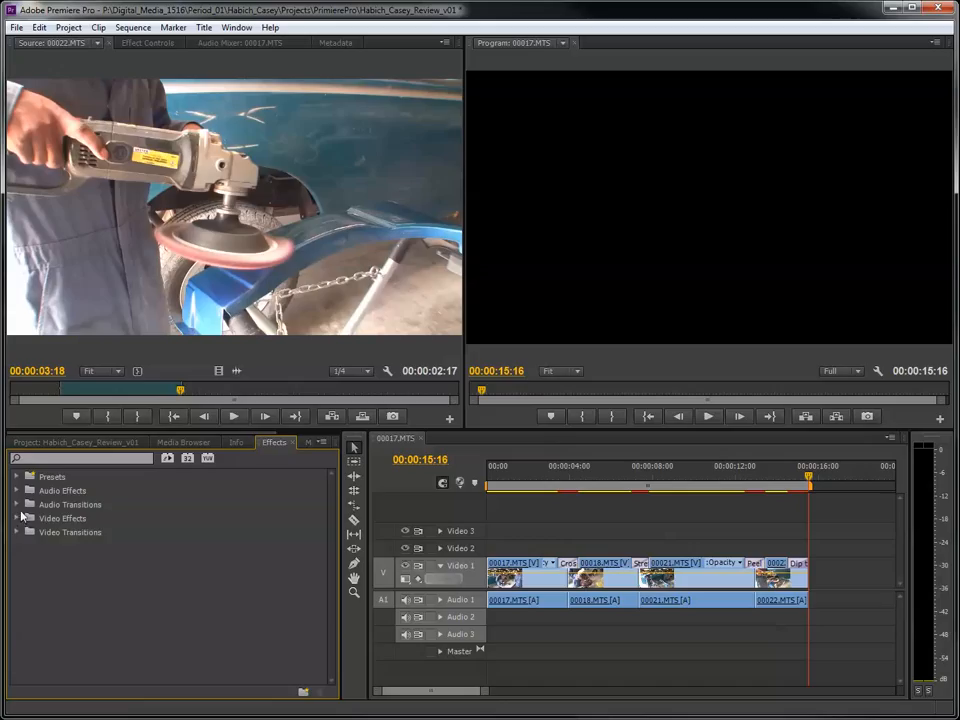
{"action": "left_click", "coordinate": [17, 505]}
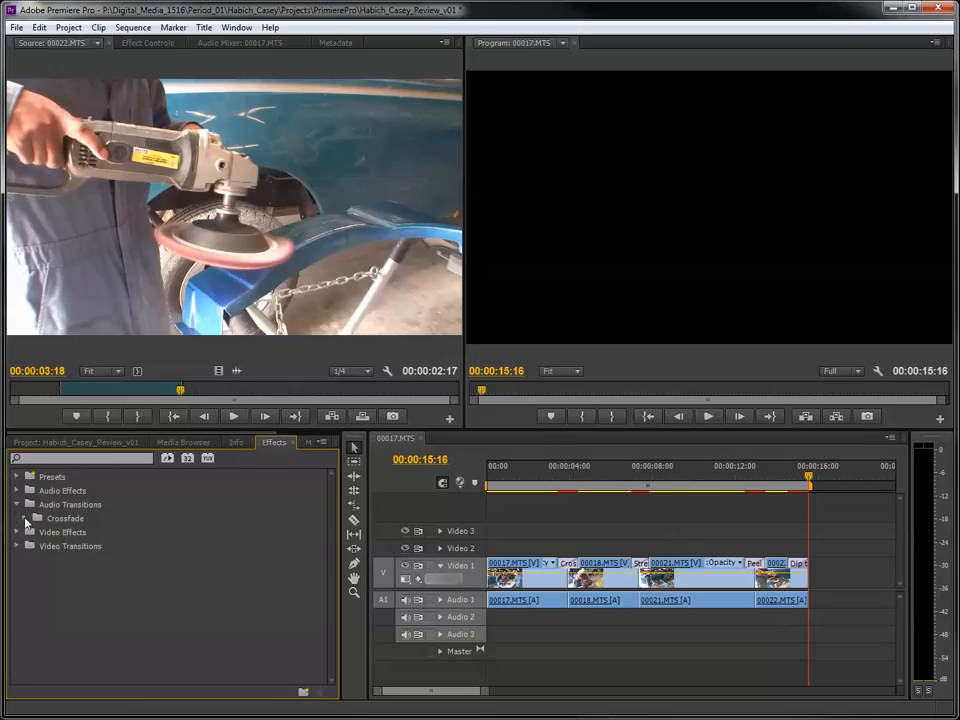
{"action": "left_click", "coordinate": [25, 519]}
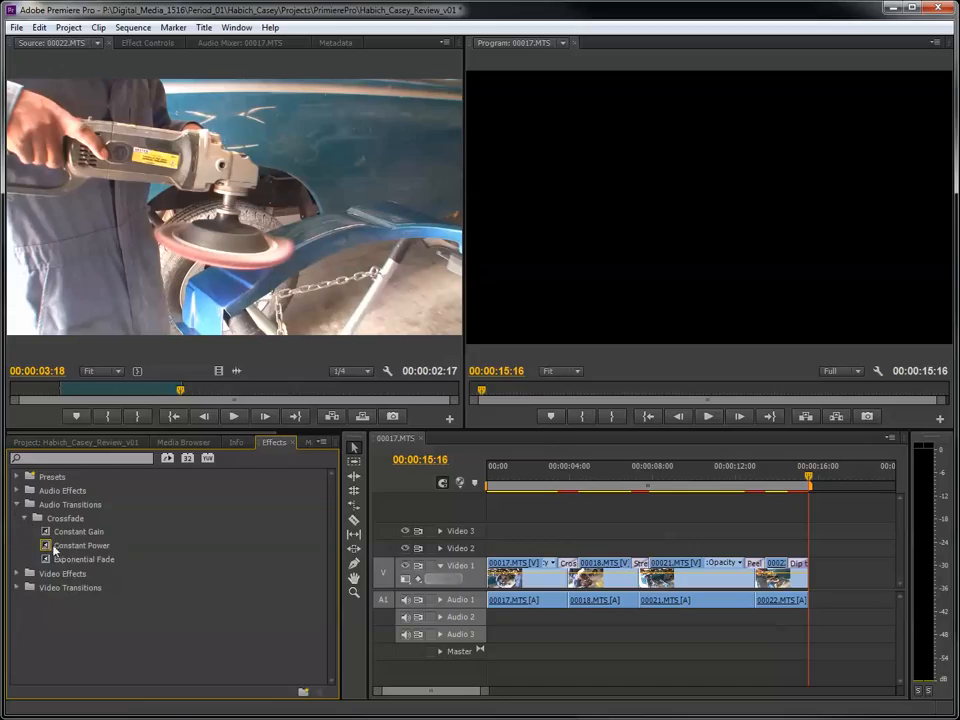
{"action": "left_click_drag", "start_coordinate": [55, 549], "coordinate": [568, 600]}
{"action": "left_click_drag", "start_coordinate": [62, 549], "coordinate": [636, 603]}
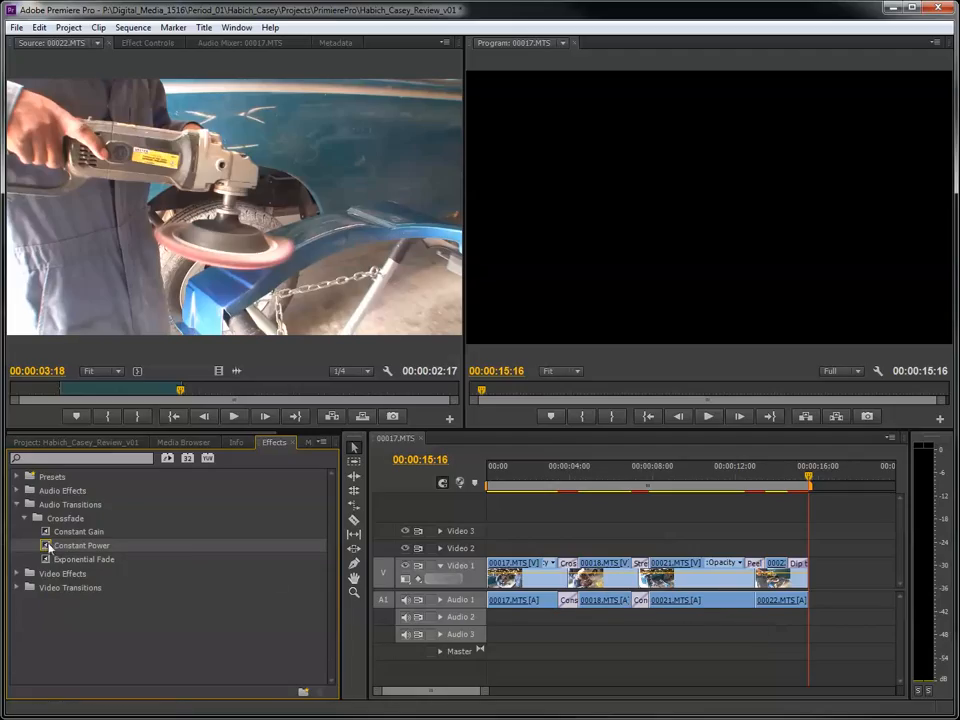
{"action": "left_click_drag", "start_coordinate": [49, 547], "coordinate": [760, 604]}
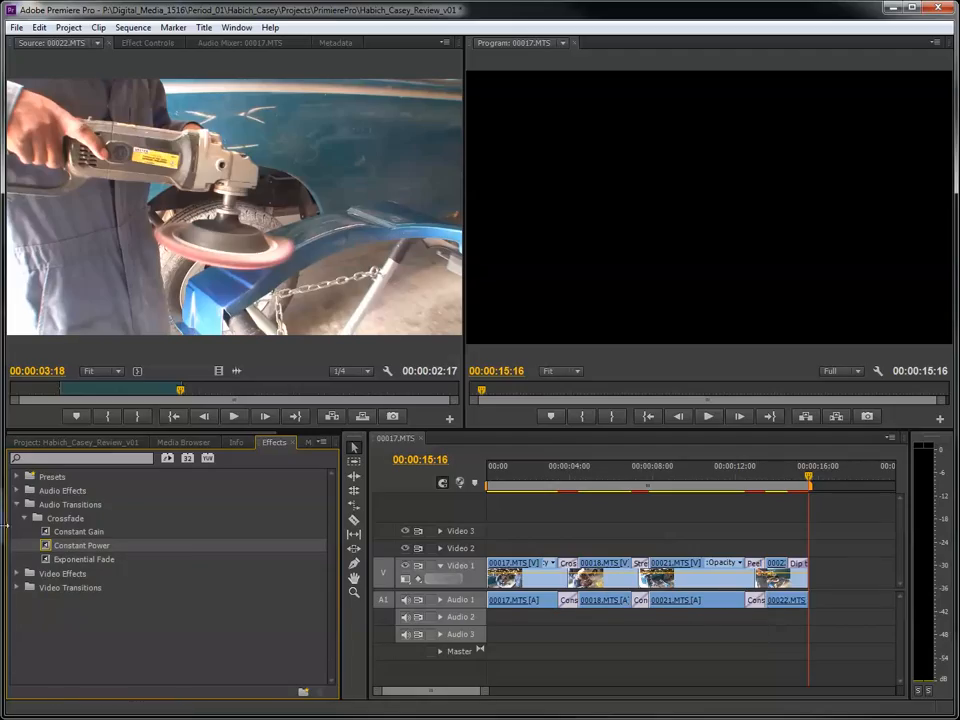
- Add Constant Power audio fades at the end of 00022.MTS and the start of 00017.MTS on Audio 1
{"action": "left_click_drag", "start_coordinate": [133, 549], "coordinate": [804, 598]}
{"action": "left_click_drag", "start_coordinate": [812, 478], "coordinate": [389, 532]}
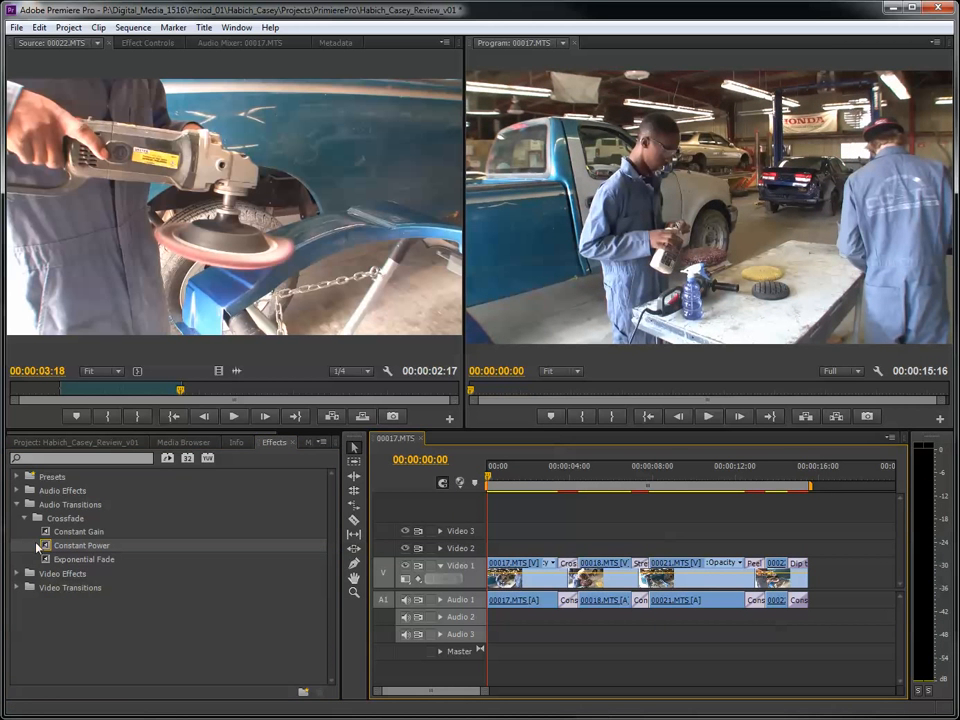
{"action": "left_click_drag", "start_coordinate": [37, 547], "coordinate": [495, 601]}
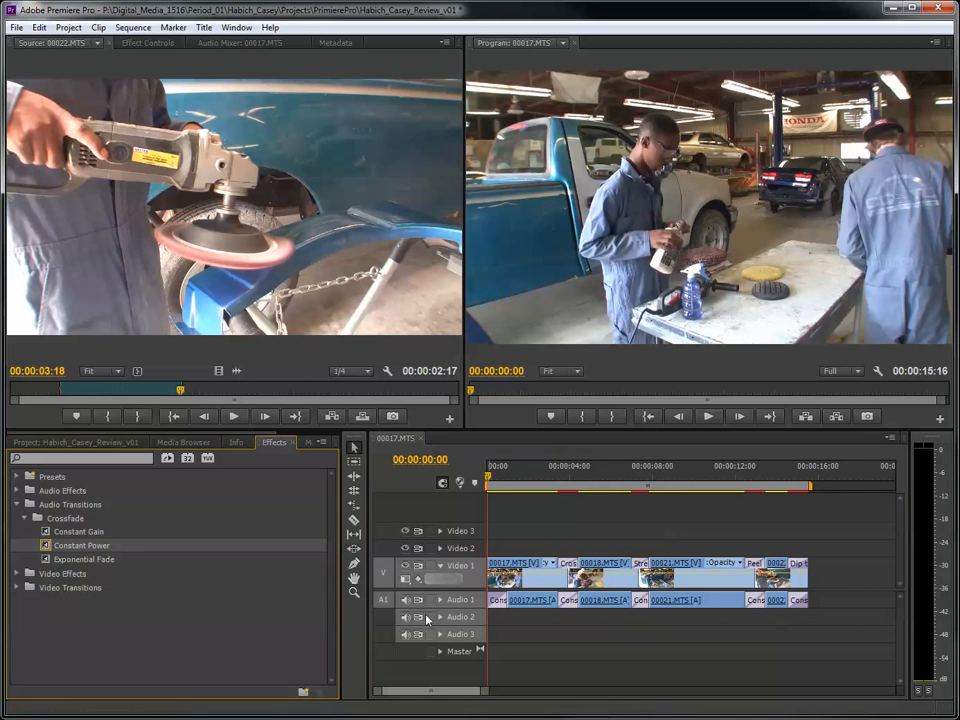
- Apply a Cross Dissolve video transition to the start of 00017.MTS and play the whole sequence from the beginning
{"action": "left_click", "coordinate": [16, 588]}
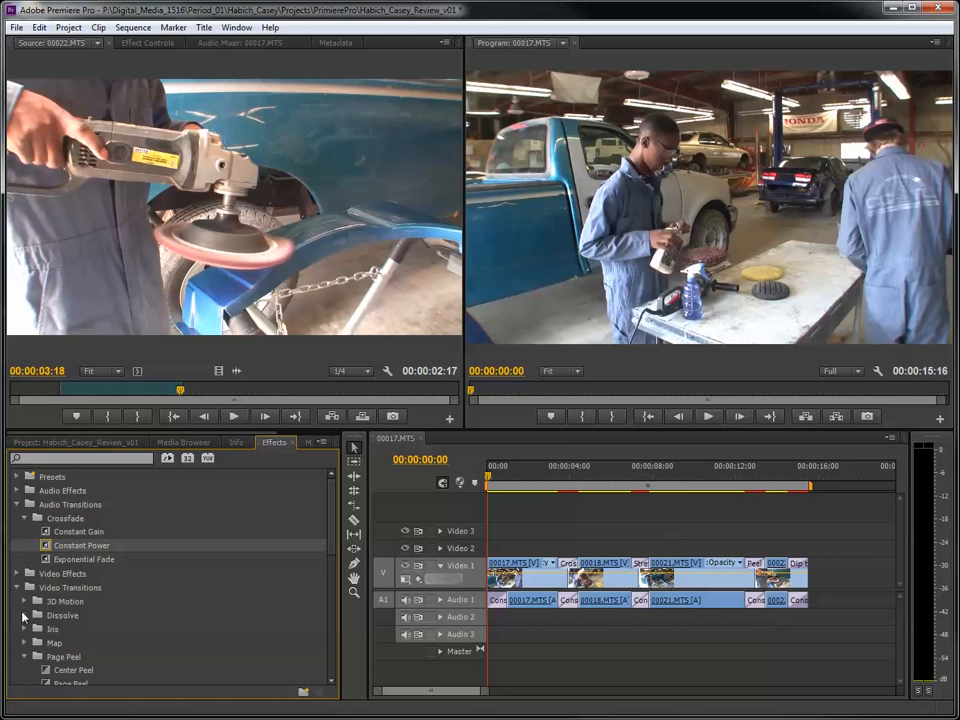
{"action": "left_click", "coordinate": [24, 615]}
{"action": "left_click", "coordinate": [78, 644]}
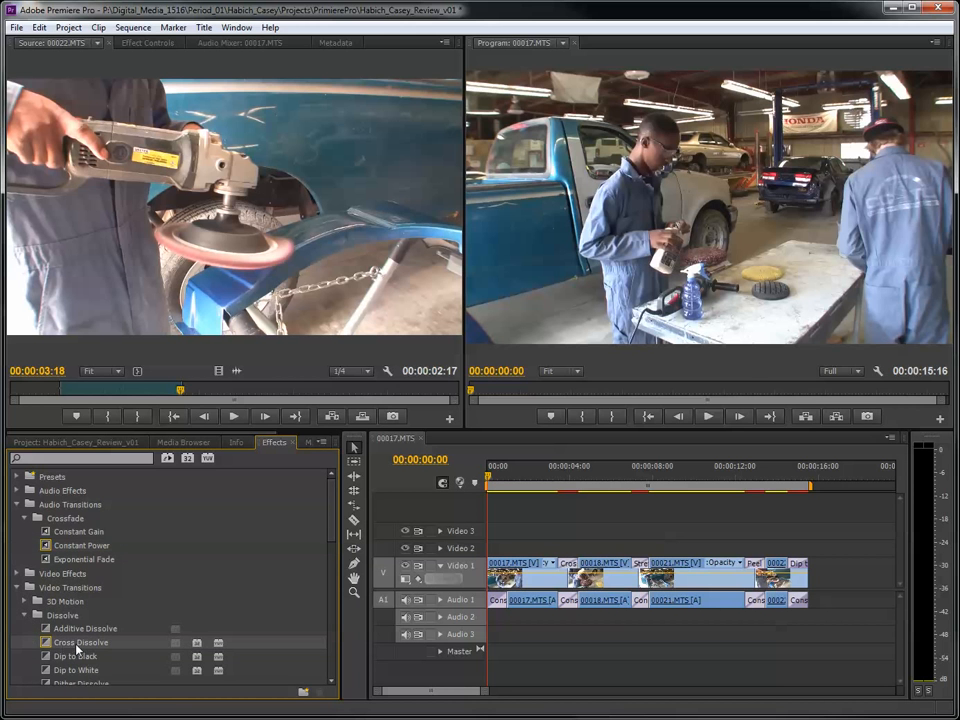
{"action": "left_click_drag", "start_coordinate": [49, 646], "coordinate": [492, 566]}
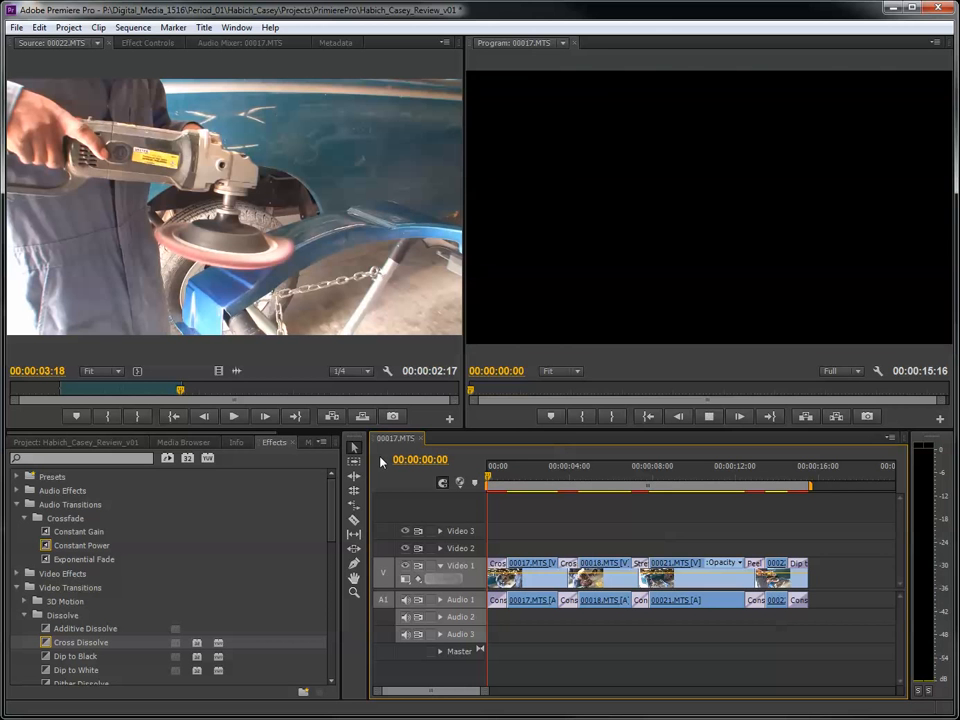
{"action": "key", "text": "space"}
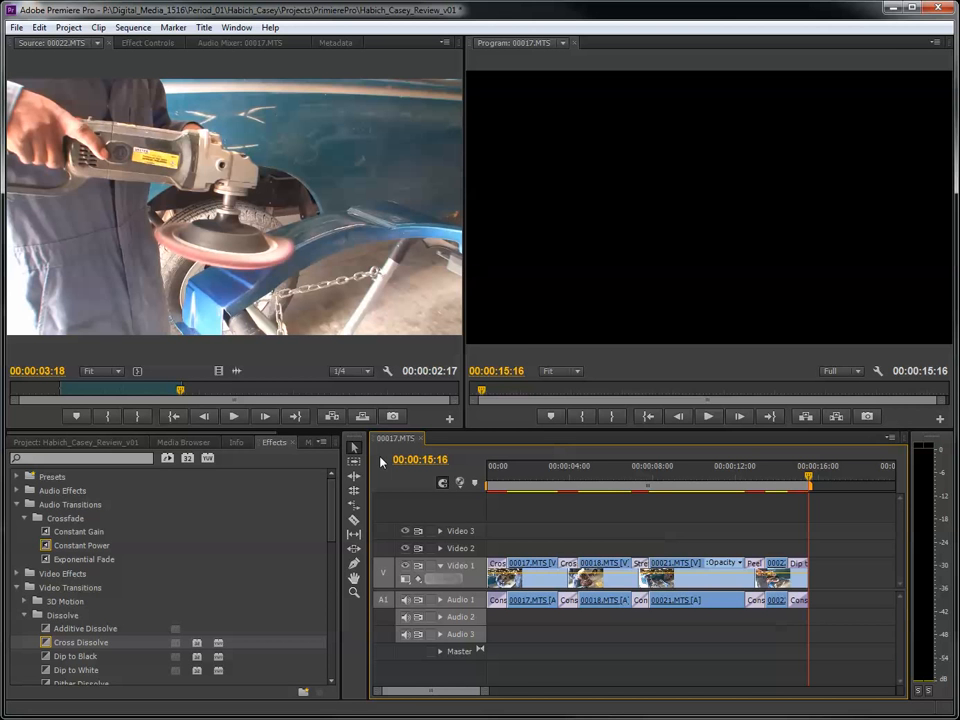
- Apply the Black & White Image Control video effect to the 00017.MTS clip on Video 1
{"action": "left_click_drag", "start_coordinate": [558, 470], "coordinate": [531, 466]}
{"action": "left_click", "coordinate": [16, 588]}
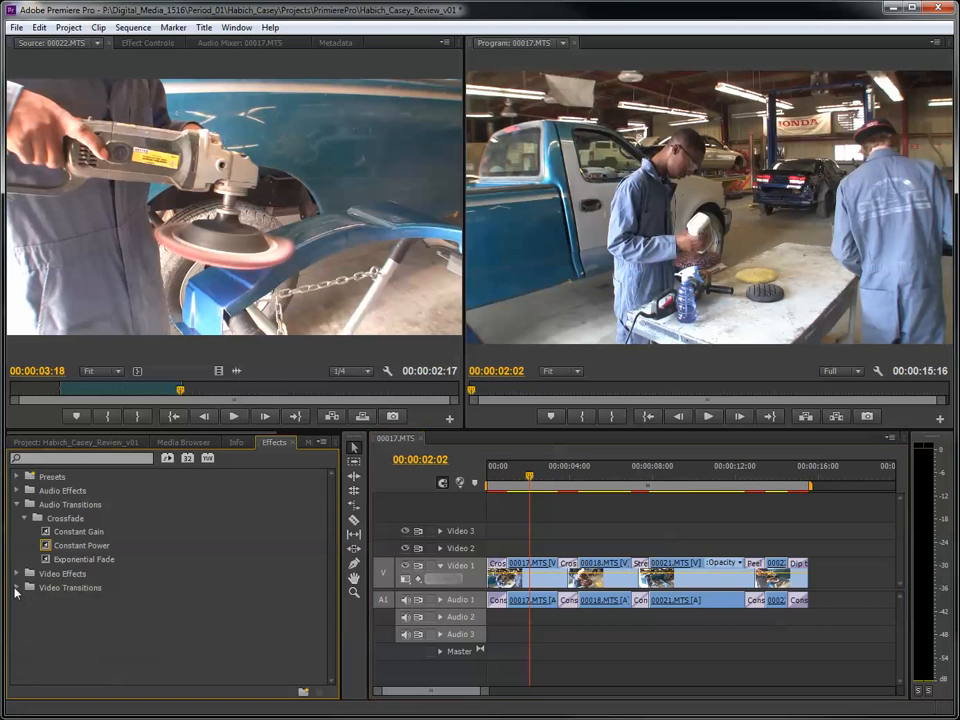
{"action": "left_click", "coordinate": [17, 505]}
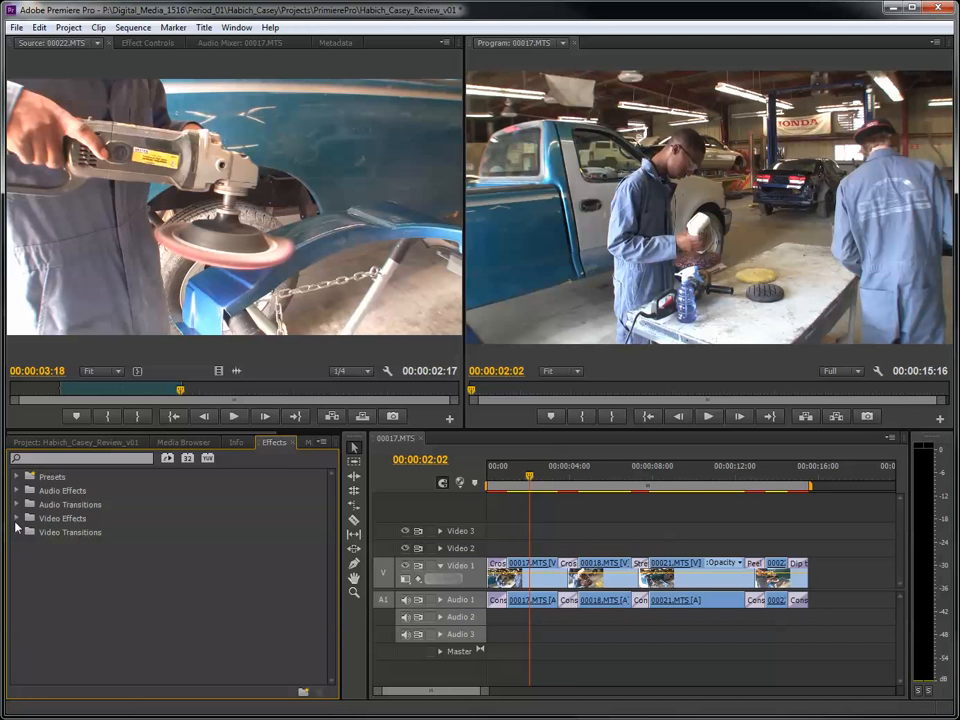
{"action": "left_click", "coordinate": [17, 519]}
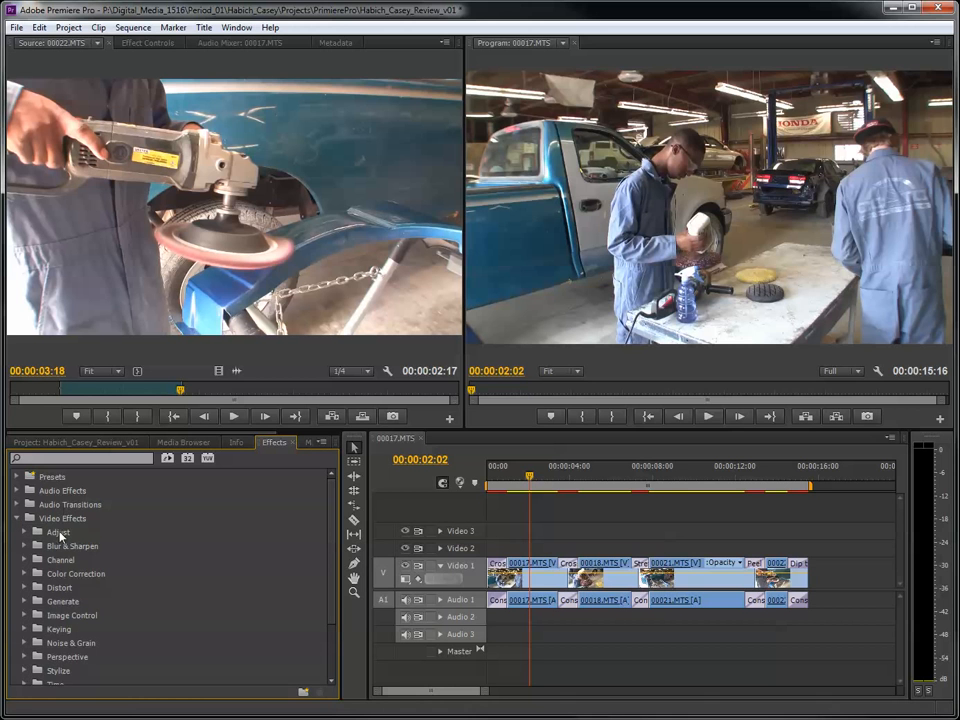
{"action": "left_click", "coordinate": [25, 616]}
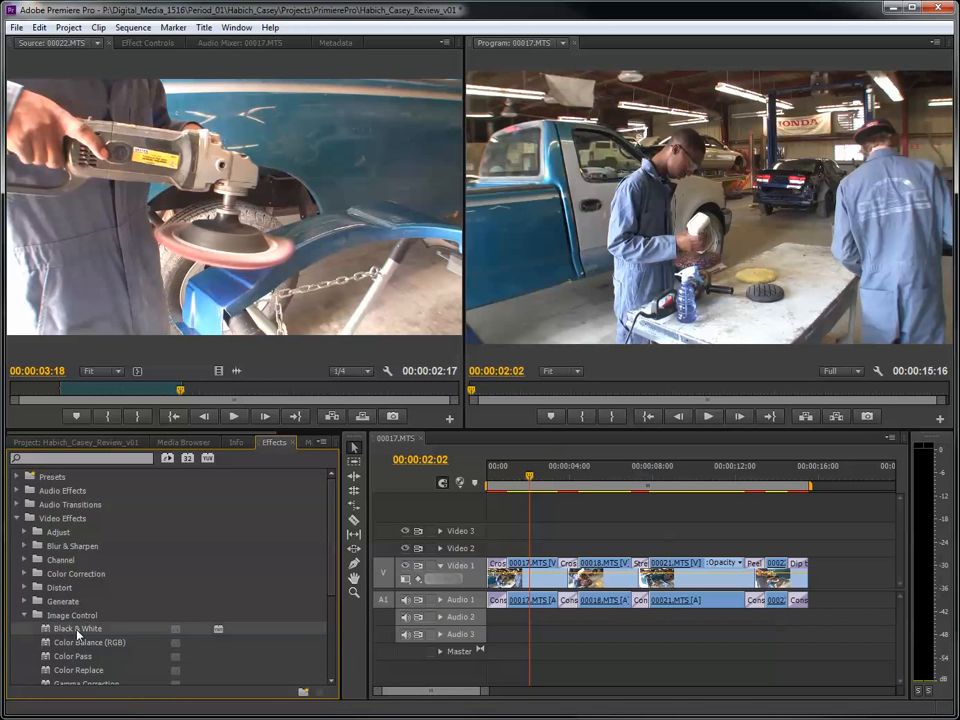
{"action": "left_click_drag", "start_coordinate": [46, 630], "coordinate": [529, 582]}
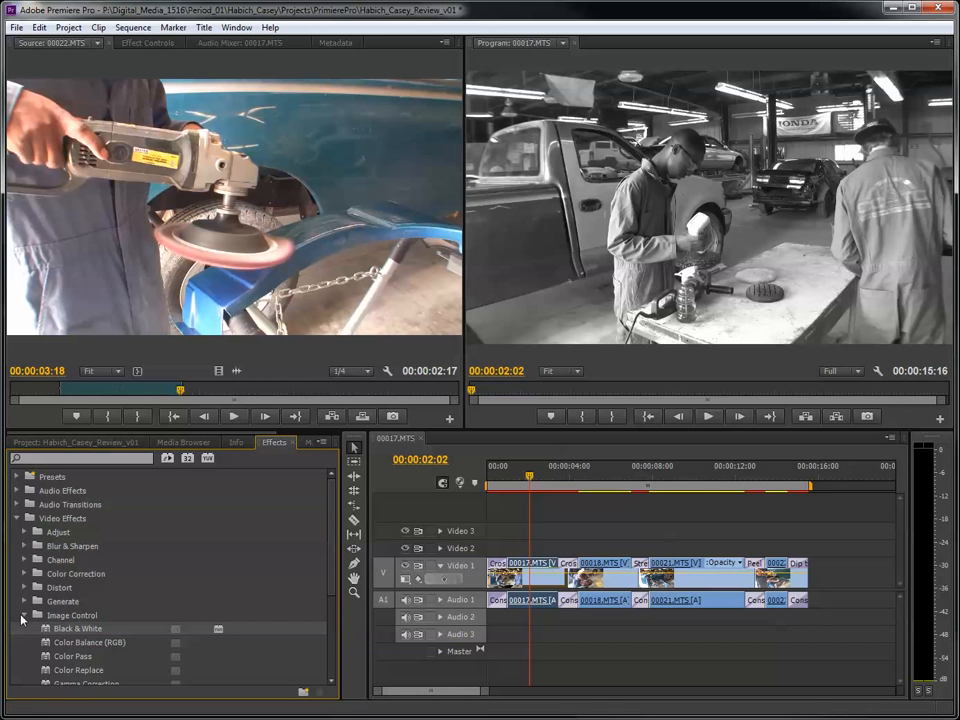
- Open the sequence clip 00017.MTS in the source monitor and inspect the Black & White effect among its applied effects
{"action": "double_click", "coordinate": [534, 580]}
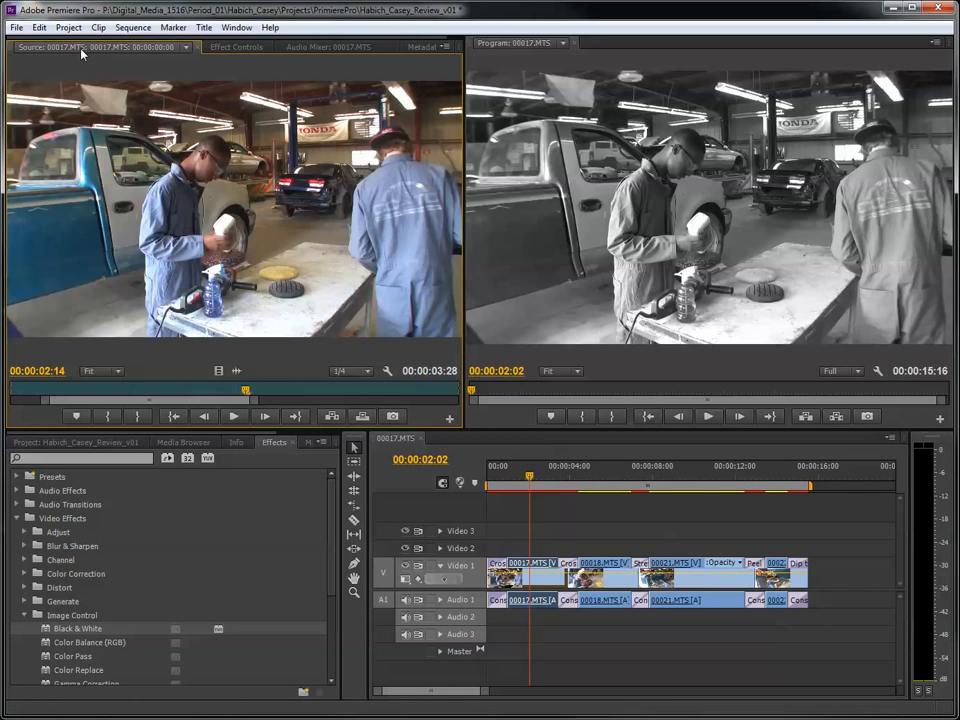
{"action": "left_click", "coordinate": [234, 47]}
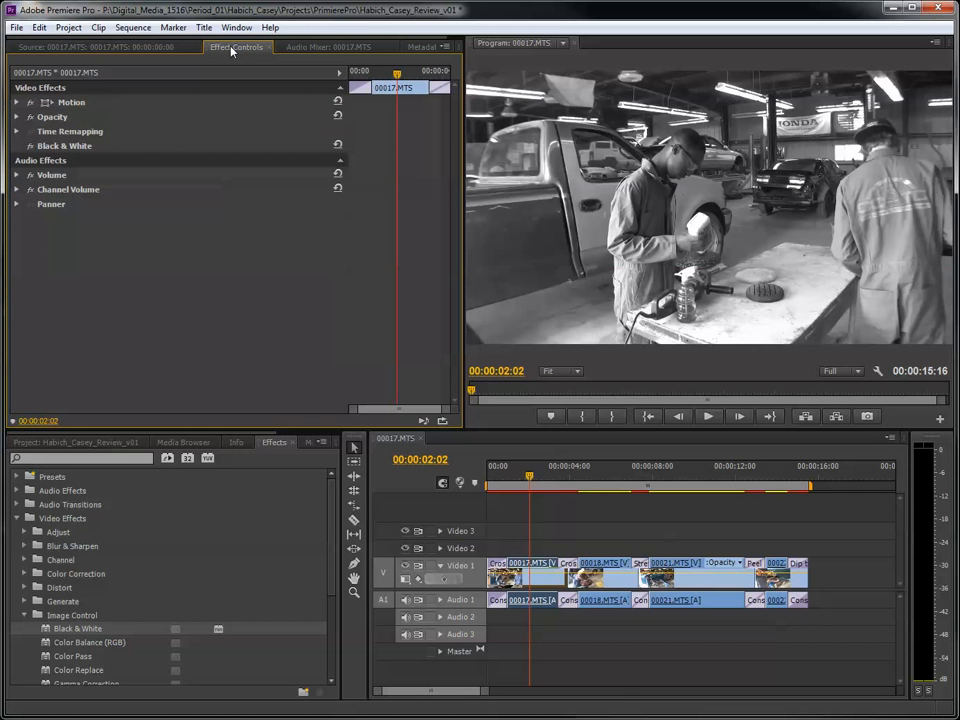
{"action": "left_click", "coordinate": [146, 47]}
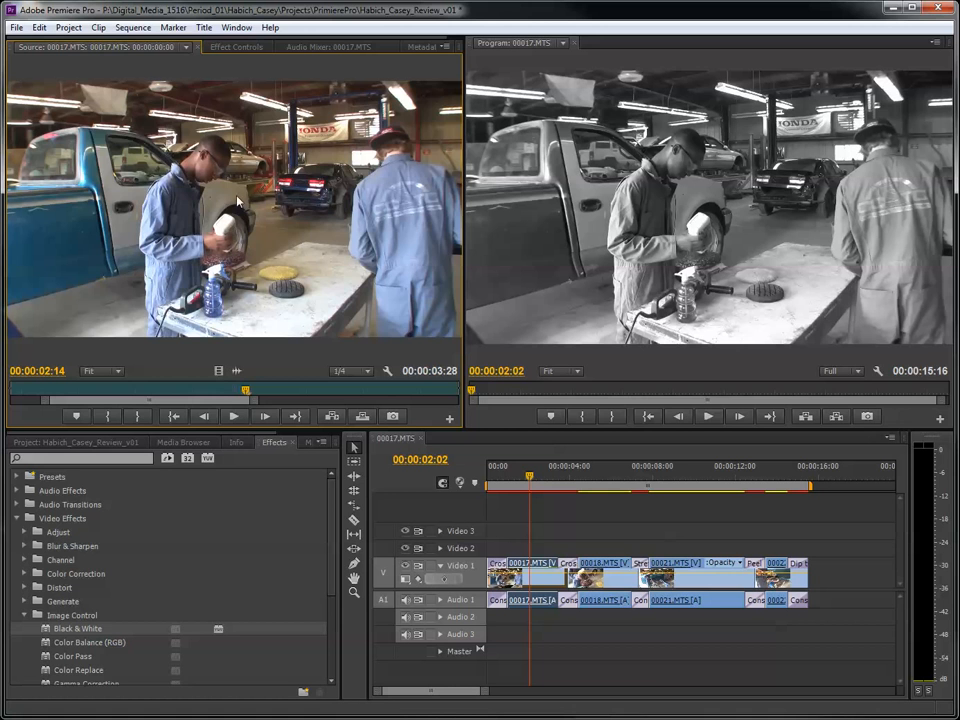
{"action": "left_click", "coordinate": [224, 50]}
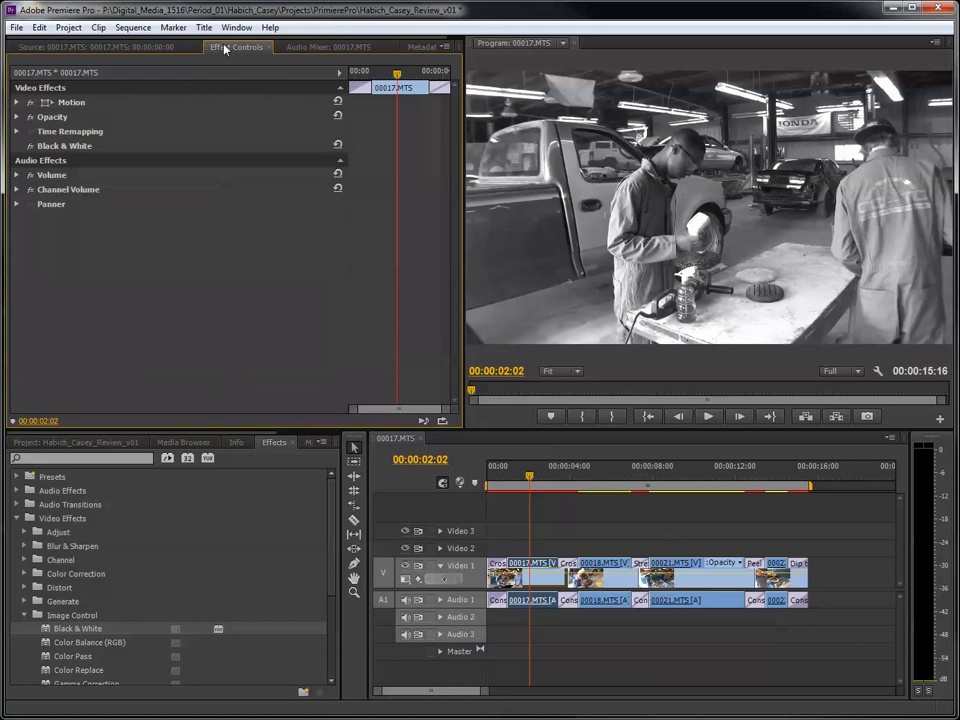
{"action": "left_click", "coordinate": [74, 148]}
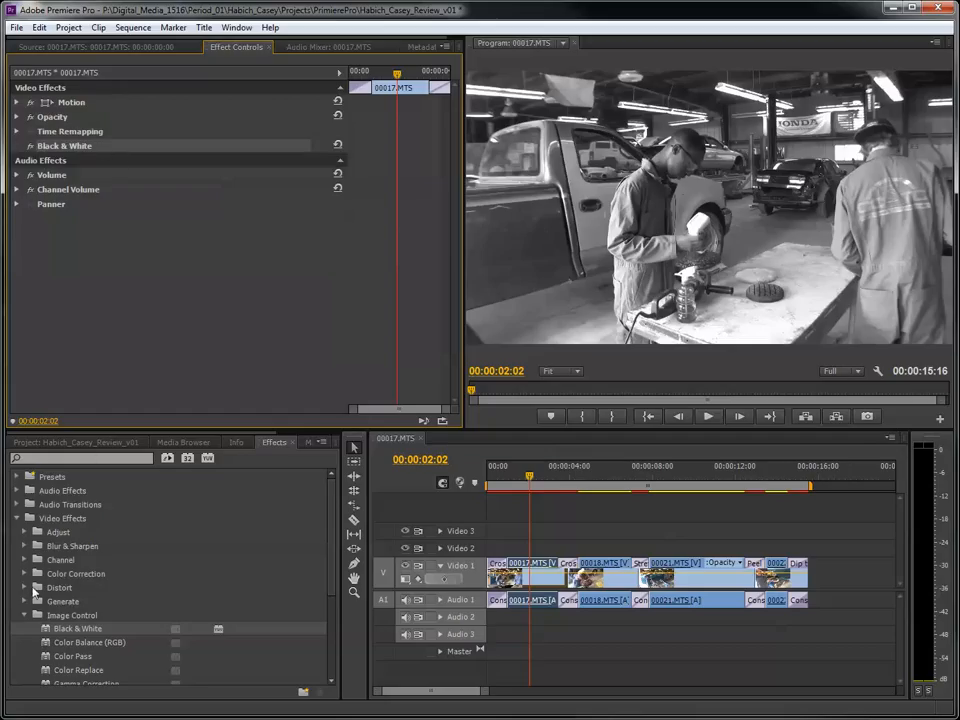
- Apply the Posterize effect from the Stylize video effects to the 00018.MTS clip on Video 1
{"action": "left_click", "coordinate": [25, 615]}
{"action": "scroll", "coordinate": [35, 604], "scroll_direction": "down", "scroll_amount": 1}
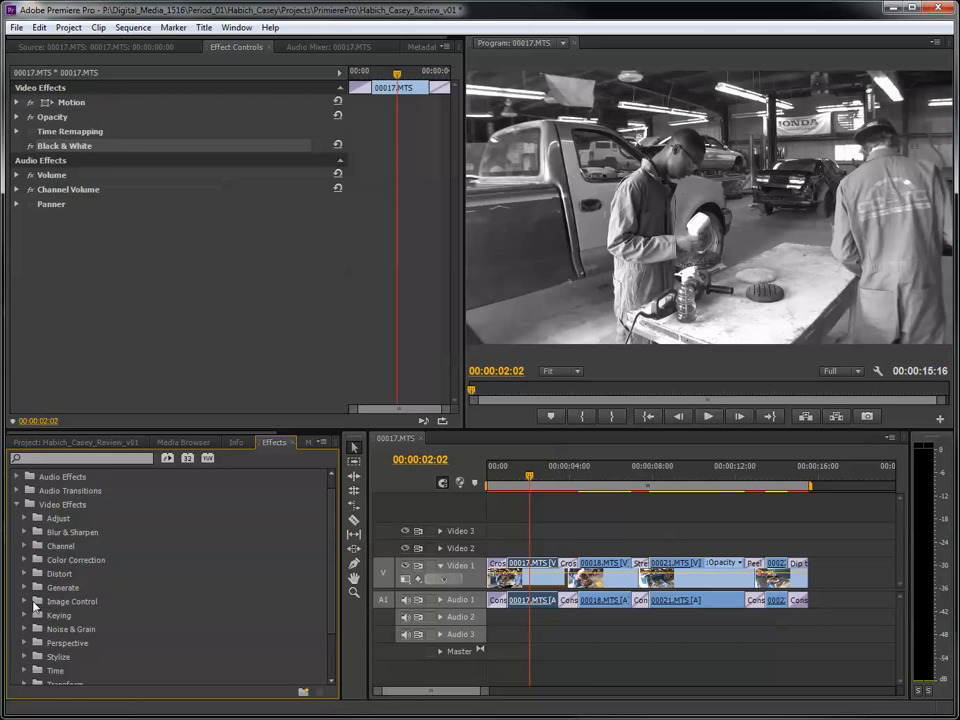
{"action": "scroll", "coordinate": [38, 603], "scroll_direction": "down", "scroll_amount": 3}
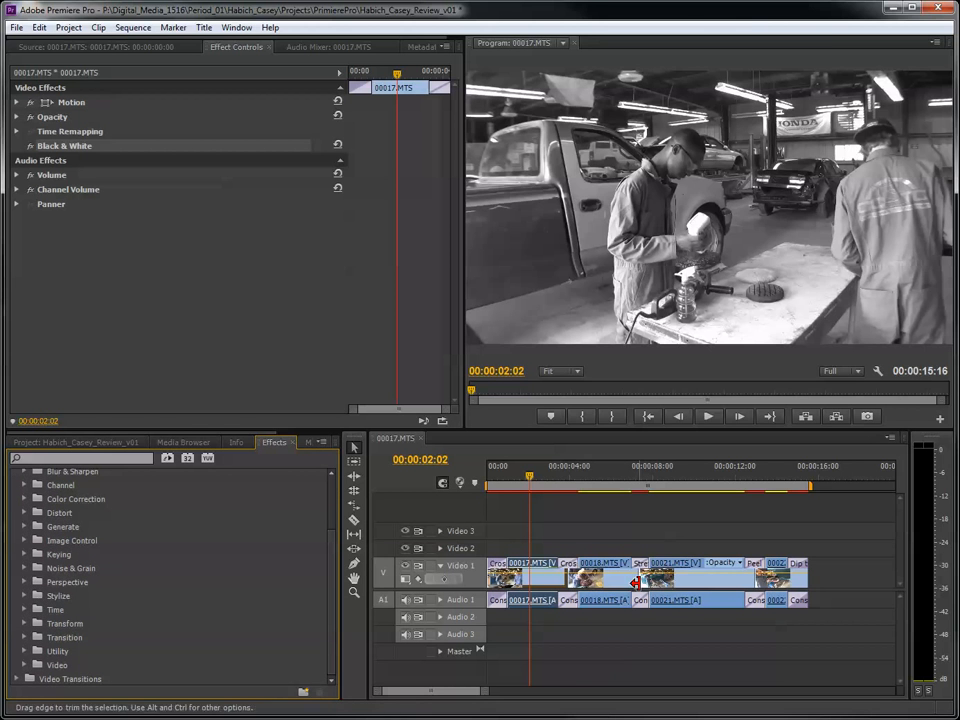
{"action": "left_click_drag", "start_coordinate": [595, 478], "coordinate": [601, 481]}
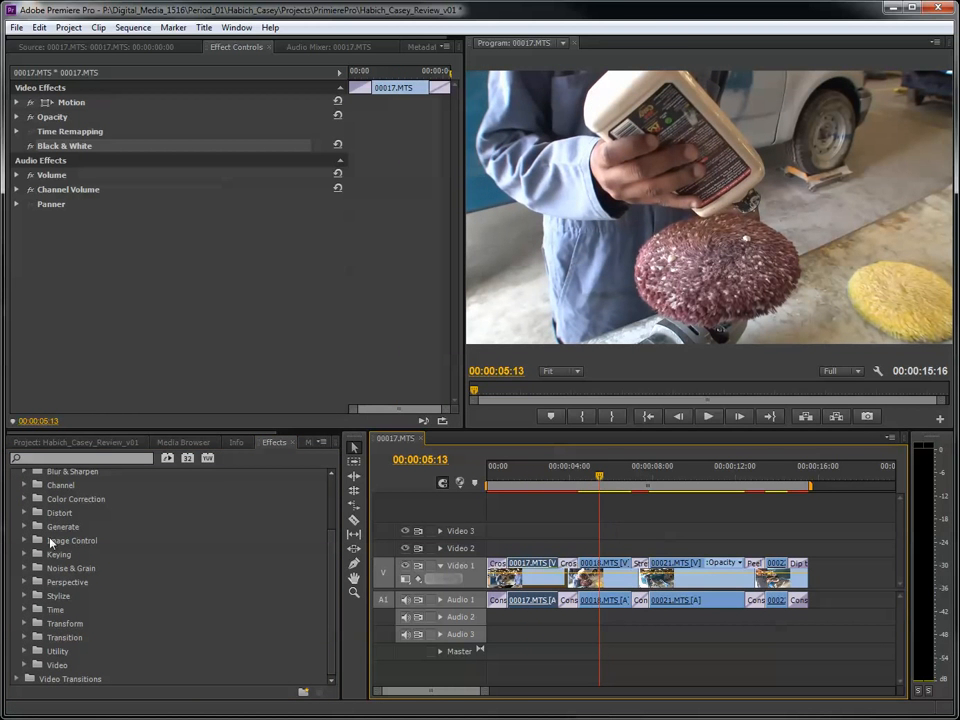
{"action": "left_click", "coordinate": [25, 596]}
{"action": "scroll", "coordinate": [126, 636], "scroll_direction": "down", "scroll_amount": 8}
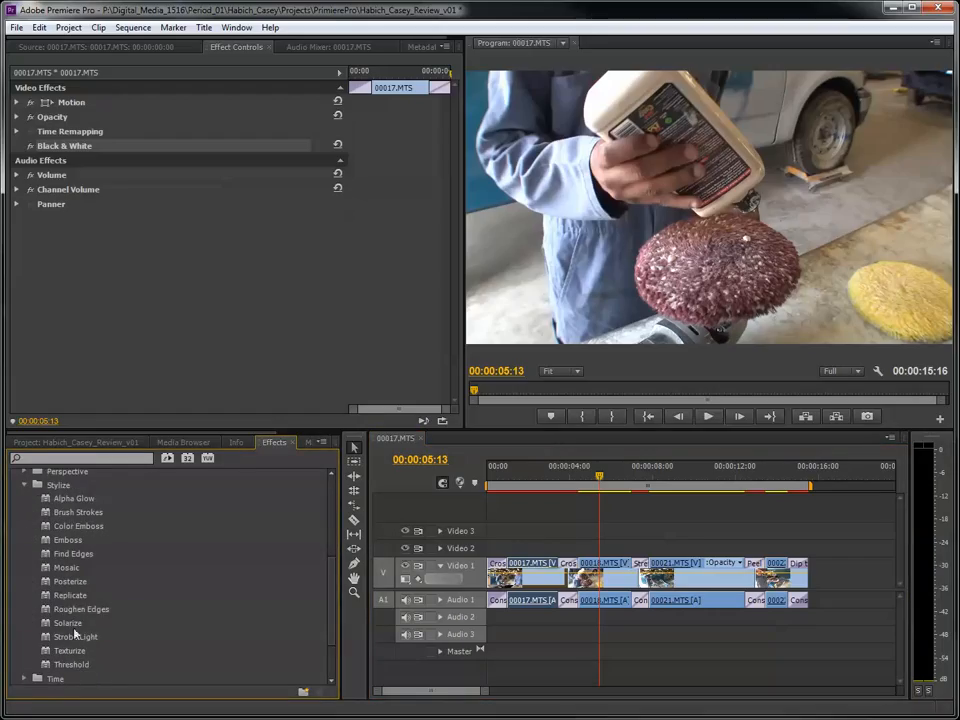
{"action": "left_click", "coordinate": [64, 587]}
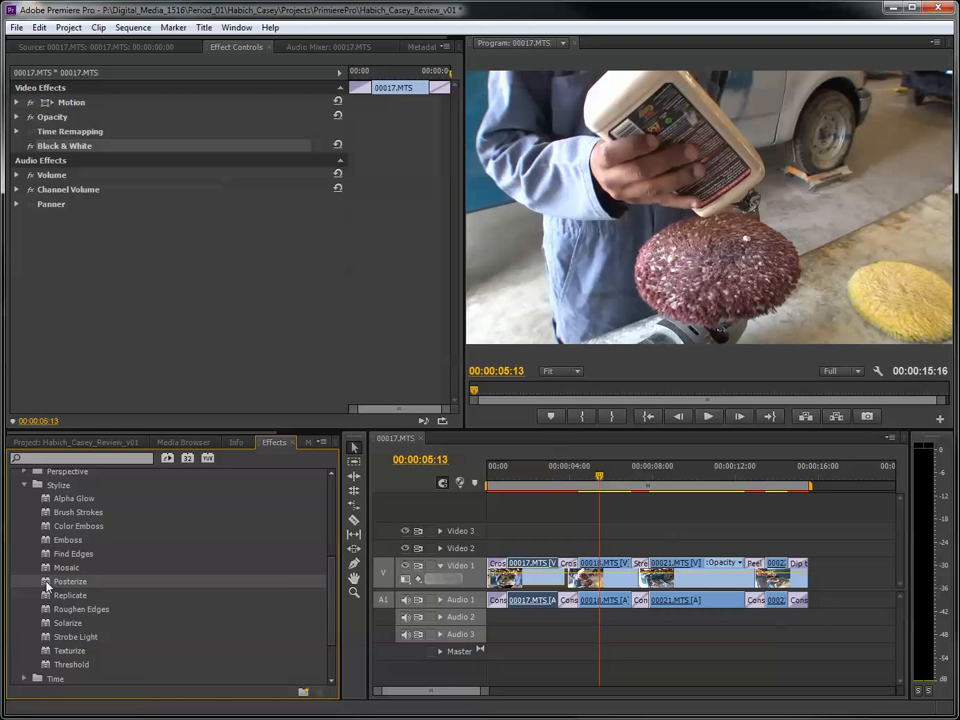
{"action": "left_click_drag", "start_coordinate": [47, 587], "coordinate": [605, 573]}
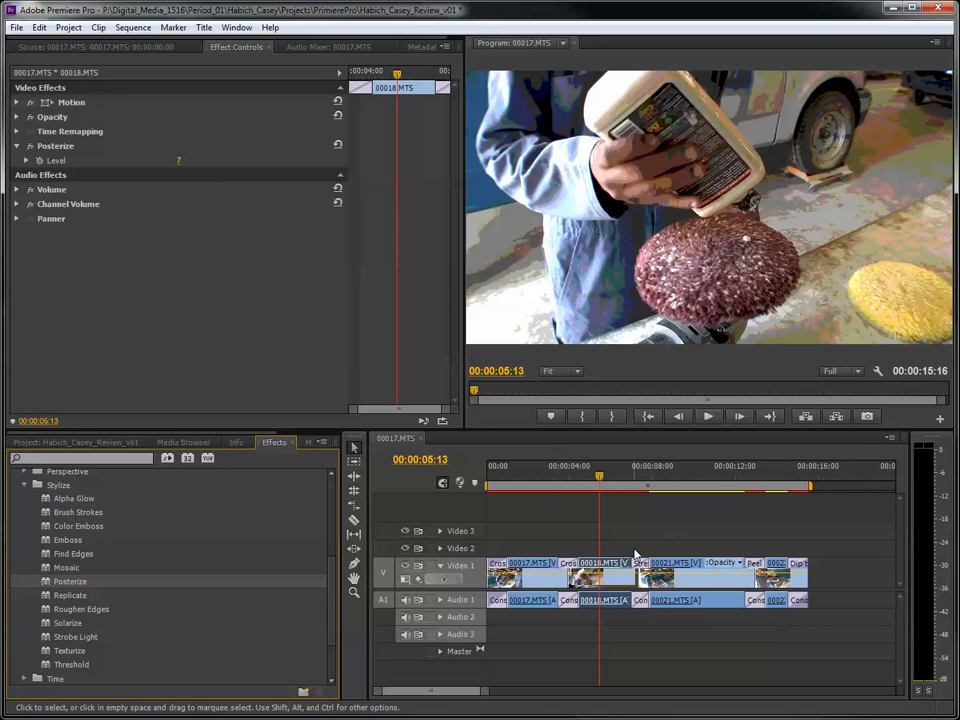
- Set the Posterize Level of the 00018.MTS clip to 4
{"action": "double_click", "coordinate": [610, 580]}
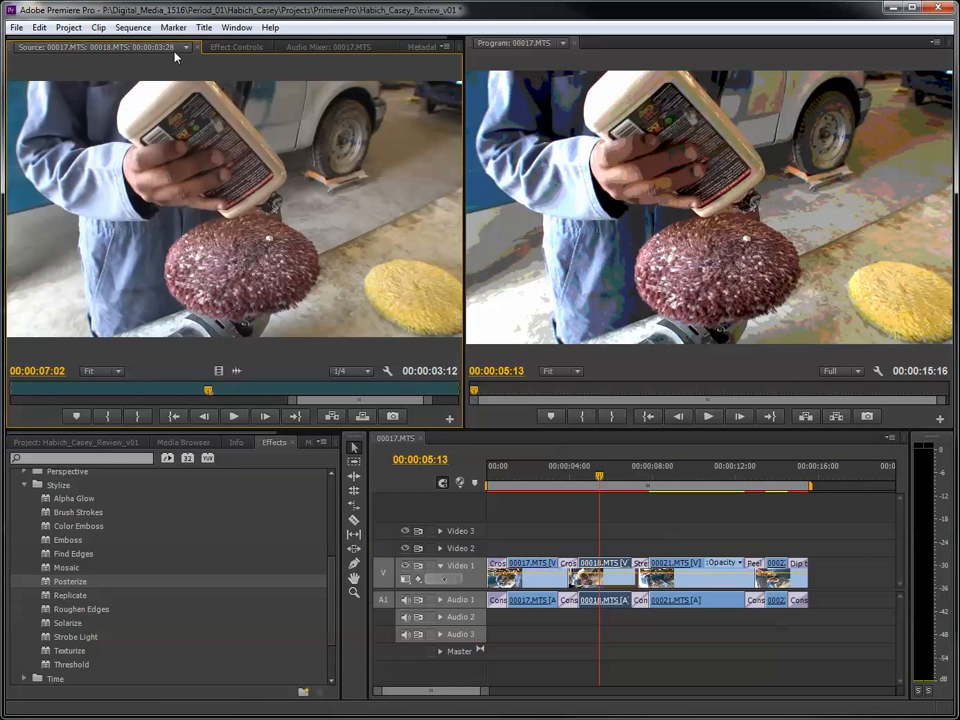
{"action": "left_click", "coordinate": [238, 48]}
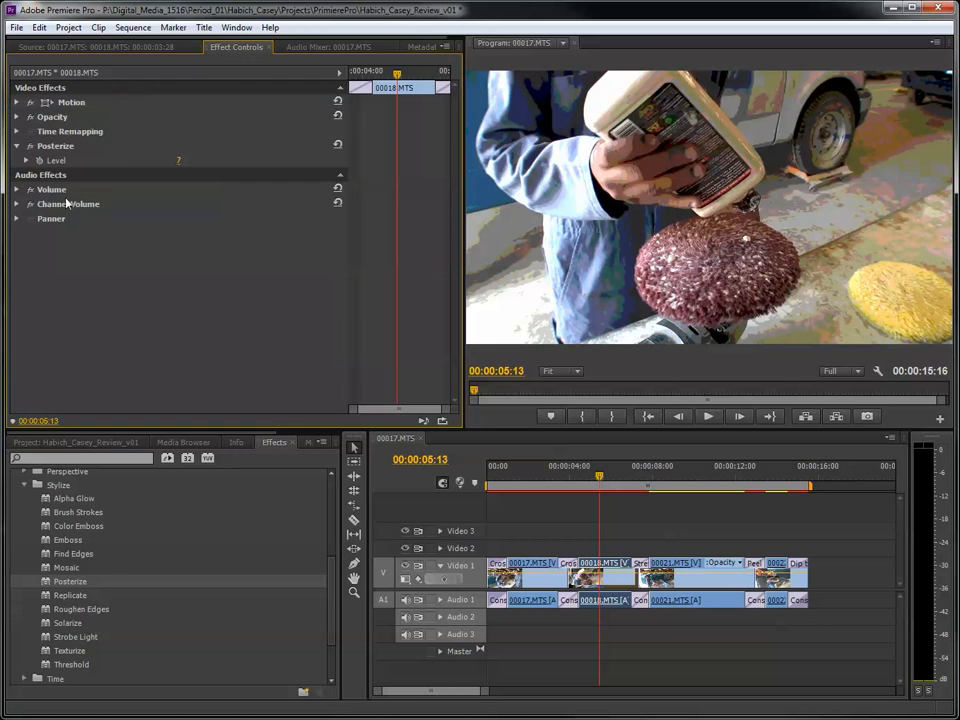
{"action": "left_click", "coordinate": [27, 161]}
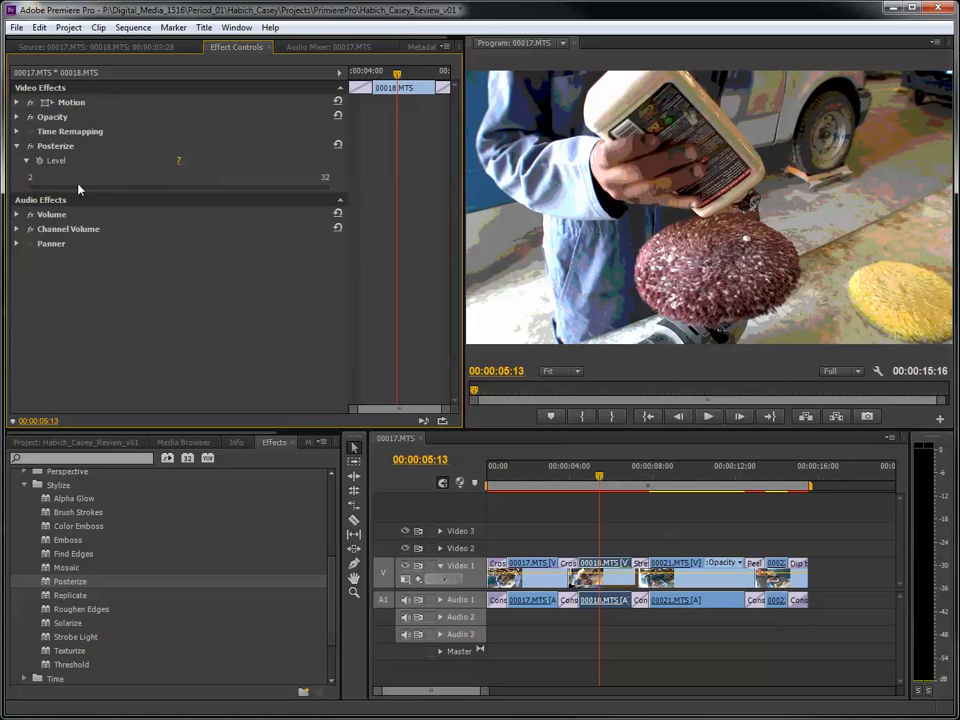
{"action": "left_click_drag", "start_coordinate": [78, 189], "coordinate": [47, 190]}
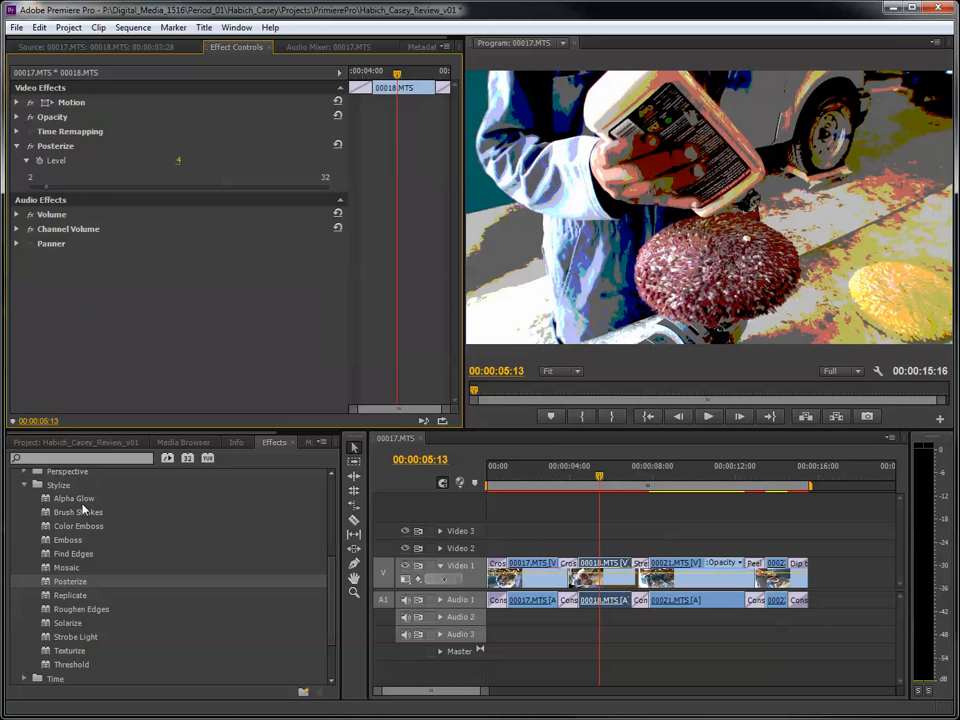
- Apply the Gaussian Blur effect from the Blur & Sharpen video effects to the 00021.MTS clip on Video 1
{"action": "left_click", "coordinate": [25, 486]}
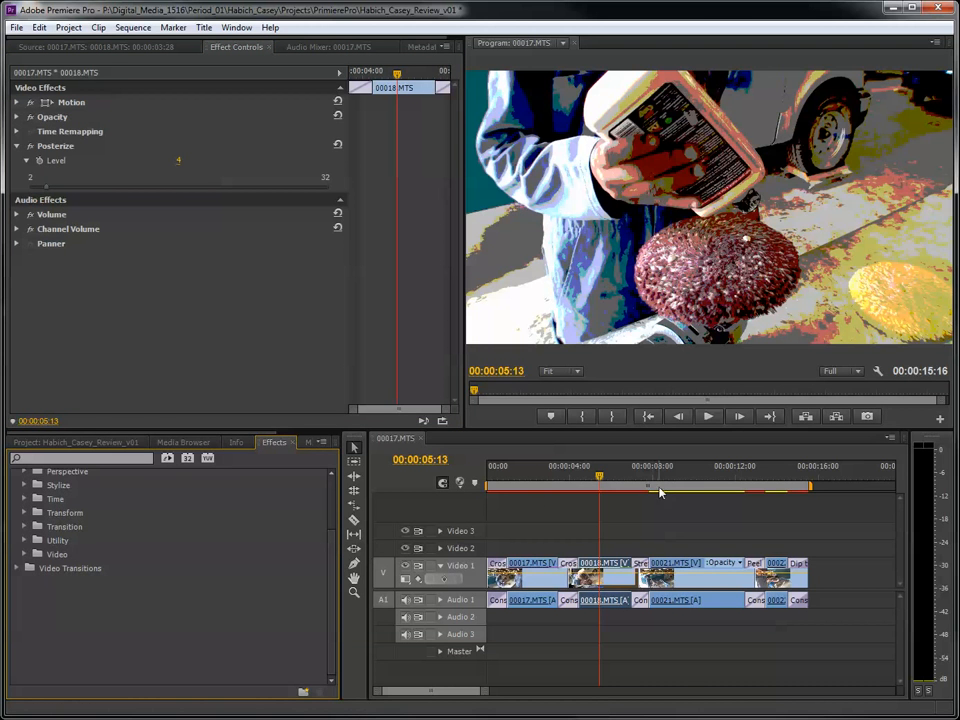
{"action": "left_click_drag", "start_coordinate": [642, 479], "coordinate": [686, 483]}
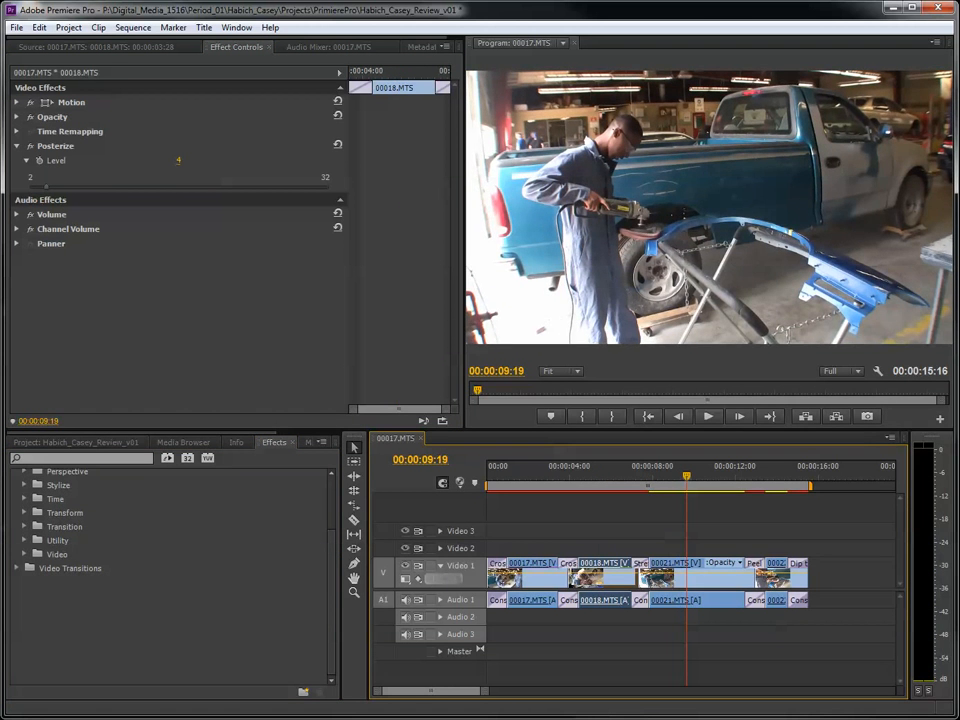
{"action": "scroll", "coordinate": [30, 512], "scroll_direction": "up", "scroll_amount": 5}
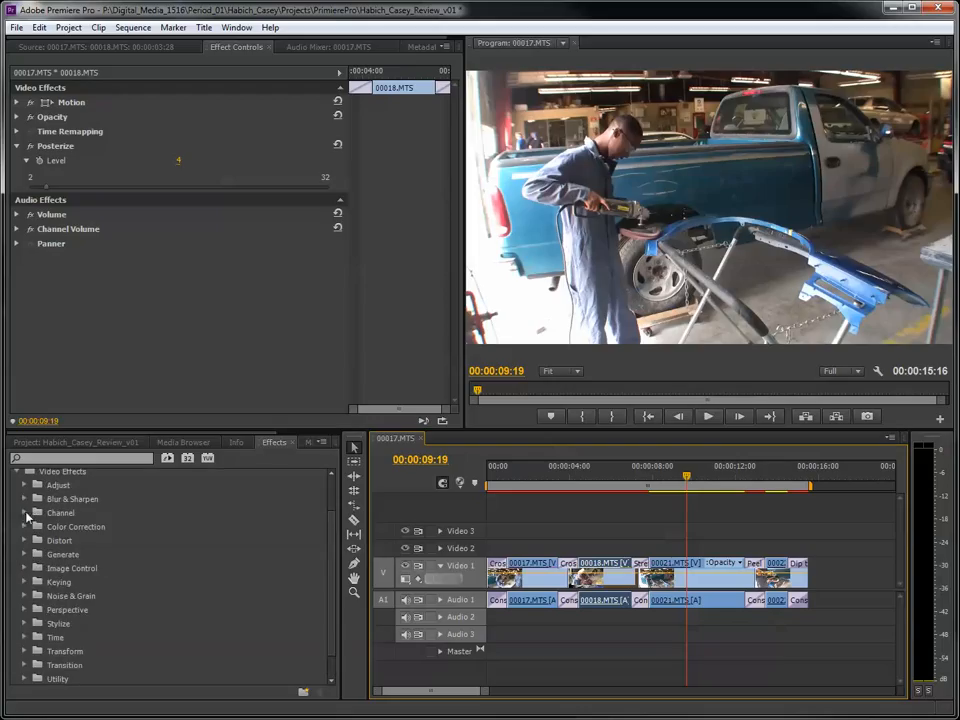
{"action": "left_click", "coordinate": [24, 499]}
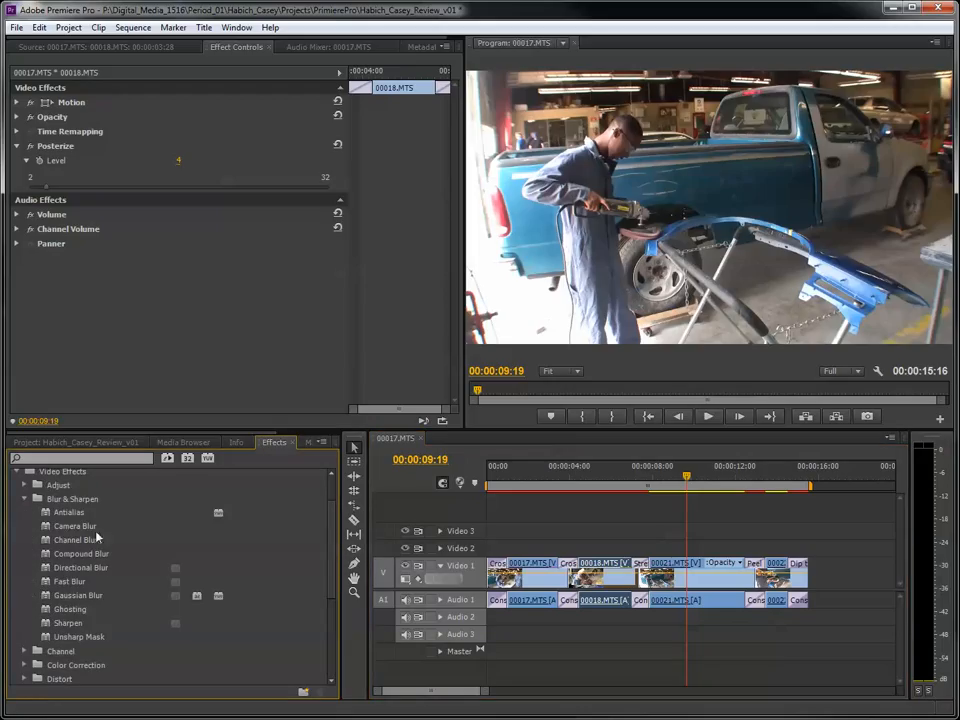
{"action": "left_click", "coordinate": [84, 596]}
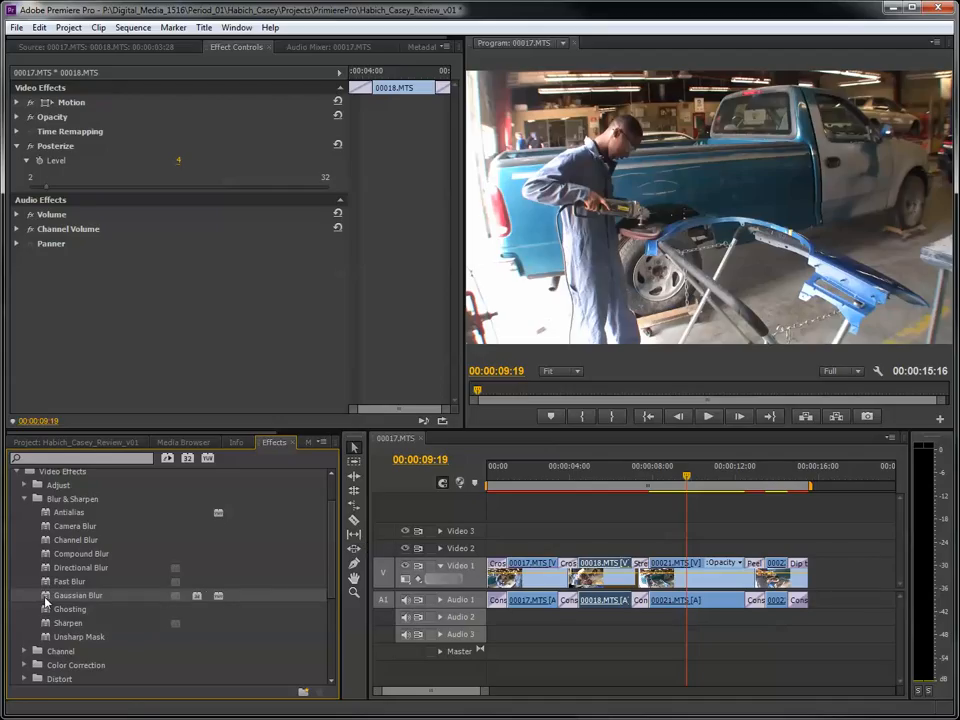
{"action": "left_click_drag", "start_coordinate": [45, 601], "coordinate": [694, 577]}
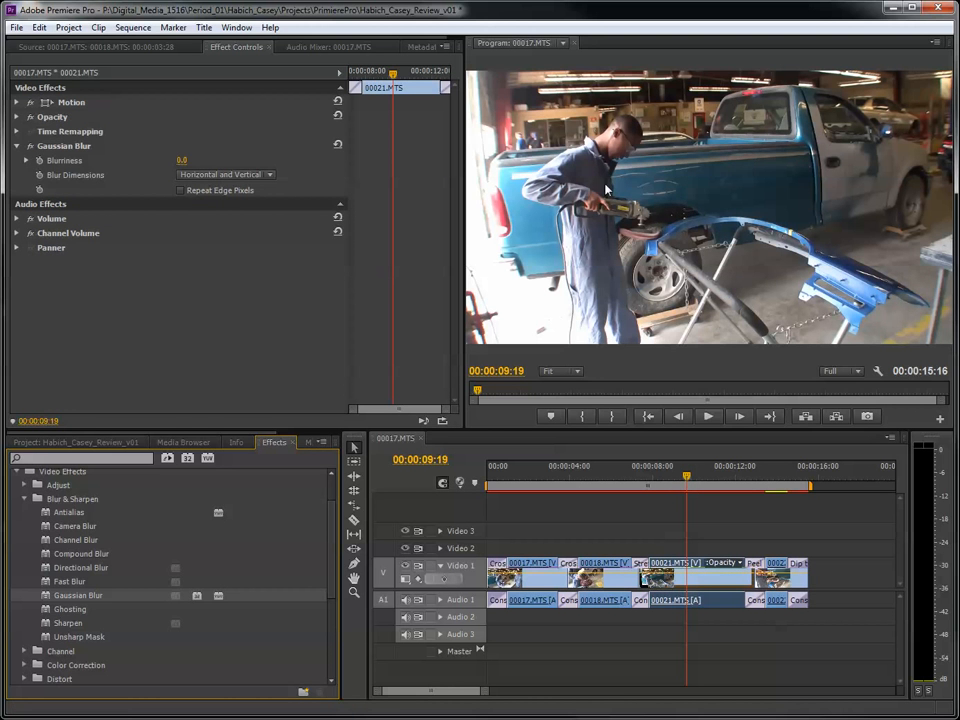
- Try a Gaussian Blur Blurriness of 39.7 on 00021.MTS, preview it across the clip, and set it back to 0.0
{"action": "double_click", "coordinate": [690, 574]}
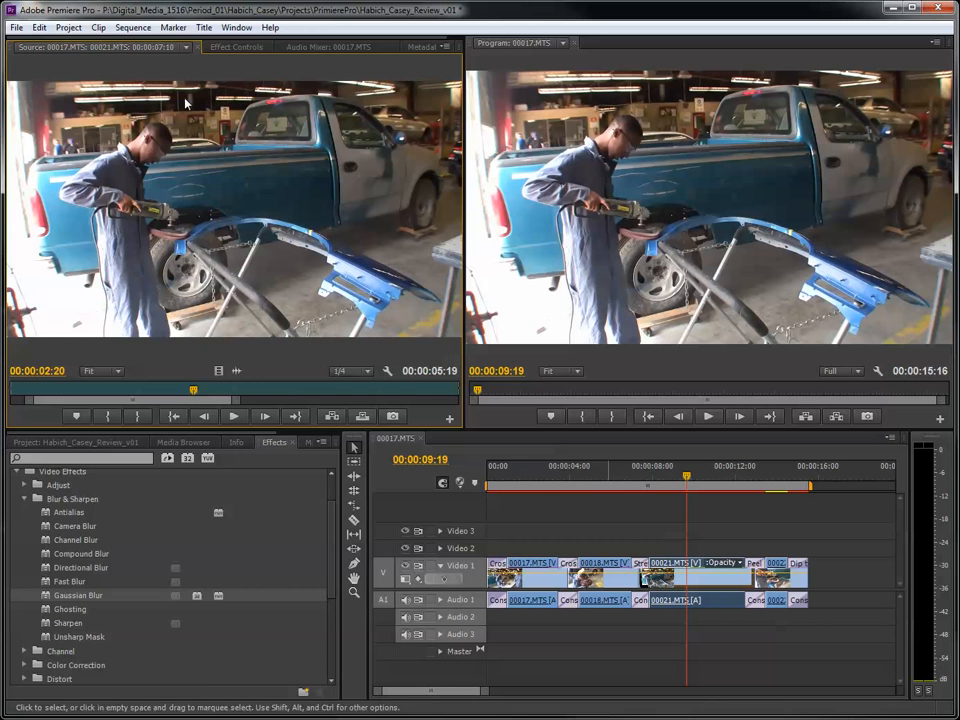
{"action": "left_click", "coordinate": [228, 50]}
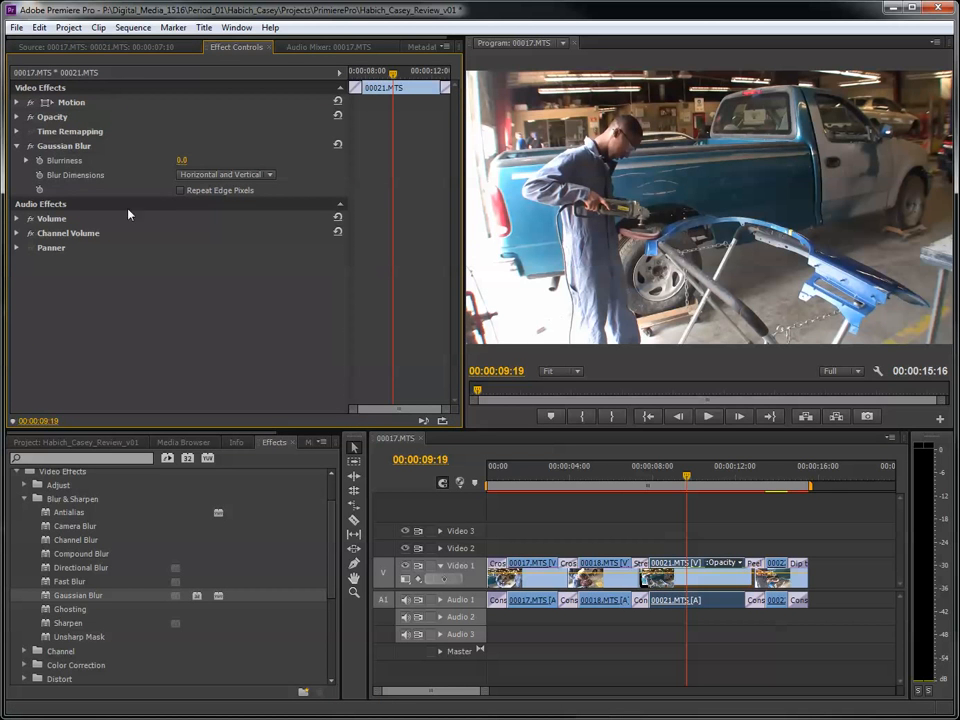
{"action": "left_click", "coordinate": [27, 161]}
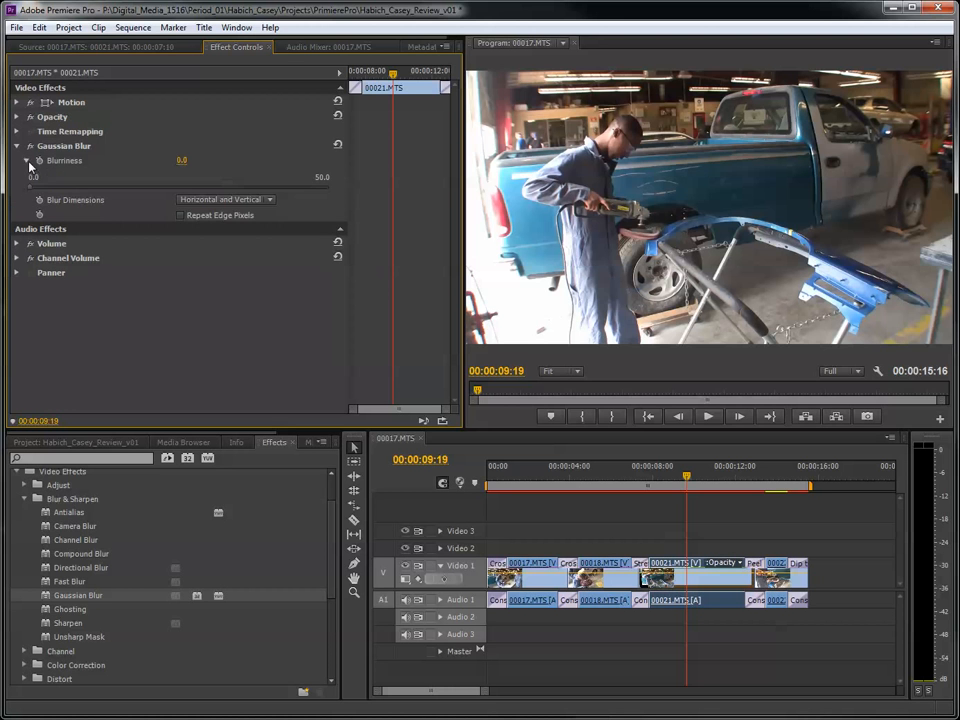
{"action": "left_click_drag", "start_coordinate": [37, 192], "coordinate": [25, 140]}
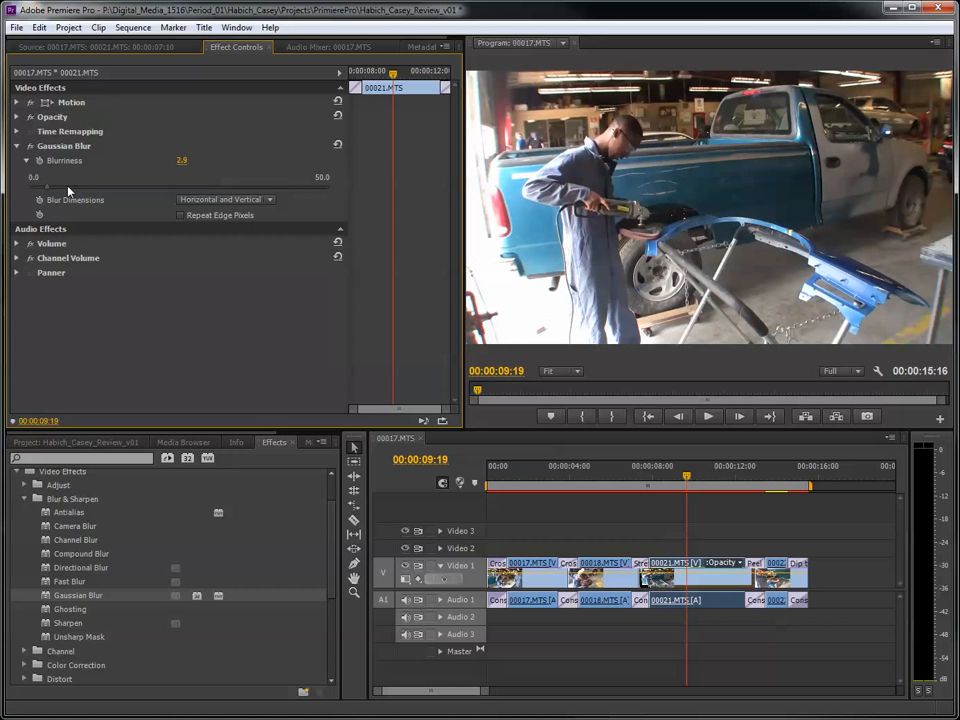
{"action": "left_click_drag", "start_coordinate": [38, 189], "coordinate": [266, 197]}
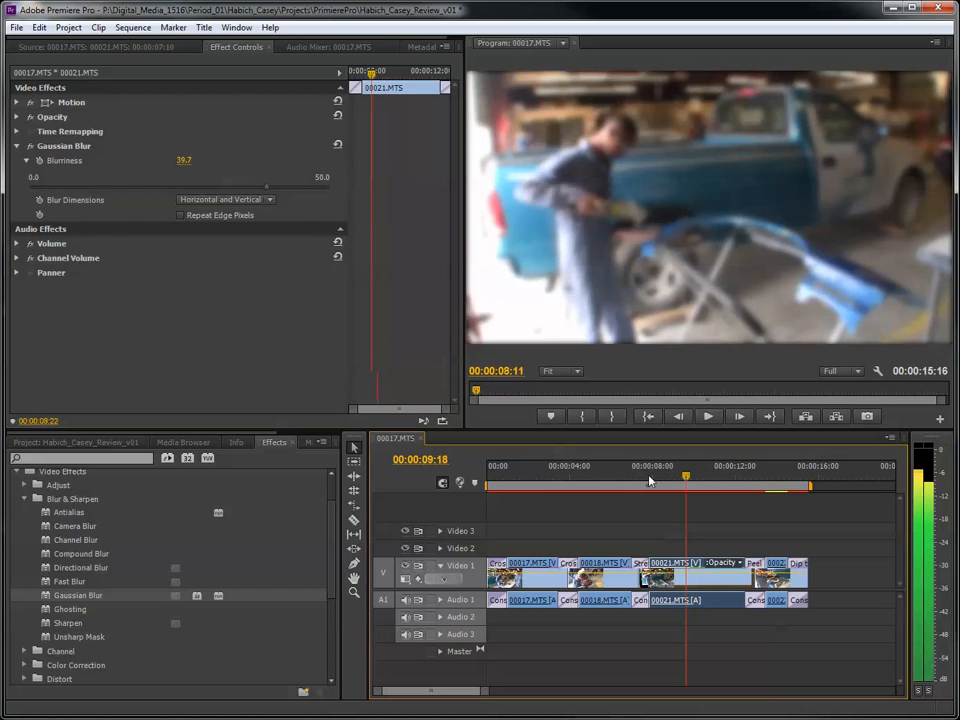
{"action": "left_click", "coordinate": [630, 481]}
{"action": "left_click_drag", "start_coordinate": [630, 481], "coordinate": [690, 494]}
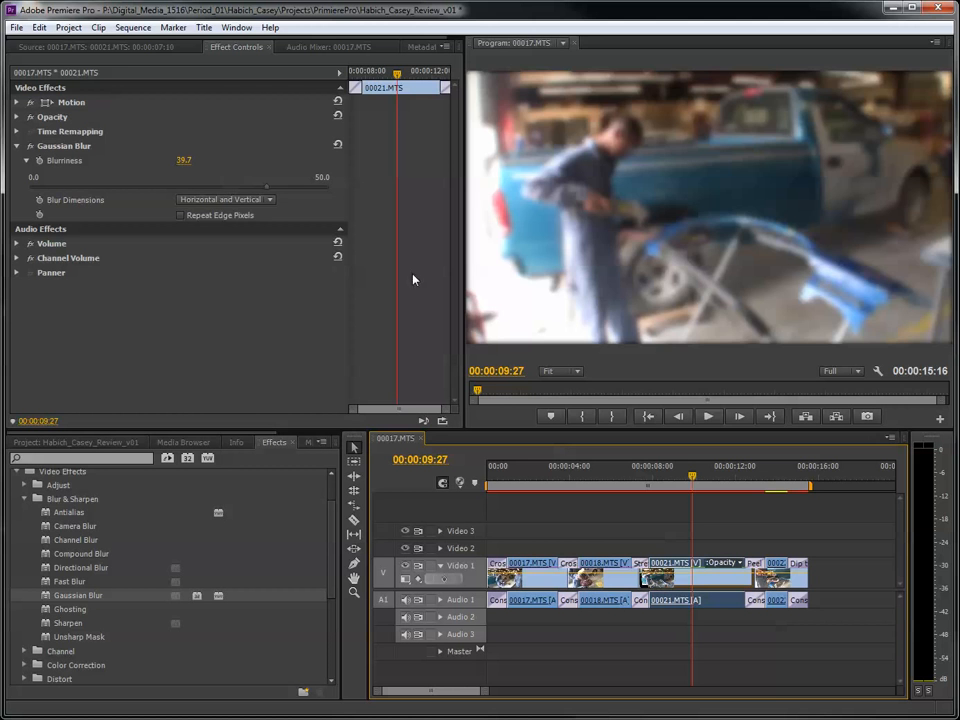
{"action": "mouse_move", "coordinate": [645, 479]}
{"action": "left_mouse_down"}
{"action": "mouse_move", "coordinate": [635, 478]}
{"action": "mouse_move", "coordinate": [651, 479]}
{"action": "left_mouse_up"}
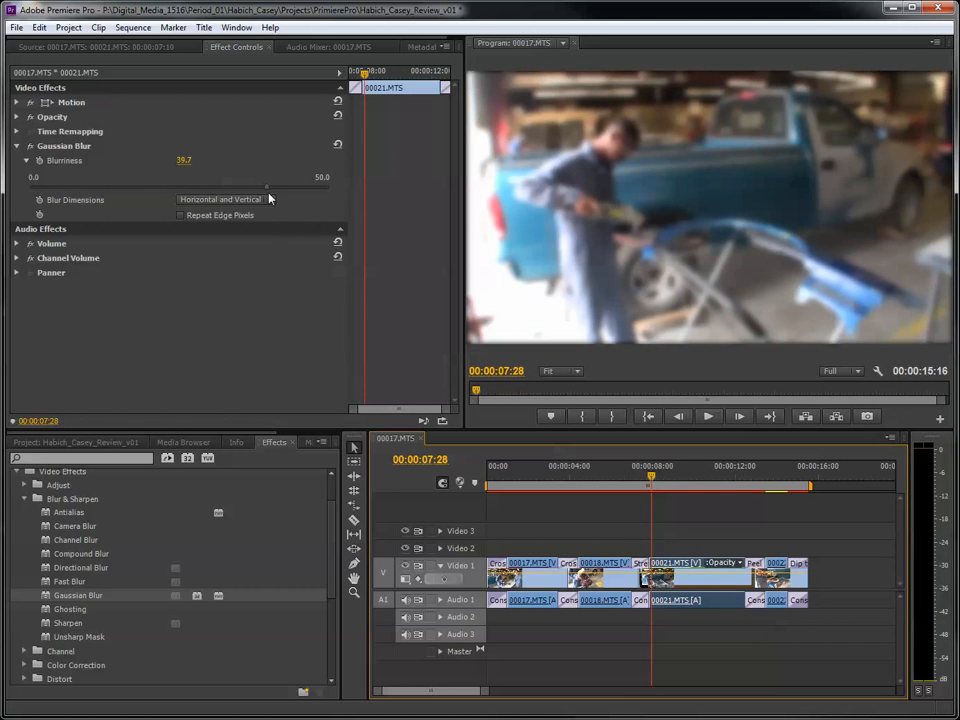
{"action": "left_click_drag", "start_coordinate": [269, 191], "coordinate": [13, 195]}
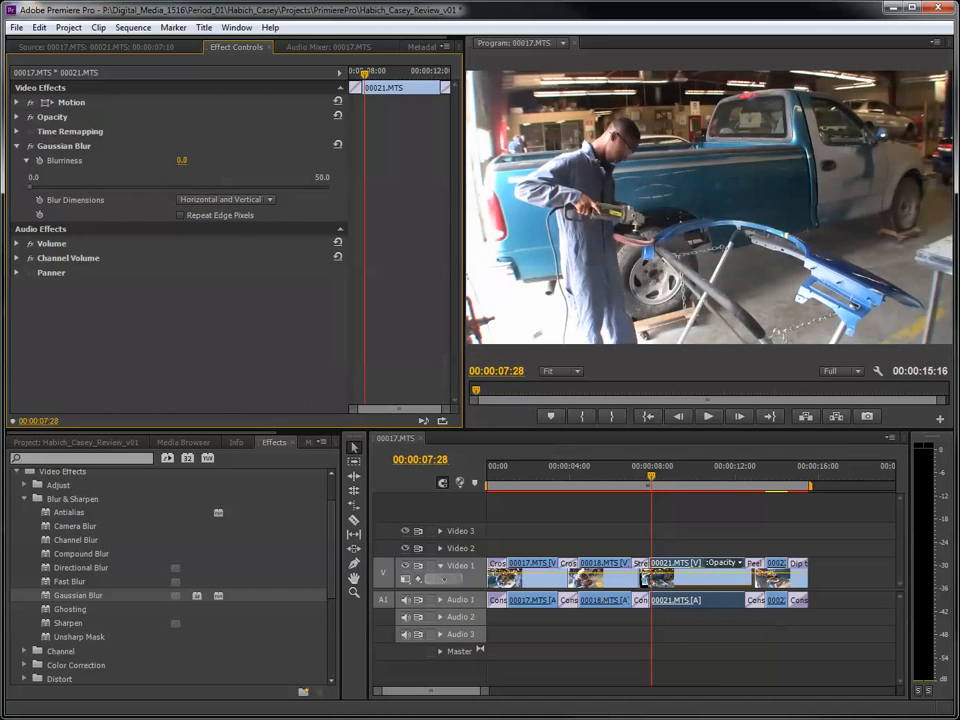
- Turn on Blurriness animation for 00021.MTS at 00:00:09:05, creating a 0.0 keyframe, and check it against the playhead
{"action": "left_click_drag", "start_coordinate": [653, 478], "coordinate": [681, 488]}
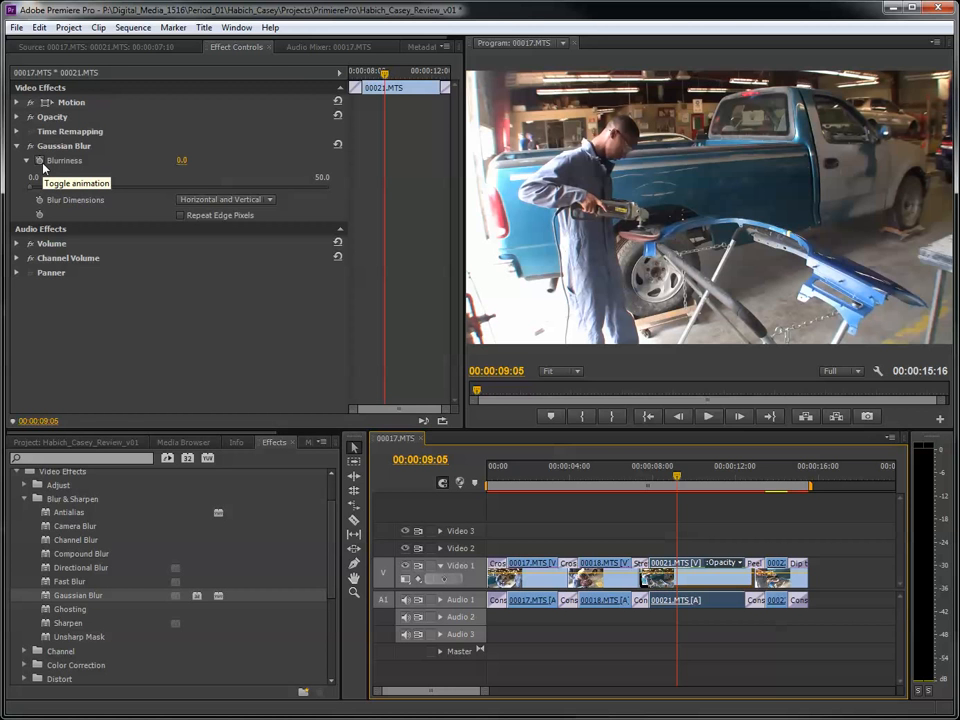
{"action": "left_click", "coordinate": [41, 162]}
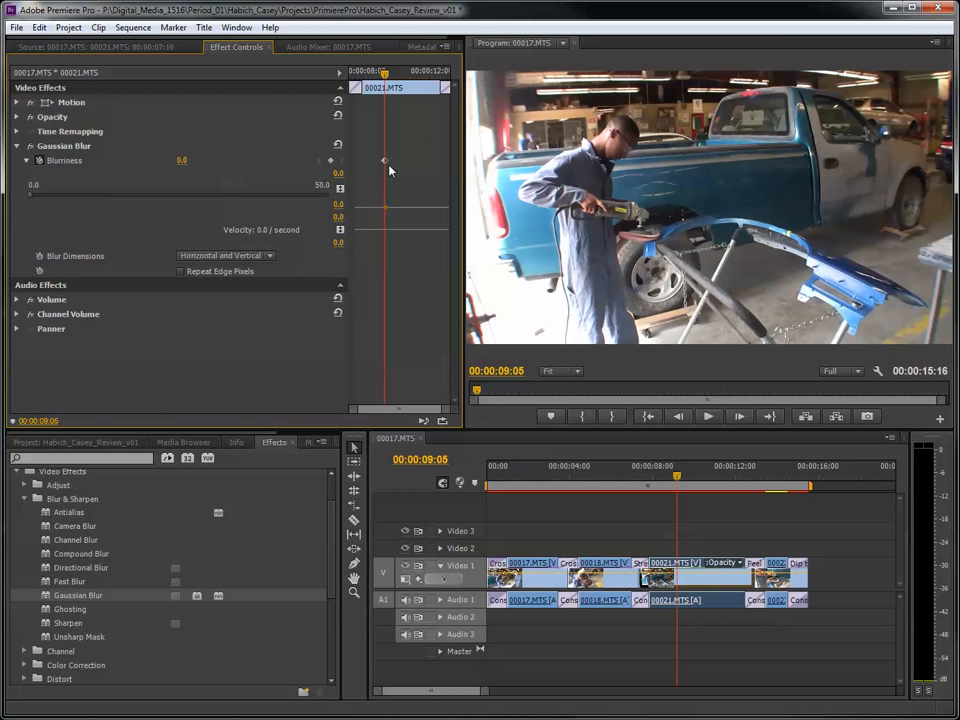
{"action": "left_click_drag", "start_coordinate": [388, 78], "coordinate": [370, 76]}
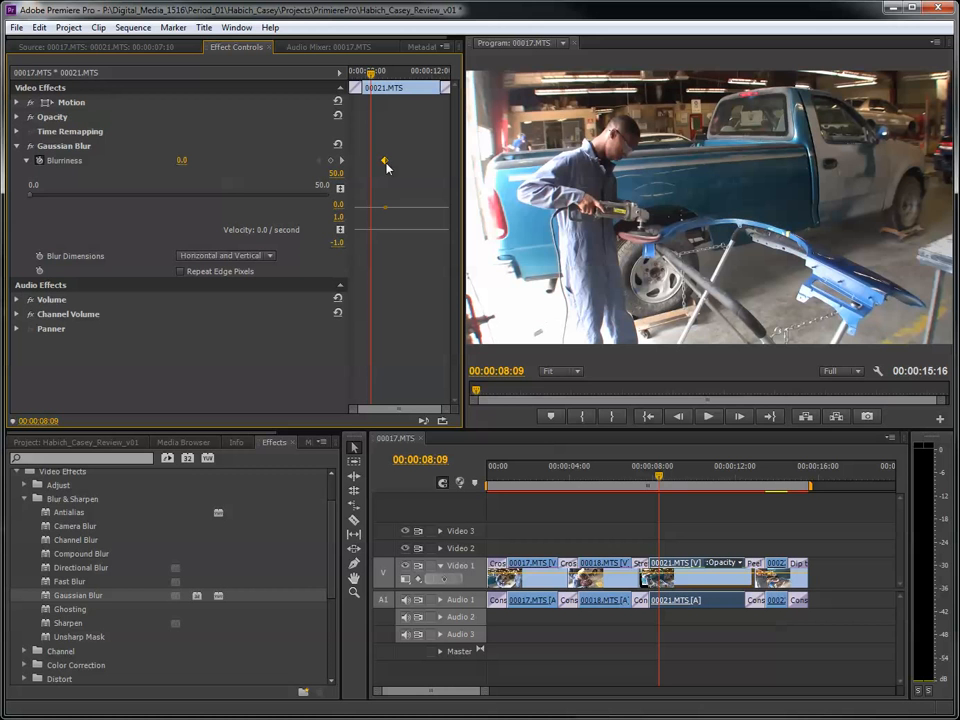
{"action": "left_click_drag", "start_coordinate": [370, 75], "coordinate": [388, 76]}
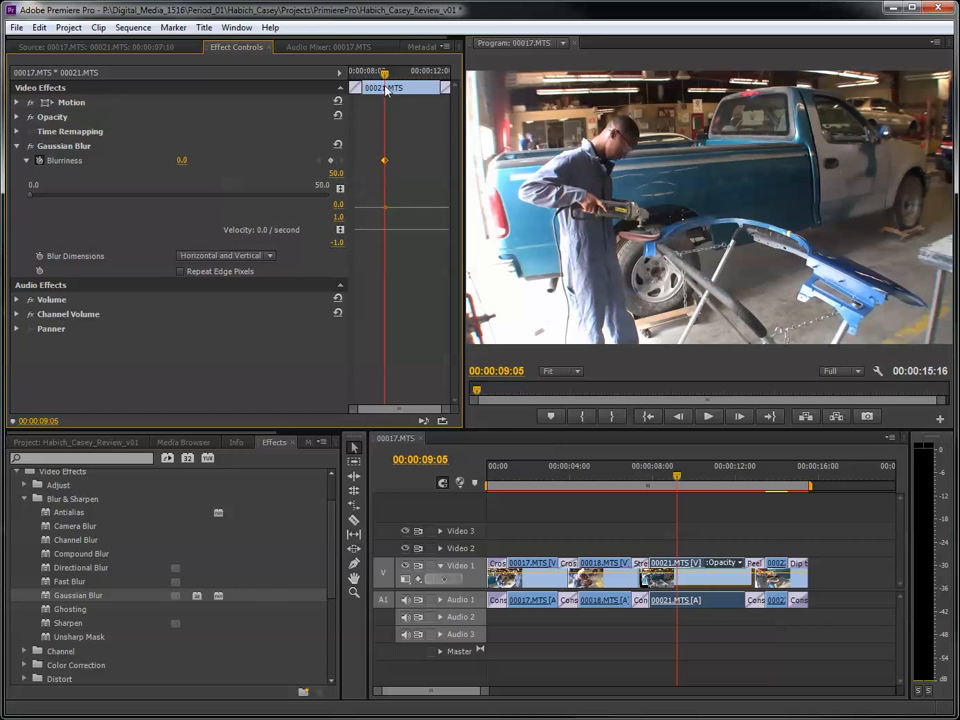
- Add a second Blurriness keyframe at 00:00:10:25 on 00021.MTS with a value of 50.0
{"action": "left_click_drag", "start_coordinate": [388, 77], "coordinate": [407, 79]}
{"action": "left_click_drag", "start_coordinate": [695, 470], "coordinate": [704, 475]}
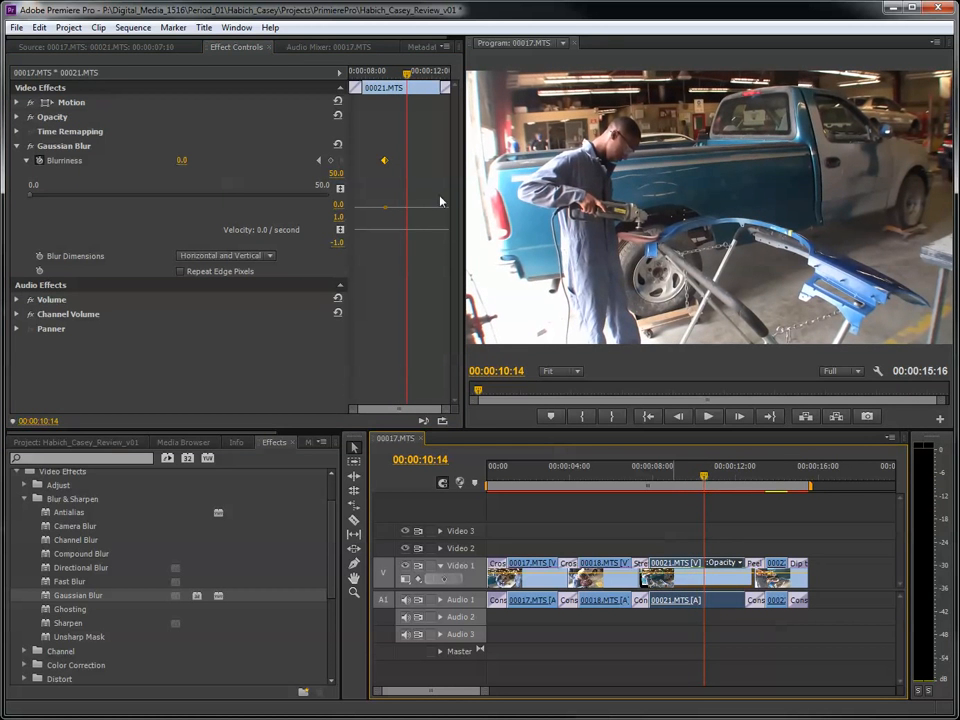
{"action": "mouse_move", "coordinate": [407, 78]}
{"action": "left_mouse_down"}
{"action": "mouse_move", "coordinate": [416, 81]}
{"action": "mouse_move", "coordinate": [394, 82]}
{"action": "mouse_move", "coordinate": [412, 87]}
{"action": "left_mouse_up"}
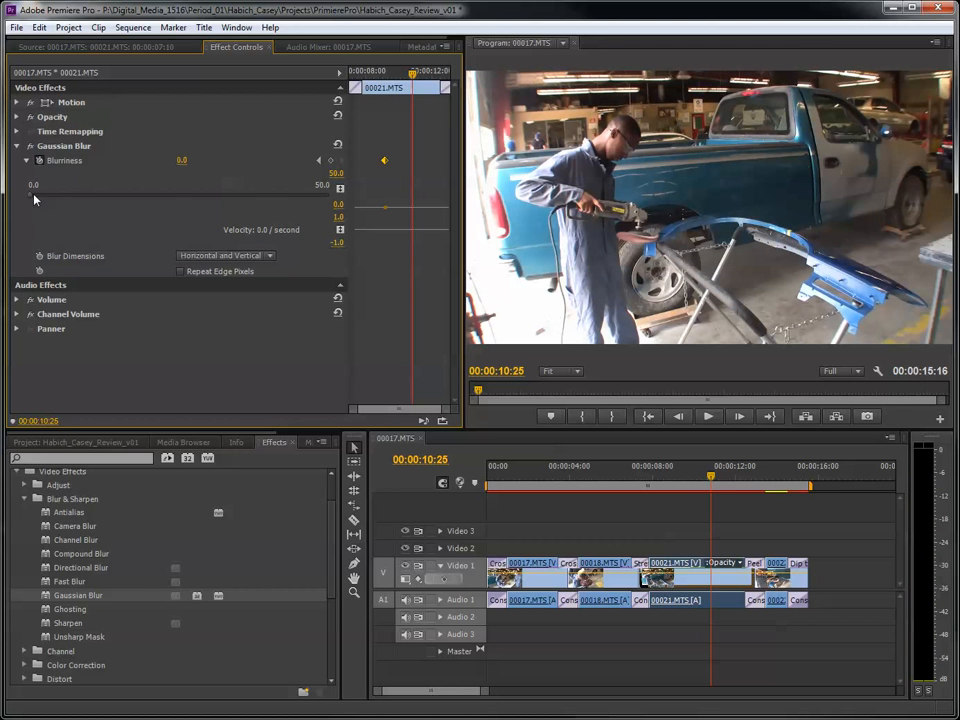
{"action": "left_click_drag", "start_coordinate": [92, 203], "coordinate": [327, 229]}
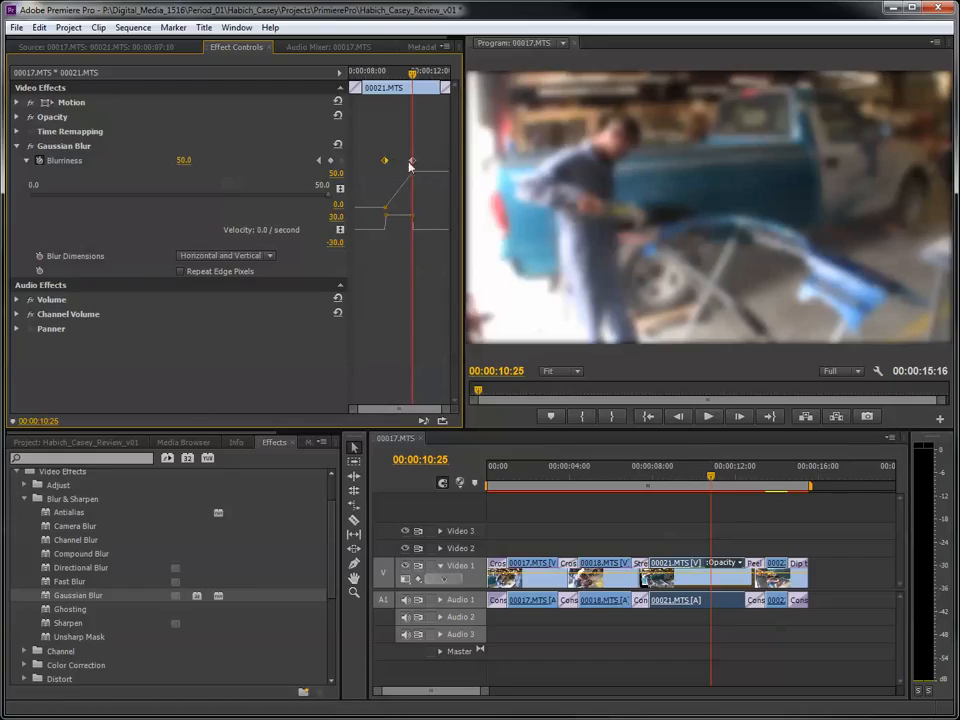
- Play 00021.MTS from near its start to preview the animated blur and return the playhead to the 50.0 keyframe
{"action": "left_click_drag", "start_coordinate": [412, 75], "coordinate": [363, 74]}
{"action": "key", "text": "space"}
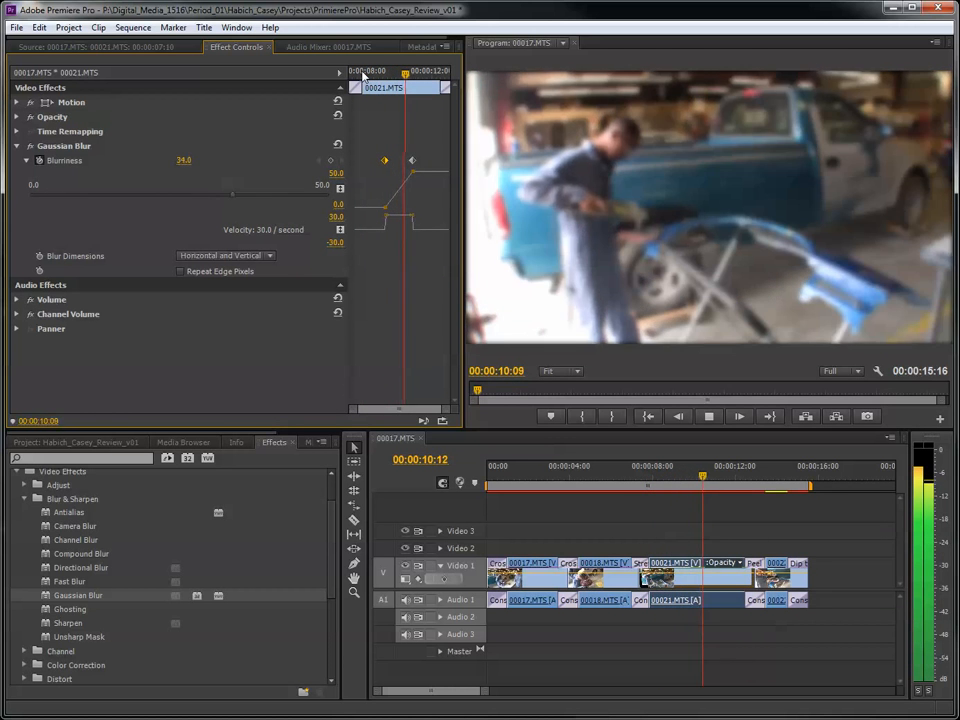
{"action": "mouse_move", "coordinate": [430, 75]}
{"action": "left_mouse_down"}
{"action": "mouse_move", "coordinate": [355, 77]}
{"action": "mouse_move", "coordinate": [420, 85]}
{"action": "mouse_move", "coordinate": [412, 80]}
{"action": "left_mouse_up"}
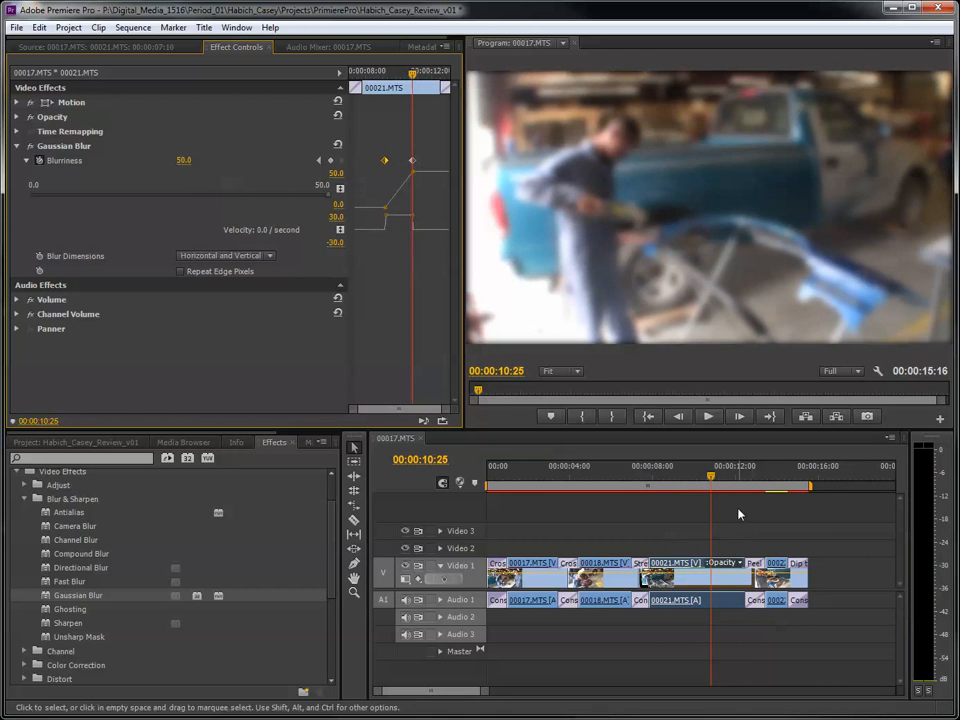
- Move the playhead to 00:00:13:28 over 00022.MTS and look through the Transform and Perspective video effects
{"action": "left_click_drag", "start_coordinate": [726, 484], "coordinate": [778, 495]}
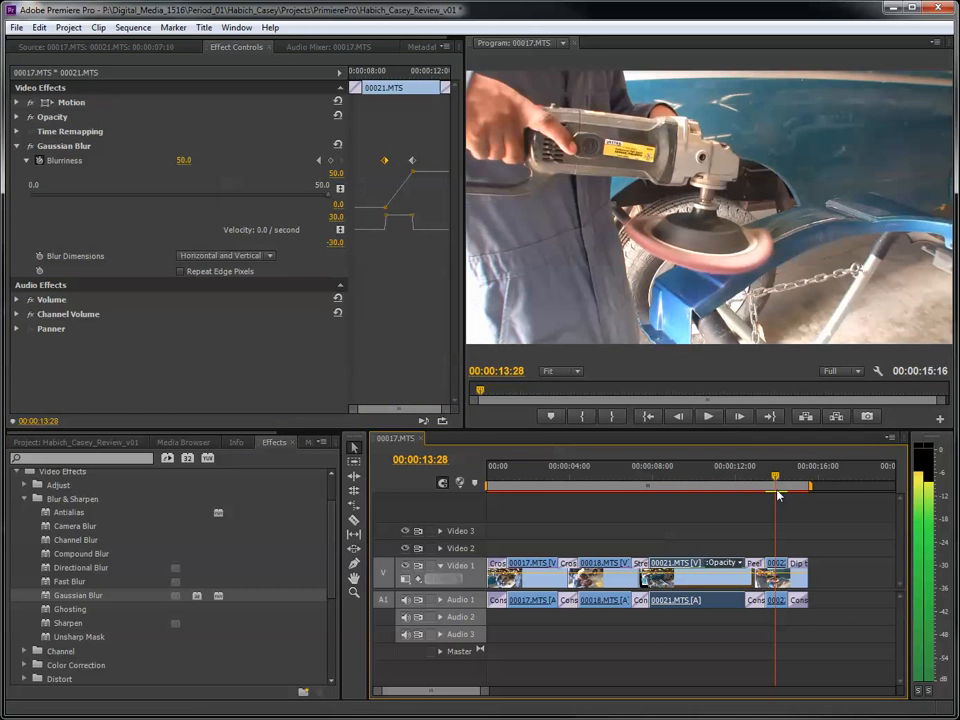
{"action": "left_click", "coordinate": [25, 499]}
{"action": "scroll", "coordinate": [32, 585], "scroll_direction": "down", "scroll_amount": 1}
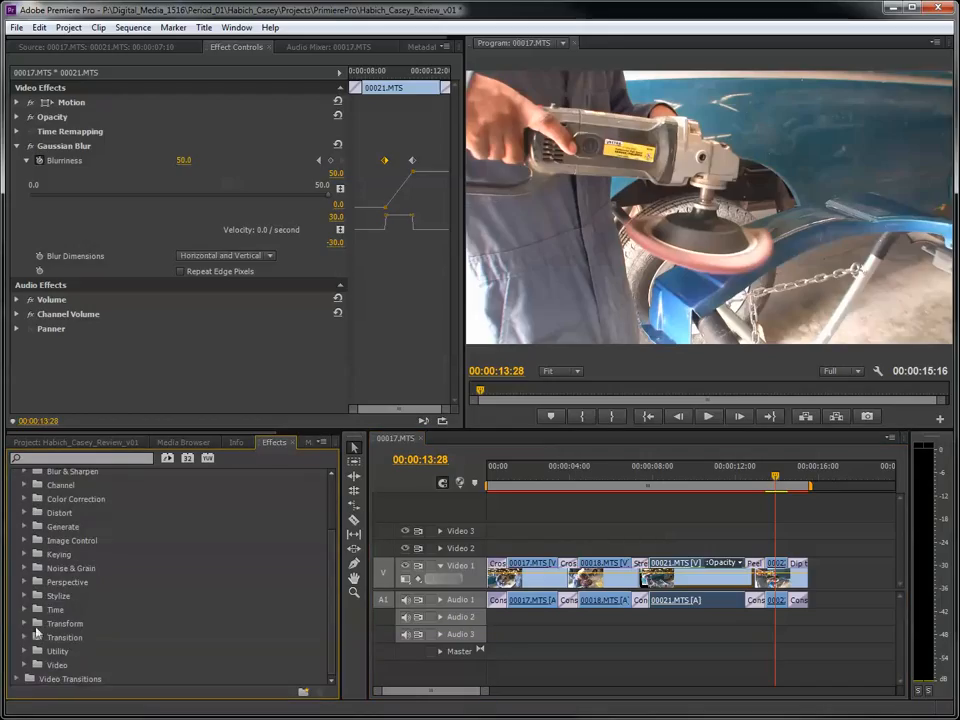
{"action": "left_click", "coordinate": [24, 624]}
{"action": "scroll", "coordinate": [40, 626], "scroll_direction": "down", "scroll_amount": 1}
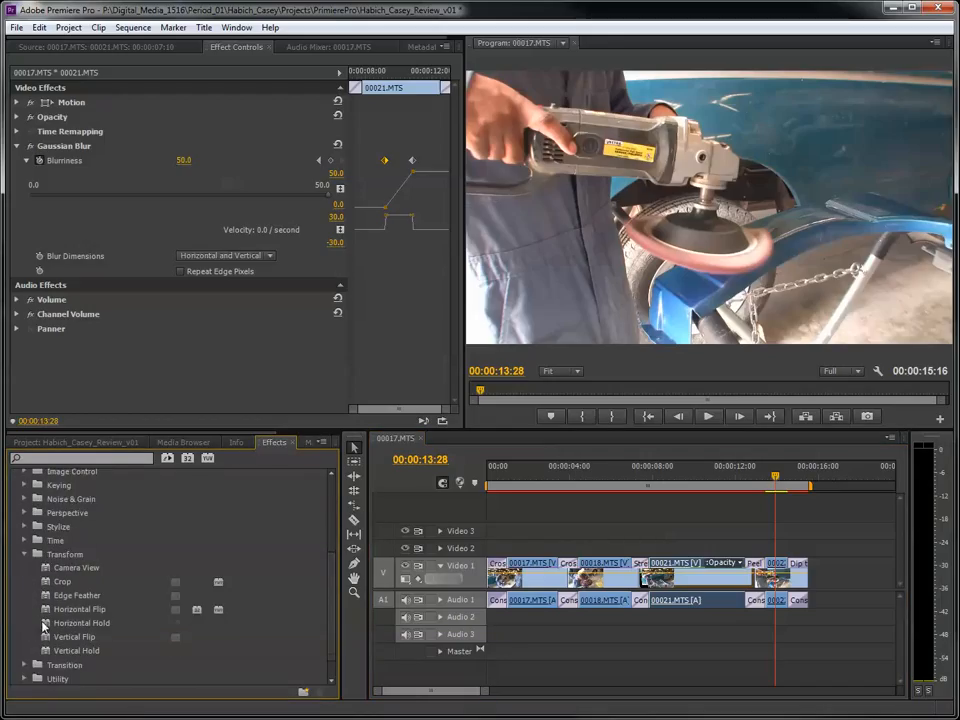
{"action": "left_click", "coordinate": [24, 554]}
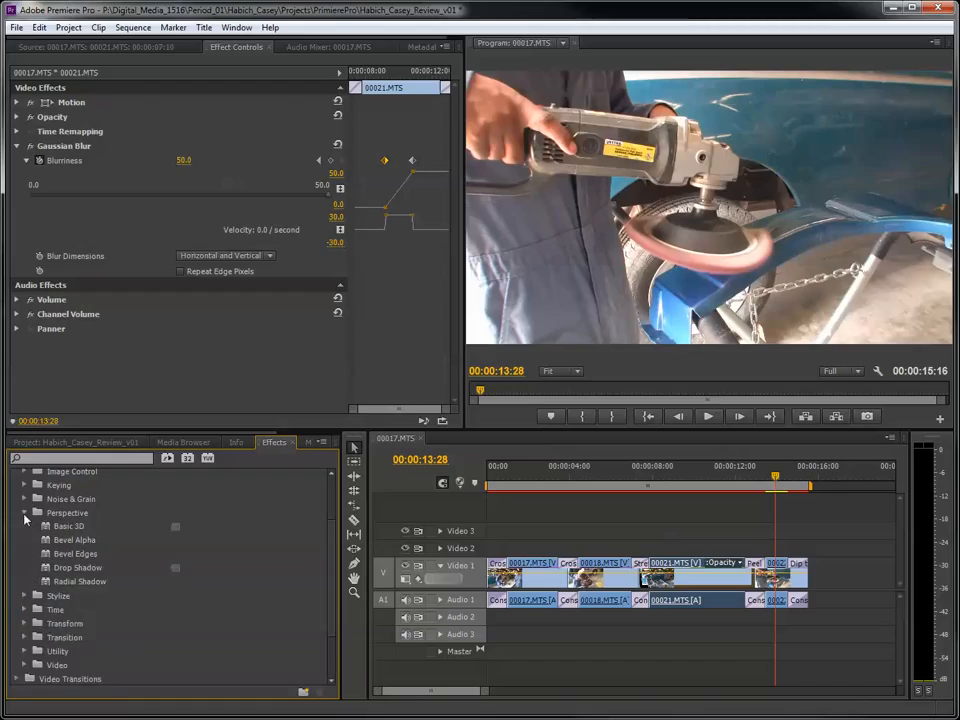
{"action": "left_click", "coordinate": [25, 514]}
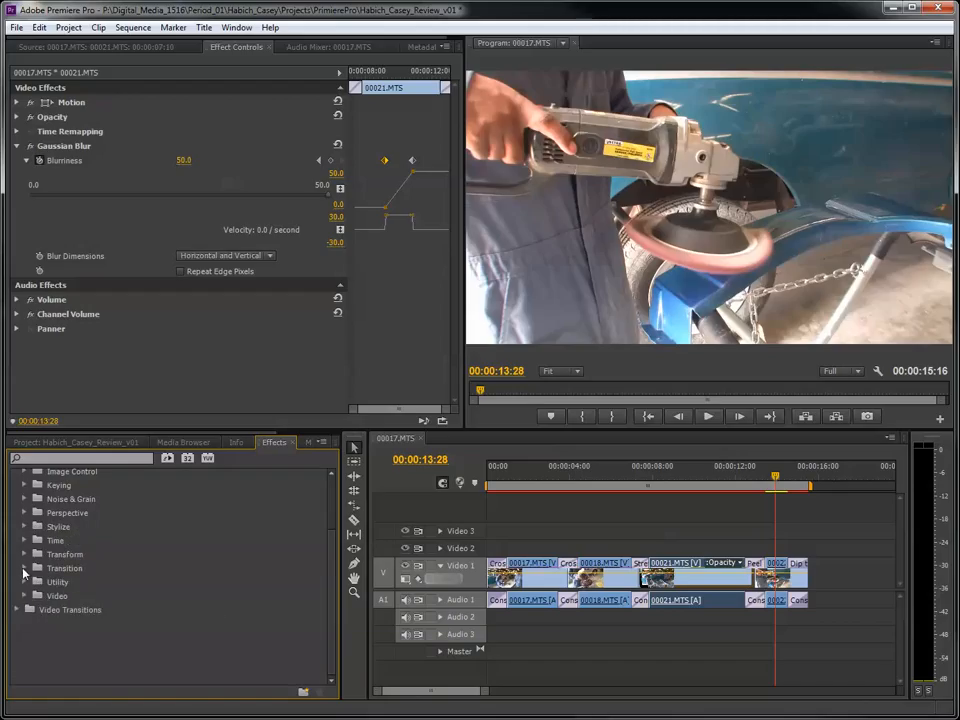
{"action": "scroll", "coordinate": [23, 573], "scroll_direction": "up", "scroll_amount": 3}
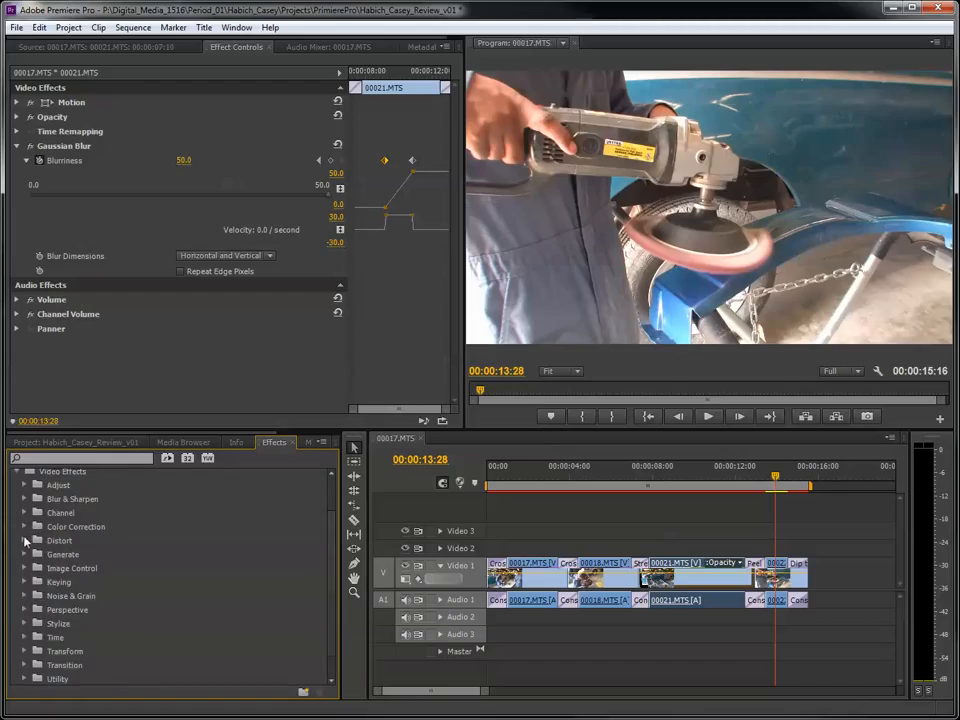
- Apply the Twirl effect from the Distort group to 00022.MTS and show its effect settings
{"action": "left_click", "coordinate": [25, 541]}
{"action": "scroll", "coordinate": [27, 542], "scroll_direction": "down", "scroll_amount": 3}
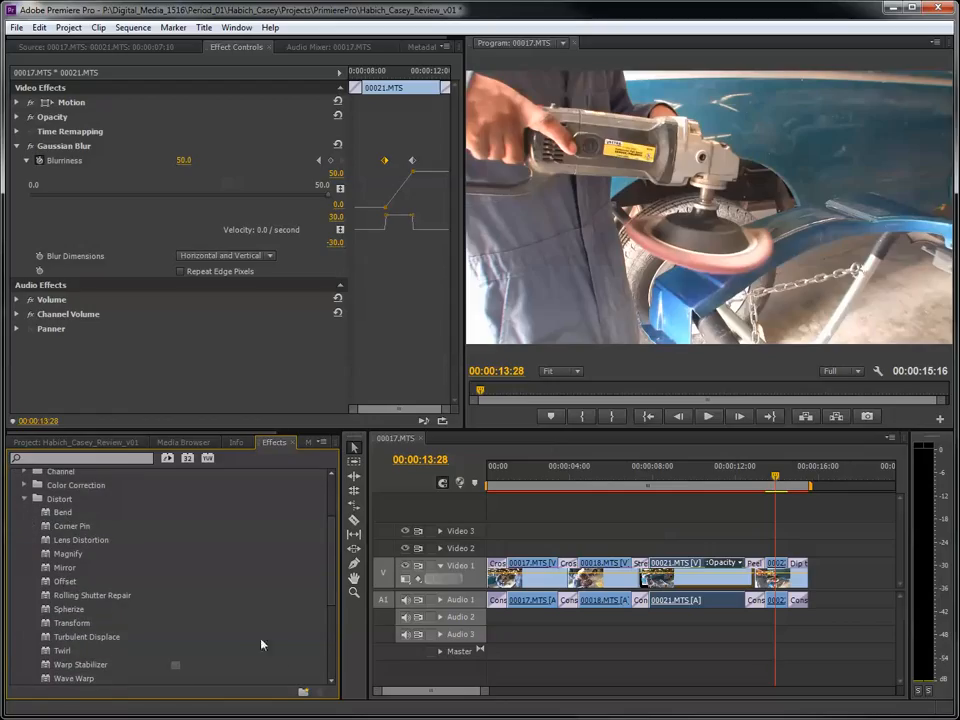
{"action": "left_click", "coordinate": [57, 650]}
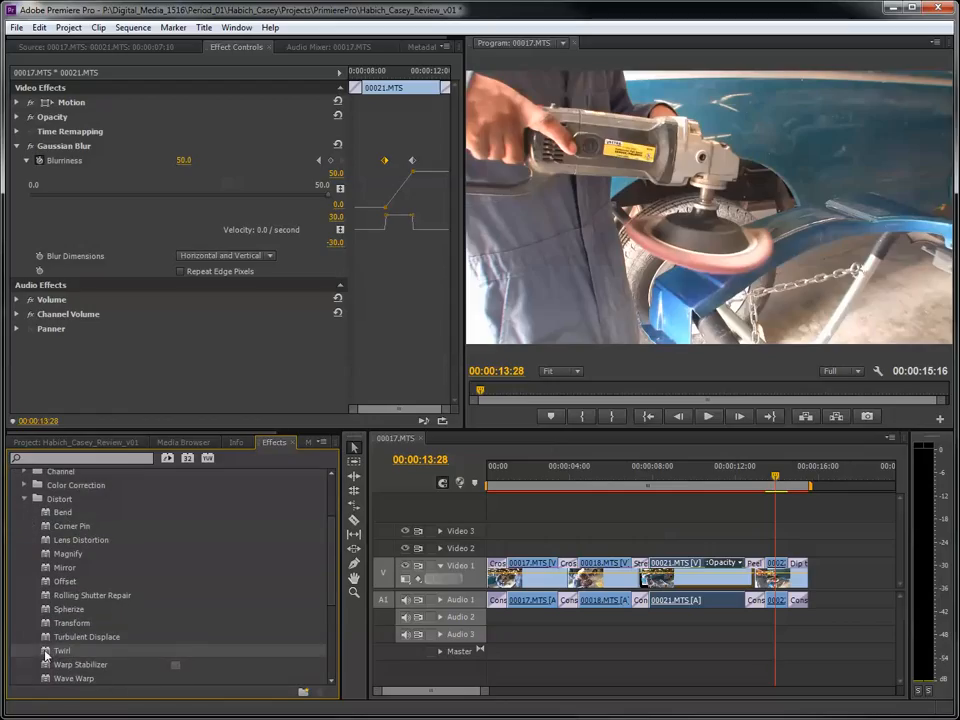
{"action": "left_click_drag", "start_coordinate": [45, 655], "coordinate": [776, 575]}
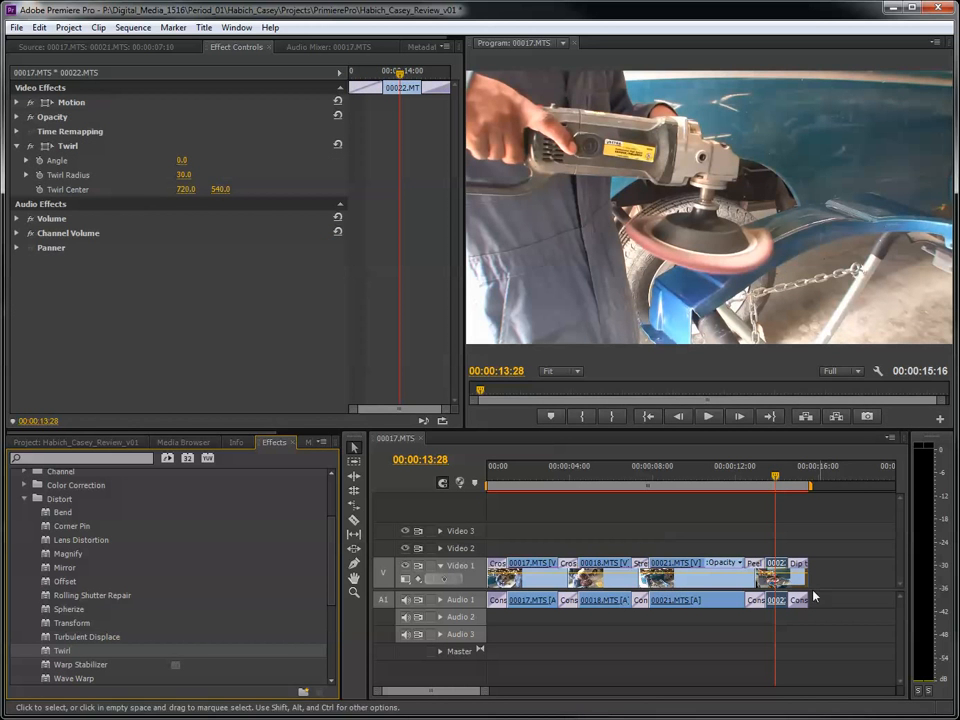
{"action": "double_click", "coordinate": [778, 577]}
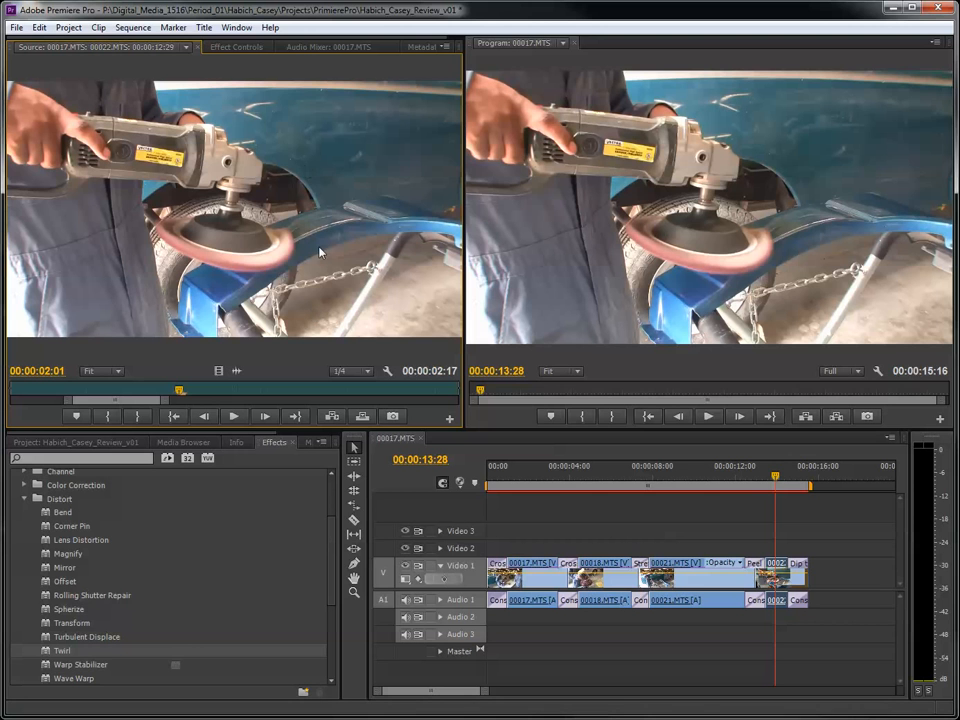
{"action": "left_click", "coordinate": [236, 48]}
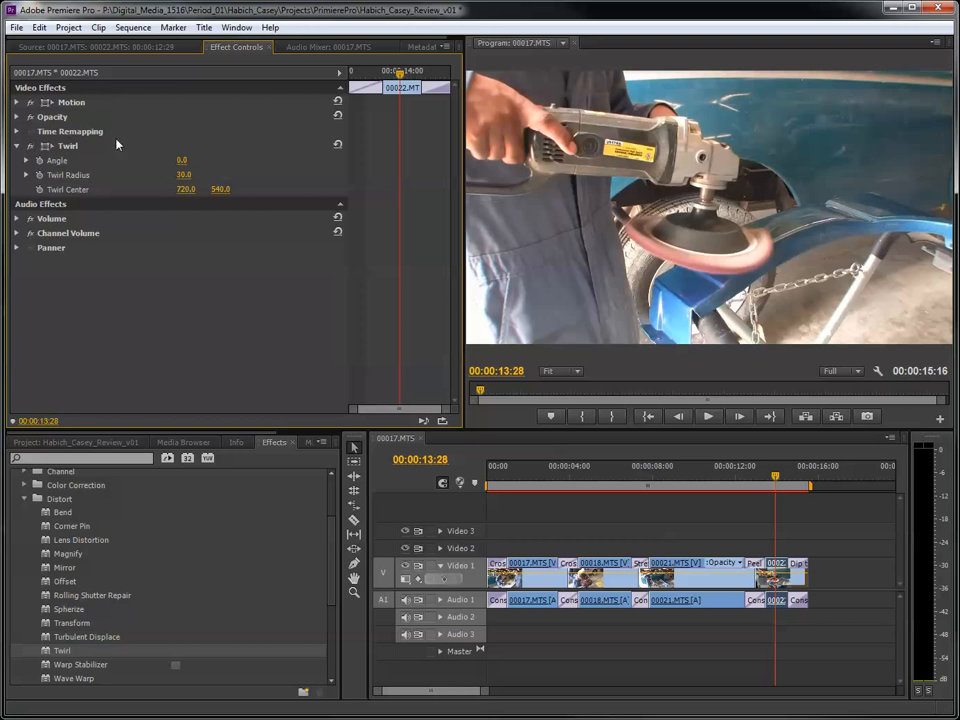
- Try a Twirl Angle of 256.0° and a Twirl Radius of 40.0 on 00022.MTS, then reset the effect
{"action": "left_click_drag", "start_coordinate": [181, 160], "coordinate": [437, 160]}
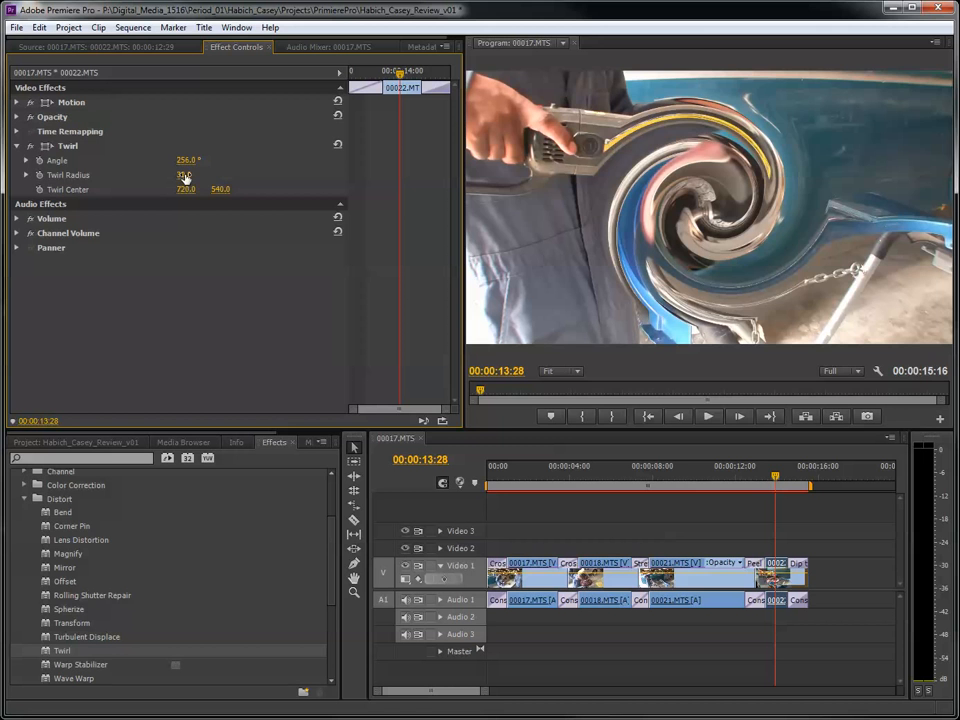
{"action": "left_click_drag", "start_coordinate": [184, 174], "coordinate": [231, 174]}
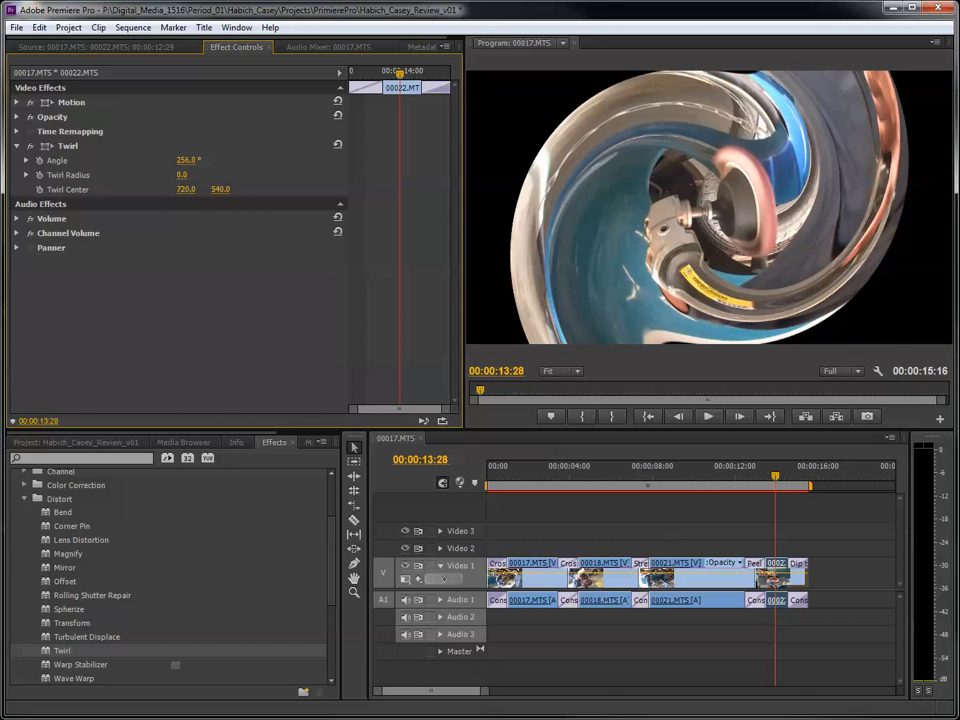
{"action": "left_click_drag", "start_coordinate": [183, 175], "coordinate": [223, 175]}
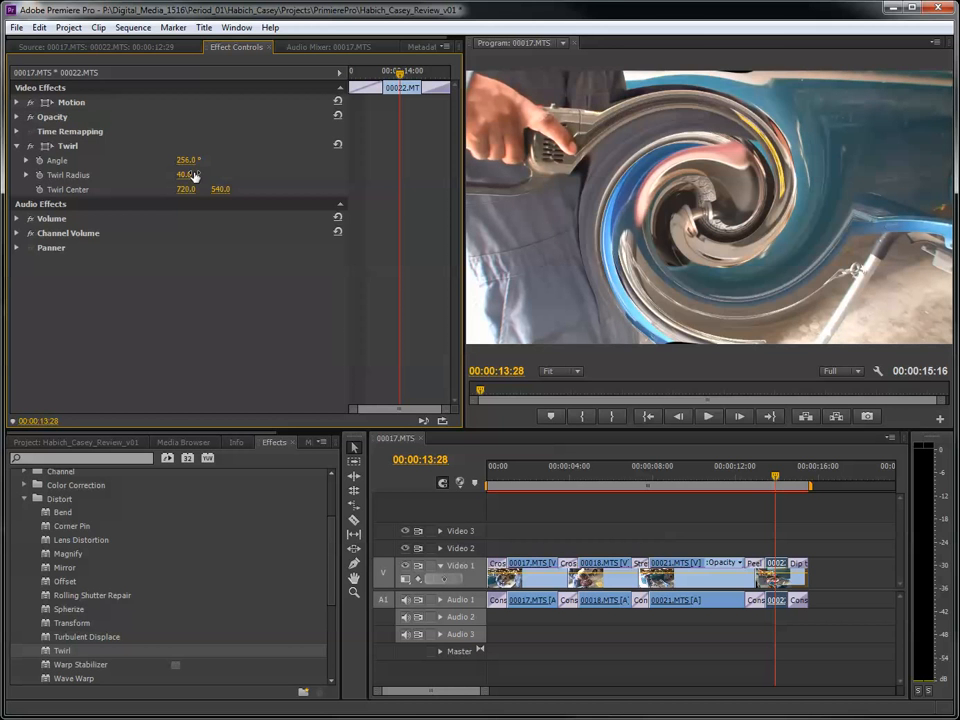
{"action": "left_click", "coordinate": [768, 477]}
{"action": "mouse_move", "coordinate": [768, 477]}
{"action": "left_mouse_down"}
{"action": "mouse_move", "coordinate": [759, 477]}
{"action": "mouse_move", "coordinate": [771, 477]}
{"action": "left_mouse_up"}
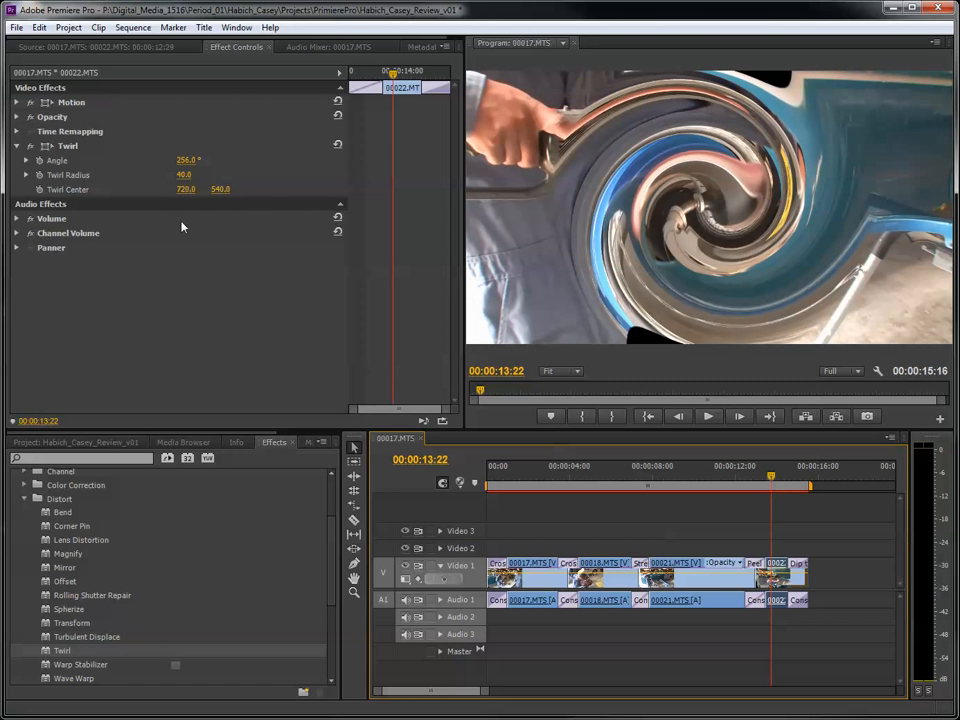
{"action": "left_click", "coordinate": [338, 146]}
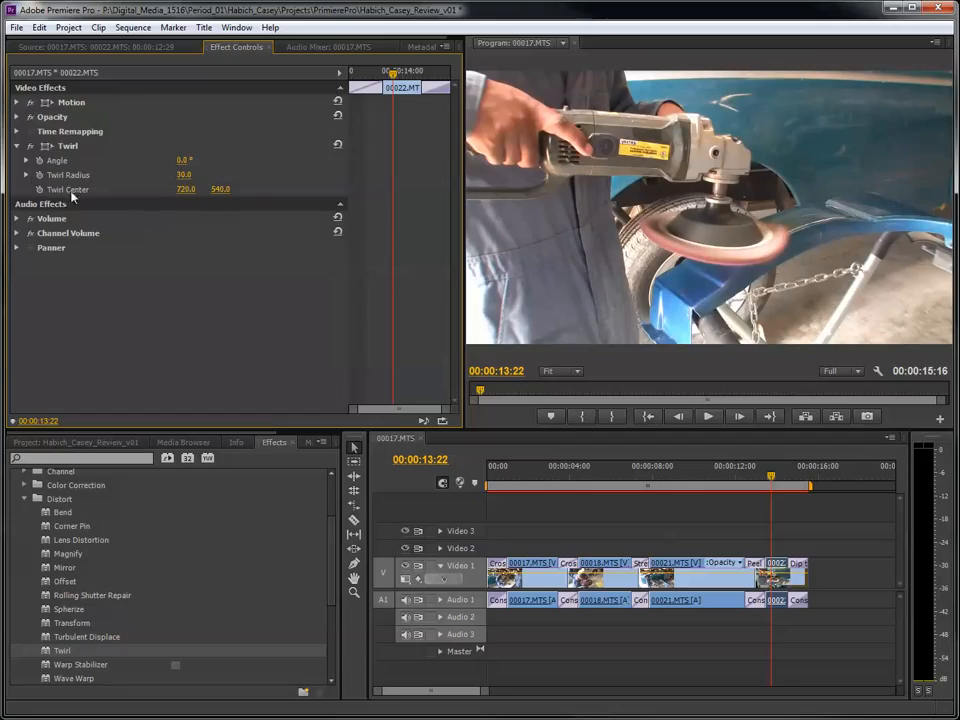
- Animate the Twirl Angle on 00022.MTS, with a 0.0° keyframe at 00:00:13:22 and a 3x312.0° keyframe at 00:00:14:02
{"action": "left_click", "coordinate": [39, 161]}
{"action": "left_click", "coordinate": [394, 161]}
{"action": "left_click_drag", "start_coordinate": [392, 75], "coordinate": [404, 75]}
{"action": "left_click_drag", "start_coordinate": [185, 160], "coordinate": [320, 163]}
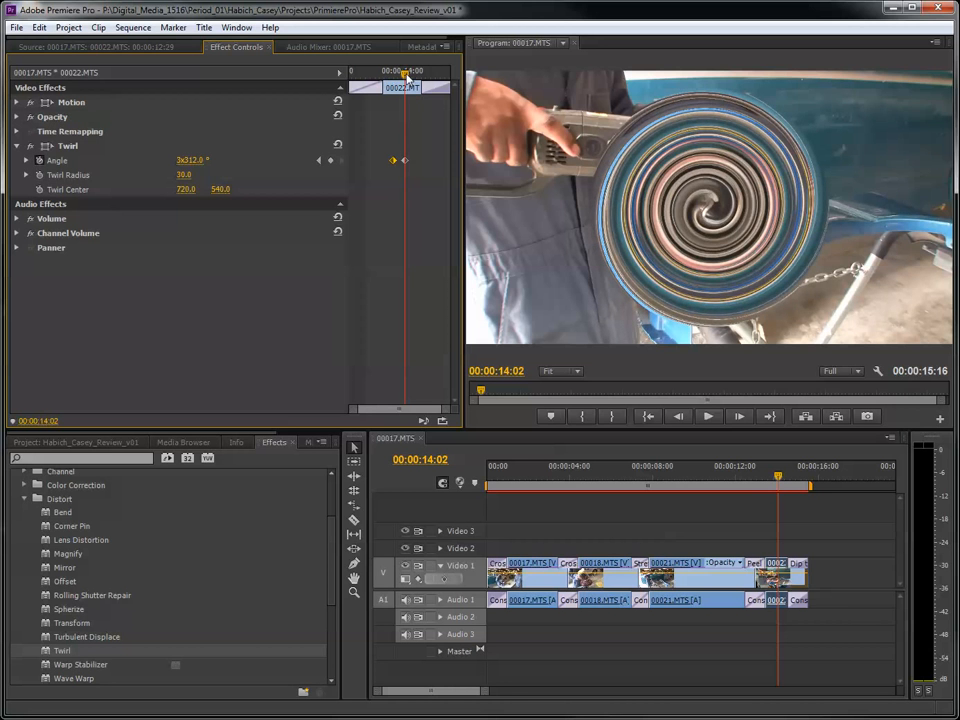
- Add a third Twirl Angle keyframe at 00:00:14:15 on 00022.MTS with a value of 0
{"action": "left_click_drag", "start_coordinate": [407, 76], "coordinate": [422, 78]}
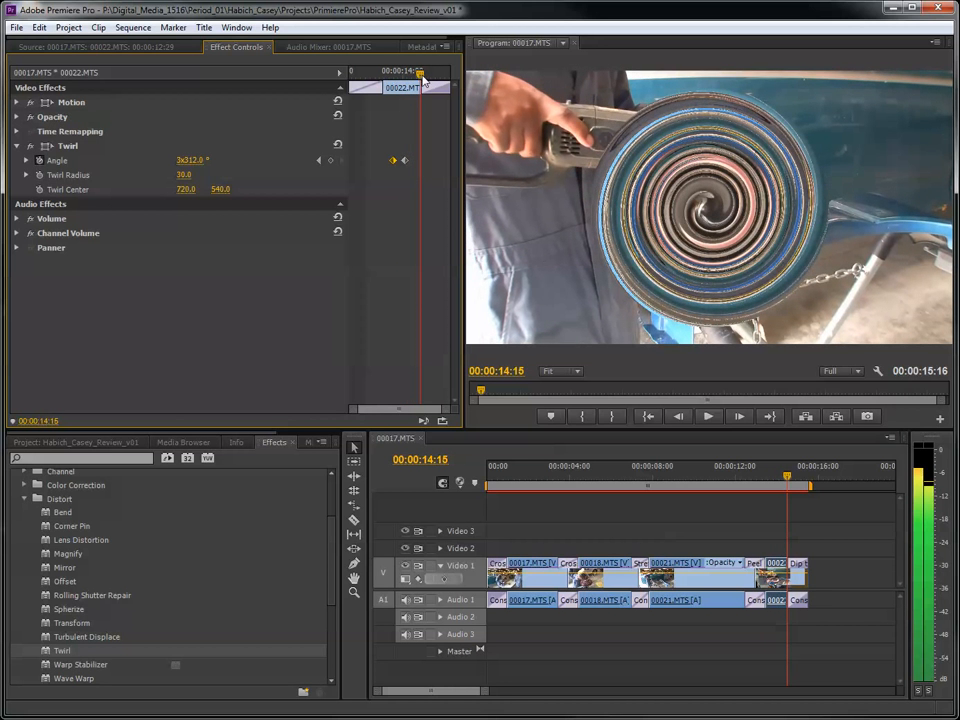
{"action": "left_click", "coordinate": [196, 160]}
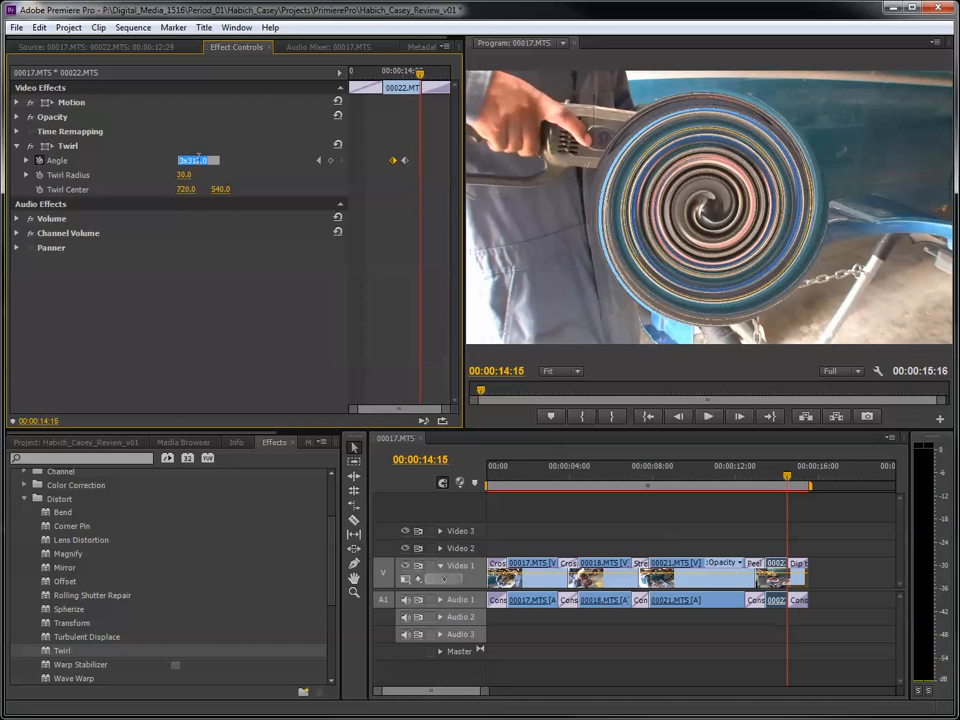
{"action": "type", "text": "0"}
{"action": "key", "text": "Return"}
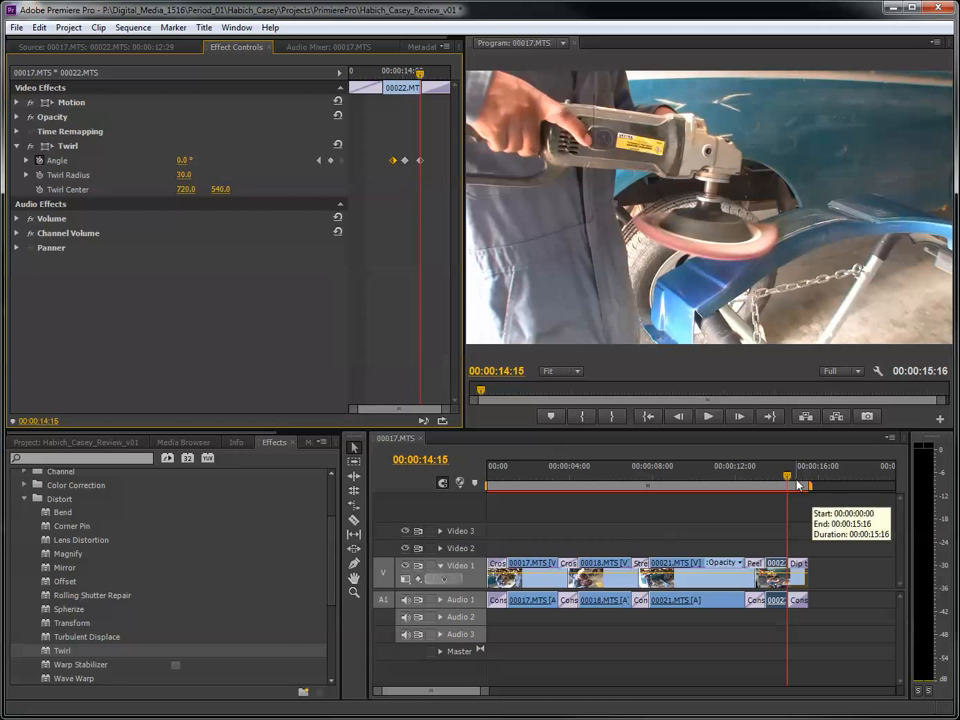
- Play the animated twirl from before 00022.MTS and return the playhead to 00:00:14:03
{"action": "left_click_drag", "start_coordinate": [800, 487], "coordinate": [737, 481]}
{"action": "key", "text": "space"}
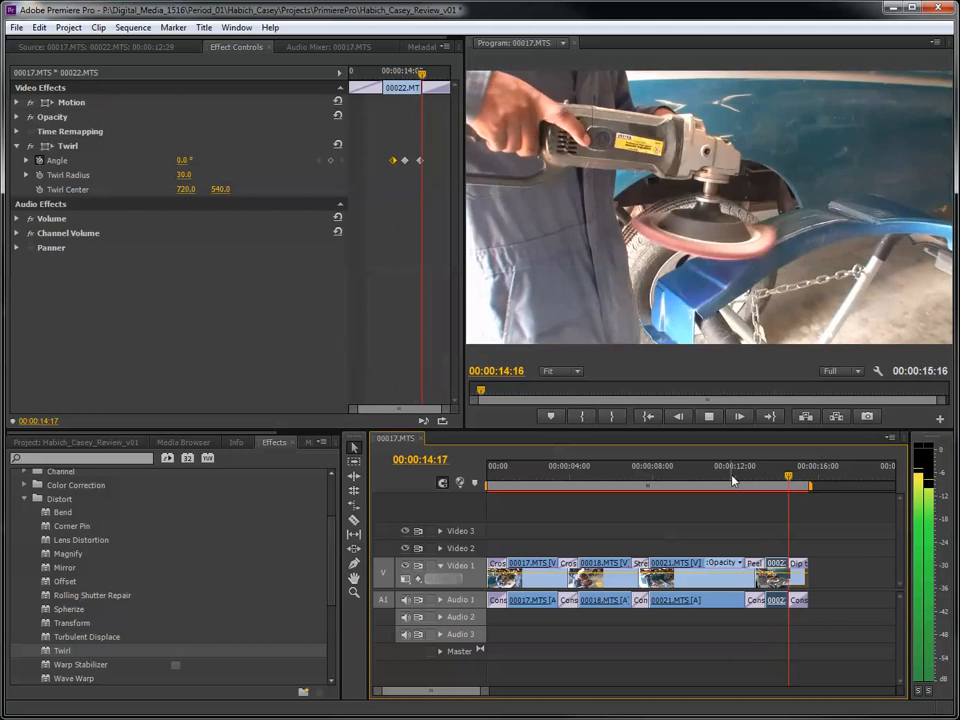
{"action": "mouse_move", "coordinate": [800, 483]}
{"action": "left_mouse_down"}
{"action": "mouse_move", "coordinate": [771, 483]}
{"action": "mouse_move", "coordinate": [793, 488]}
{"action": "mouse_move", "coordinate": [769, 492]}
{"action": "mouse_move", "coordinate": [783, 494]}
{"action": "left_mouse_up"}
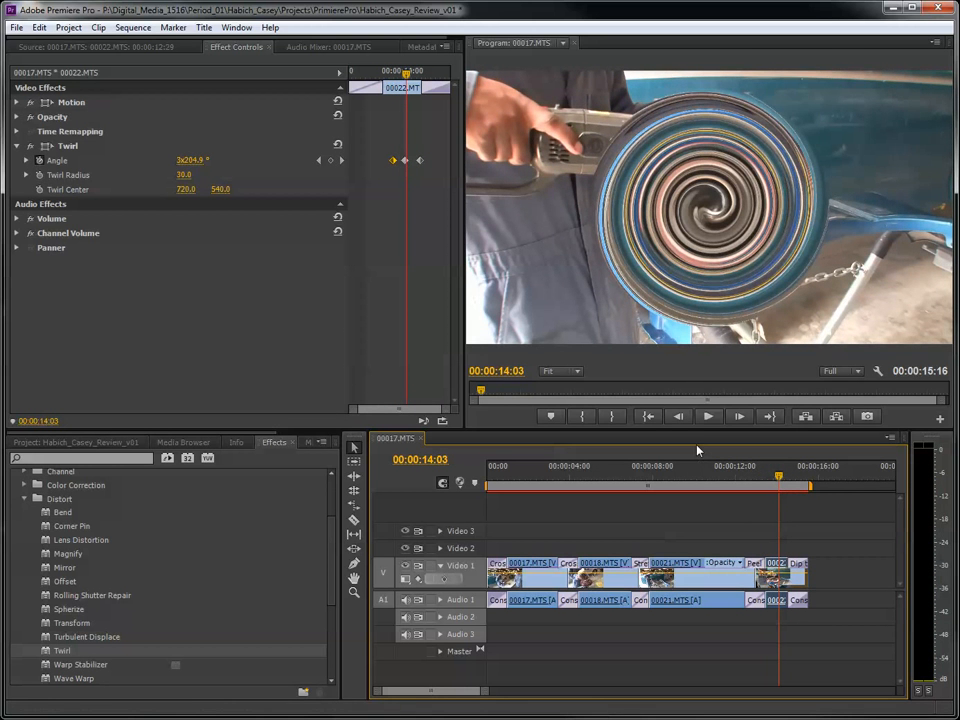
- Save the project and collapse the Distort and Video Effects folders in the effects list
{"action": "key", "text": "ctrl+s"}
{"action": "key", "text": "ctrl+s"}
{"action": "left_click", "coordinate": [24, 498]}
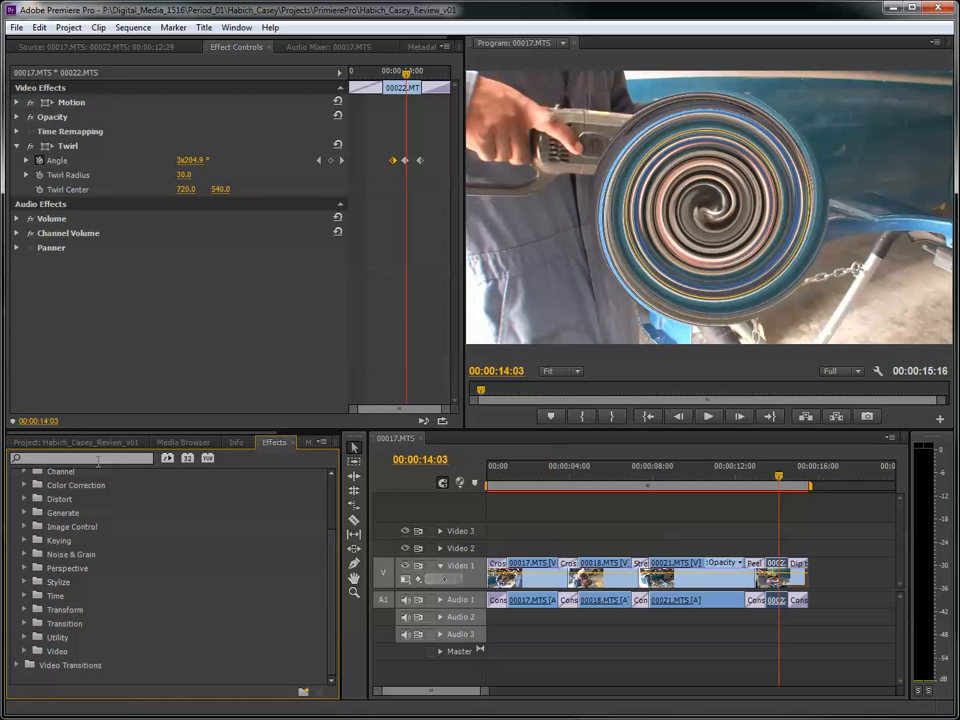
{"action": "left_click_drag", "start_coordinate": [332, 600], "coordinate": [332, 504]}
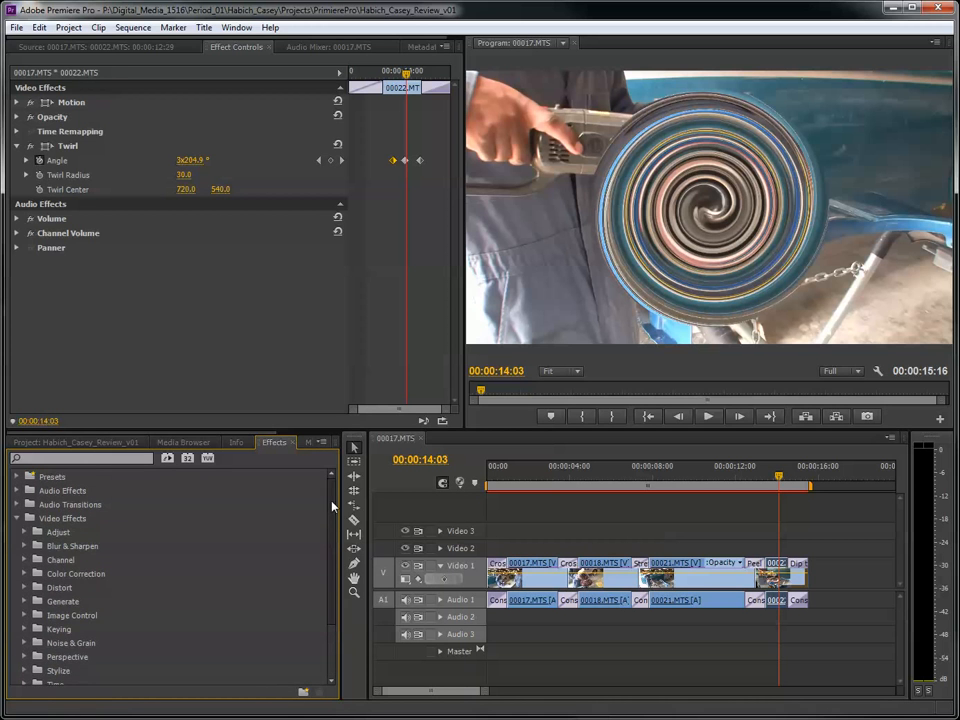
{"action": "left_click", "coordinate": [16, 518]}
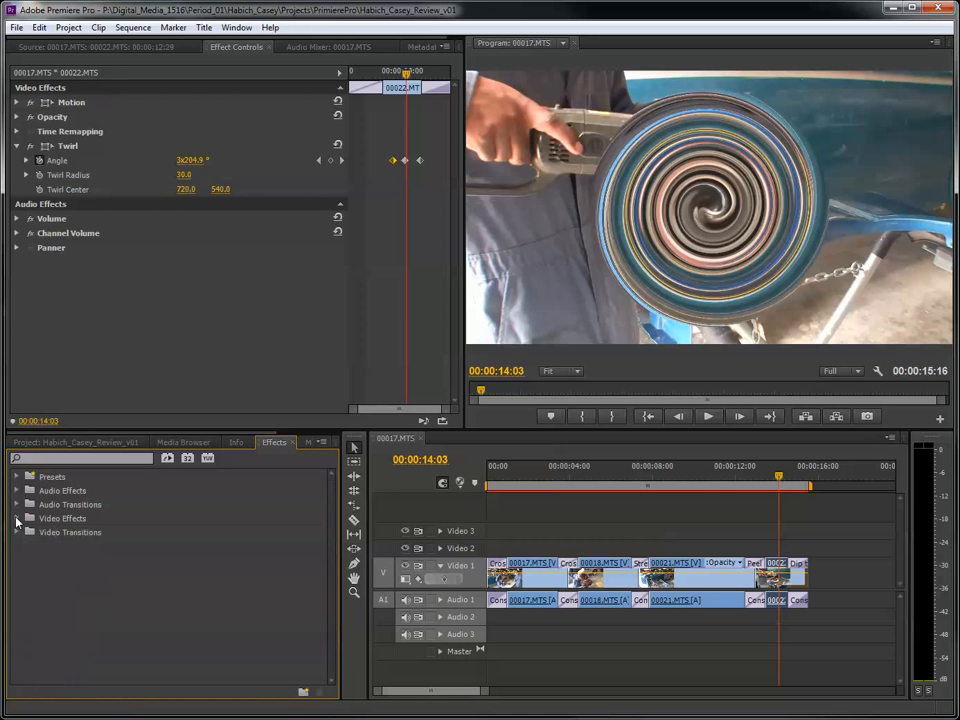
- Create a new title named BW in the project, keeping the default 1440 x 1080 video settings
{"action": "left_click", "coordinate": [40, 442]}
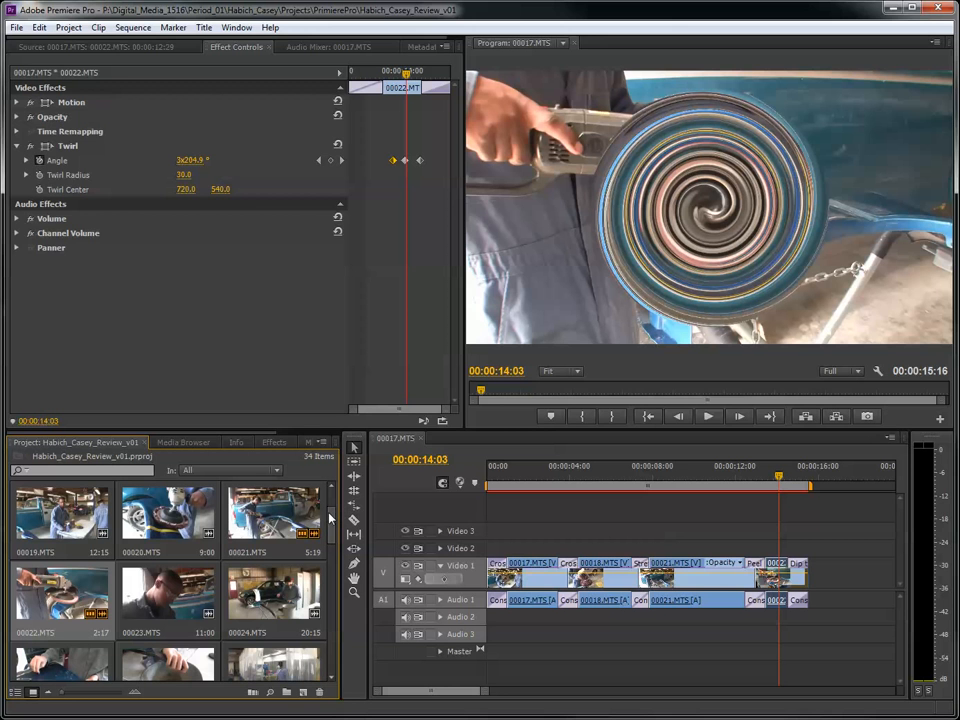
{"action": "left_click", "coordinate": [305, 694]}
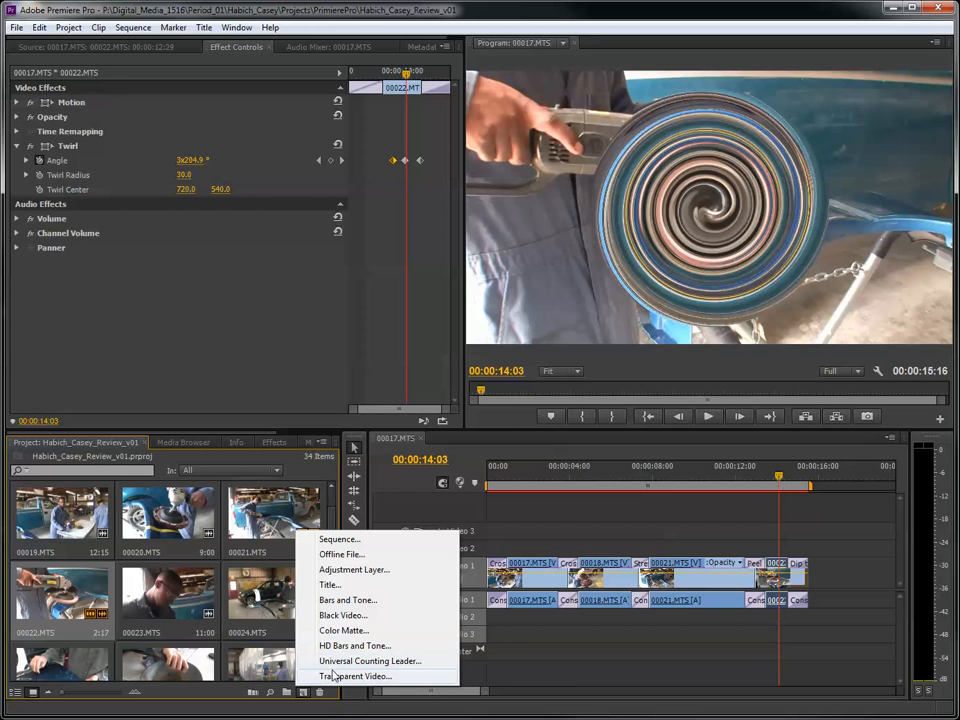
{"action": "left_click", "coordinate": [331, 587]}
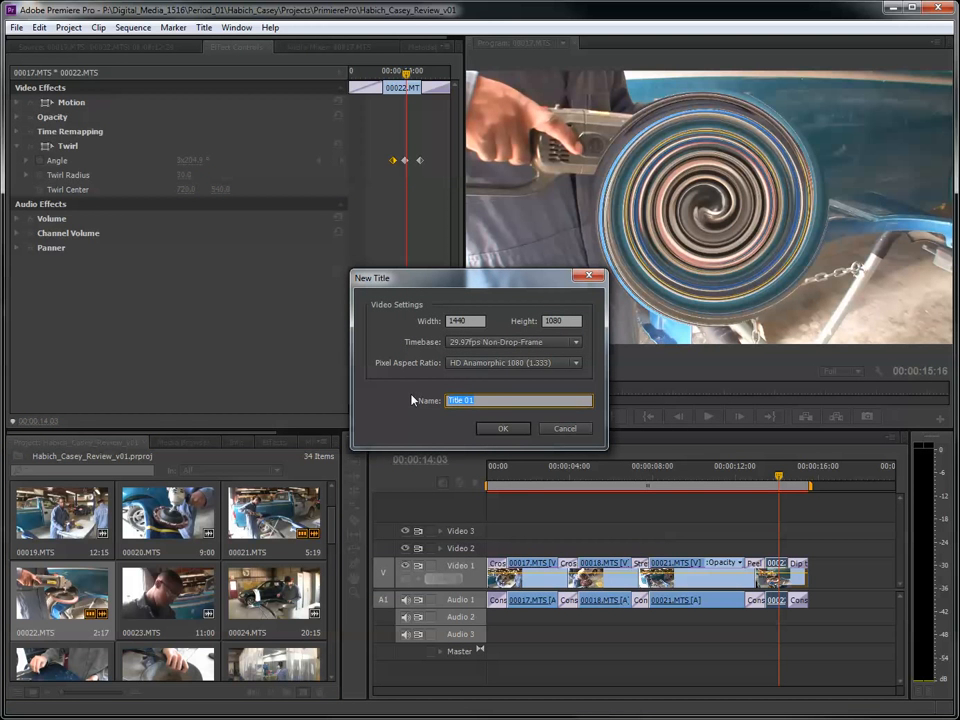
{"action": "type", "text": "Bla"}
{"action": "key", "text": "BackSpace"}
{"action": "key", "text": "BackSpace"}
{"action": "key", "text": "BackSpace"}
{"action": "key", "text": "BackSpace"}
{"action": "type", "text": "B"}
{"action": "left_click", "coordinate": [506, 427]}
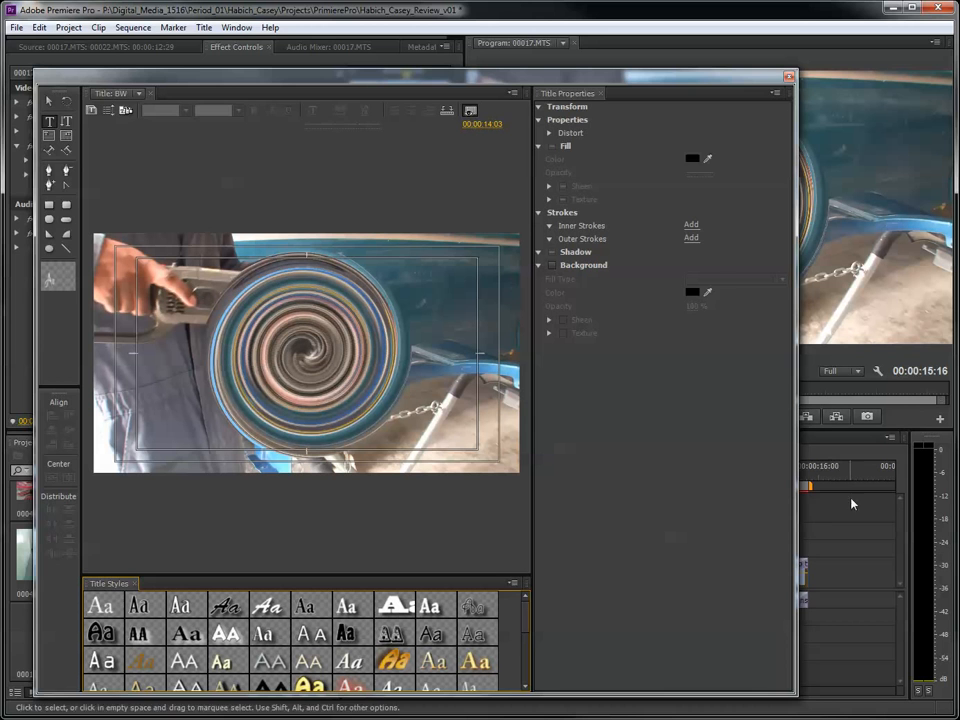
- Set the BW title's background frame to 00:00:02:07 in the black-and-white clip and resize the title window for editing
{"action": "left_click_drag", "start_coordinate": [694, 84], "coordinate": [629, 75]}
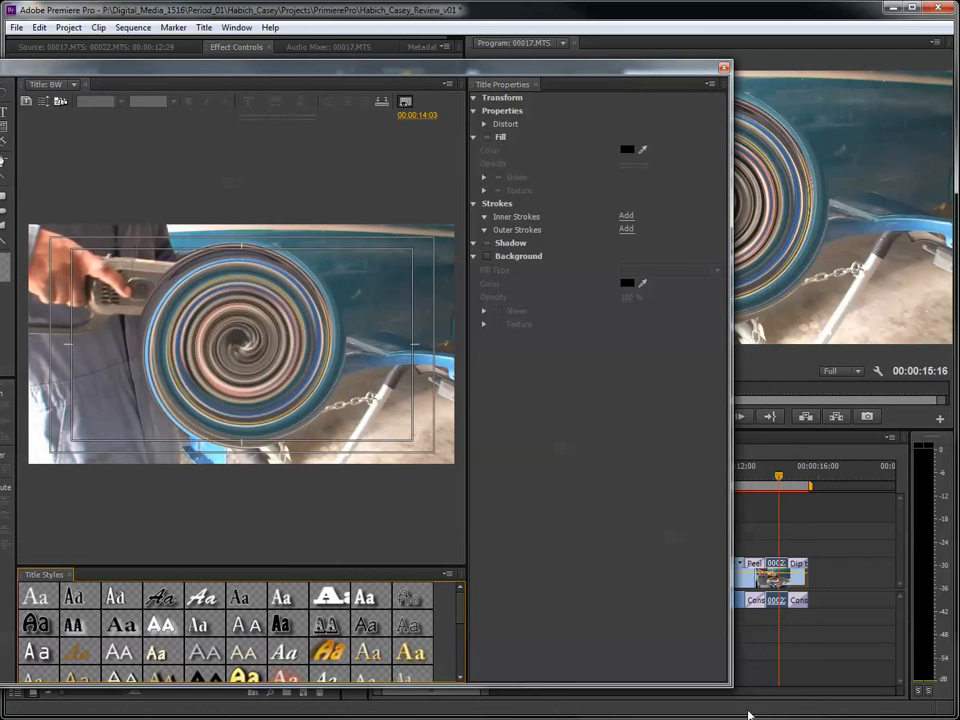
{"action": "left_click_drag", "start_coordinate": [732, 688], "coordinate": [424, 656]}
{"action": "left_click_drag", "start_coordinate": [779, 476], "coordinate": [532, 477]}
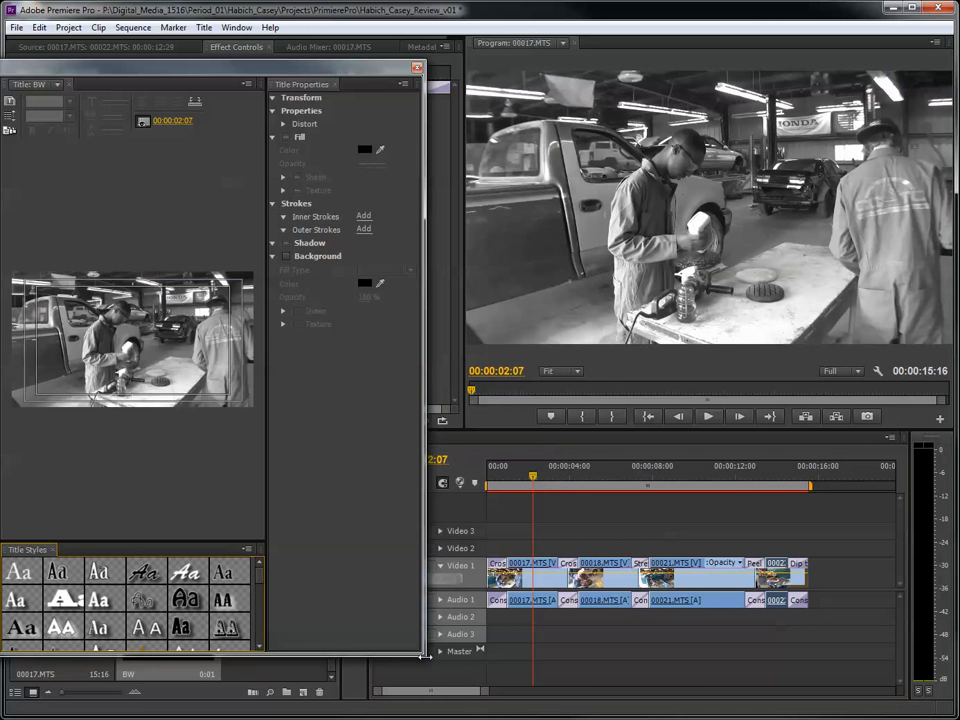
{"action": "left_click_drag", "start_coordinate": [424, 652], "coordinate": [821, 682]}
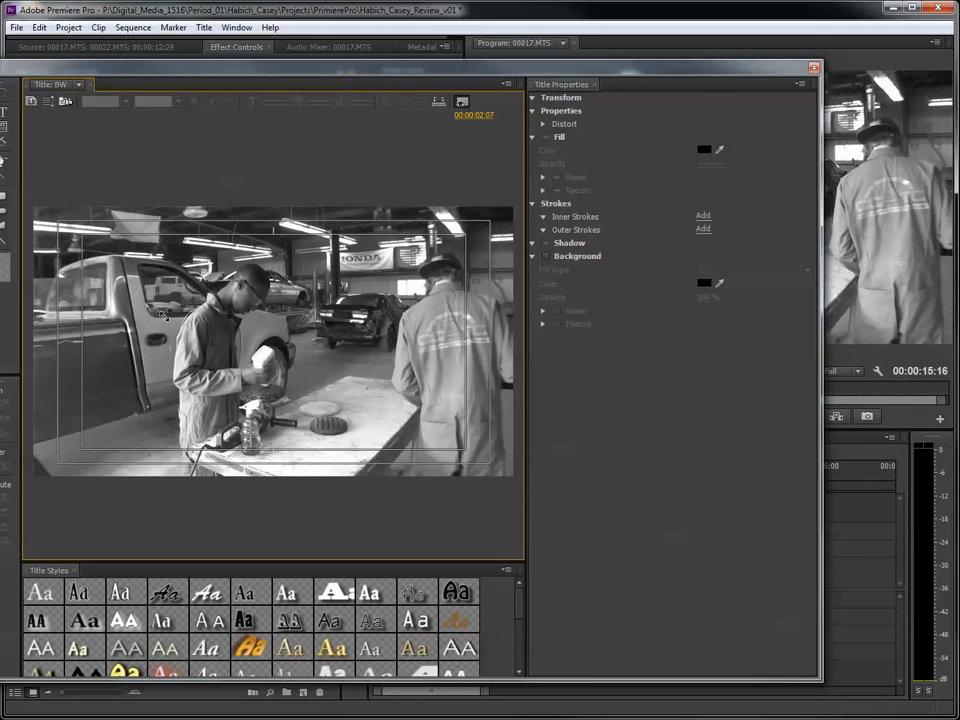
- Add a text area about 812 by 404 over the truck in the BW title and enter "Black and White"
{"action": "left_click_drag", "start_coordinate": [102, 272], "coordinate": [305, 373]}
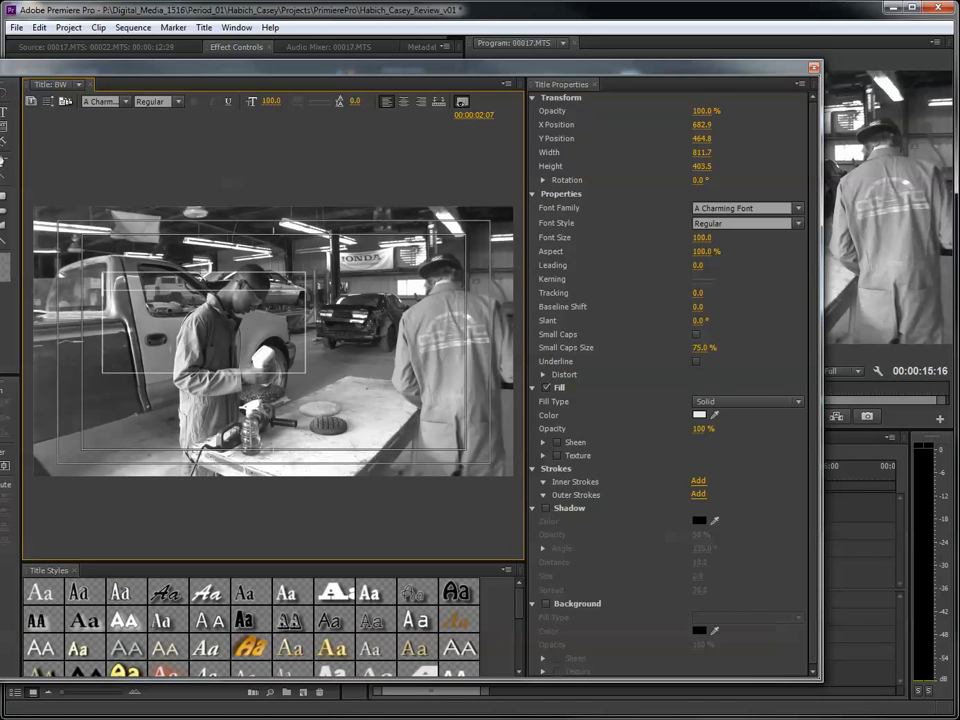
{"action": "left_click_drag", "start_coordinate": [61, 69], "coordinate": [115, 65]}
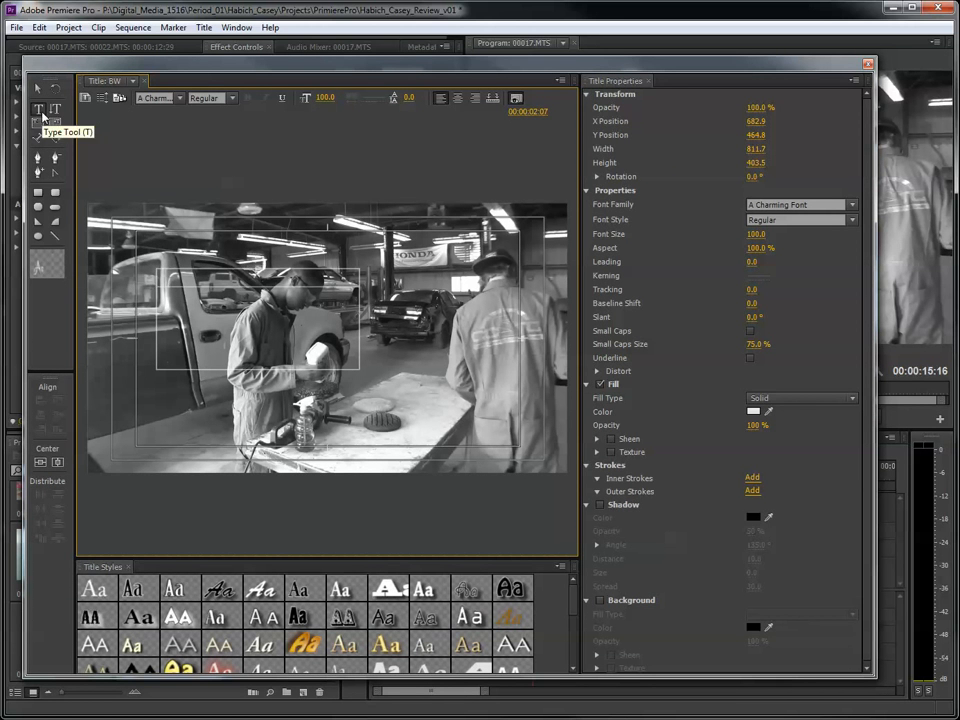
{"action": "left_click", "coordinate": [40, 111]}
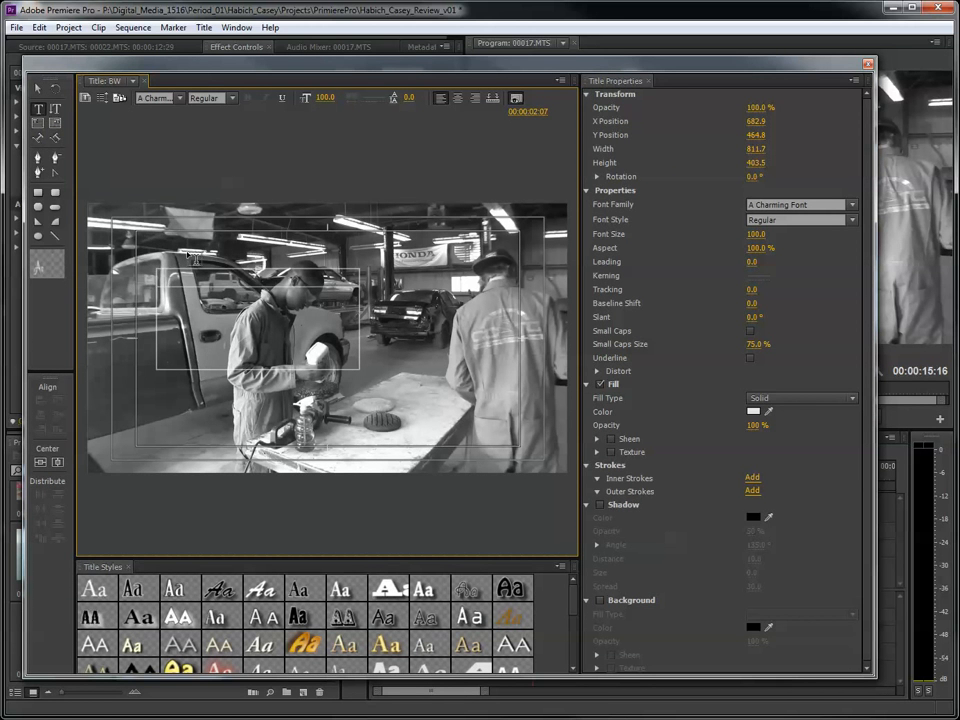
{"action": "type", "text": "B&W"}
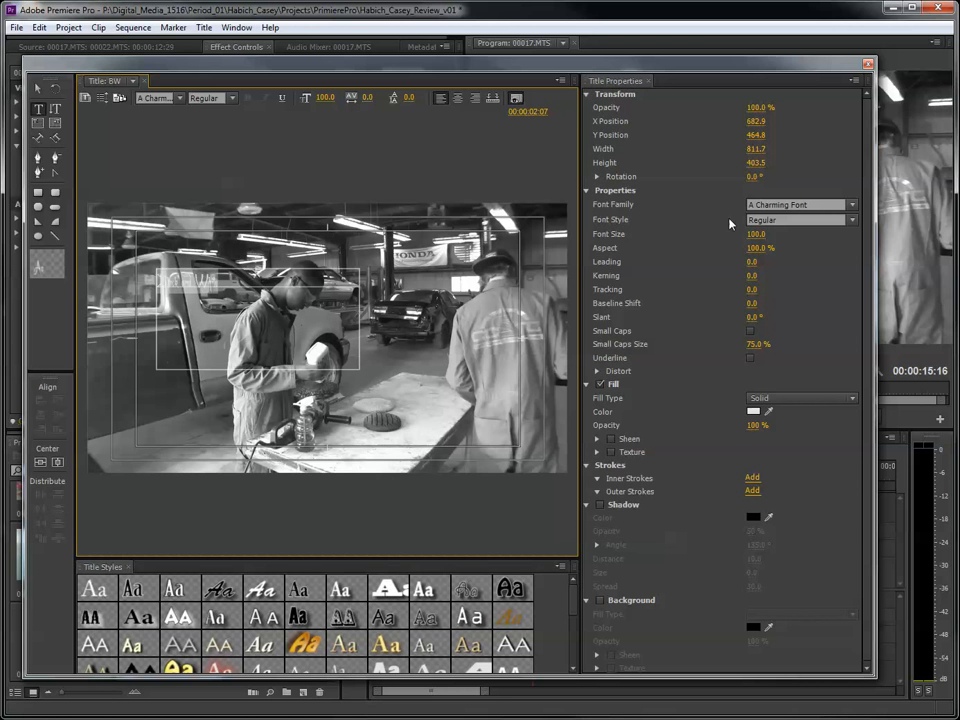
- Apply the Birch Black 80 style to the "Black and White" text and set its font size to 193
{"action": "left_click", "coordinate": [179, 97]}
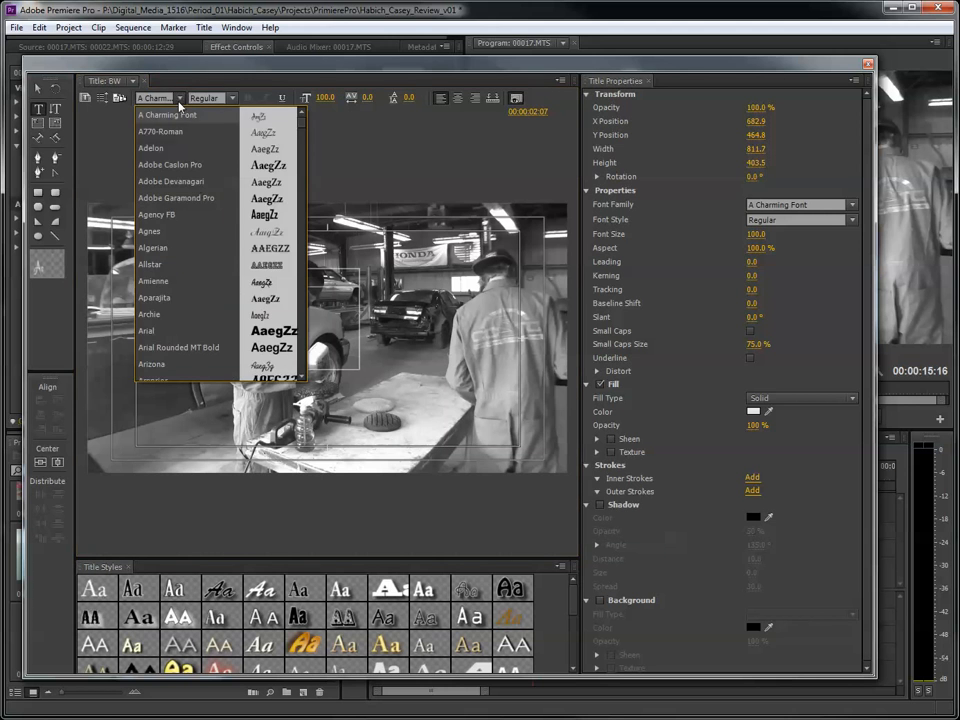
{"action": "left_click", "coordinate": [265, 61]}
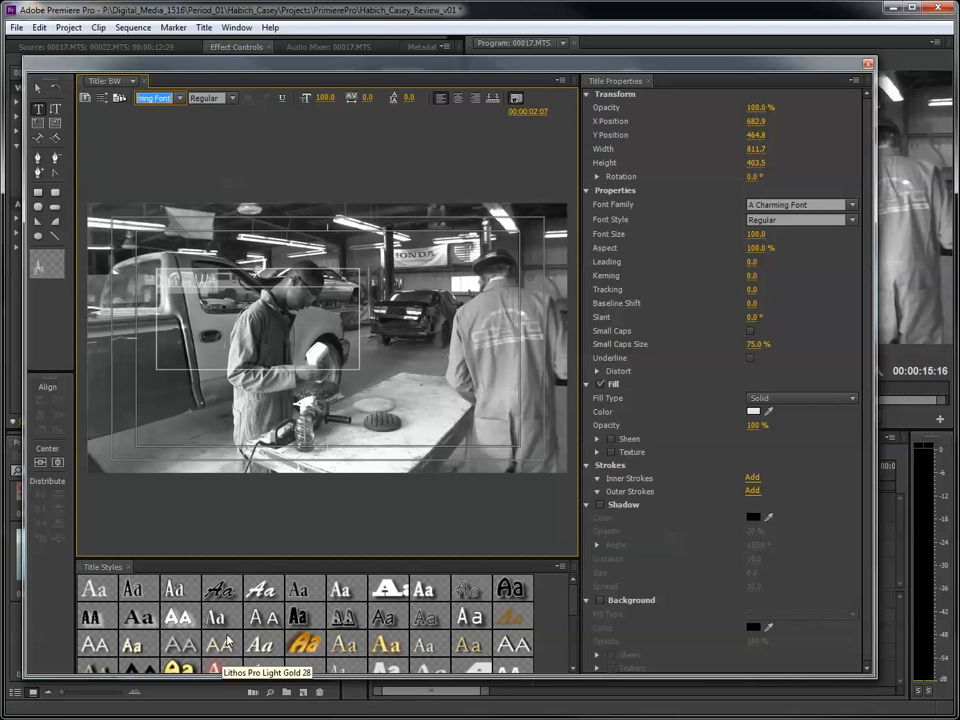
{"action": "left_click", "coordinate": [142, 594]}
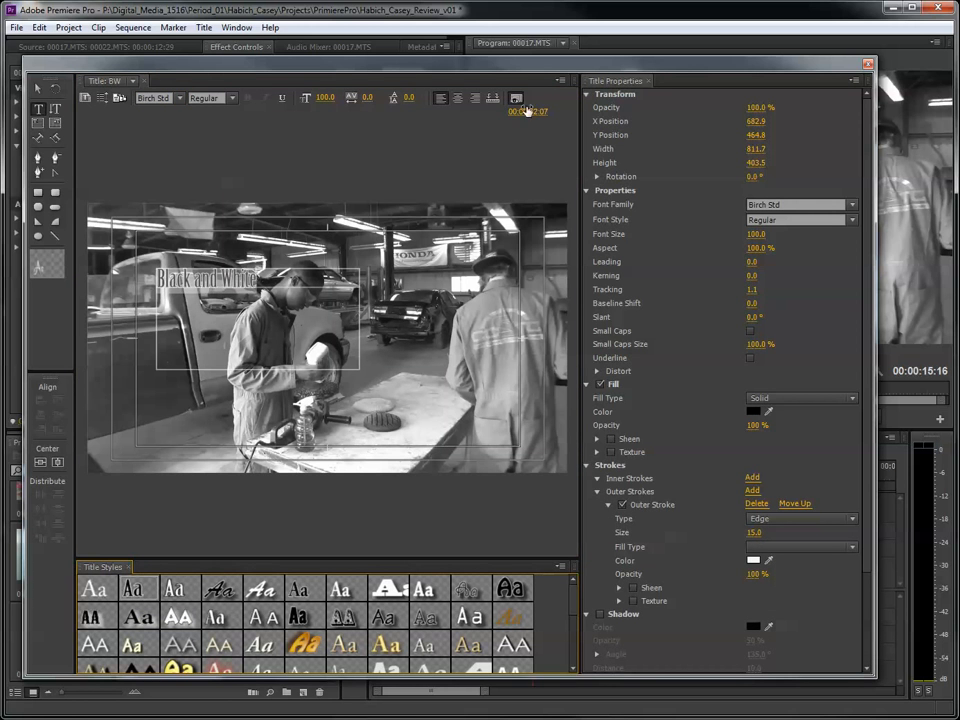
{"action": "left_click_drag", "start_coordinate": [326, 99], "coordinate": [419, 99]}
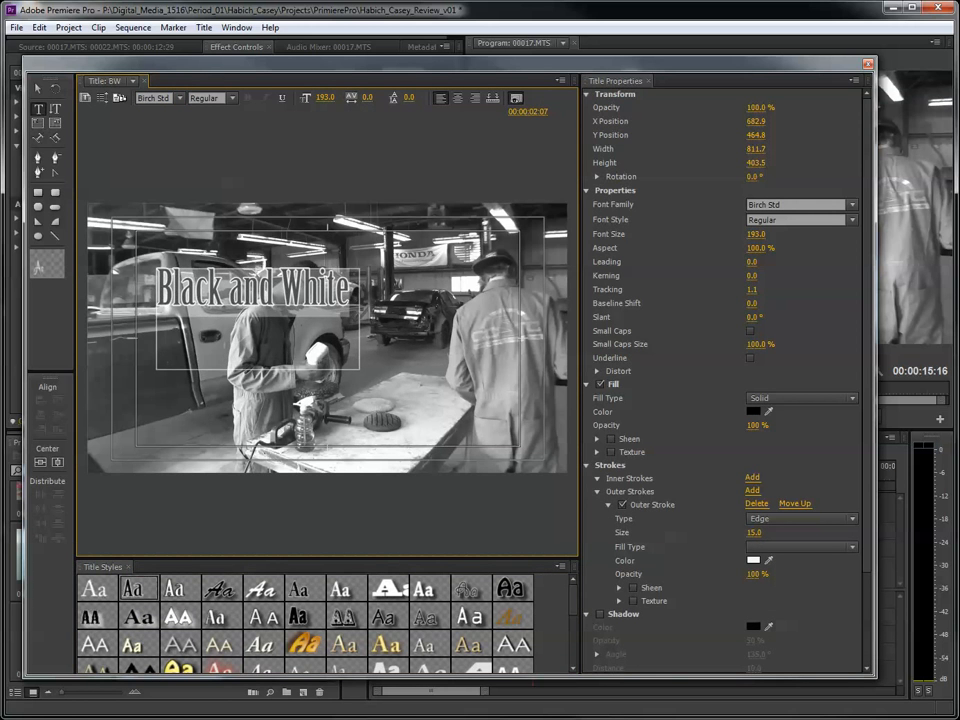
- Move the "Black and White" text to the lower left of the frame, about X 630, Y 980, and close the title
{"action": "left_click", "coordinate": [37, 89]}
{"action": "left_click", "coordinate": [266, 300]}
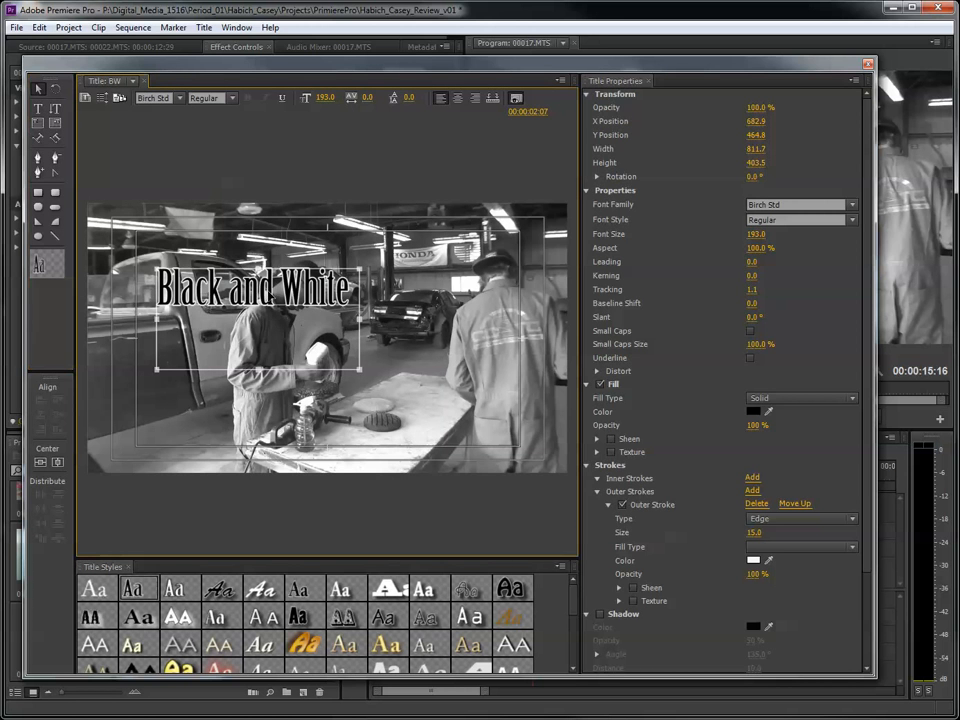
{"action": "left_click_drag", "start_coordinate": [267, 295], "coordinate": [272, 402]}
{"action": "left_click_drag", "start_coordinate": [262, 411], "coordinate": [258, 419]}
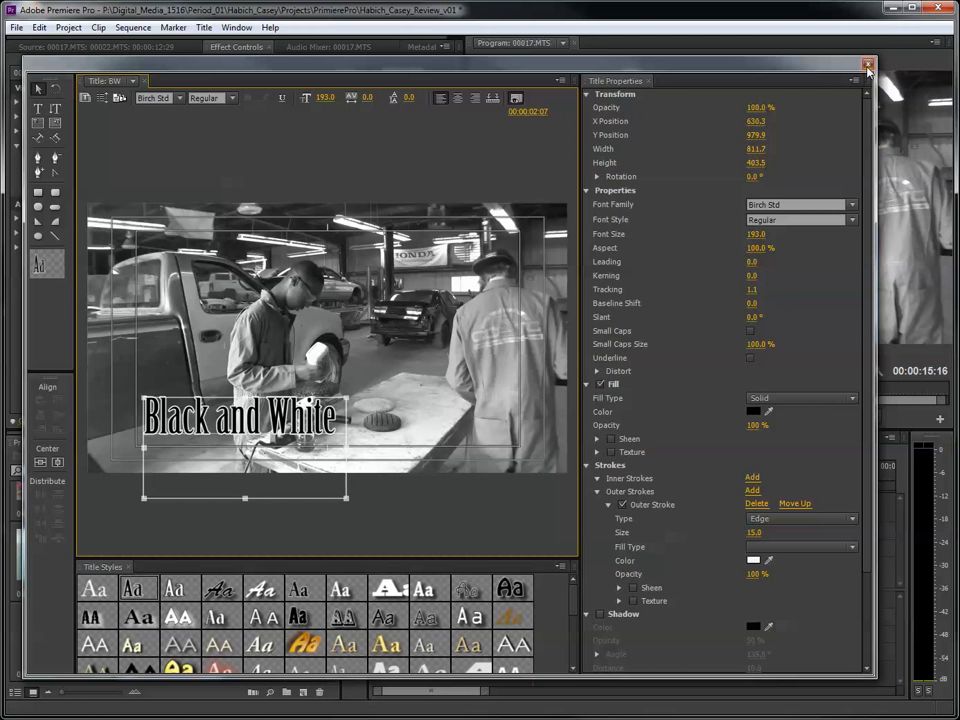
{"action": "left_click", "coordinate": [868, 65]}
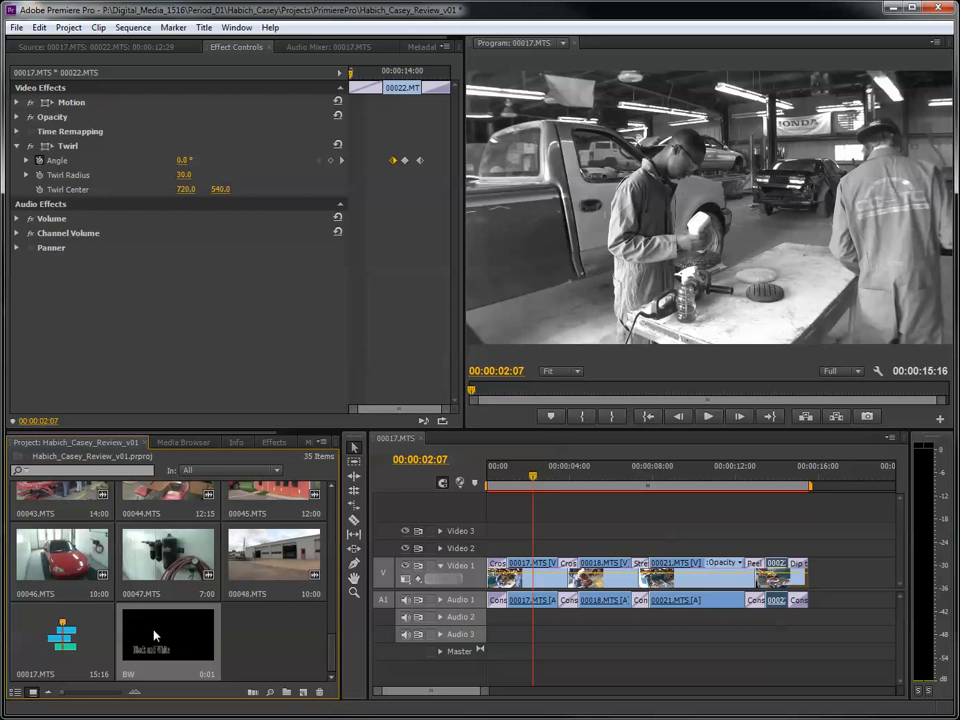
- Place the BW title at the start of Video 2 and extend it midway through the Cross Dissolve into 00018.MTS
{"action": "left_click_drag", "start_coordinate": [153, 638], "coordinate": [494, 540]}
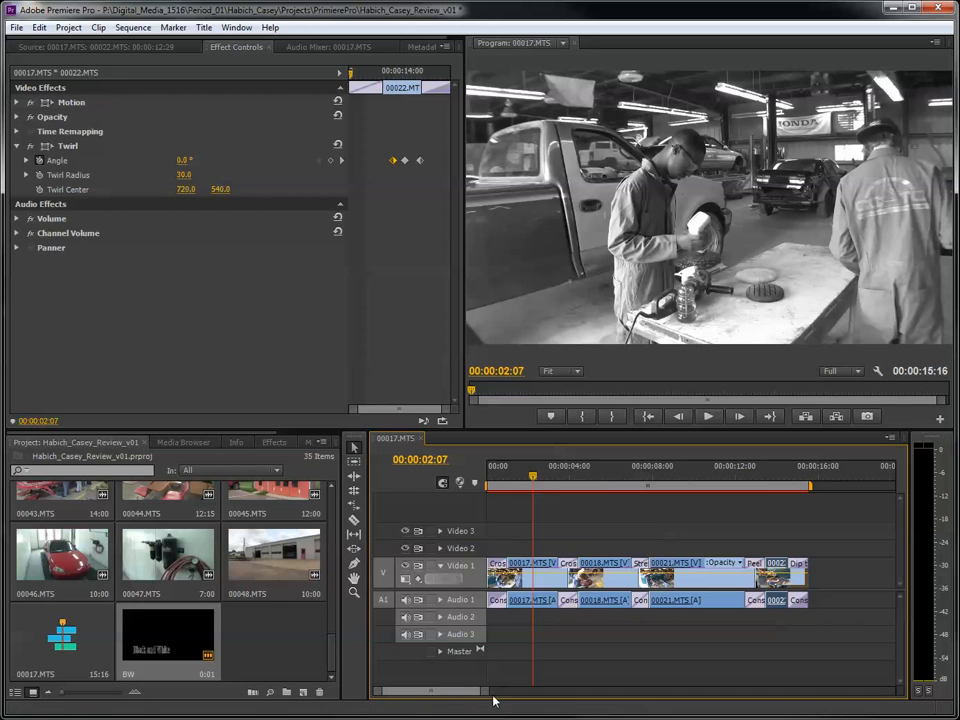
{"action": "left_click_drag", "start_coordinate": [486, 691], "coordinate": [467, 692]}
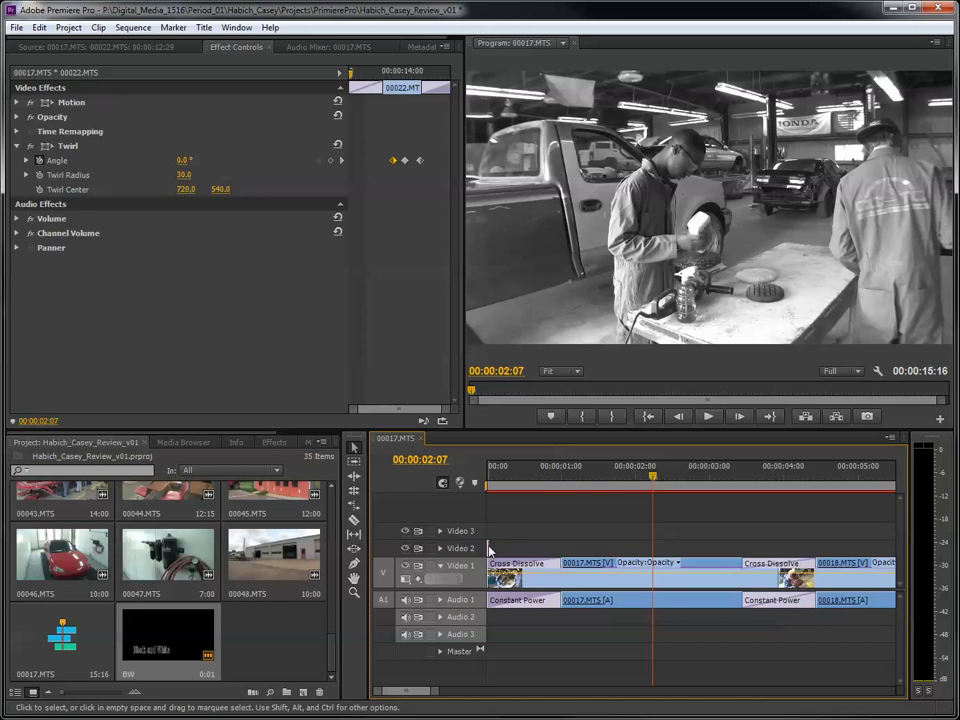
{"action": "left_click_drag", "start_coordinate": [489, 549], "coordinate": [778, 543]}
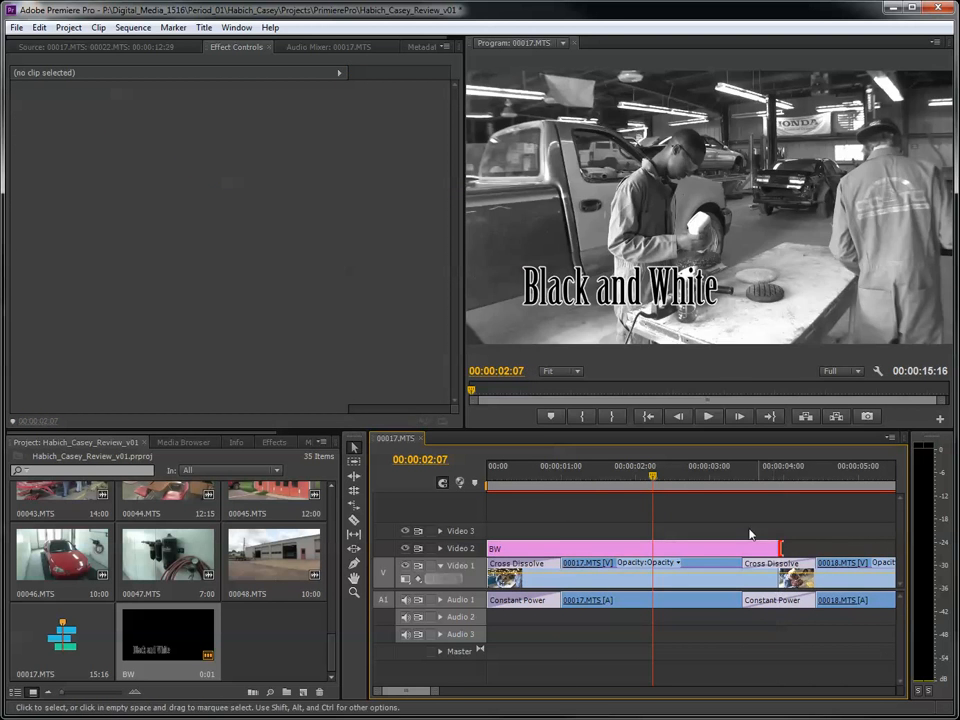
- Play the sequence from the start past the end of the BW title
{"action": "left_click_drag", "start_coordinate": [653, 476], "coordinate": [402, 485]}
{"action": "key", "text": "space"}
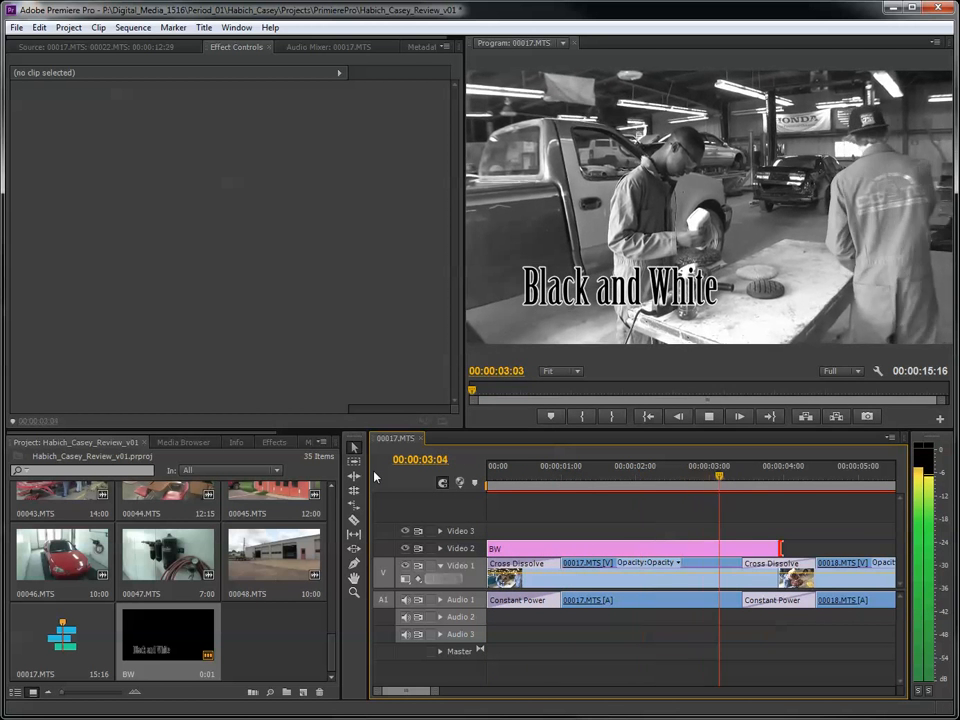
{"action": "key", "text": "space"}
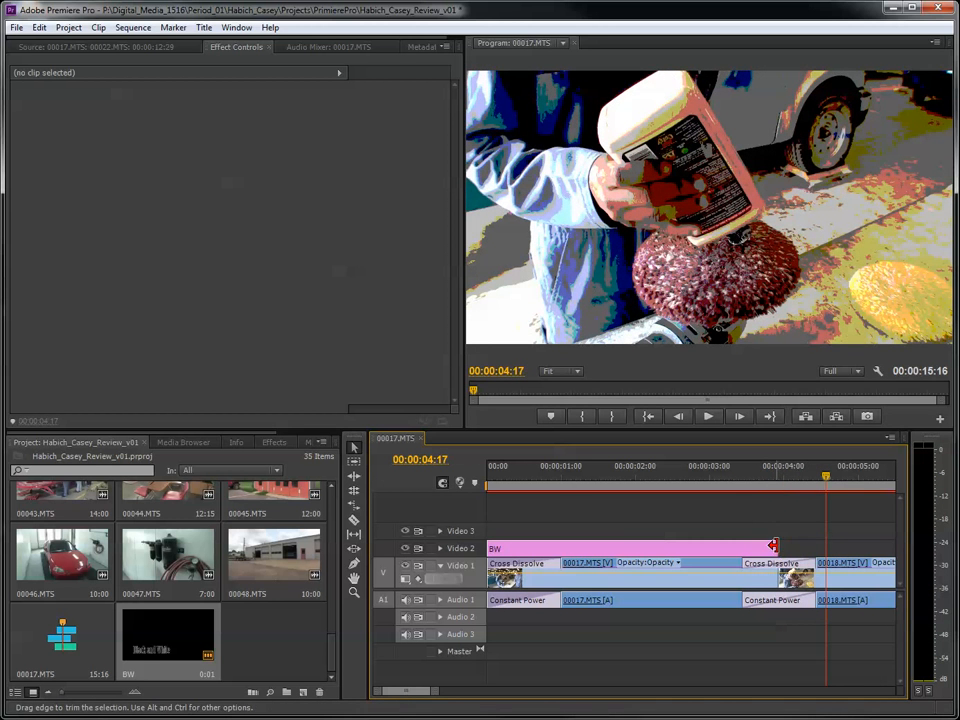
- Try ending the BW title where the Cross Dissolve into 00018.MTS begins, and play across that cut
{"action": "left_click_drag", "start_coordinate": [779, 548], "coordinate": [738, 535]}
{"action": "left_click_drag", "start_coordinate": [741, 469], "coordinate": [713, 473]}
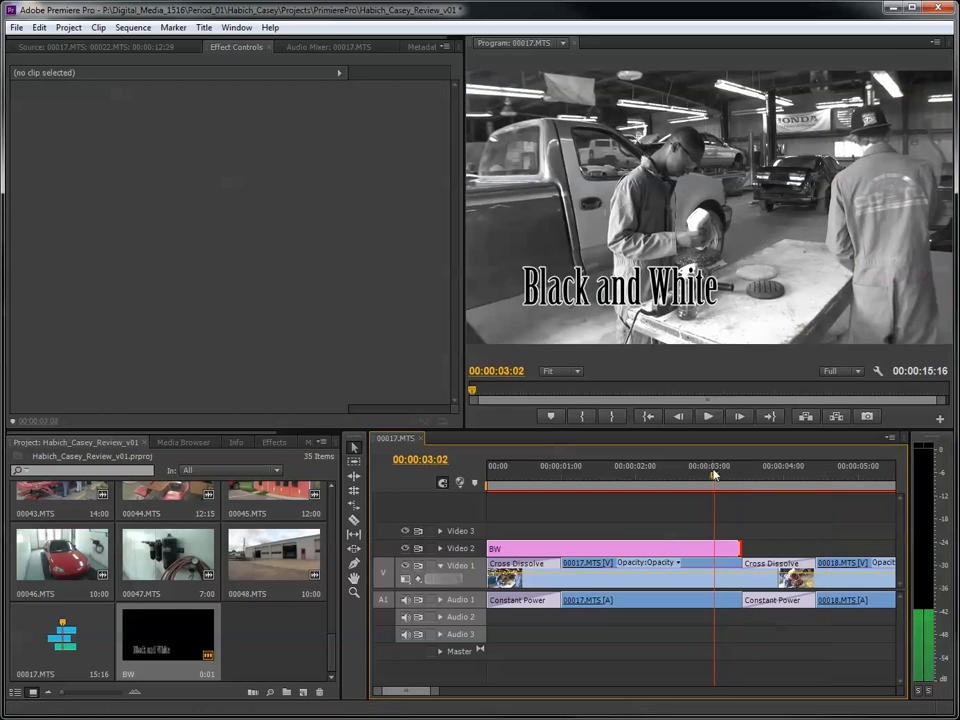
{"action": "key", "text": "space"}
{"action": "key", "text": "space"}
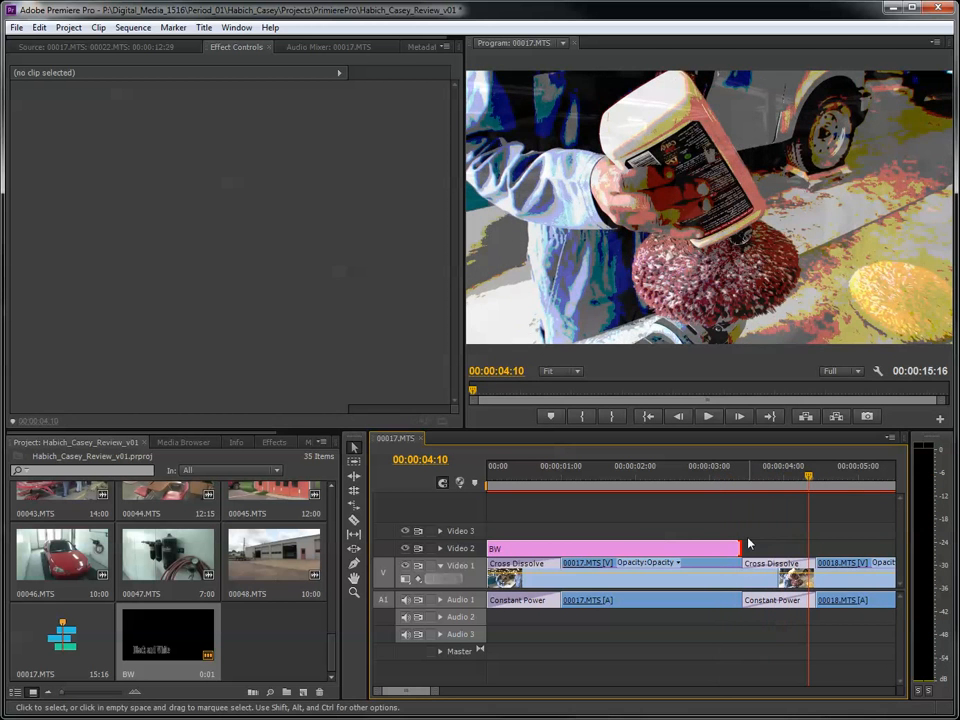
- Extend the end of the BW title to the middle of the Cross Dissolve into 00018.MTS
{"action": "left_click_drag", "start_coordinate": [745, 546], "coordinate": [776, 546]}
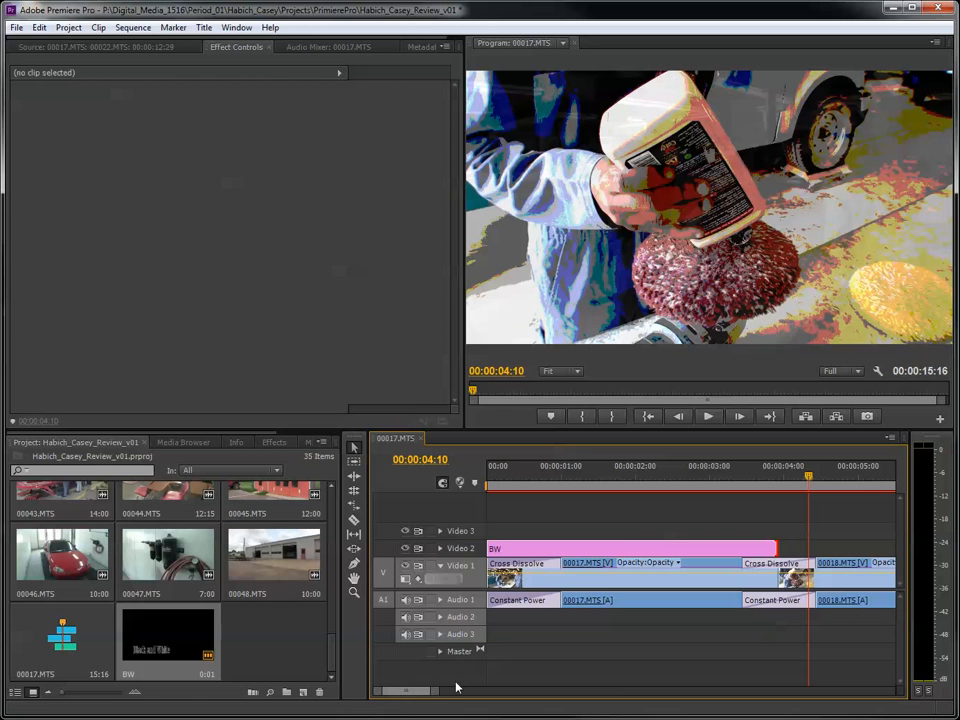
- Create a new title named Posterize with the default 1440 x 1080 settings, keeping Ctrl+Shift+P in the Snagit hotkey prompt
{"action": "left_click", "coordinate": [304, 694]}
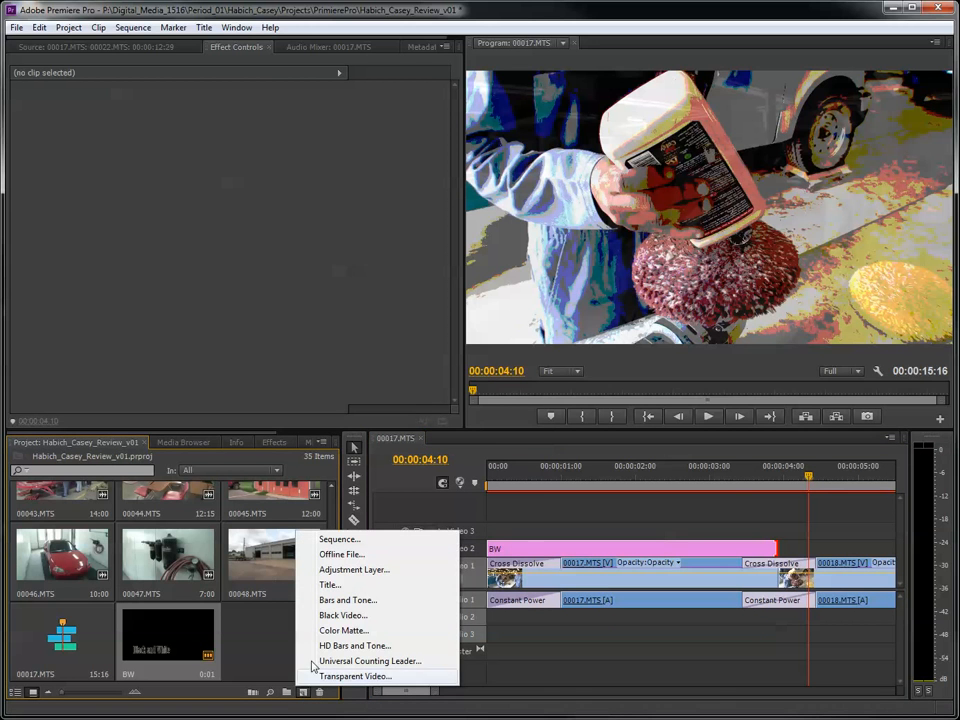
{"action": "left_click", "coordinate": [330, 584]}
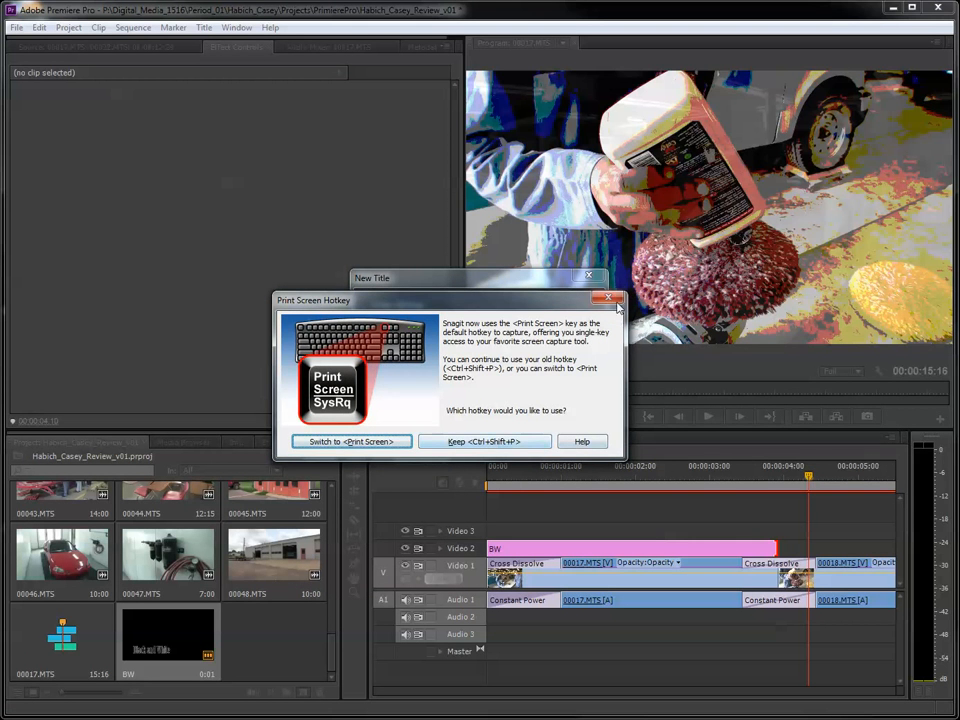
{"action": "left_click", "coordinate": [500, 443]}
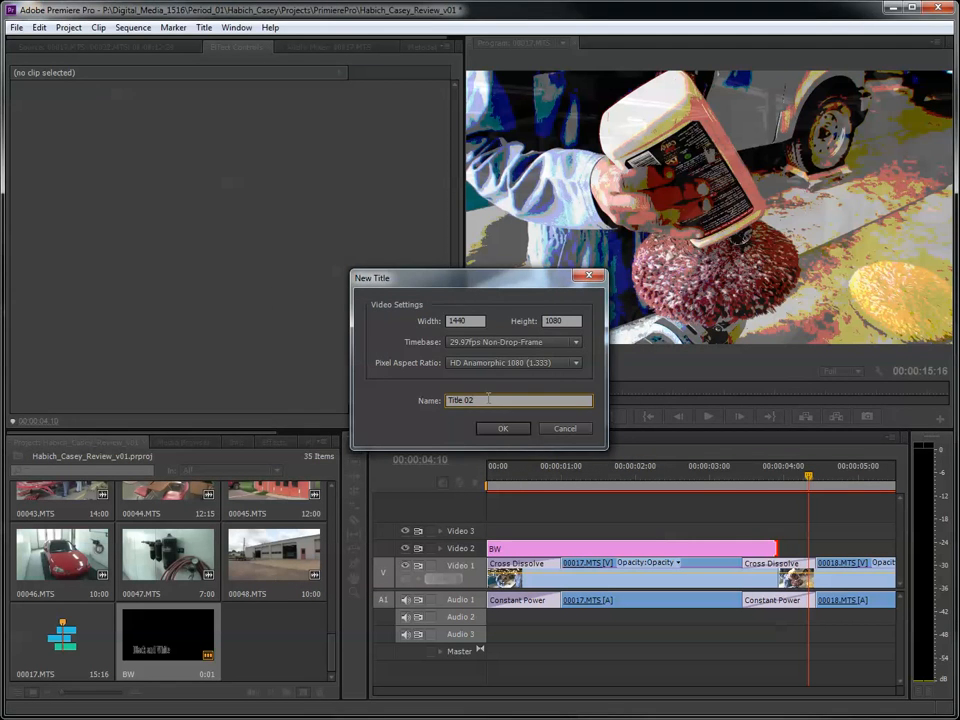
{"action": "left_click_drag", "start_coordinate": [488, 399], "coordinate": [447, 400]}
{"action": "type", "text": "Posterize"}
{"action": "left_click", "coordinate": [504, 428]}
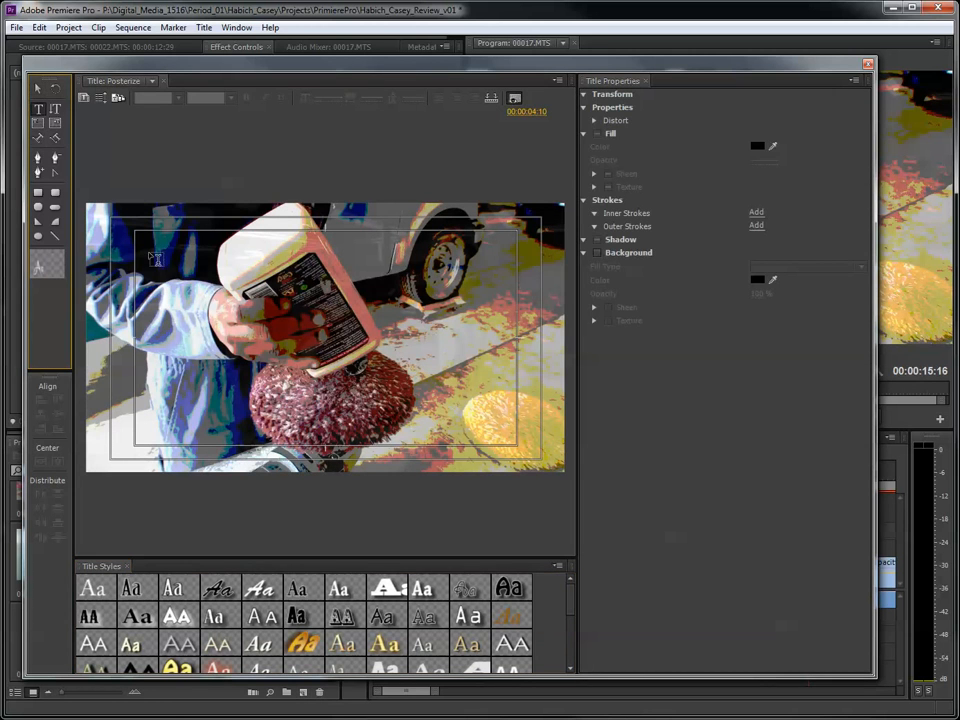
- Add the text "Posterize" in an area about 1045 by 524 and apply the slanted orange-gold Hobo Std style
{"action": "left_click_drag", "start_coordinate": [156, 277], "coordinate": [415, 406]}
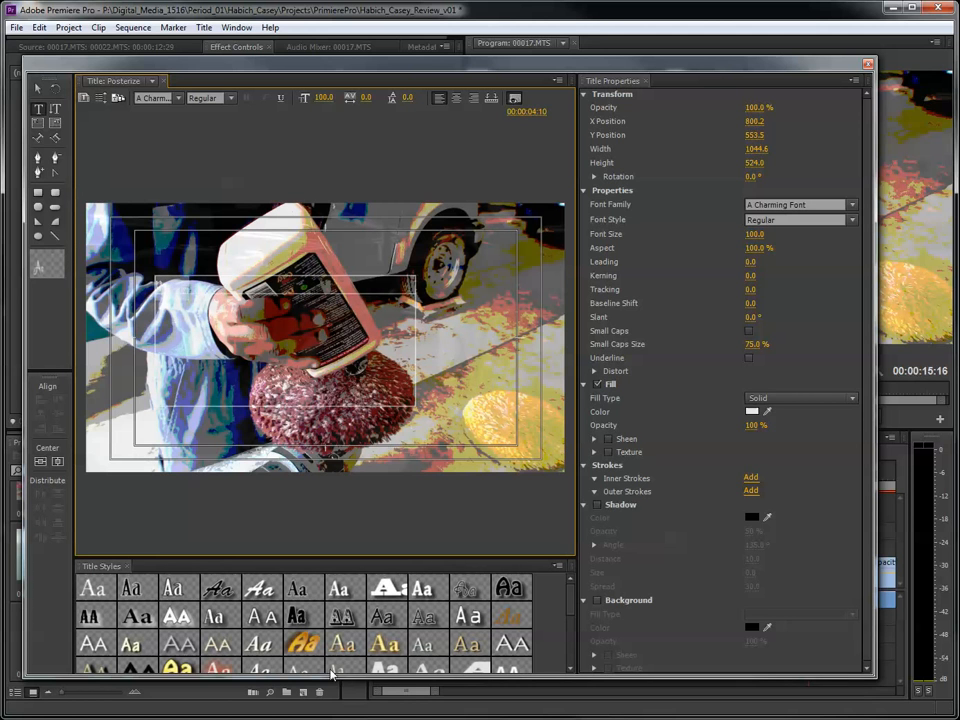
{"action": "left_click", "coordinate": [309, 647]}
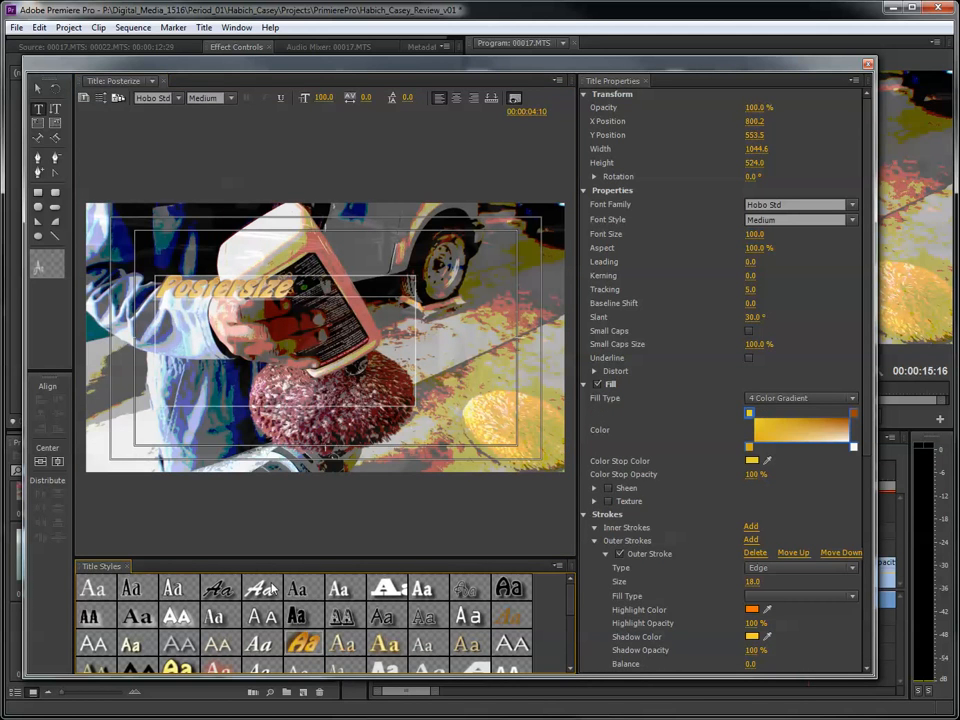
{"action": "left_click", "coordinate": [254, 291]}
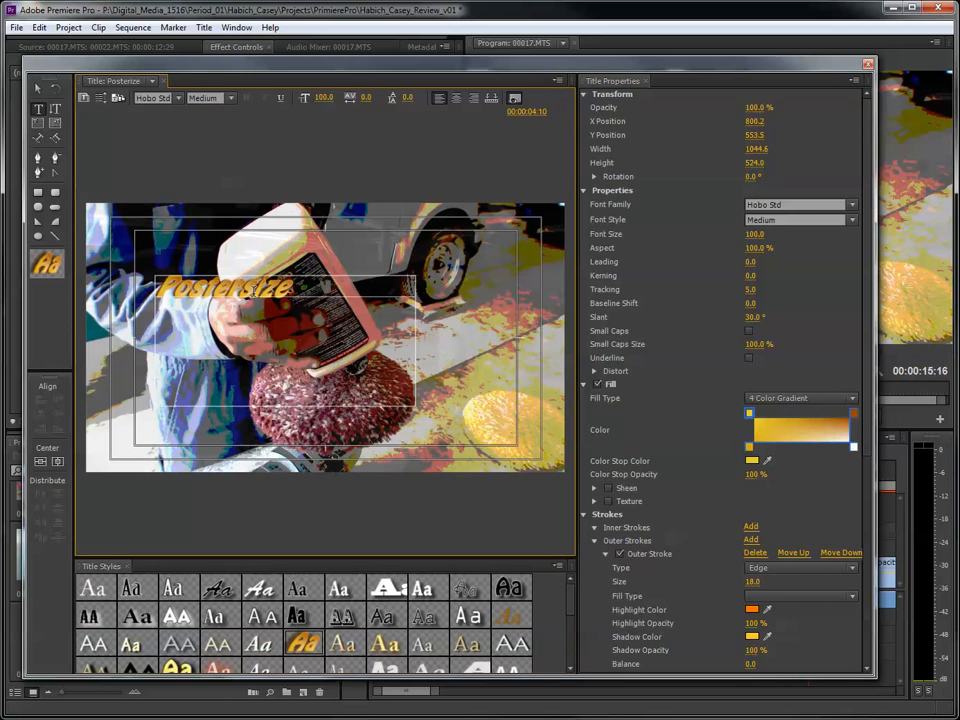
{"action": "key", "text": "BackSpace"}
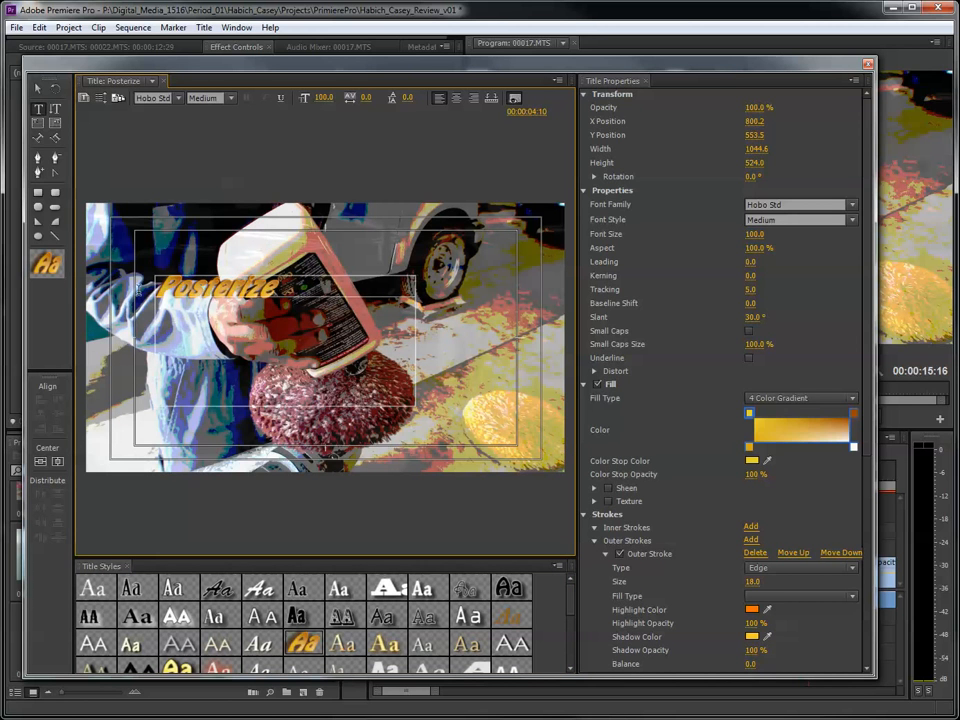
- Enlarge the "Posterize" text to font size 163 and move it to the frame's upper left, about X 581, Y 437
{"action": "left_click_drag", "start_coordinate": [320, 103], "coordinate": [383, 103]}
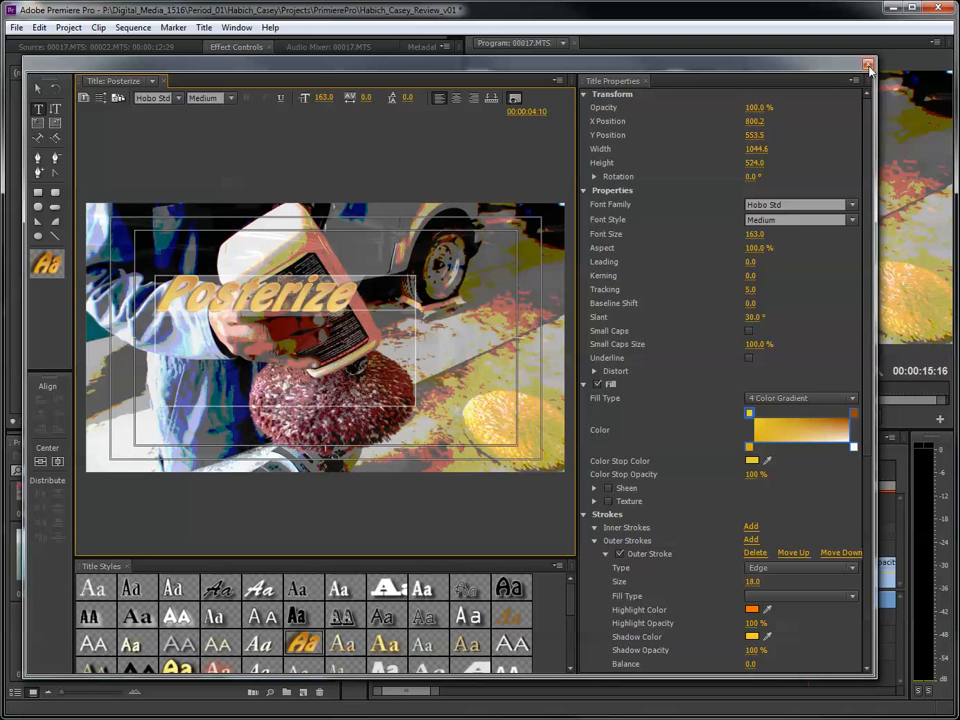
{"action": "left_click", "coordinate": [38, 88]}
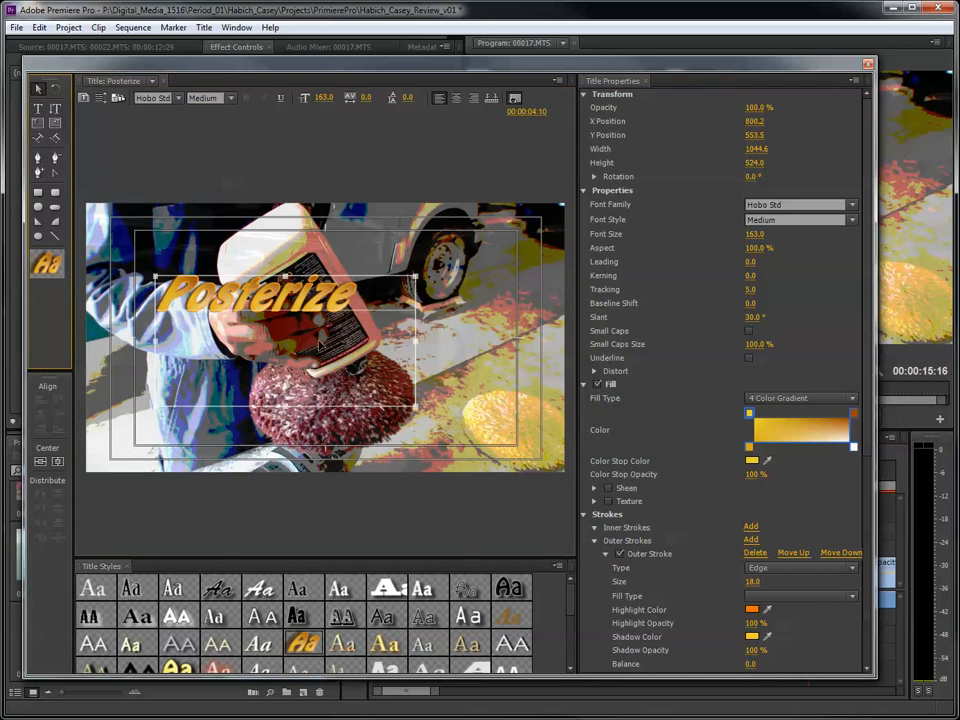
{"action": "left_click_drag", "start_coordinate": [292, 307], "coordinate": [238, 277]}
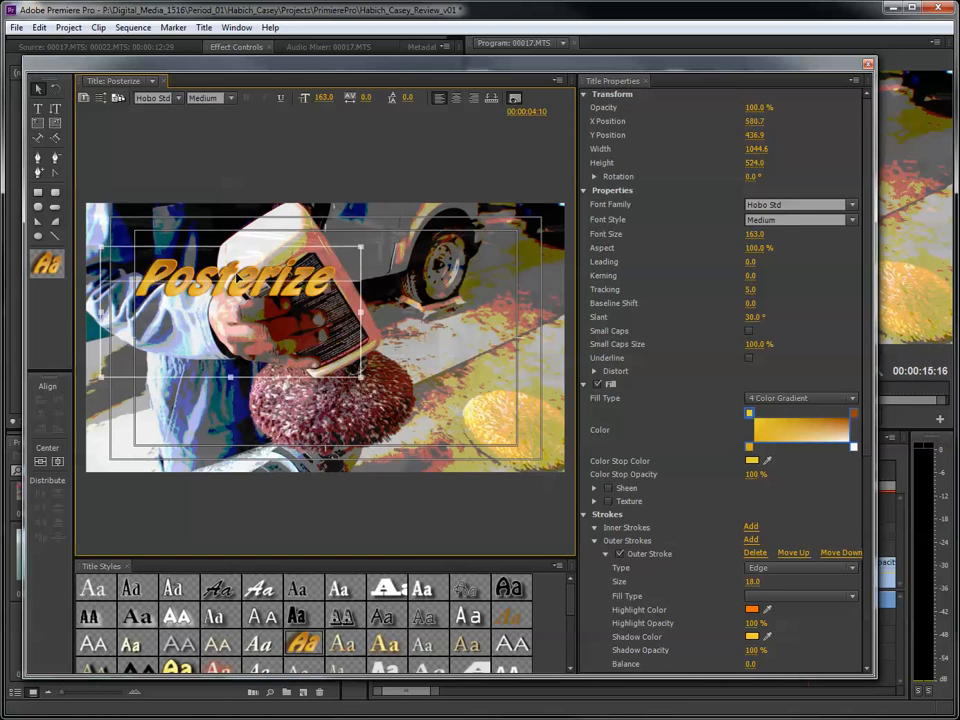
{"action": "left_click", "coordinate": [867, 65]}
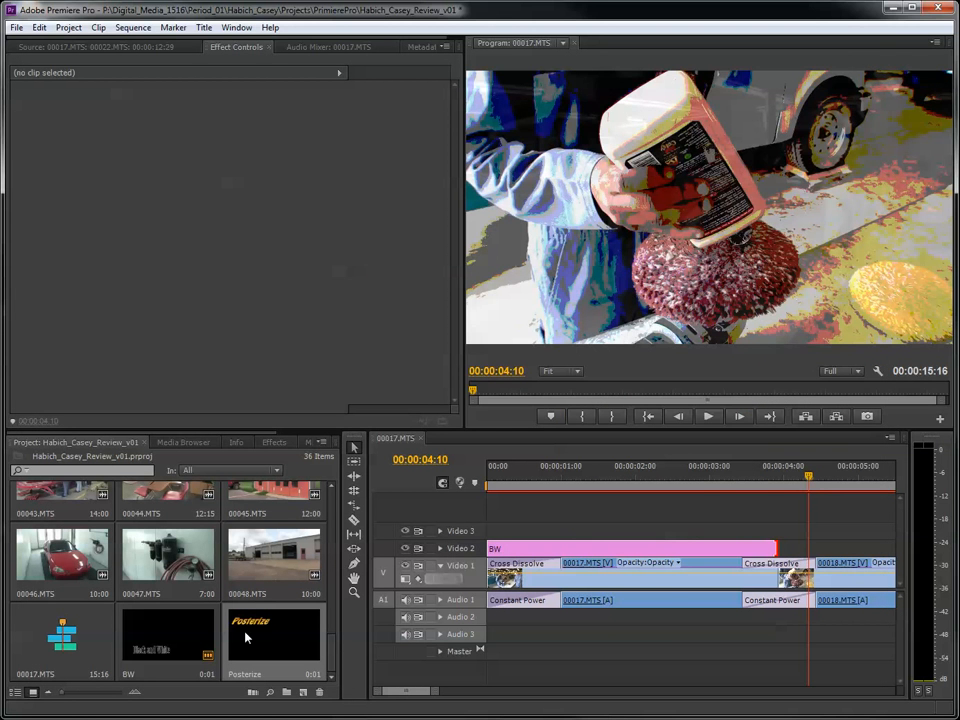
- Place the Posterize title directly after BW on Video 2 and extend it to 00:00:07:09, within the transition into 00021.MTS
{"action": "left_click_drag", "start_coordinate": [245, 637], "coordinate": [779, 553]}
{"action": "left_click_drag", "start_coordinate": [436, 691], "coordinate": [460, 692]}
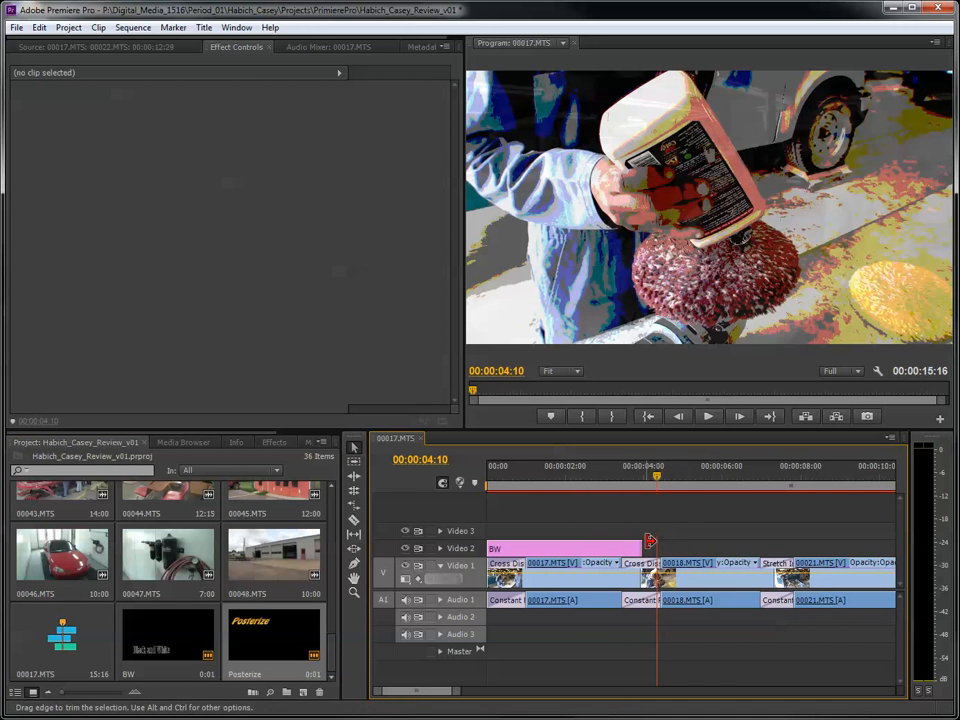
{"action": "left_click_drag", "start_coordinate": [650, 541], "coordinate": [786, 538]}
- Move the playhead to 00:00:04:29, reopen the Posterize title from its Video 2 clip, and close it
{"action": "mouse_move", "coordinate": [680, 473]}
{"action": "left_mouse_down"}
{"action": "mouse_move", "coordinate": [723, 476]}
{"action": "mouse_move", "coordinate": [682, 474]}
{"action": "left_mouse_up"}
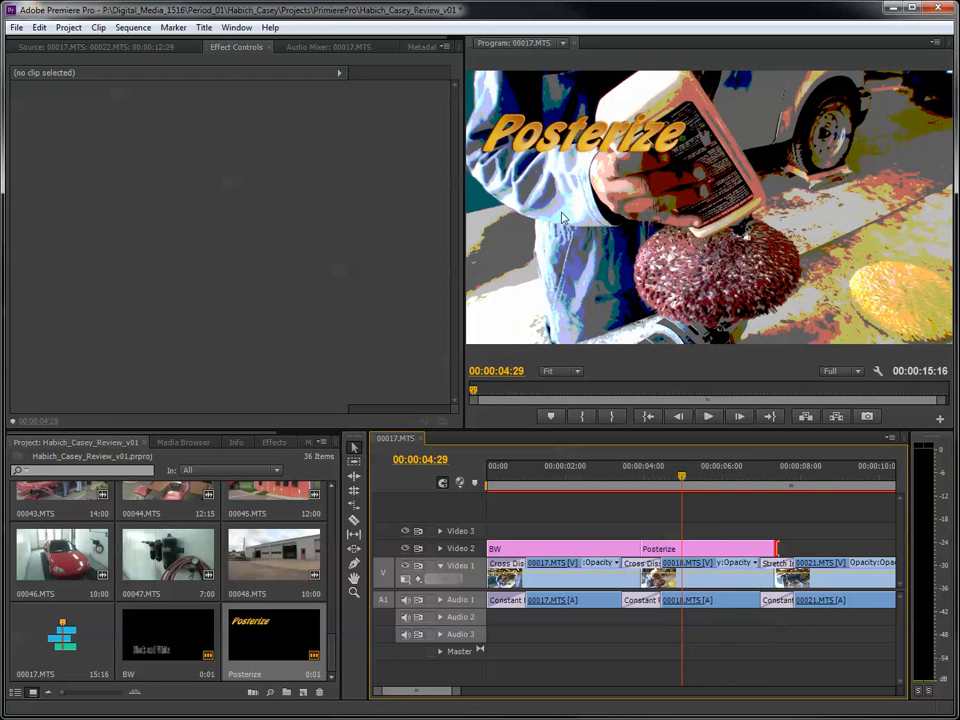
{"action": "double_click", "coordinate": [730, 550]}
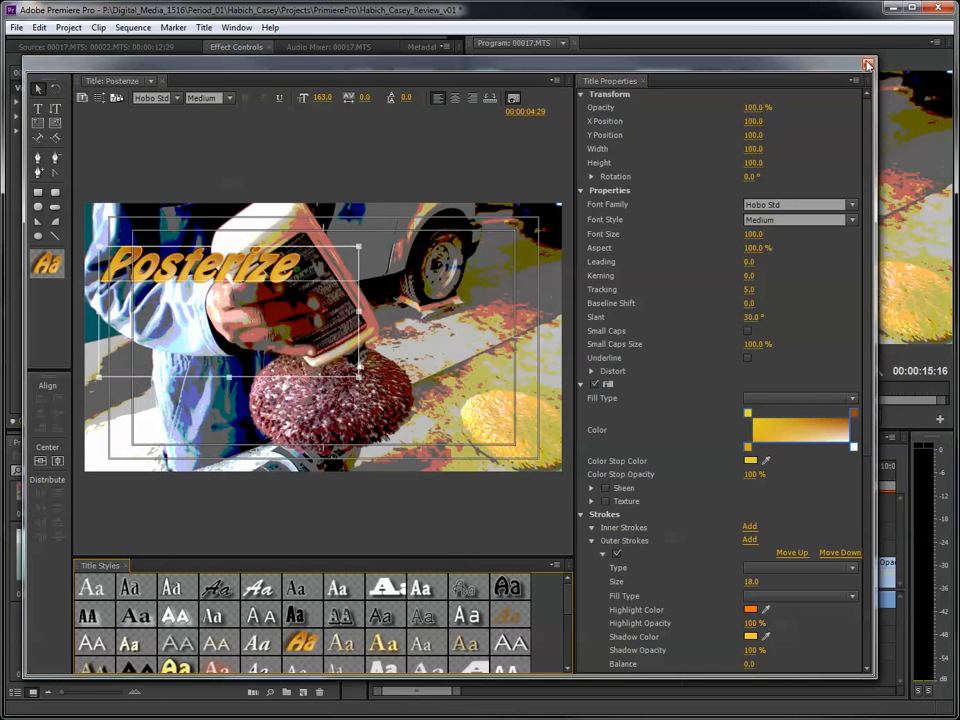
{"action": "left_click", "coordinate": [867, 65]}
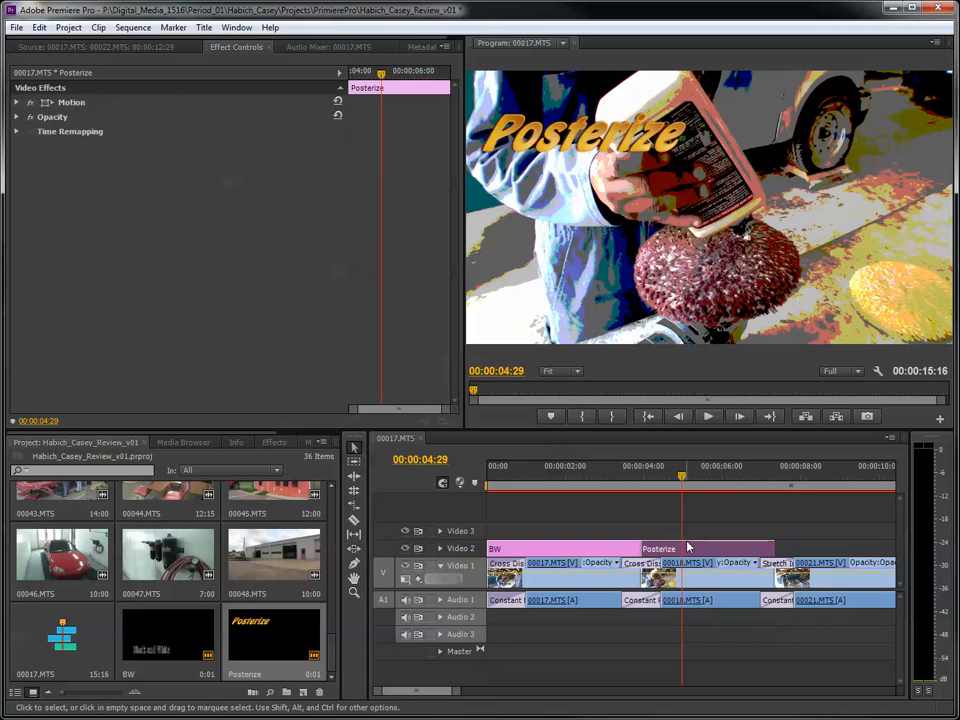
- Use the Posterize title clip's Motion effect to reposition the text into the frame's upper right corner
{"action": "left_click", "coordinate": [95, 47]}
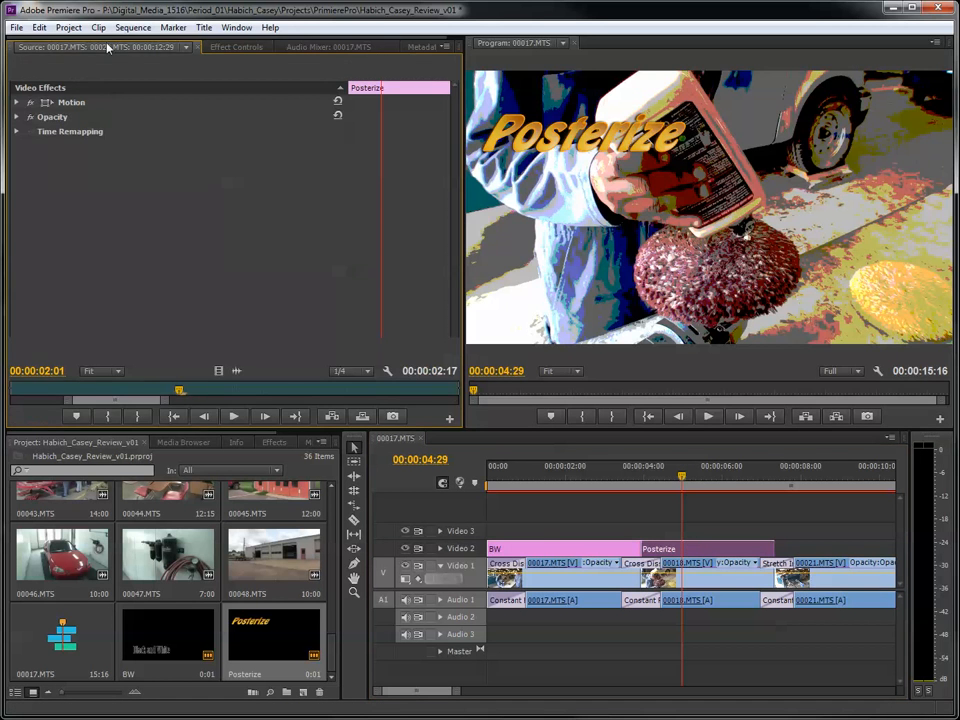
{"action": "left_click", "coordinate": [238, 47]}
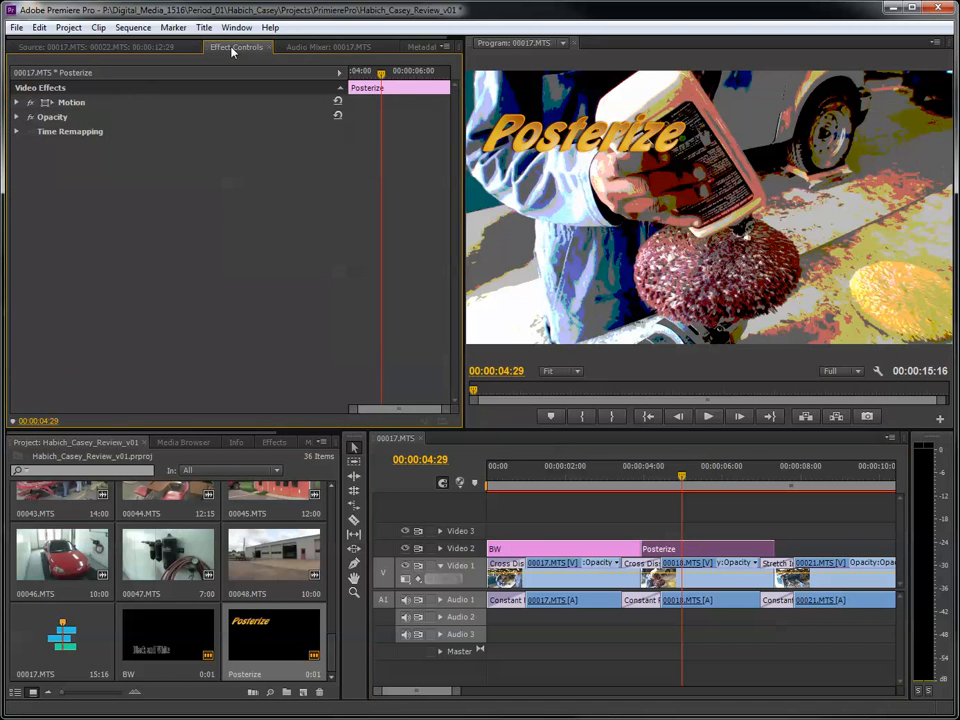
{"action": "left_click", "coordinate": [42, 107]}
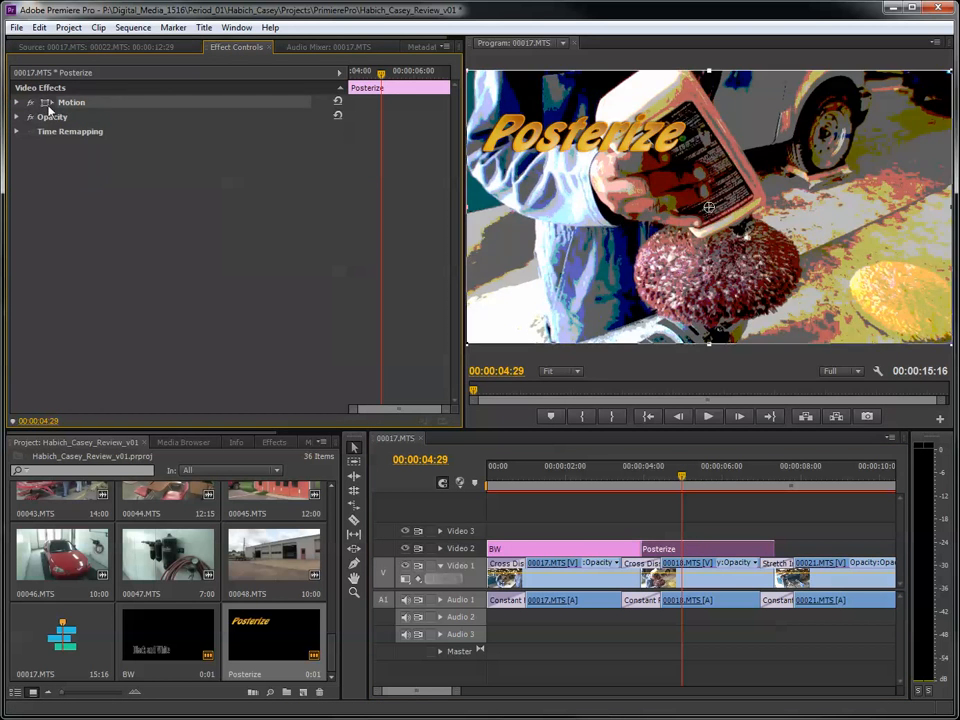
{"action": "left_click_drag", "start_coordinate": [590, 147], "coordinate": [830, 123]}
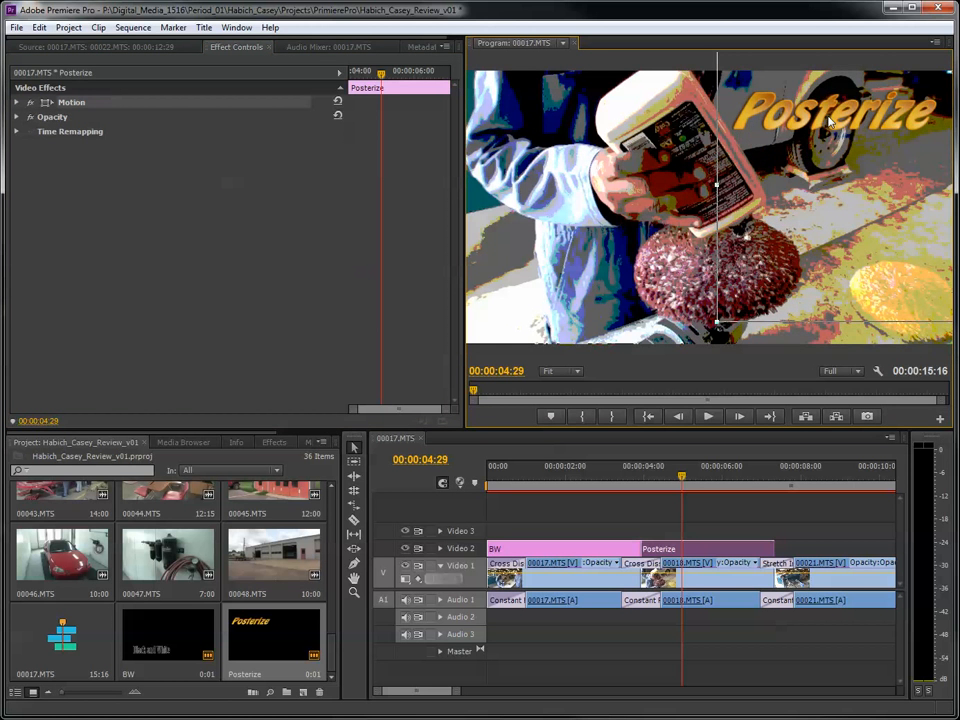
- Move the playhead to 00:00:10:22 over the blurred clip and create a 1440 by 1080 title named GB
{"action": "left_click_drag", "start_coordinate": [458, 690], "coordinate": [520, 690]}
{"action": "left_click_drag", "start_coordinate": [538, 477], "coordinate": [602, 474]}
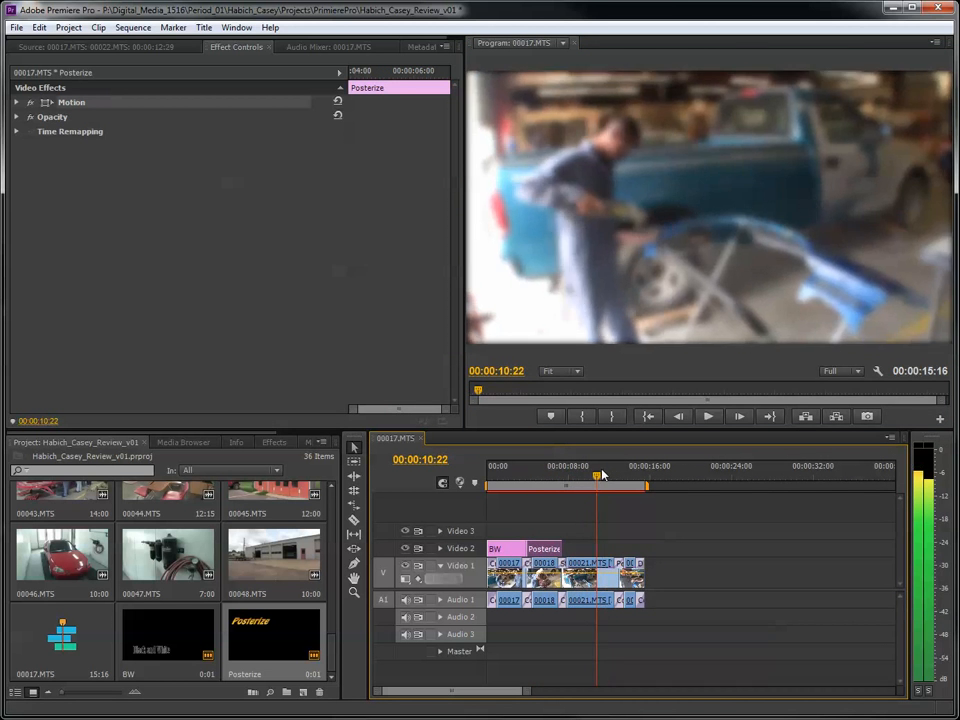
{"action": "left_click", "coordinate": [302, 692]}
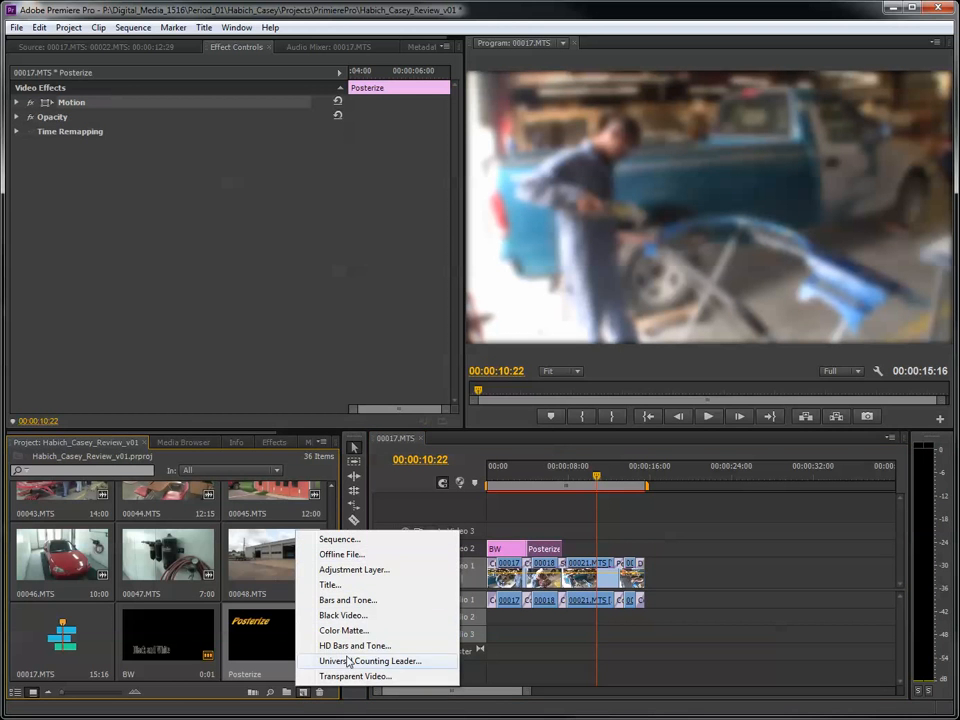
{"action": "left_click", "coordinate": [337, 588]}
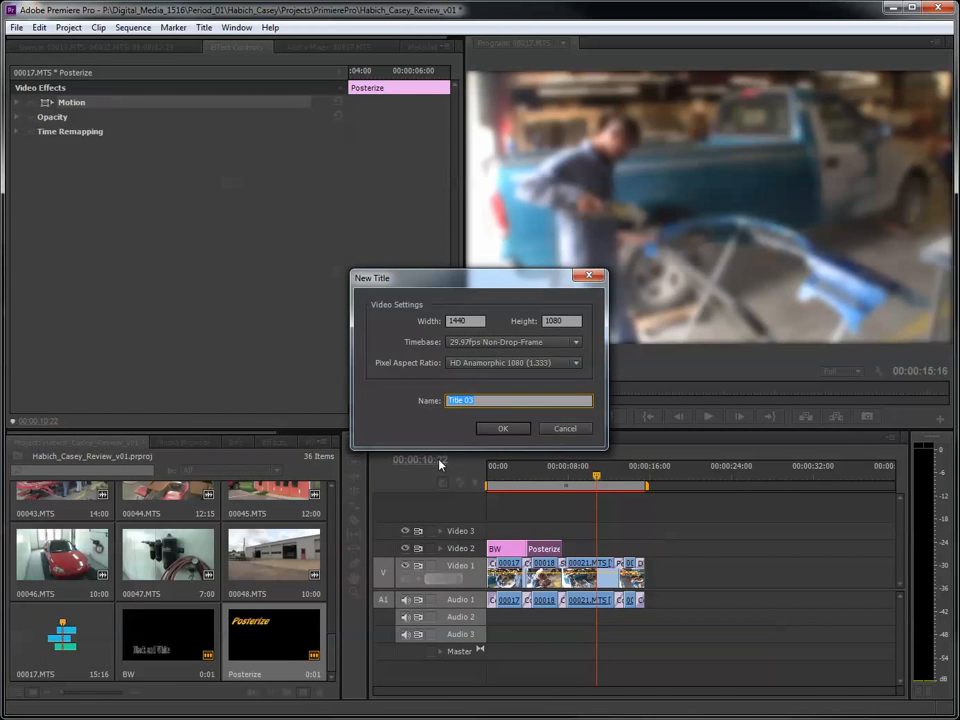
{"action": "type", "text": "GB"}
{"action": "left_click", "coordinate": [515, 432]}
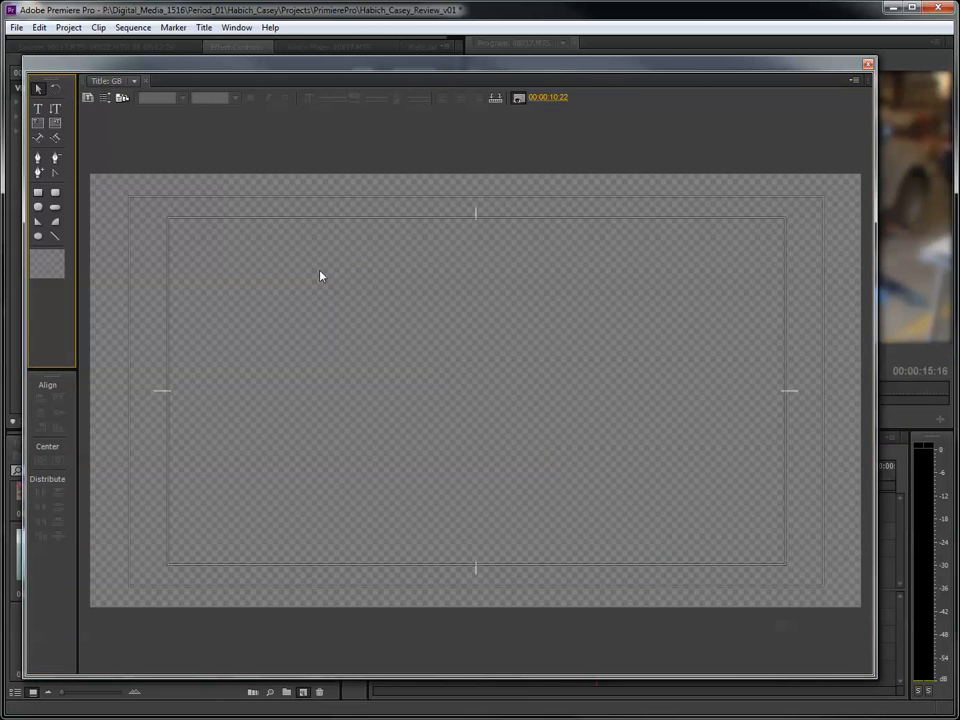
- Add the text "Gaussian Blur" in an area about 782 by 296 in the upper right part of the frame
{"action": "left_click", "coordinate": [42, 109]}
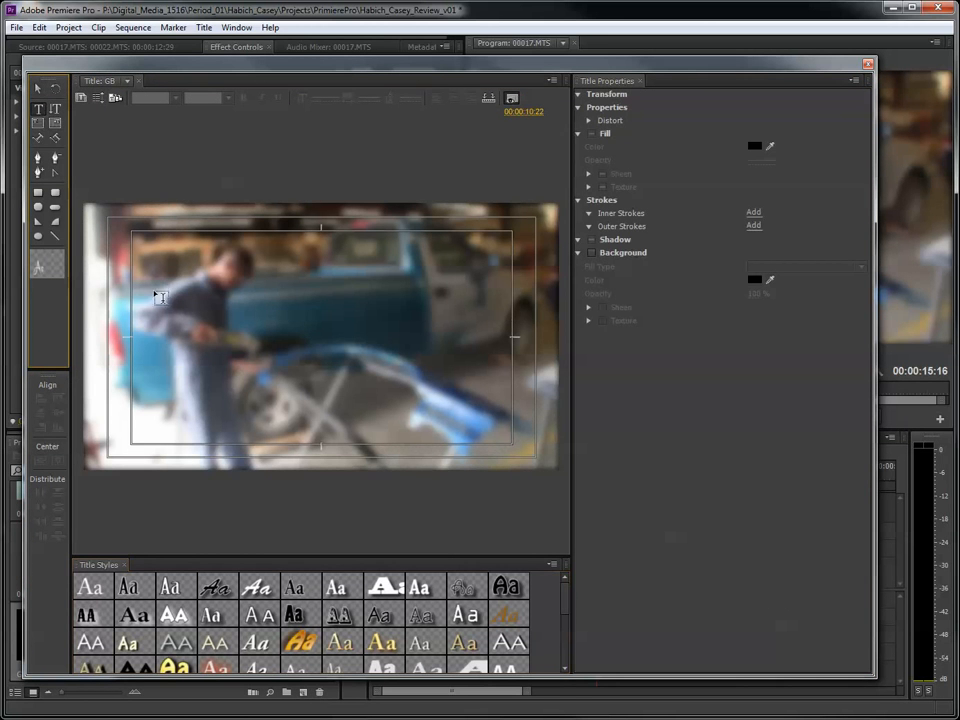
{"action": "left_click_drag", "start_coordinate": [297, 253], "coordinate": [490, 326]}
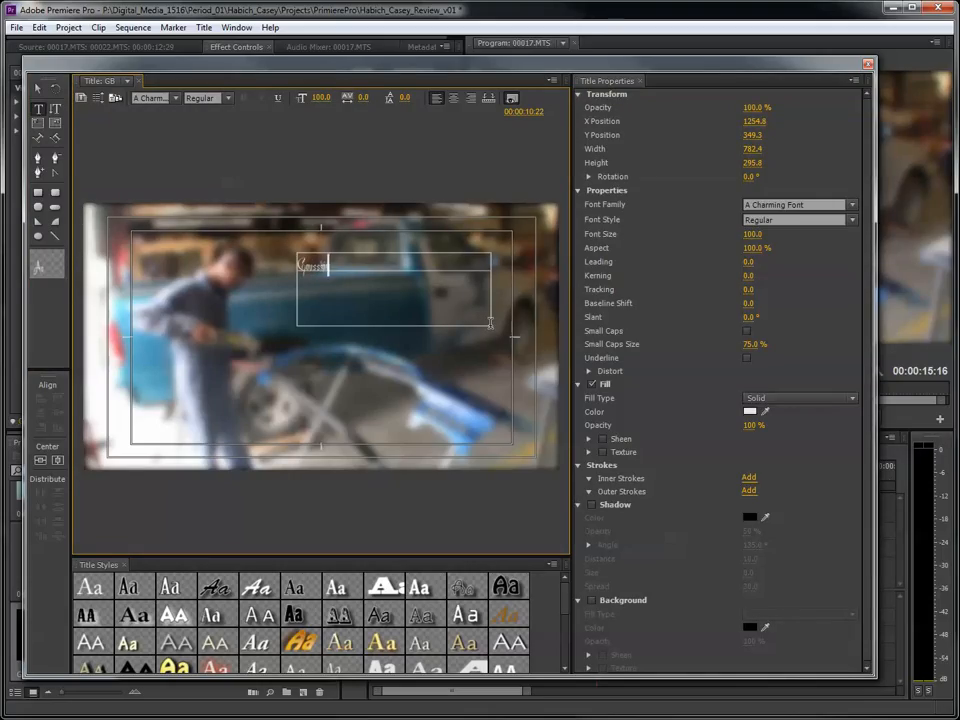
{"action": "type", "text": "Gaussian Blur"}
- Format the "Gaussian Blur" text with a green 00E225 fill and the Adobe Garamond Pro font at size 138
{"action": "left_click_drag", "start_coordinate": [351, 266], "coordinate": [280, 262]}
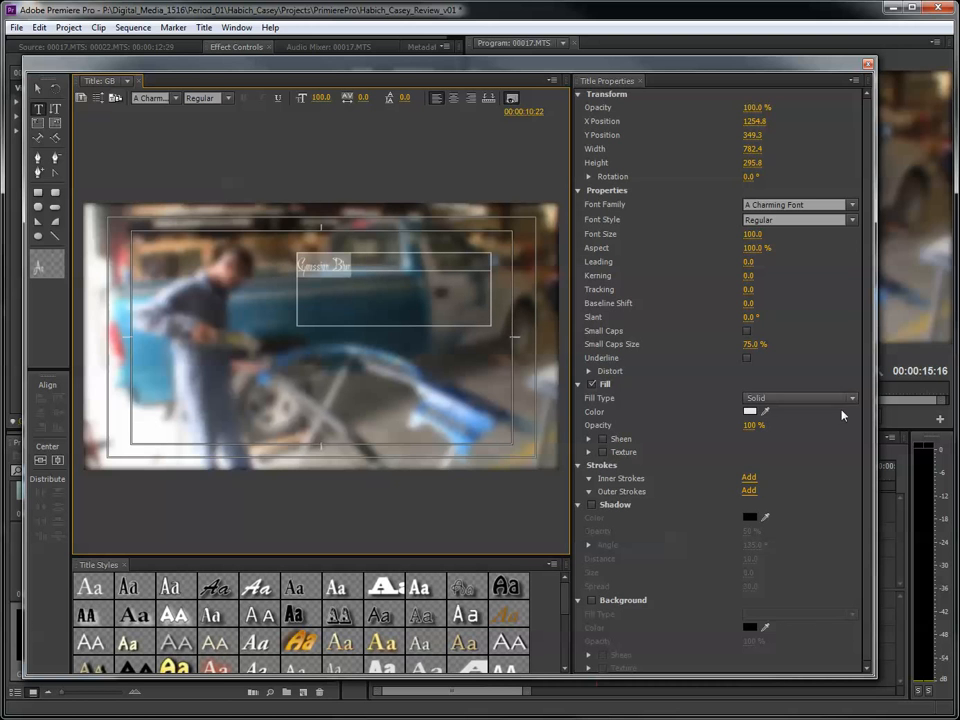
{"action": "left_click", "coordinate": [751, 413]}
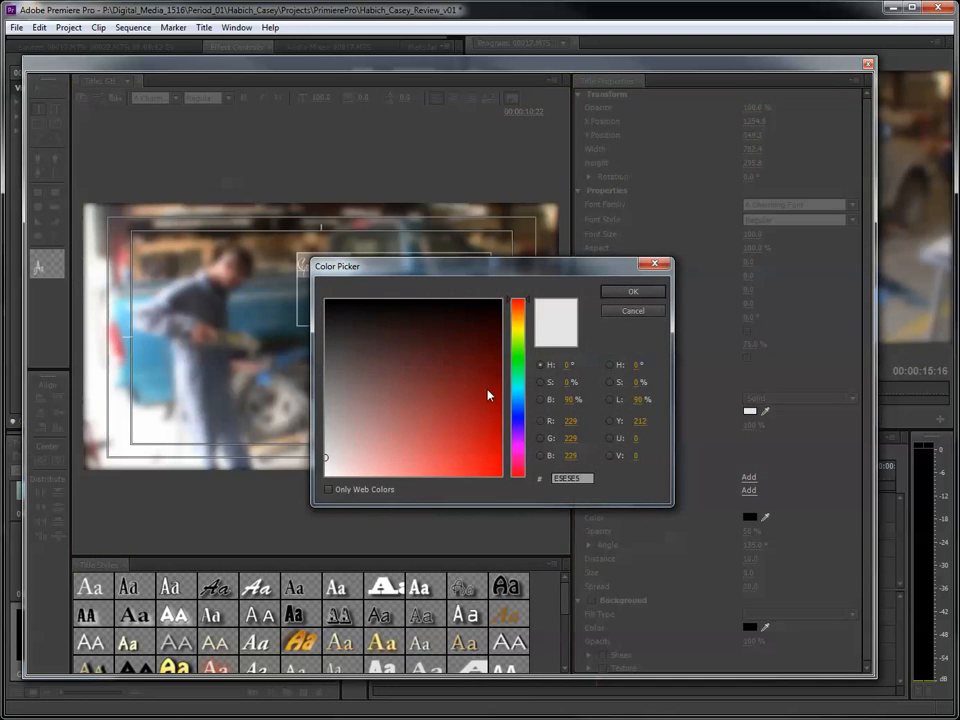
{"action": "left_click", "coordinate": [517, 370]}
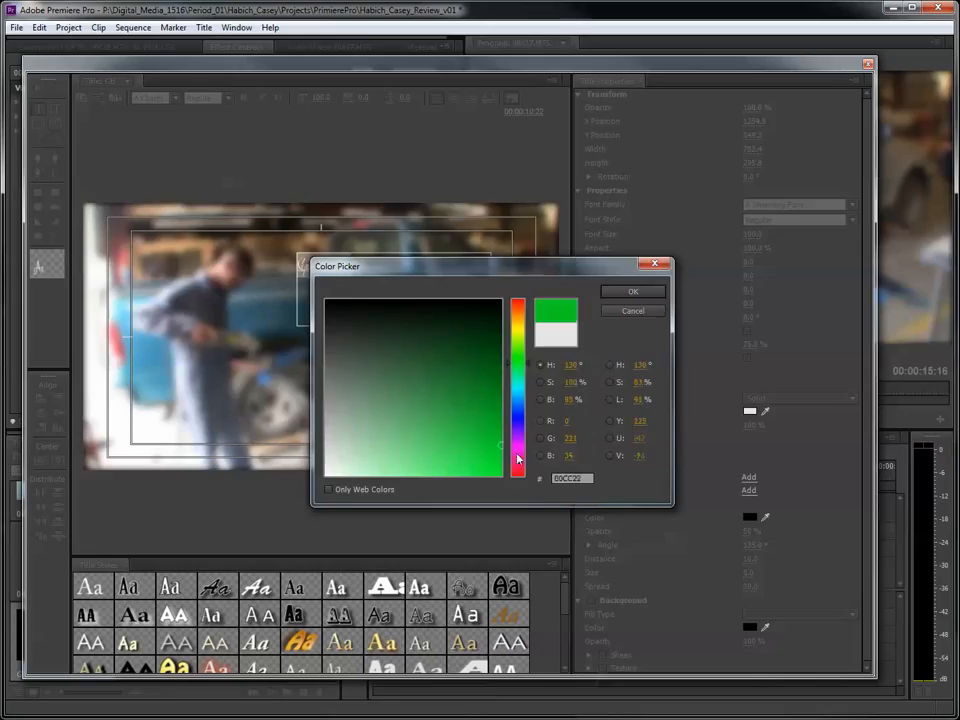
{"action": "left_click", "coordinate": [633, 291]}
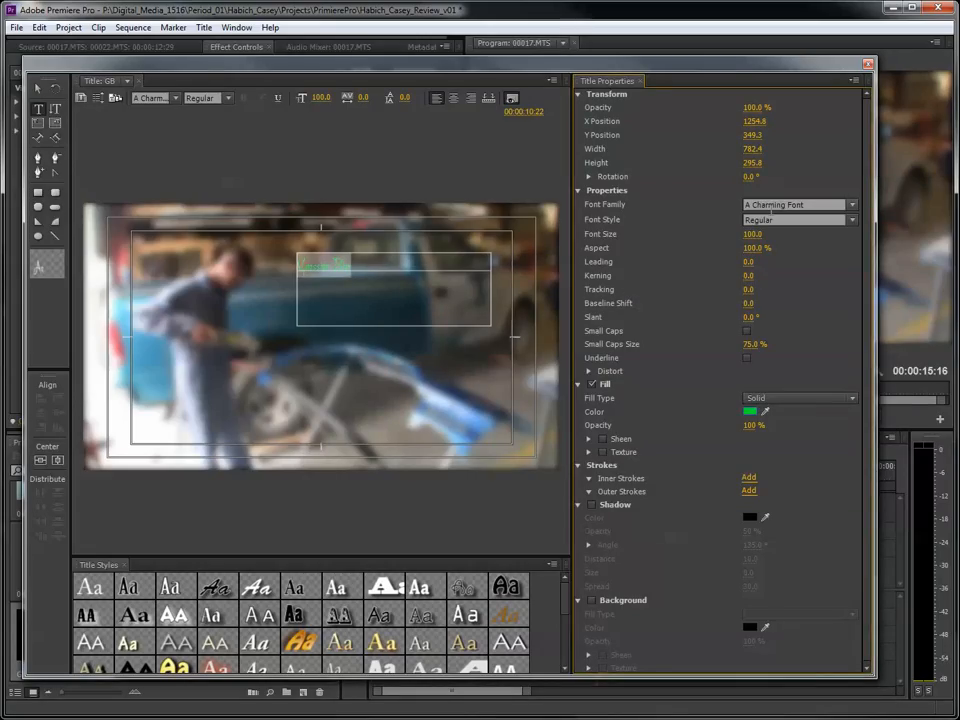
{"action": "left_click", "coordinate": [851, 209]}
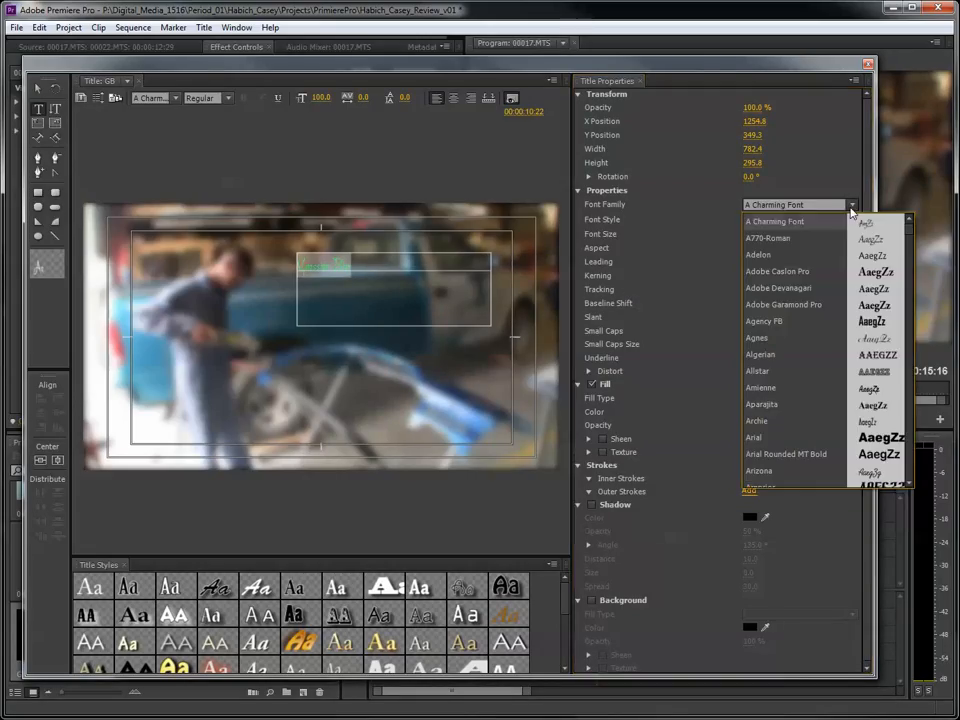
{"action": "left_click", "coordinate": [779, 309]}
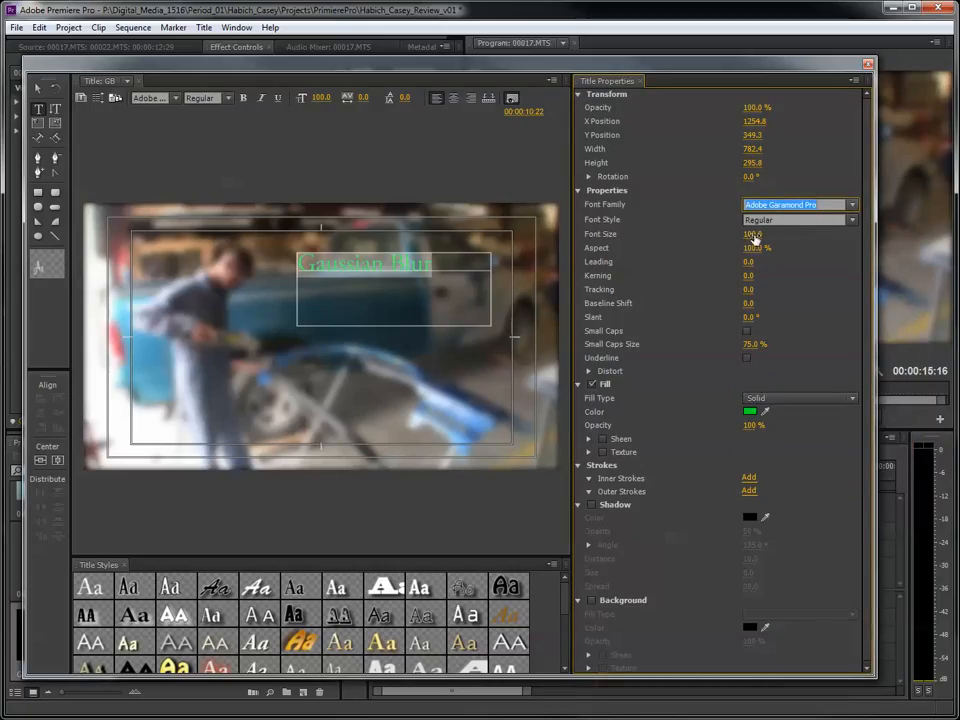
{"action": "left_click_drag", "start_coordinate": [753, 238], "coordinate": [791, 238]}
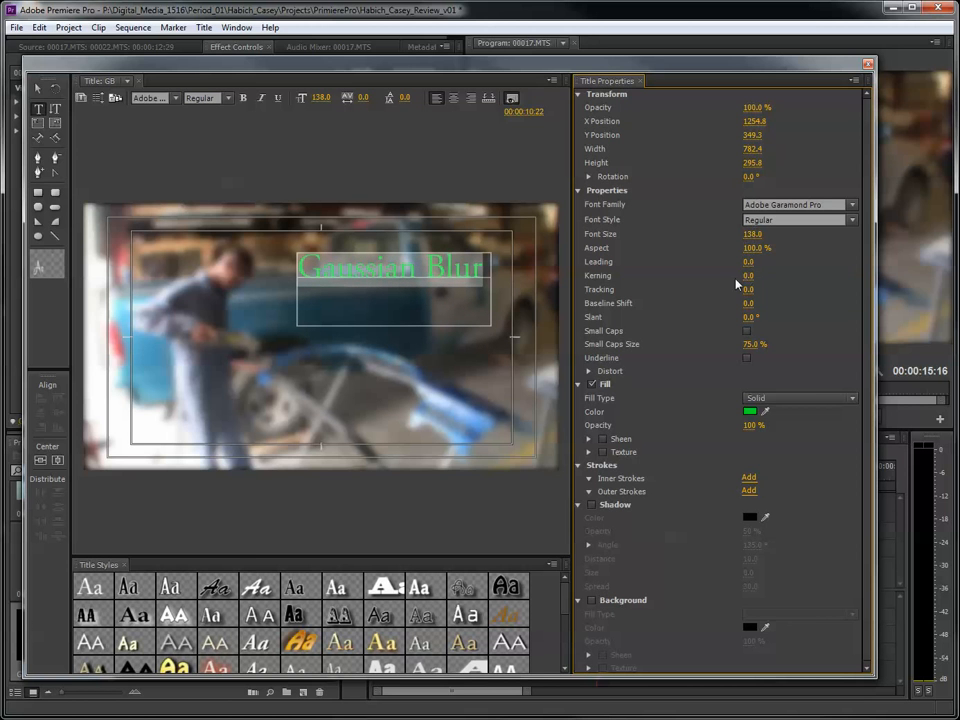
- Close the title and place GB directly after Posterize on Video 2, extended into the transition following 00021.MTS
{"action": "left_click", "coordinate": [868, 64]}
{"action": "left_click_drag", "start_coordinate": [57, 655], "coordinate": [620, 548]}
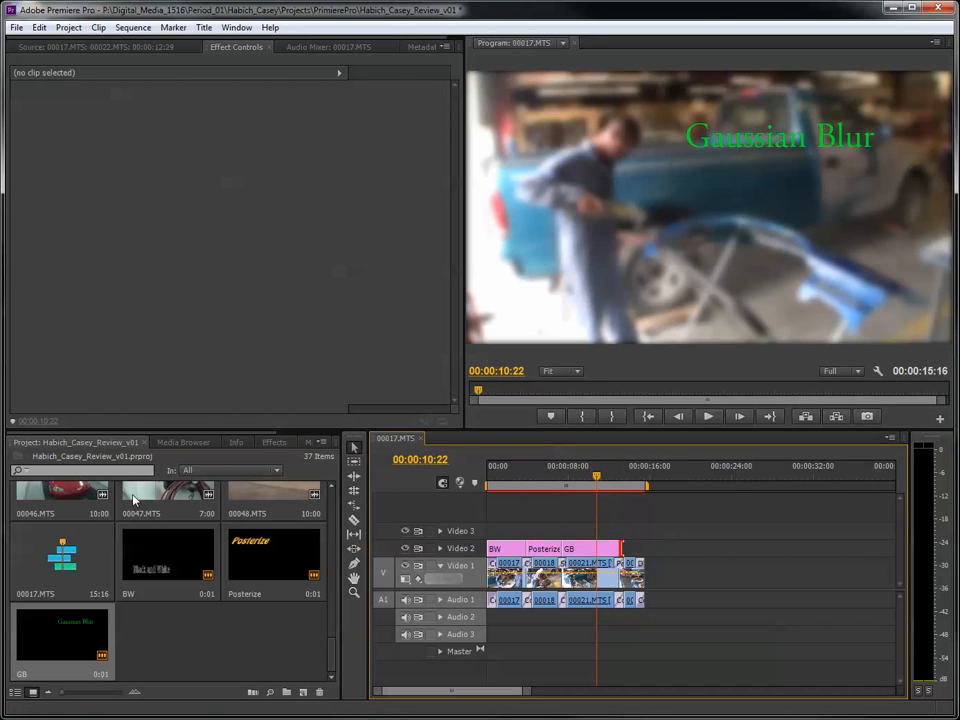
- Apply Cross Dissolve to the start of BW, both cuts between the Video 2 titles, and the end of GB
{"action": "left_click", "coordinate": [273, 442]}
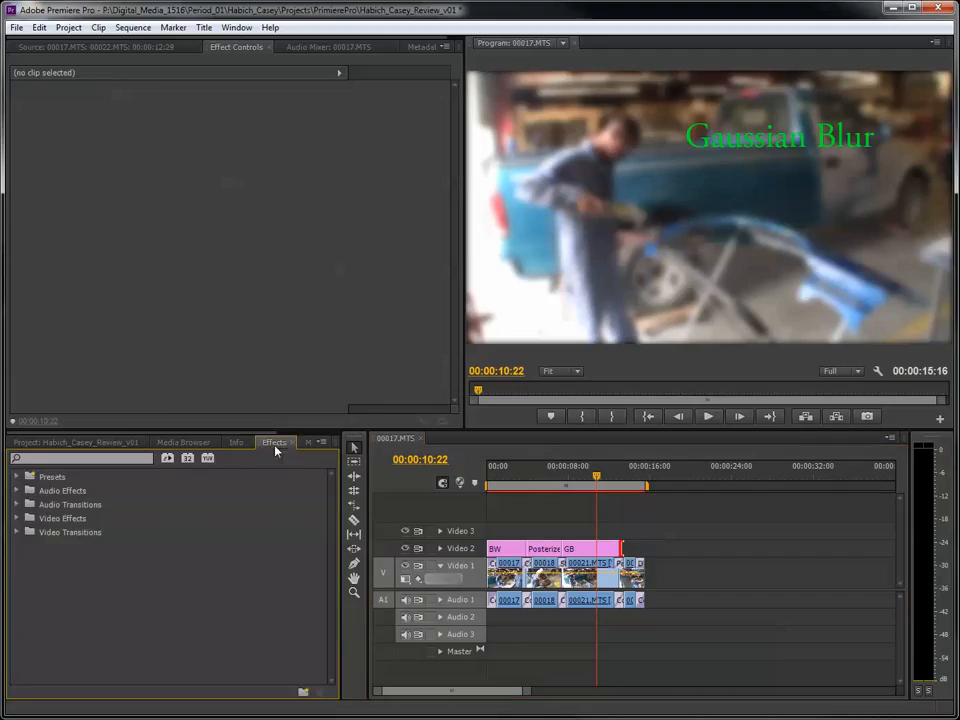
{"action": "left_click", "coordinate": [16, 533]}
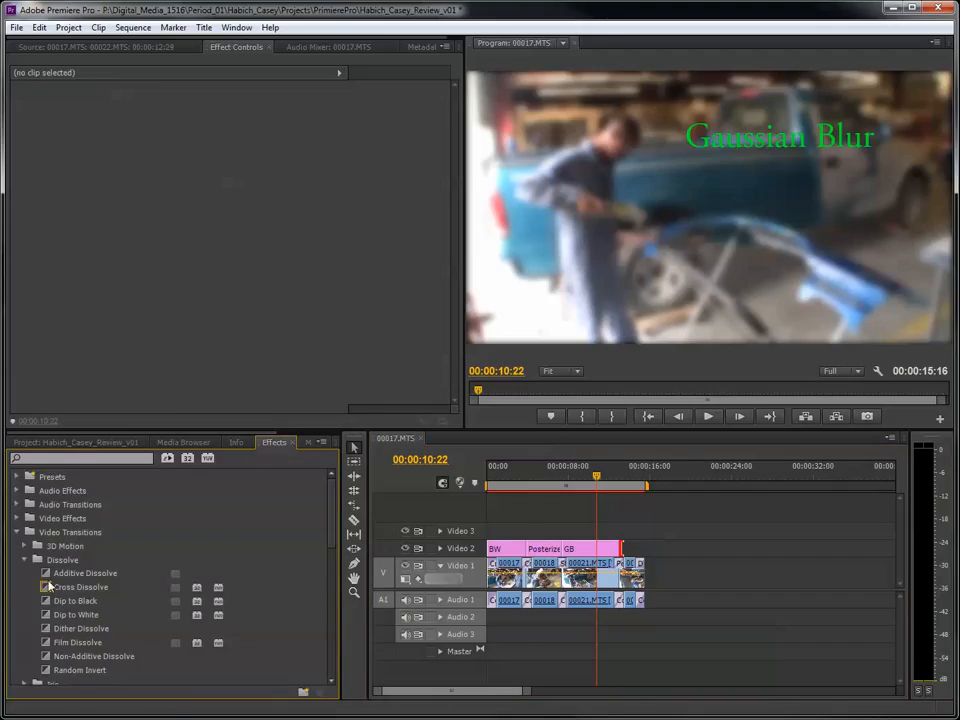
{"action": "left_click", "coordinate": [48, 586]}
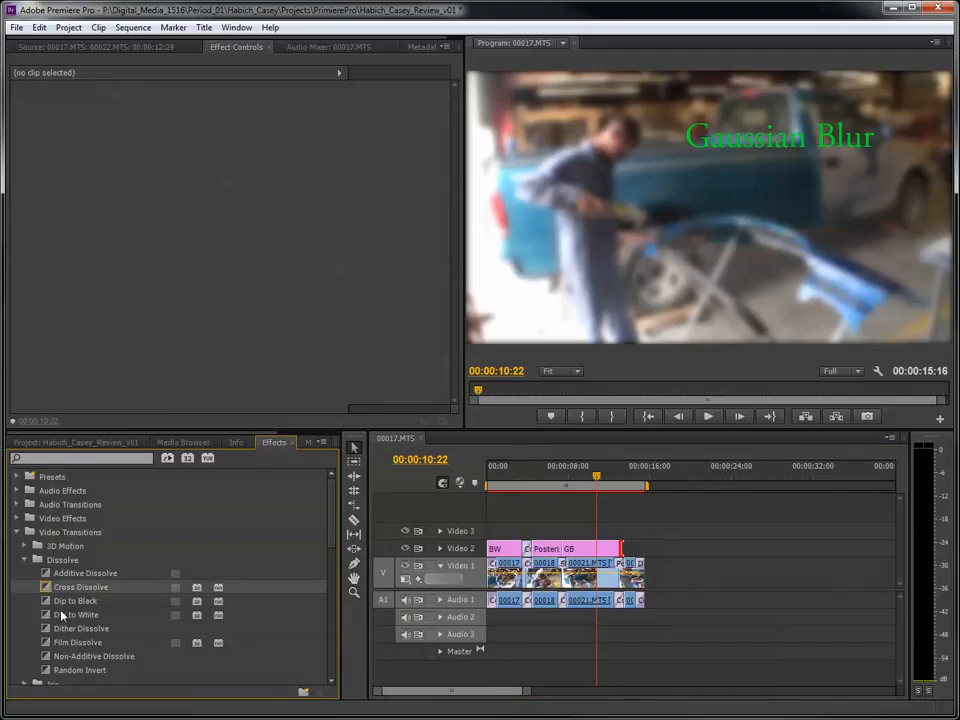
{"action": "left_click_drag", "start_coordinate": [67, 590], "coordinate": [560, 550]}
{"action": "left_click_drag", "start_coordinate": [101, 594], "coordinate": [577, 592]}
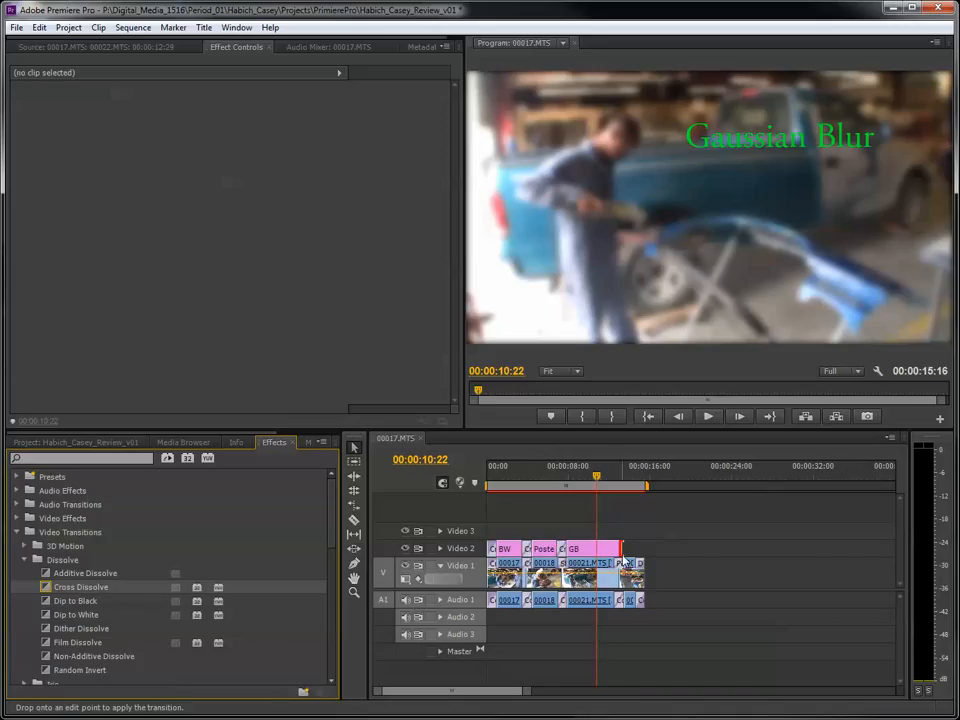
{"action": "left_click_drag", "start_coordinate": [620, 549], "coordinate": [618, 549]}
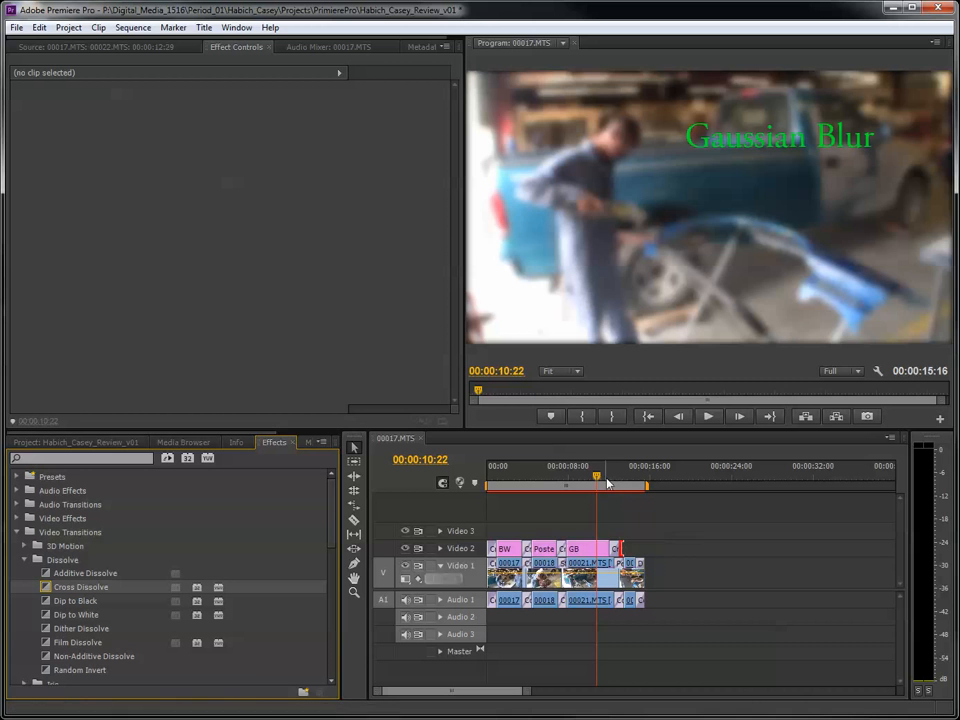
- Play the whole sequence from the start to review the titles and their dissolves
{"action": "key", "text": "Home"}
{"action": "key", "text": "space"}
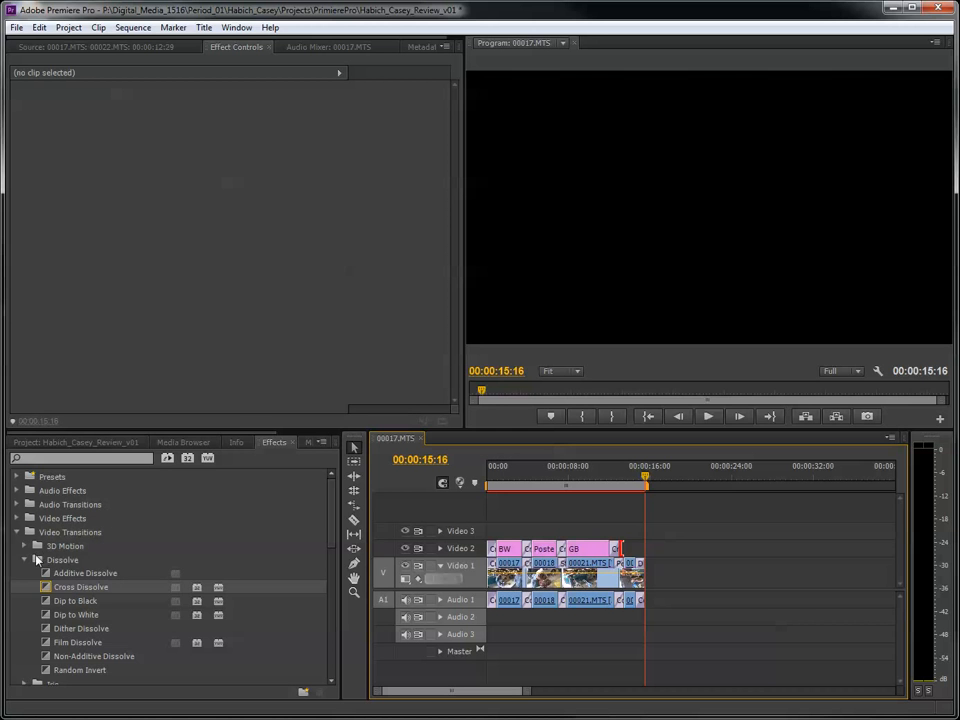
- Collapse the video transition folders, return to the project items, and move the playhead to 00:00:10:20
{"action": "left_click", "coordinate": [25, 560]}
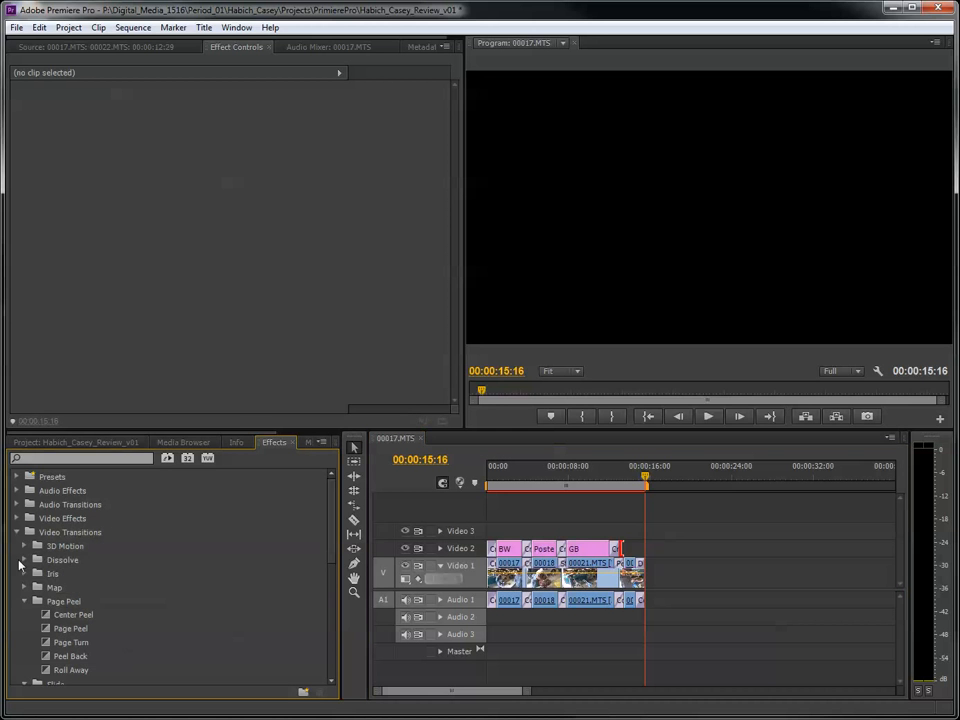
{"action": "left_click", "coordinate": [16, 532]}
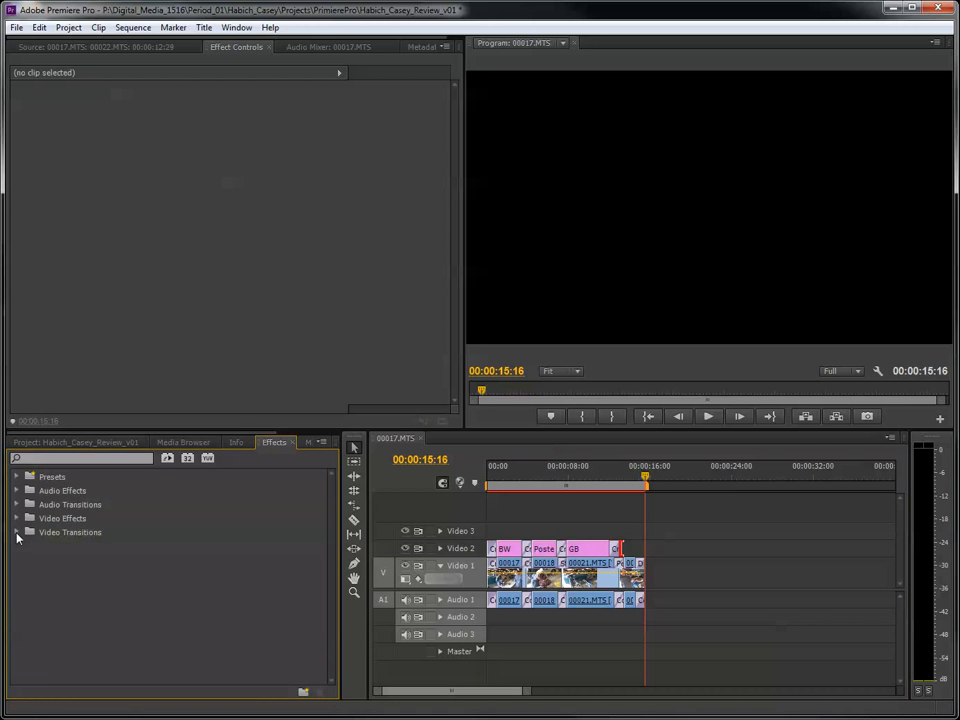
{"action": "left_click", "coordinate": [30, 442]}
{"action": "left_click_drag", "start_coordinate": [650, 483], "coordinate": [596, 501]}
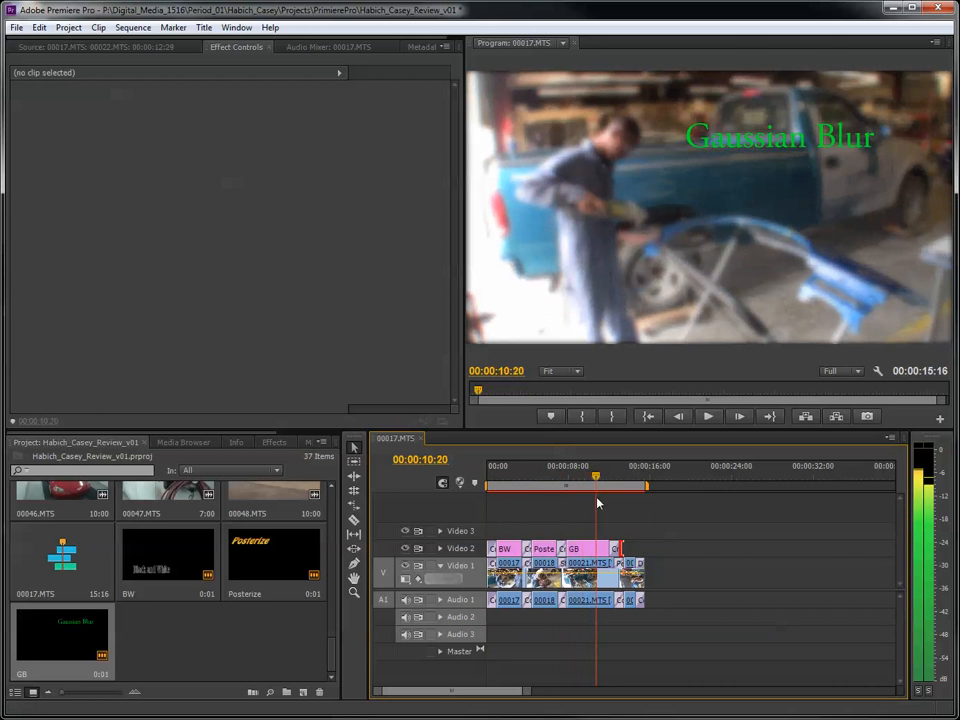
{"action": "left_click", "coordinate": [270, 287]}
{"action": "left_click", "coordinate": [546, 279]}
{"action": "left_click", "coordinate": [280, 645]}
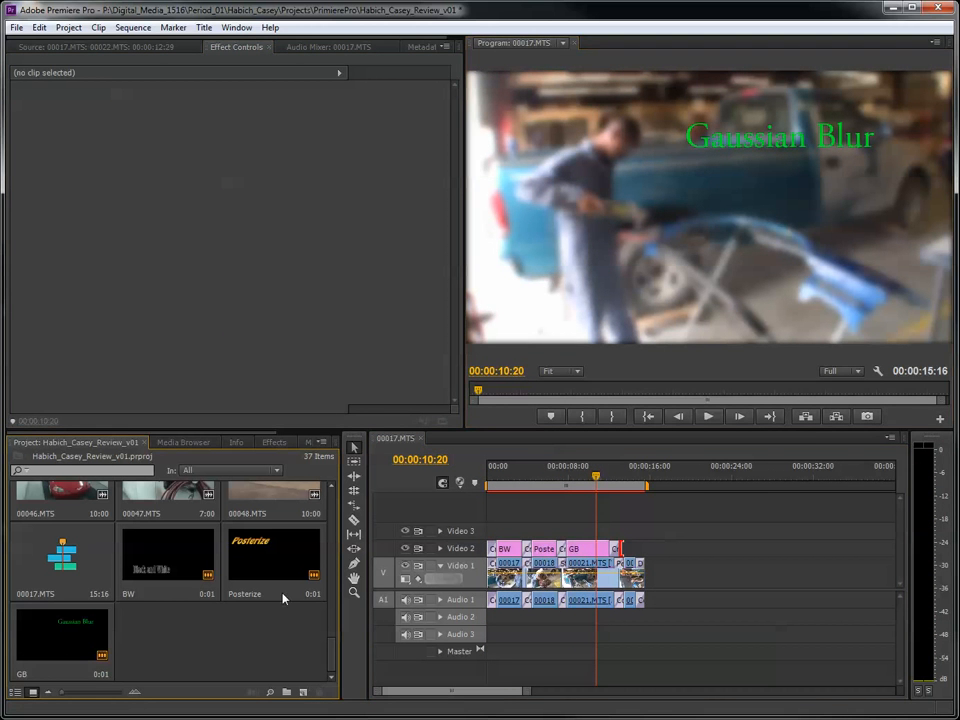
{"action": "left_click", "coordinate": [259, 253]}
{"action": "left_click", "coordinate": [564, 241]}
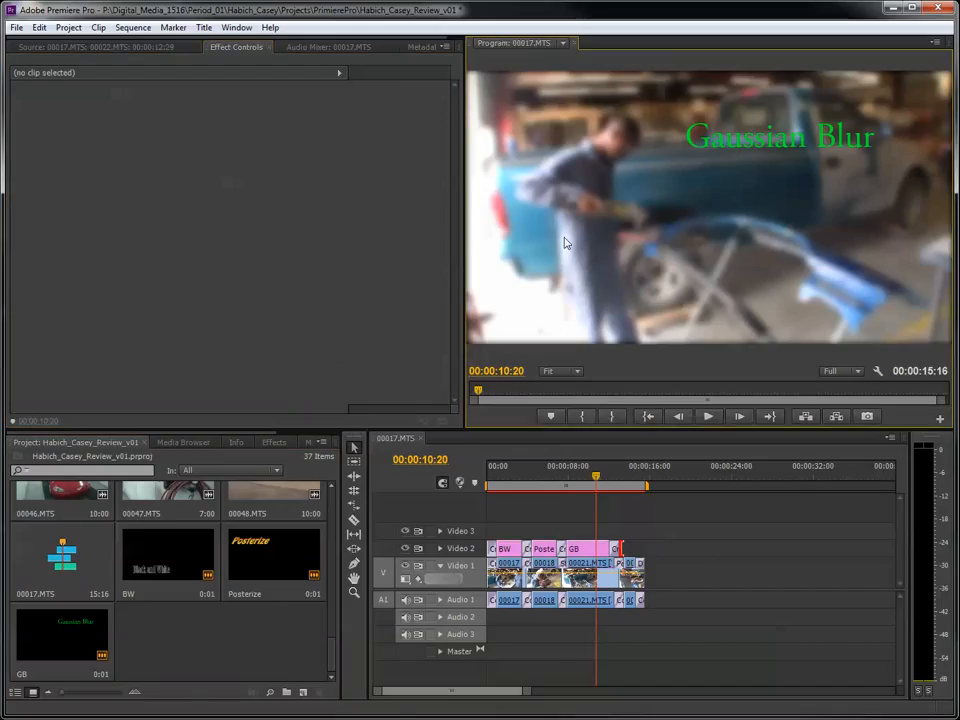
{"action": "left_click", "coordinate": [728, 518]}
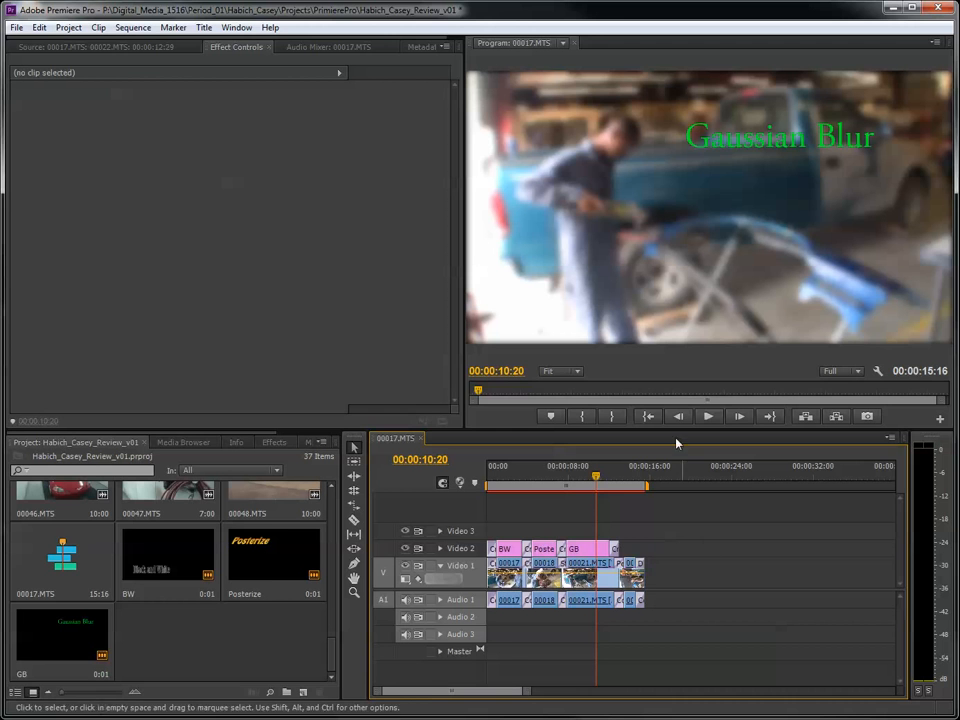
{"action": "left_click", "coordinate": [175, 263]}
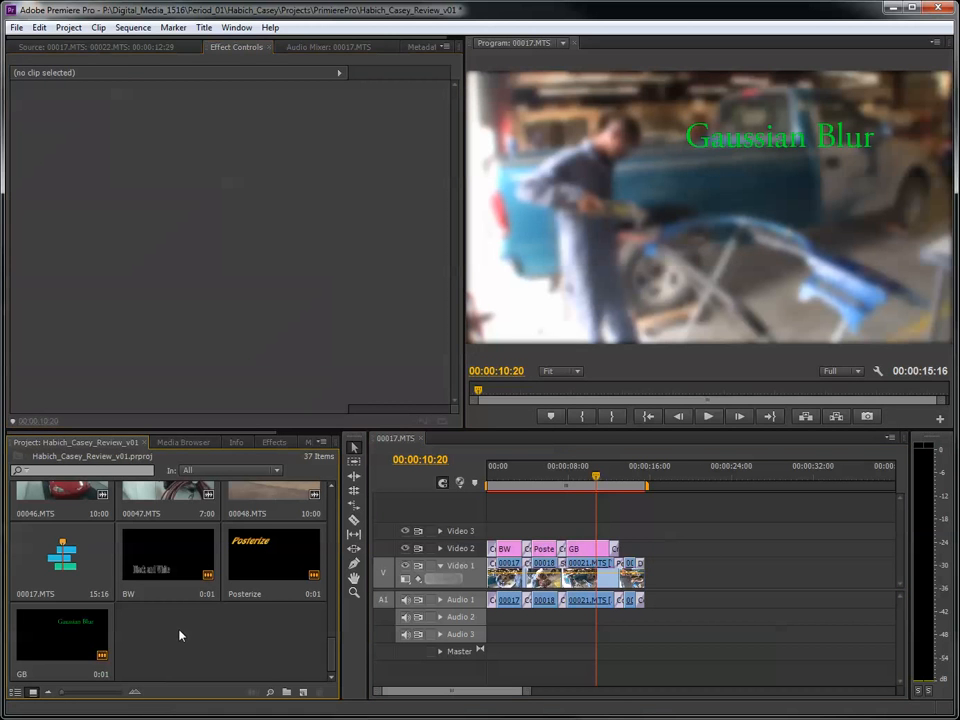
{"action": "left_click", "coordinate": [650, 302]}
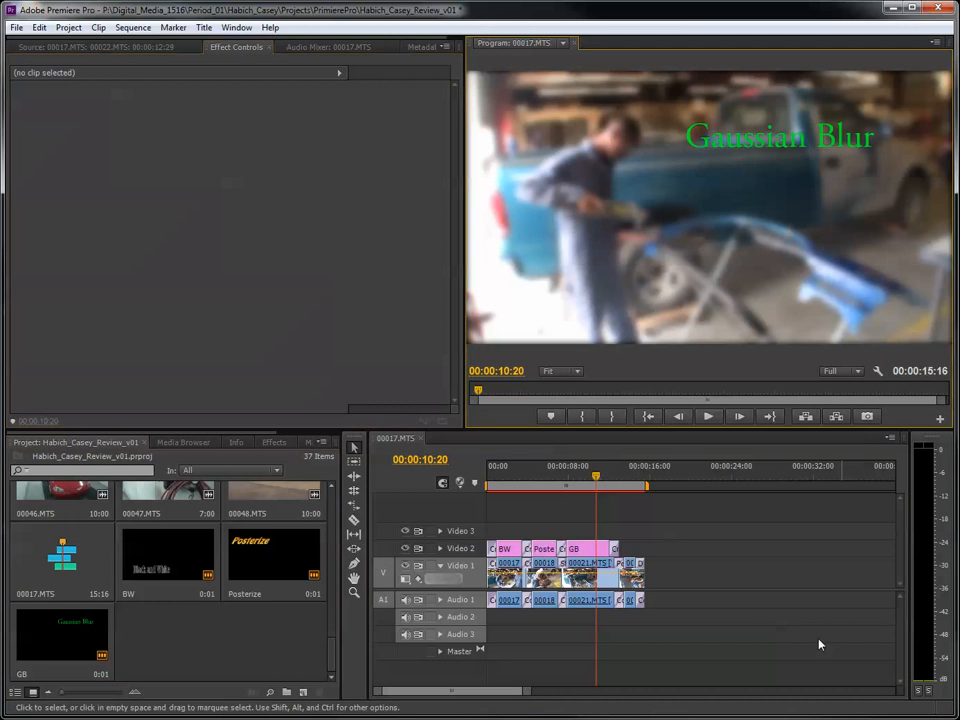
{"action": "left_click", "coordinate": [755, 597]}
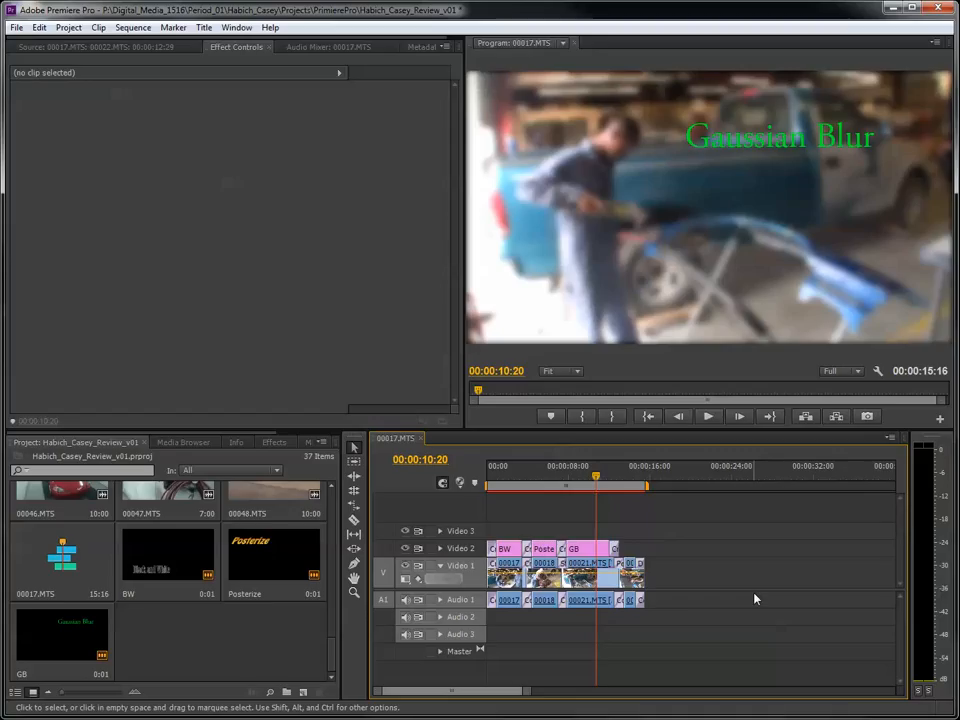
- Open the media export settings for the sequence and set the format to H.264
{"action": "left_click", "coordinate": [15, 30]}
{"action": "mouse_move", "coordinate": [115, 362]}
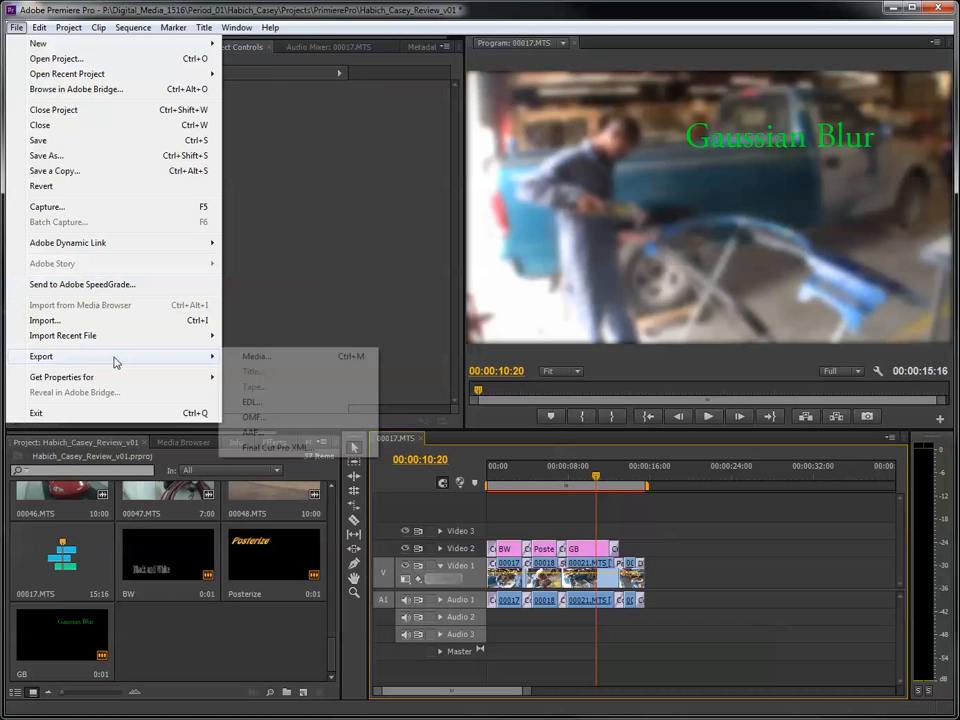
{"action": "left_click", "coordinate": [250, 360]}
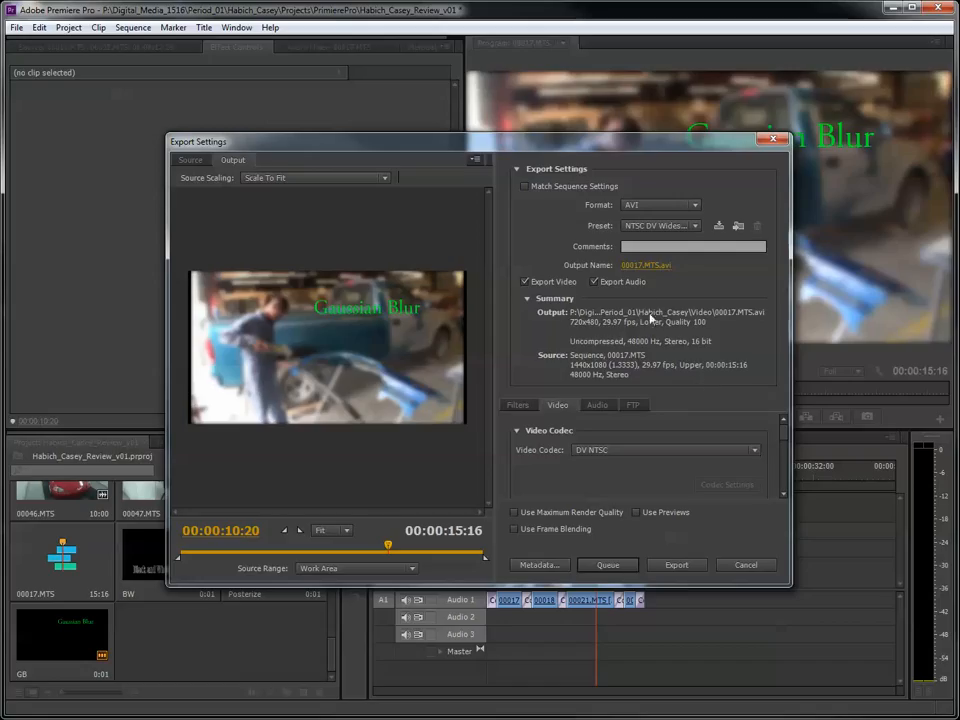
{"action": "left_click", "coordinate": [636, 207]}
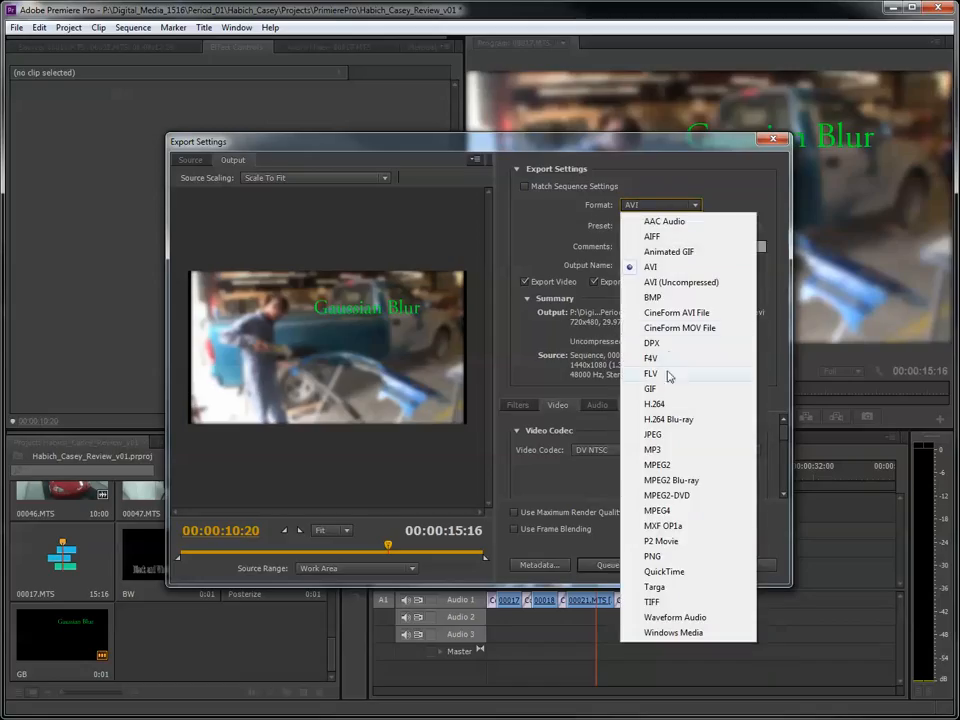
{"action": "left_click", "coordinate": [655, 405]}
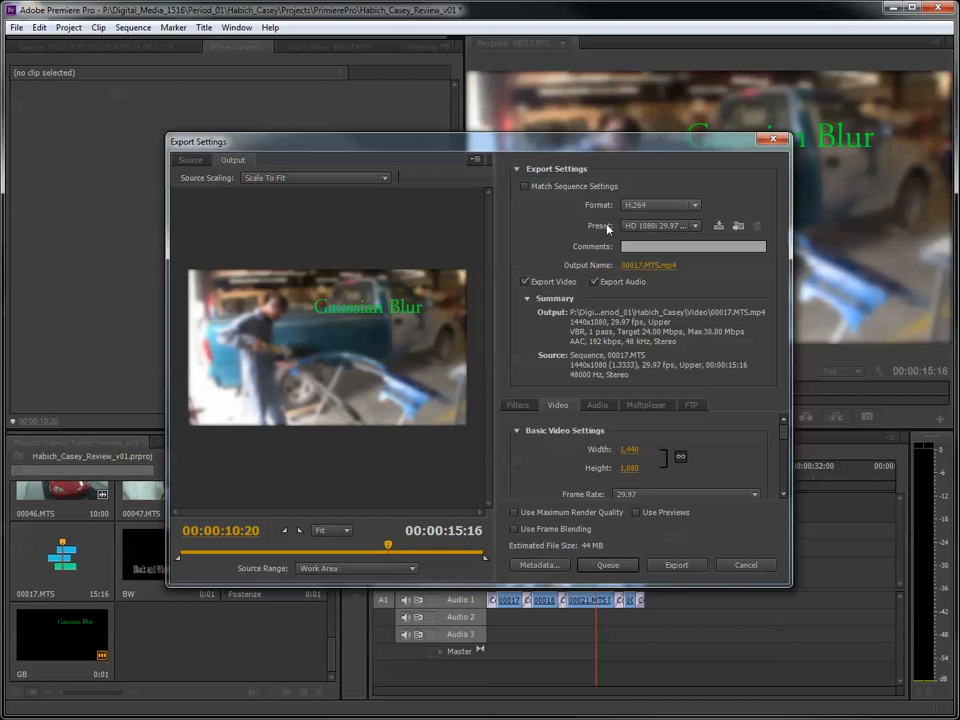
- Set the export preset to YouTube HD 1080p 29.97
{"action": "left_click", "coordinate": [662, 225]}
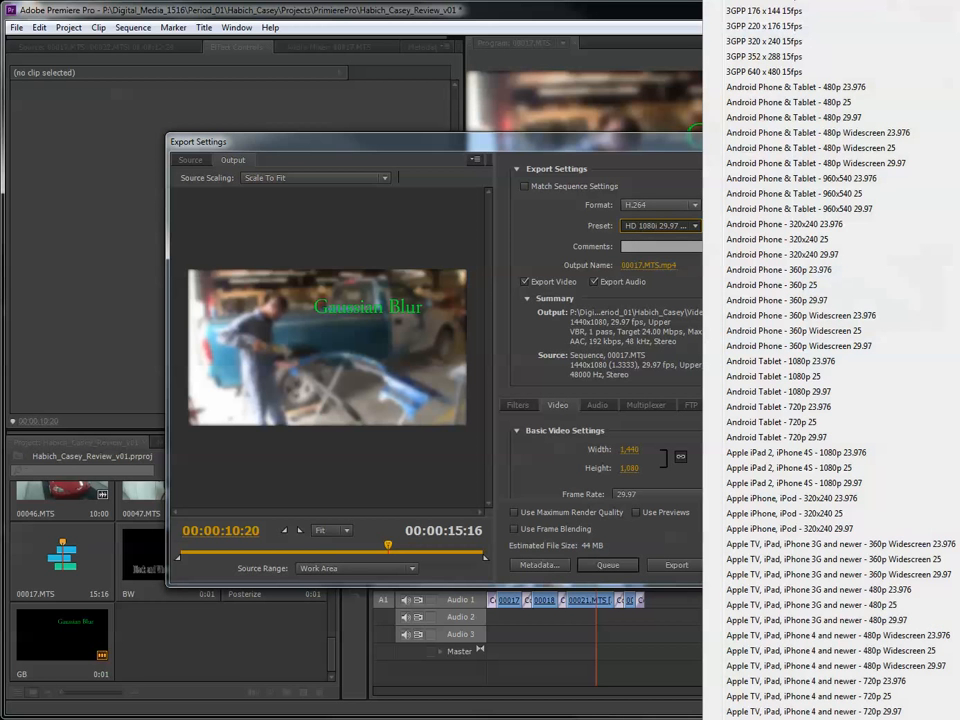
{"action": "scroll", "coordinate": [830, 360], "scroll_direction": "down", "scroll_amount": 16}
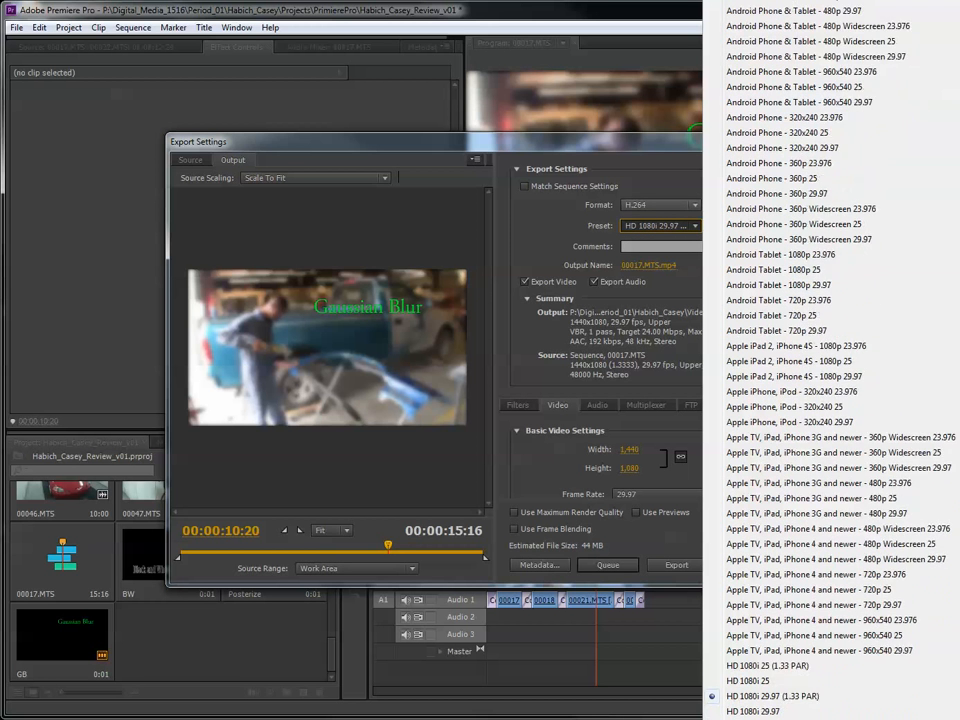
{"action": "scroll", "coordinate": [830, 360], "scroll_direction": "down", "scroll_amount": 6}
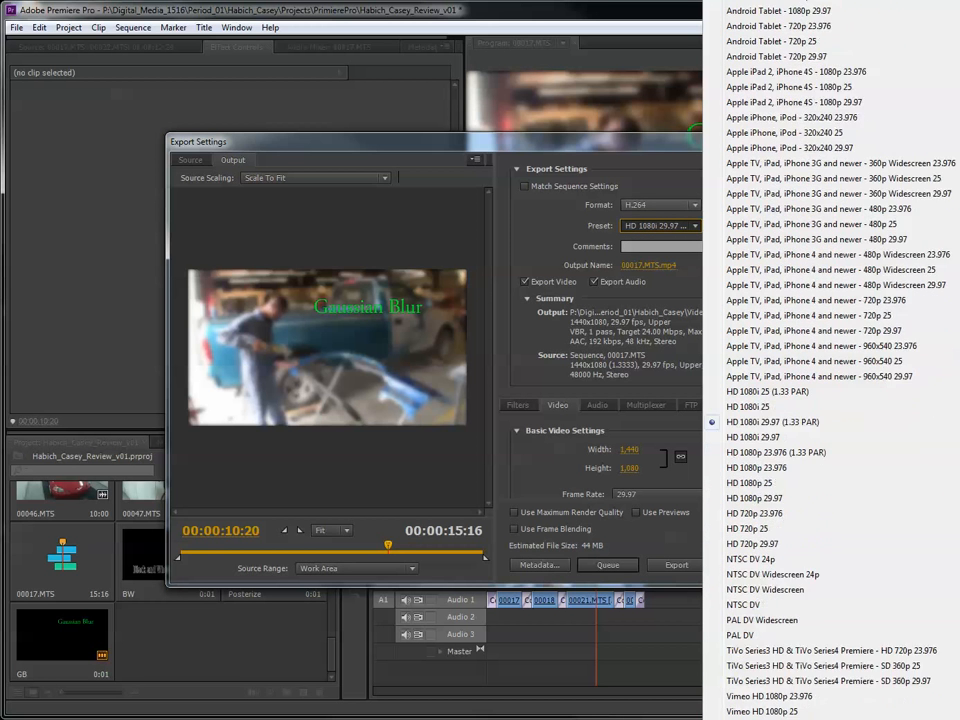
{"action": "scroll", "coordinate": [775, 605], "scroll_direction": "down", "scroll_amount": 4}
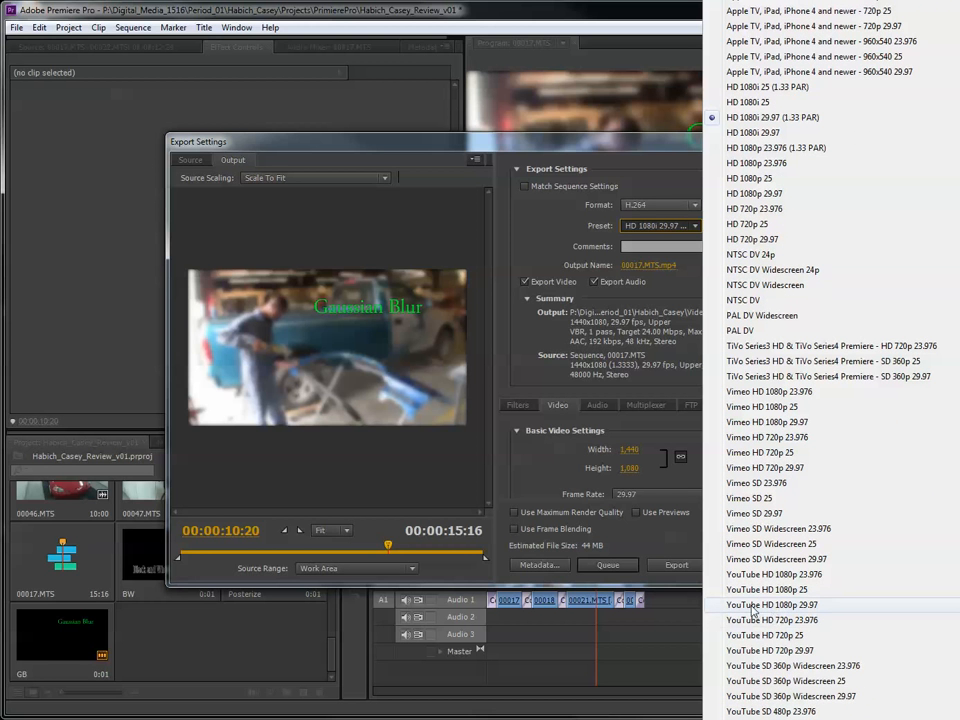
{"action": "left_click", "coordinate": [812, 606]}
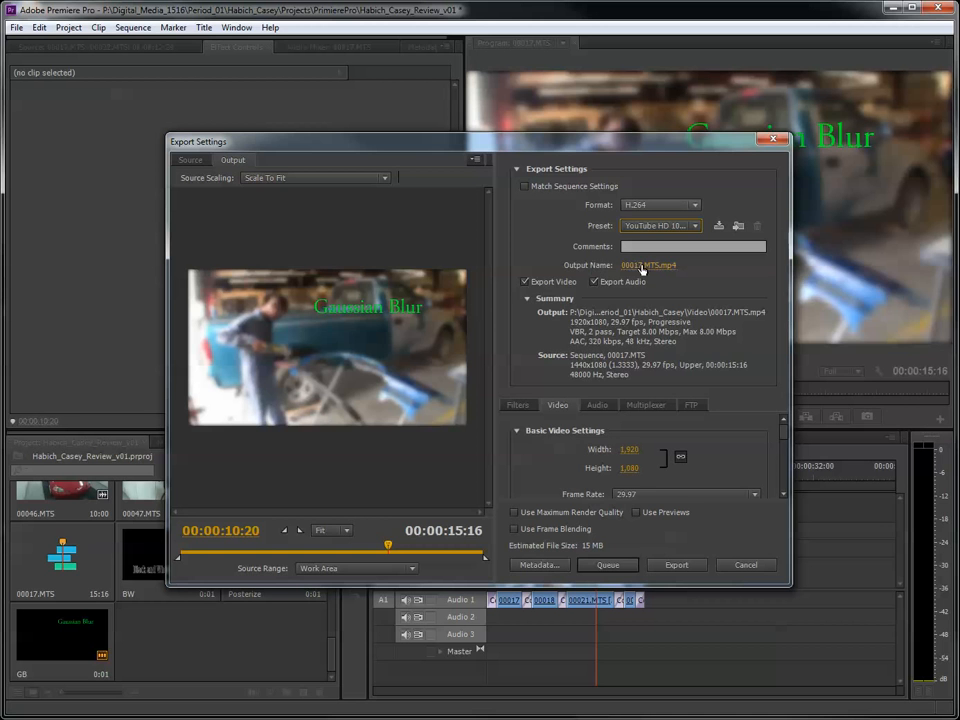
- Open the output file's save location and browse through Period_01 and the personal student folder to its Video folder
{"action": "left_click", "coordinate": [650, 266]}
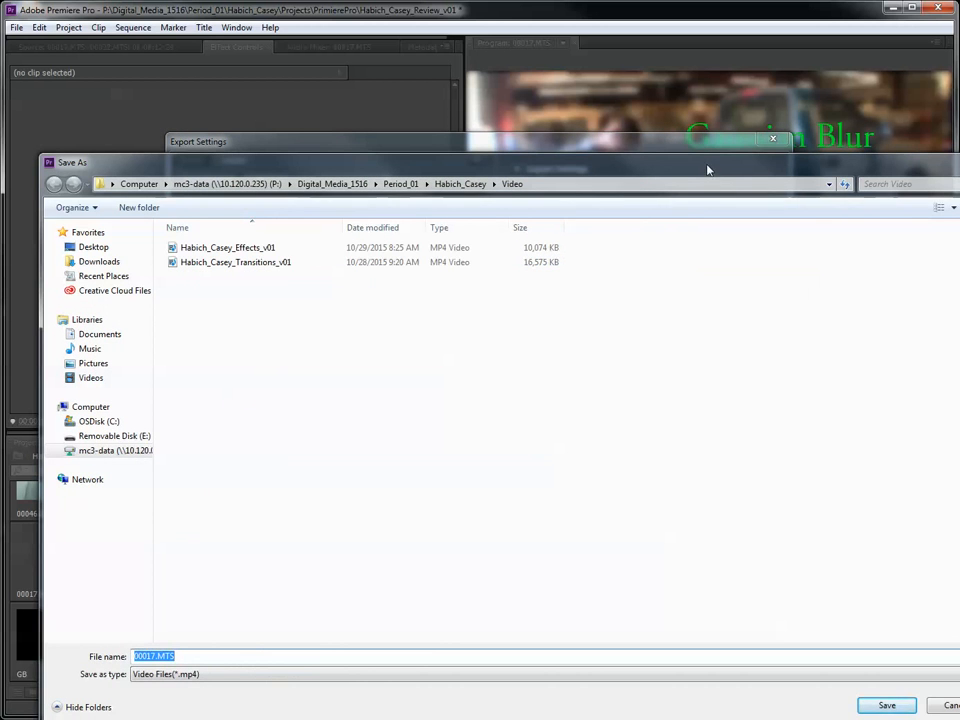
{"action": "left_click_drag", "start_coordinate": [709, 167], "coordinate": [646, 135]}
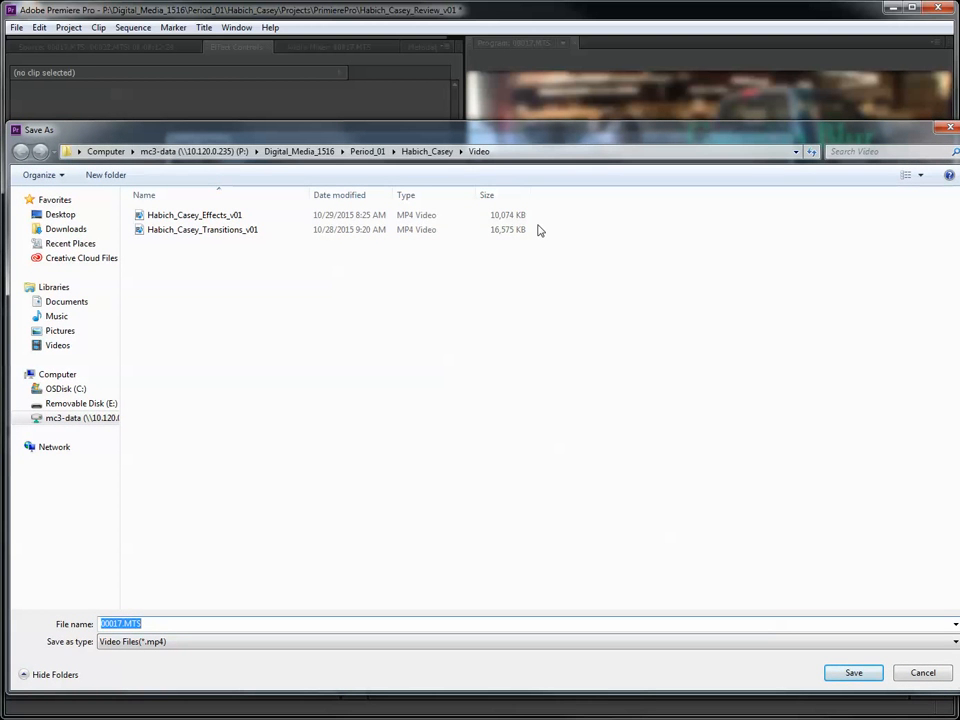
{"action": "left_click", "coordinate": [362, 151]}
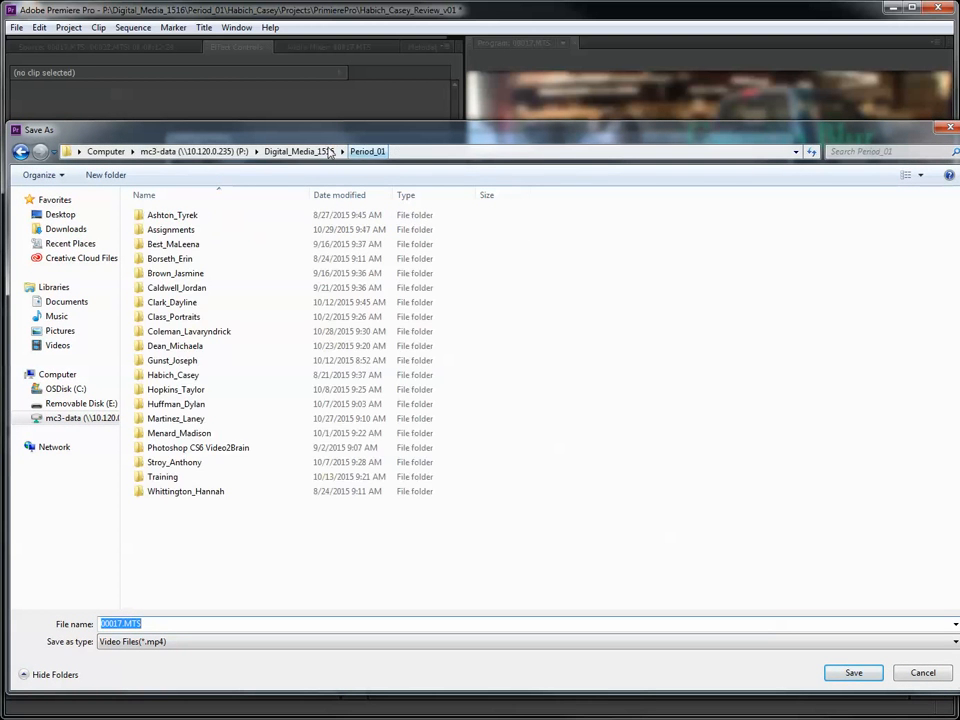
{"action": "left_click", "coordinate": [272, 151]}
{"action": "double_click", "coordinate": [178, 231]}
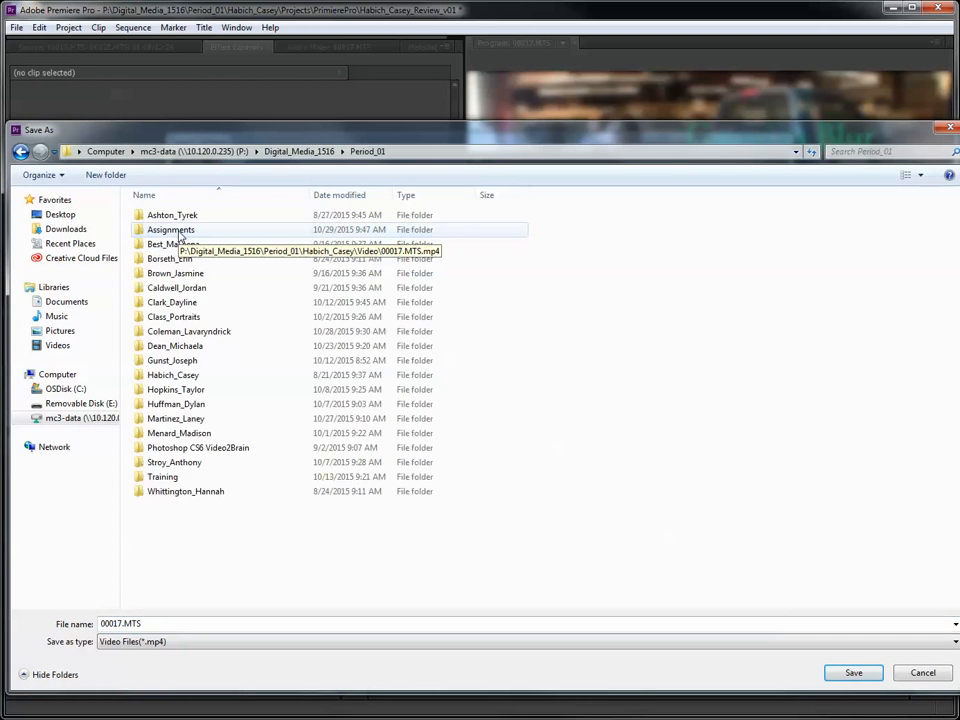
{"action": "double_click", "coordinate": [174, 375]}
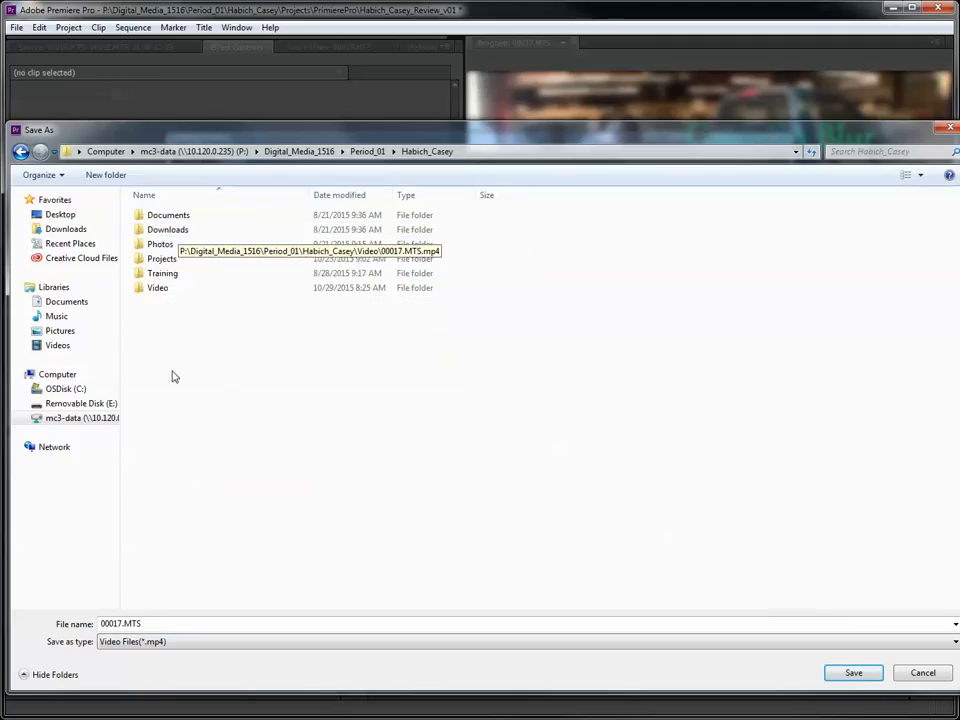
{"action": "double_click", "coordinate": [162, 289]}
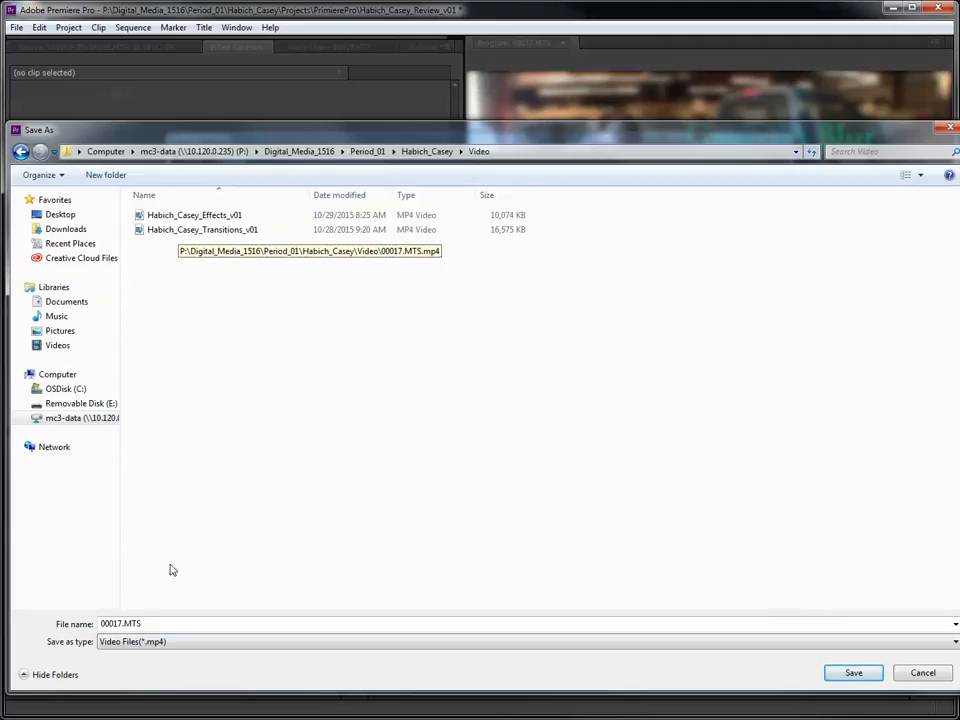
- Name the output file with the owner's last and first name followed by _Preview_v01, save it, and export the sequence immediately
{"action": "left_click_drag", "start_coordinate": [156, 621], "coordinate": [96, 611]}
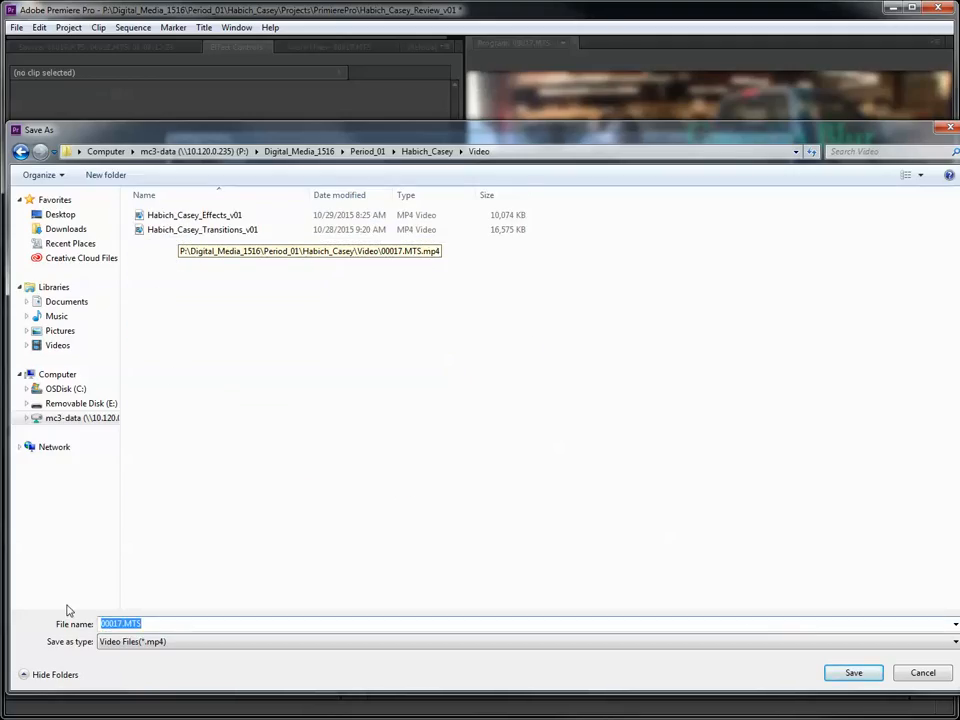
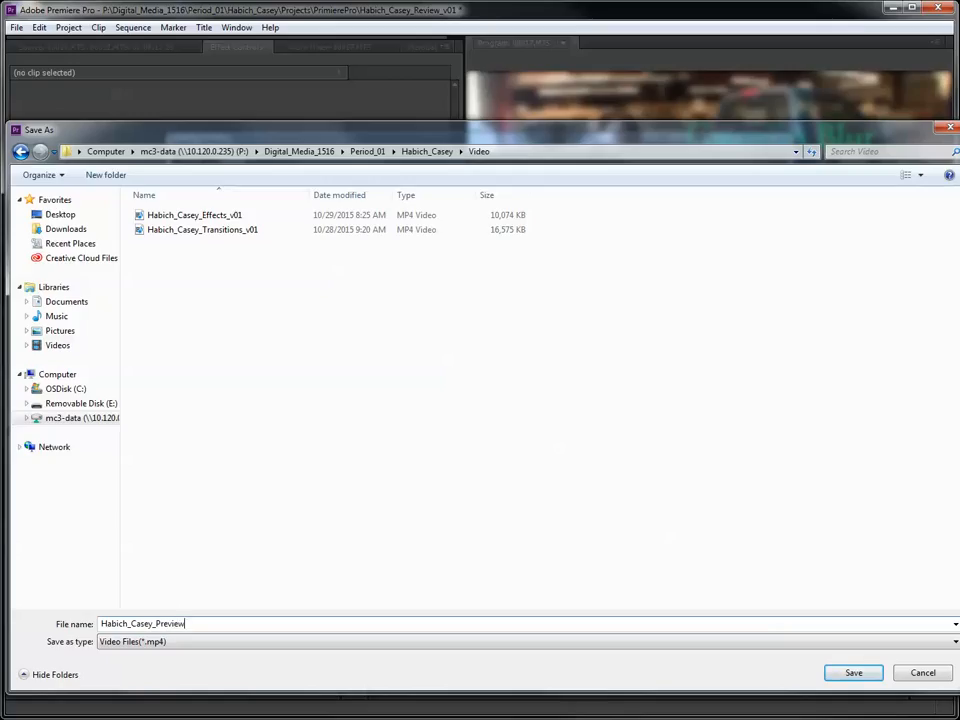
{"action": "type", "text": "_v01"}
{"action": "left_click", "coordinate": [855, 673]}
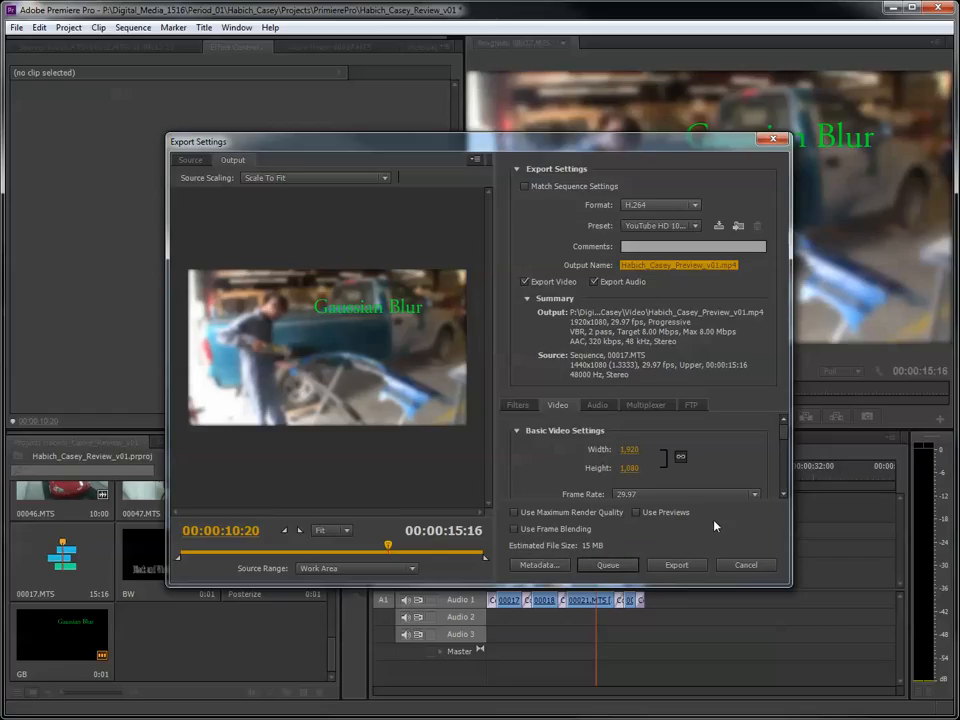
{"action": "left_click", "coordinate": [675, 566]}
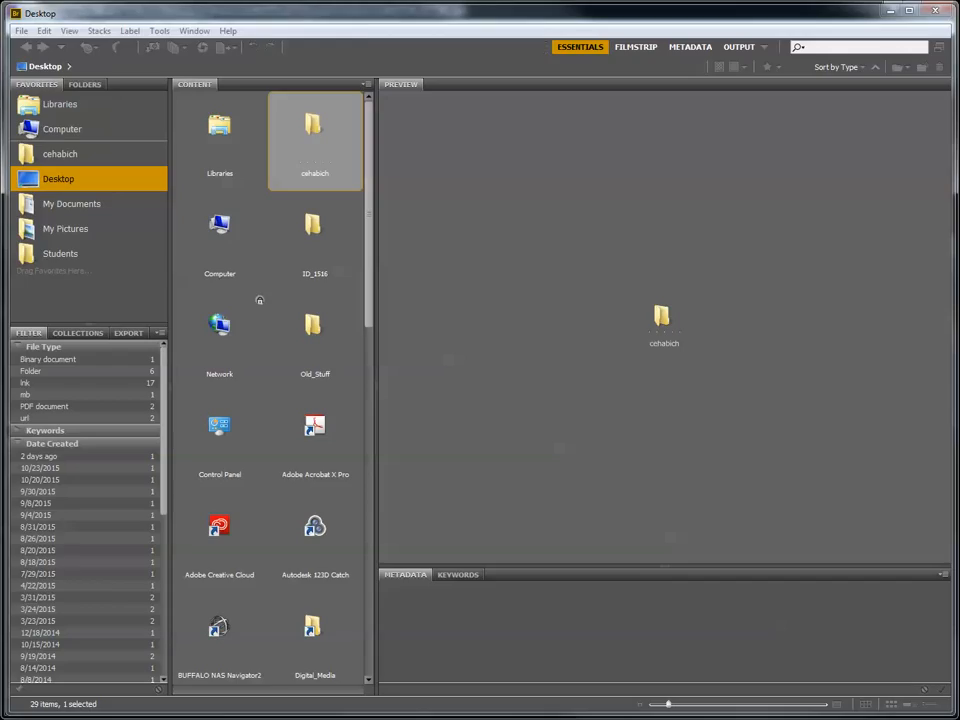
- In Adobe Bridge, browse the mc3-data (P:) drive through Digital_Media_1516, Period_01 and the personal folder to the Video folder
{"action": "left_click", "coordinate": [56, 128]}
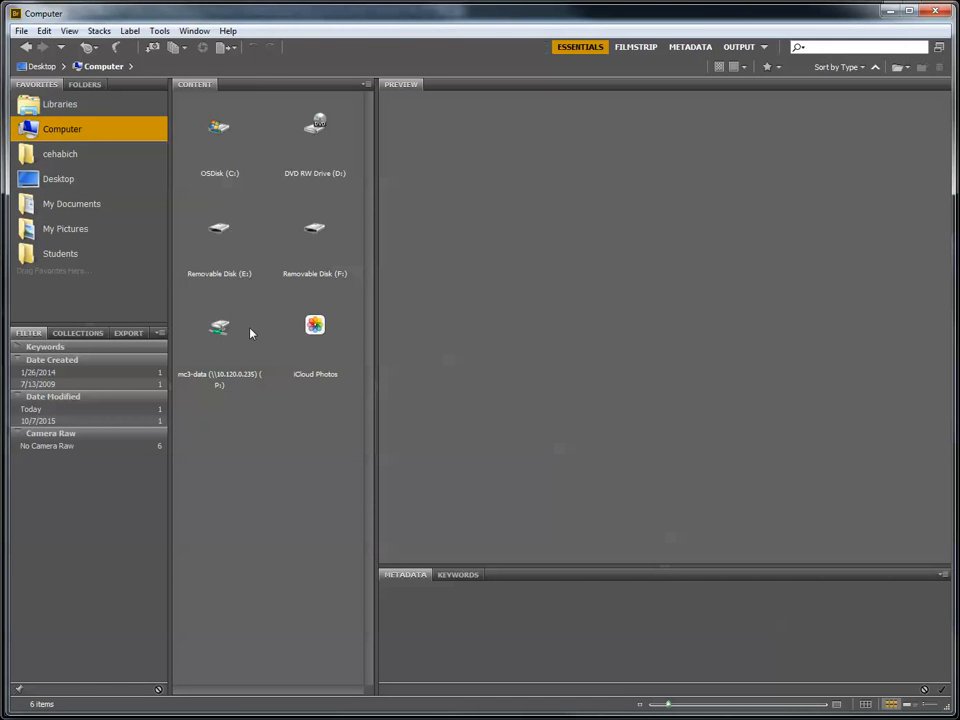
{"action": "double_click", "coordinate": [221, 335]}
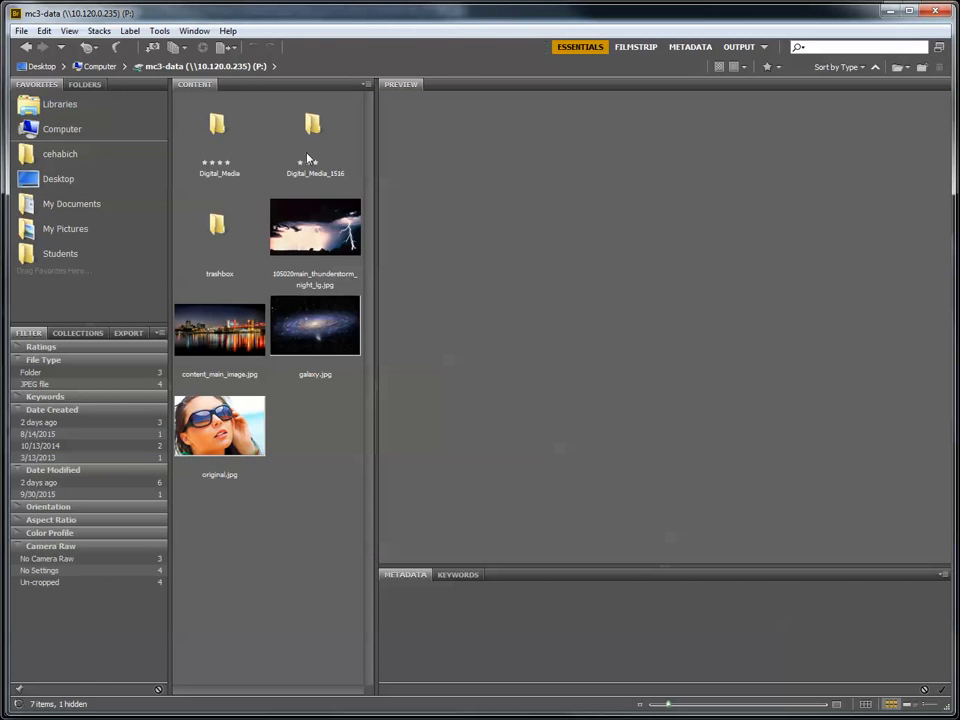
{"action": "left_click", "coordinate": [317, 150]}
{"action": "double_click", "coordinate": [317, 151]}
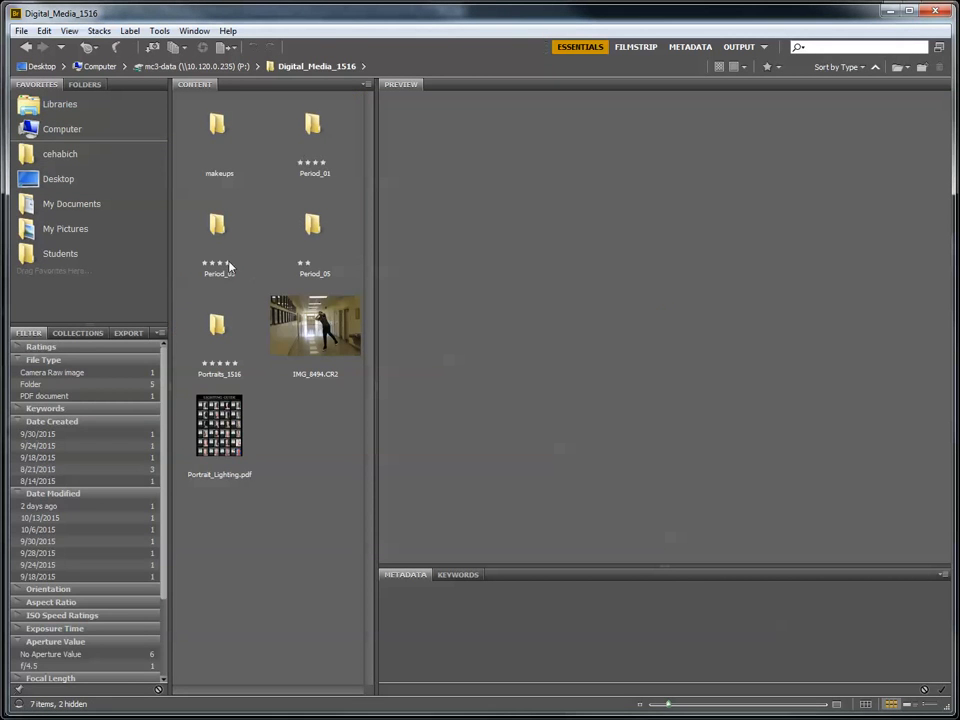
{"action": "double_click", "coordinate": [319, 138]}
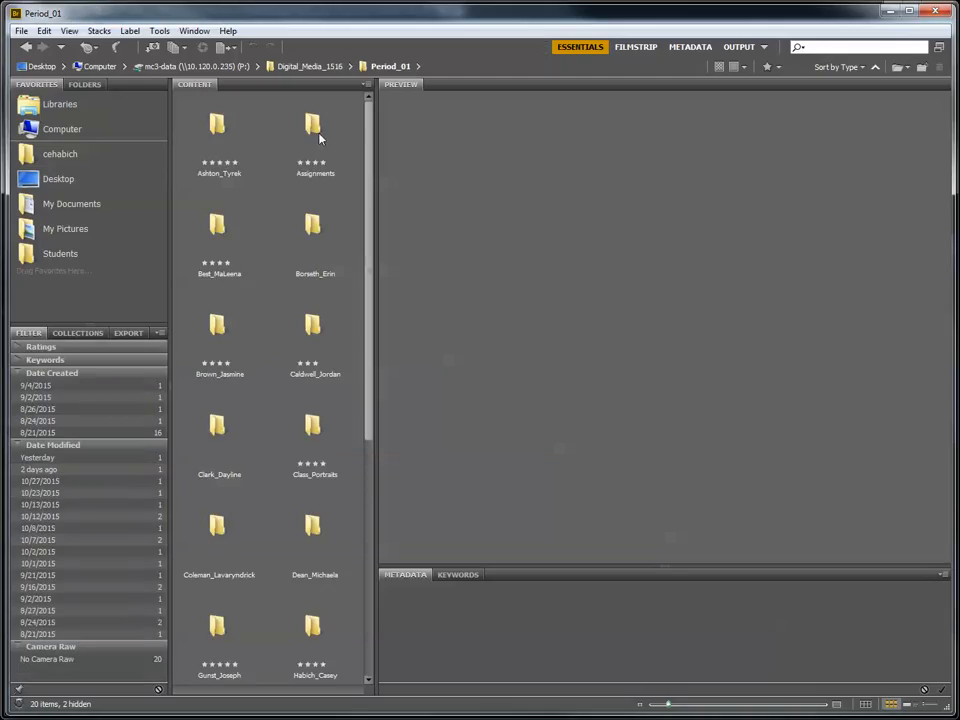
{"action": "scroll", "coordinate": [262, 463], "scroll_direction": "down", "scroll_amount": 2}
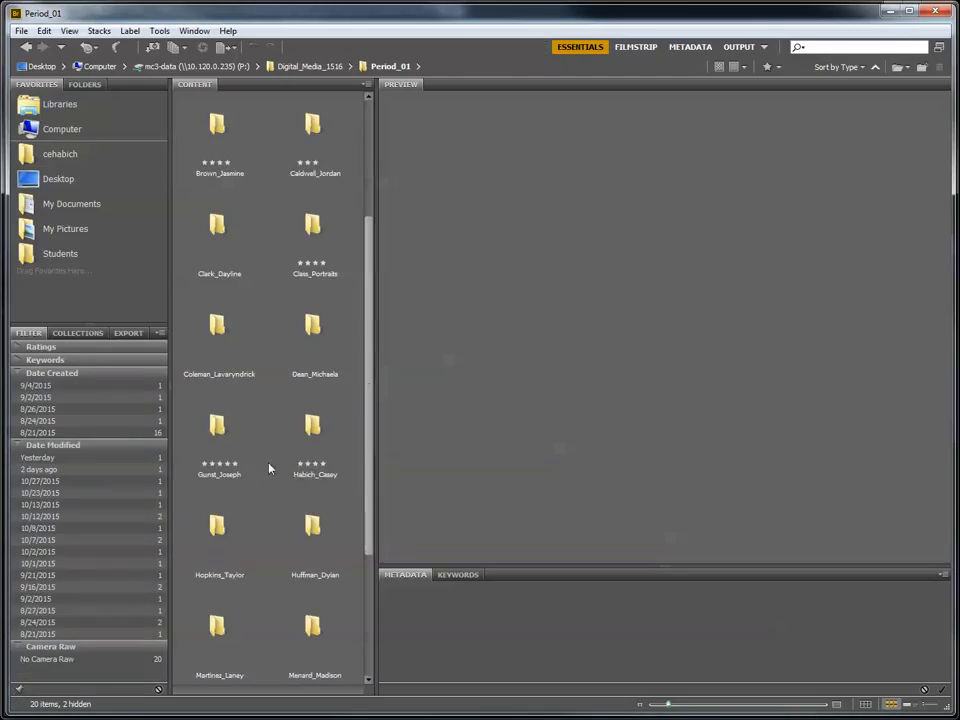
{"action": "left_click", "coordinate": [313, 428]}
{"action": "double_click", "coordinate": [315, 428]}
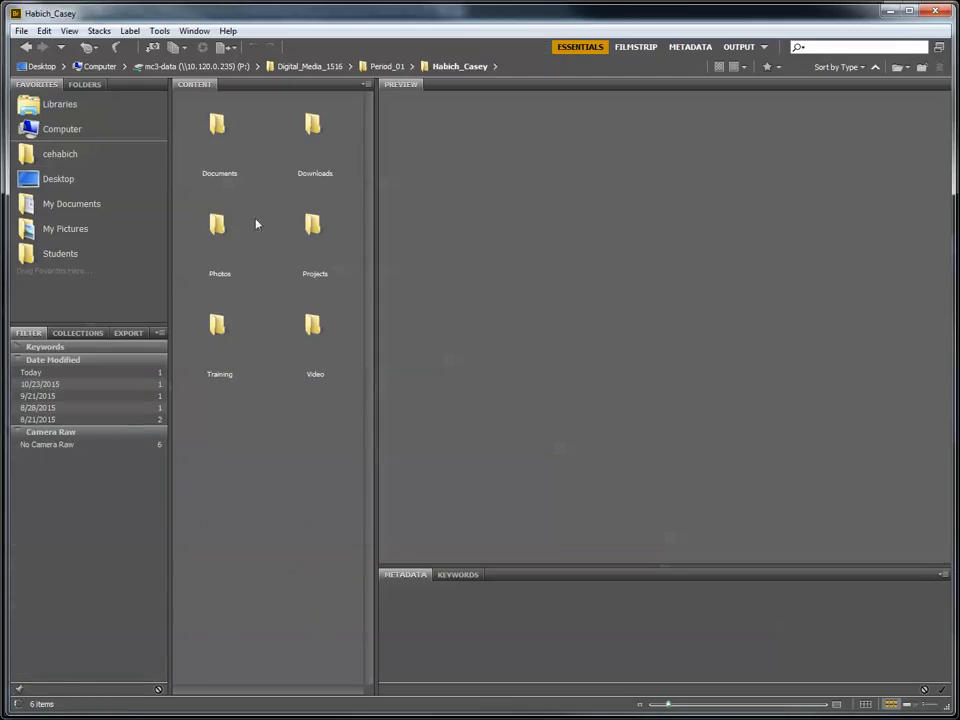
{"action": "left_click", "coordinate": [320, 324]}
{"action": "double_click", "coordinate": [320, 324]}
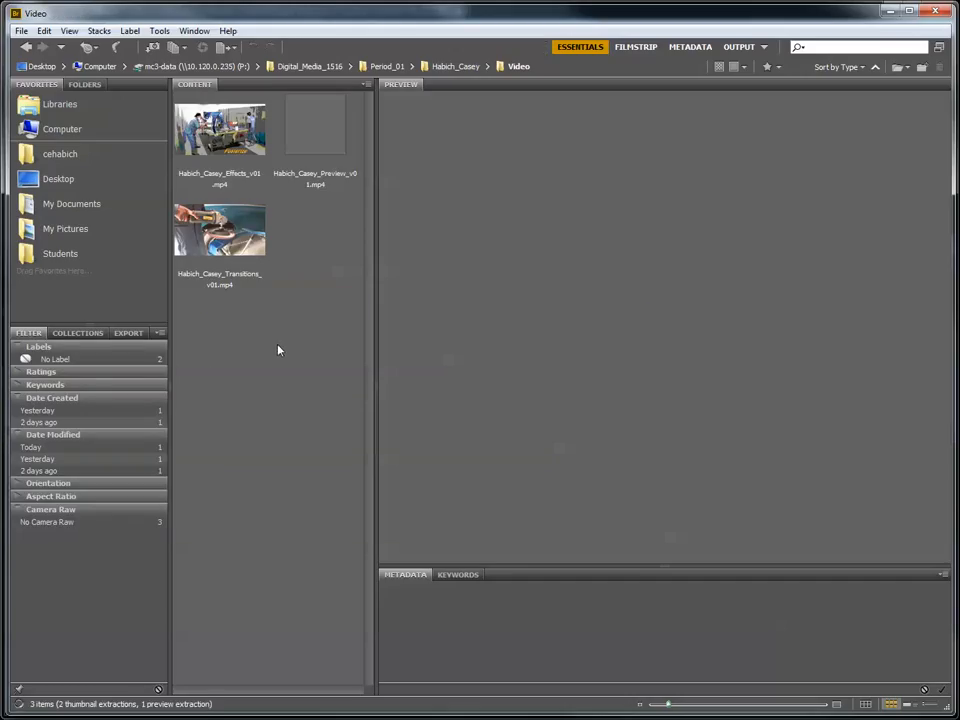
- Select the exported Preview_v01 MP4 and play it in the preview to check the result
{"action": "left_click", "coordinate": [295, 151]}
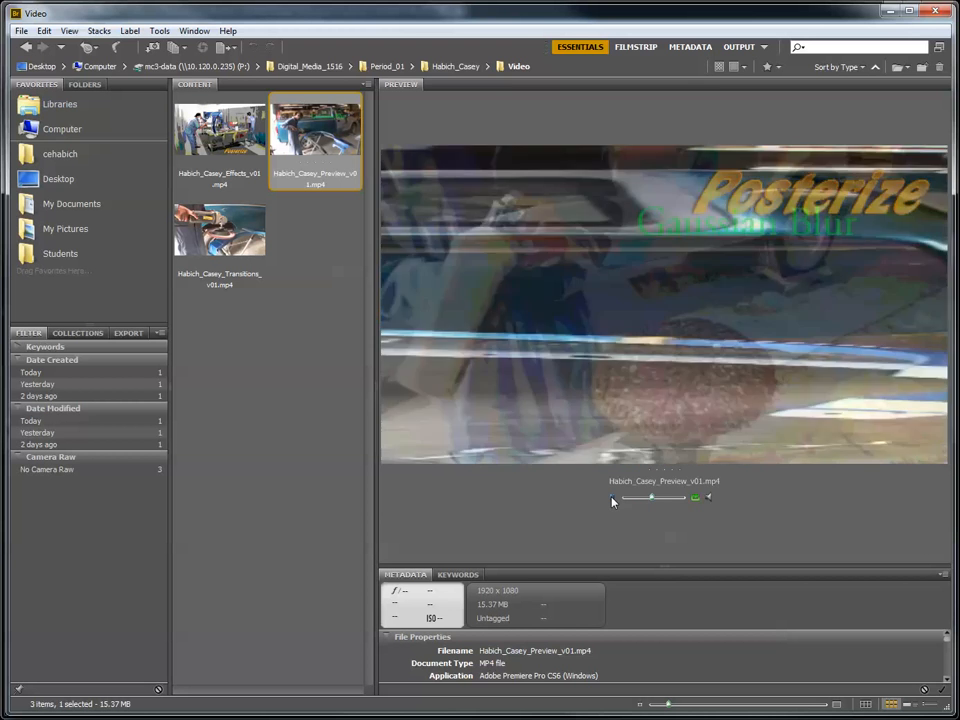
{"action": "left_click", "coordinate": [612, 498]}
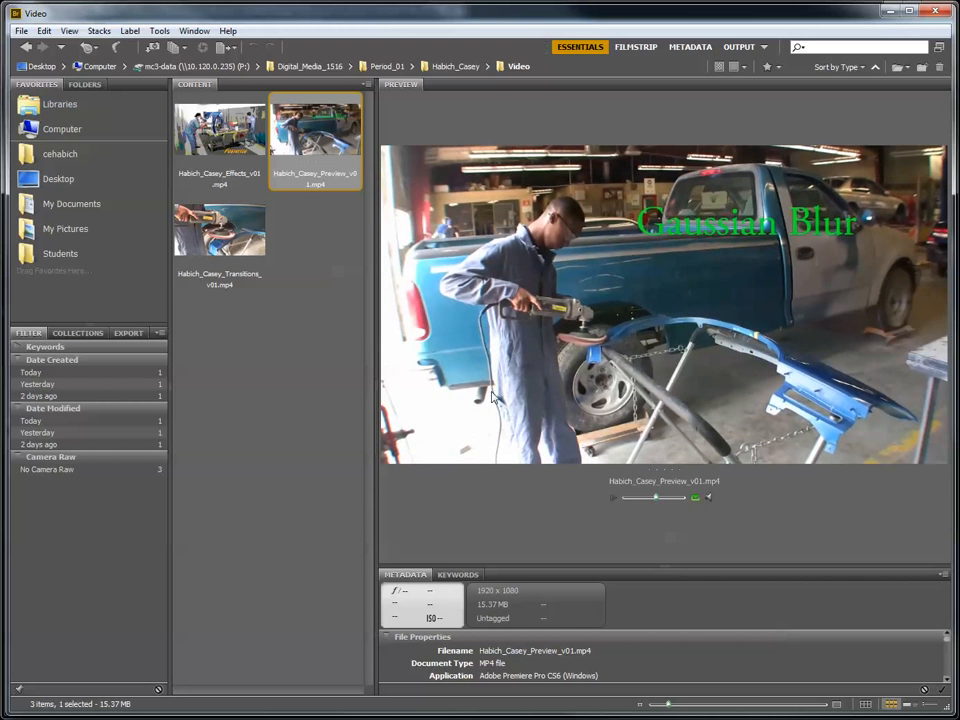
{"action": "right_click", "coordinate": [309, 123]}
{"action": "left_click", "coordinate": [335, 197]}
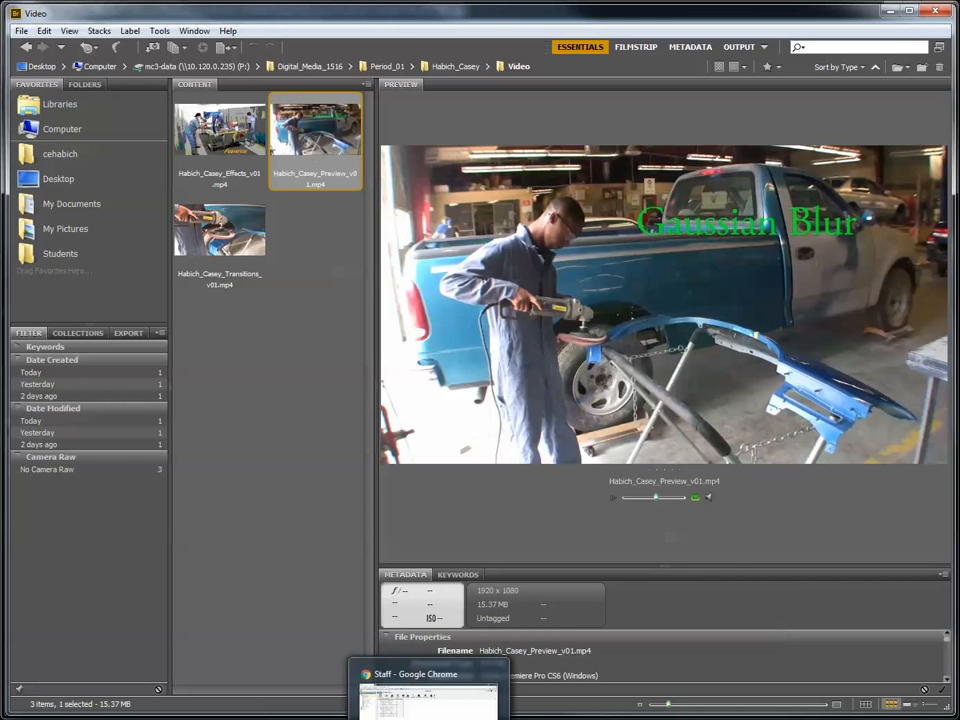
- Switch to Google Chrome, open a new tab and sign out of the current Google account
{"action": "left_click", "coordinate": [429, 705]}
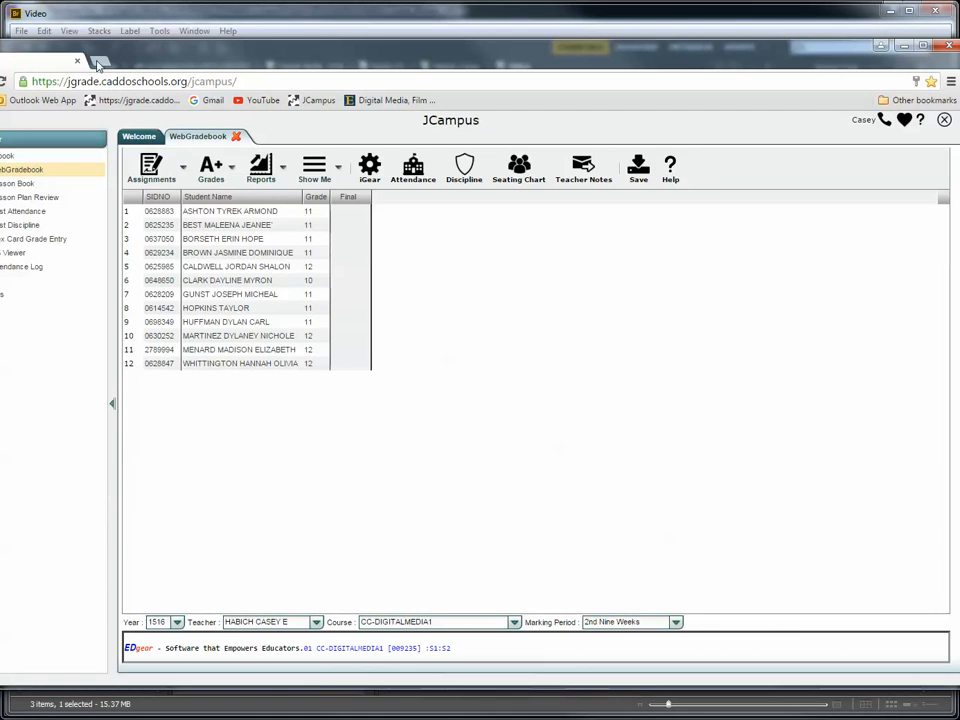
{"action": "left_click", "coordinate": [98, 63]}
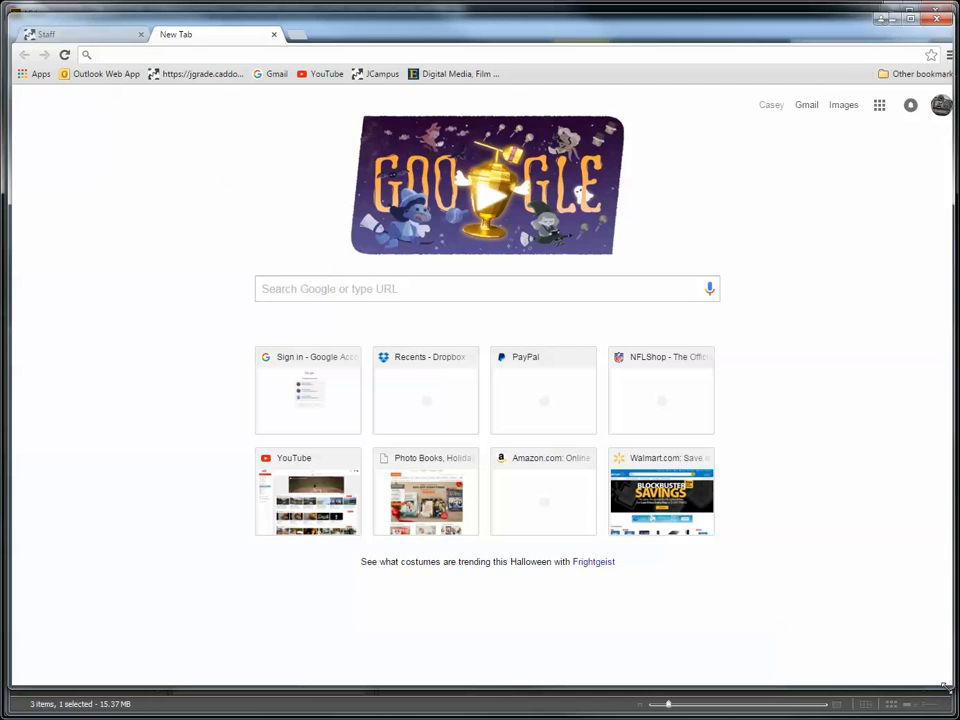
{"action": "left_click", "coordinate": [920, 105]}
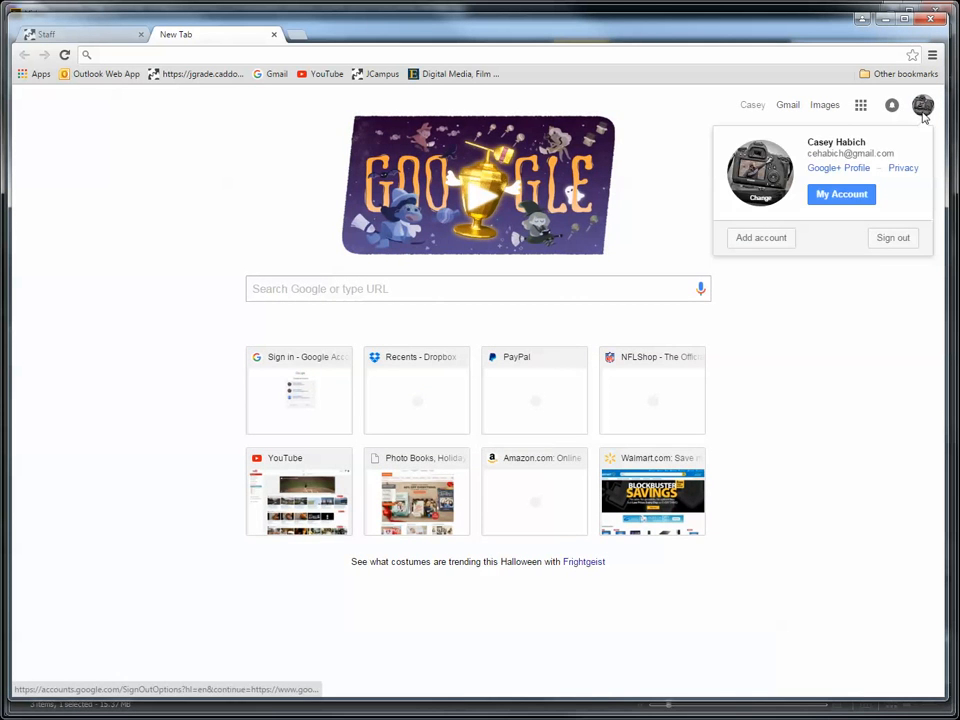
{"action": "left_click", "coordinate": [891, 246]}
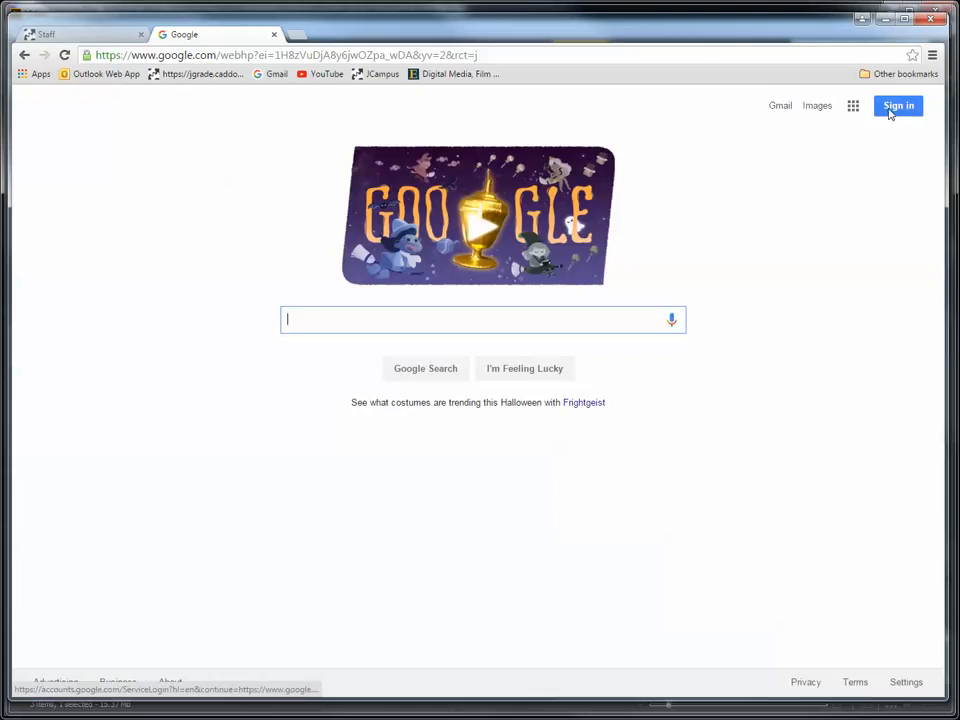
- Sign in to Google with the second listed account, entering the account password
{"action": "left_click", "coordinate": [897, 106]}
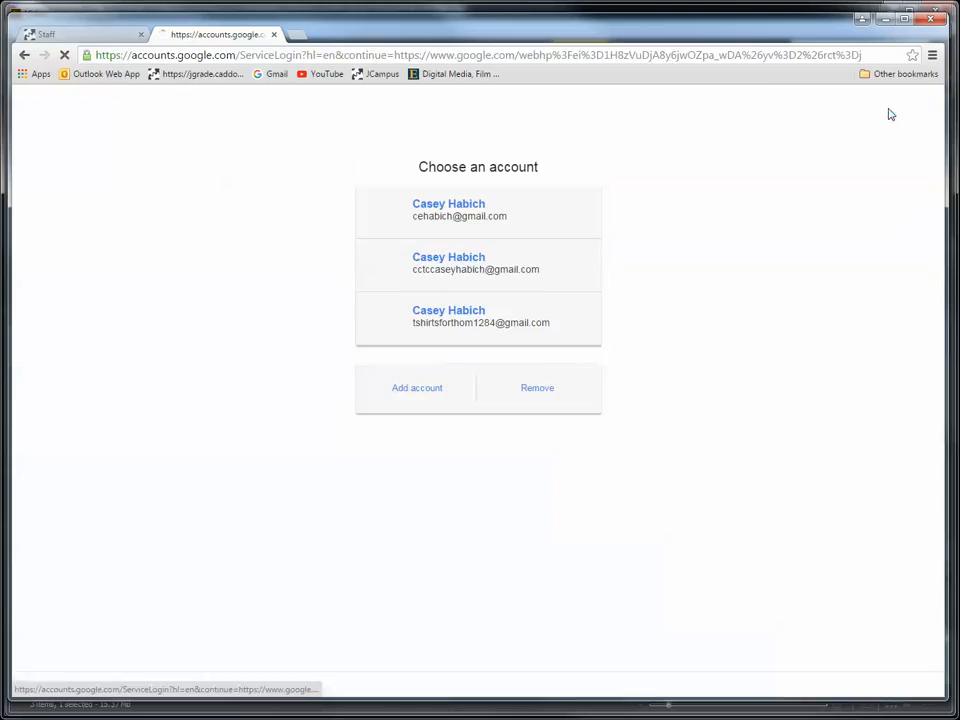
{"action": "left_click", "coordinate": [446, 265]}
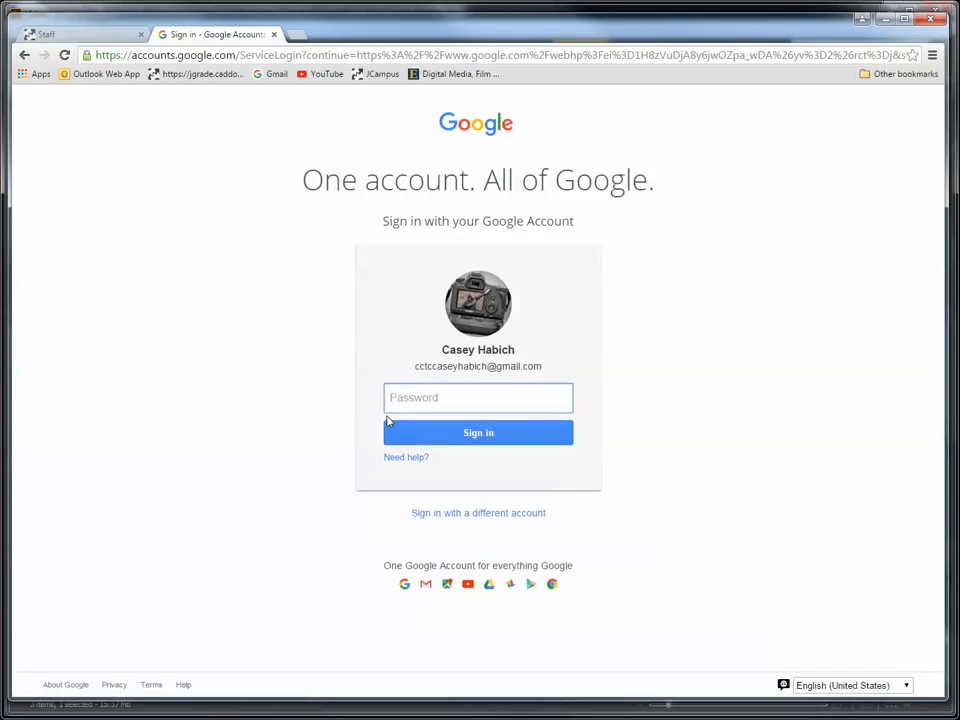
{"action": "type", "text": "********"}
{"action": "key", "text": "Return"}
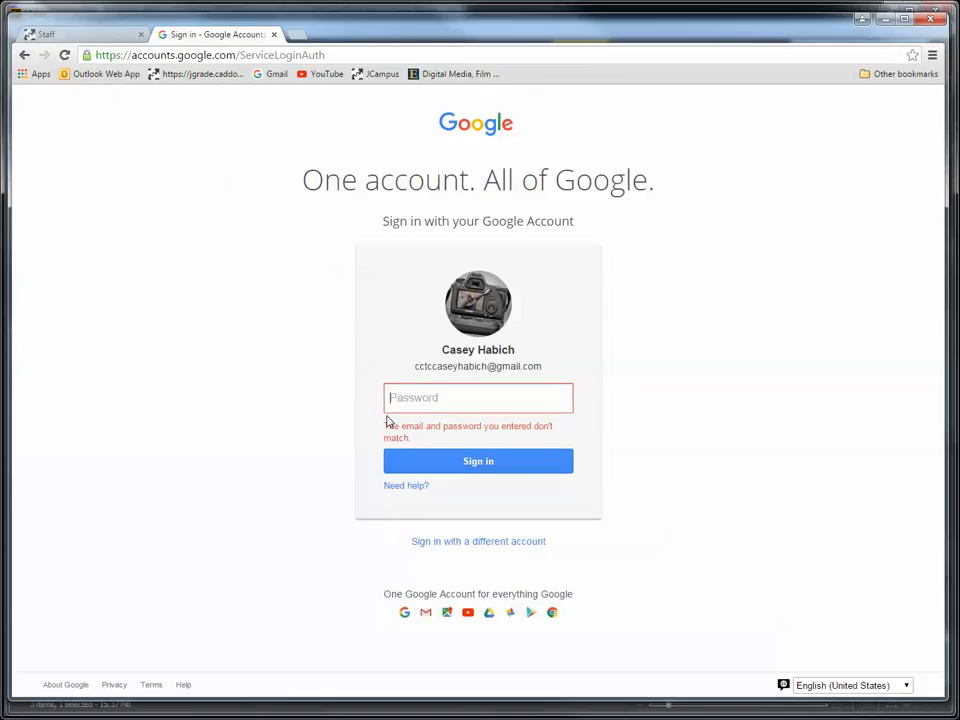
{"action": "type", "text": "********"}
{"action": "key", "text": "Return"}
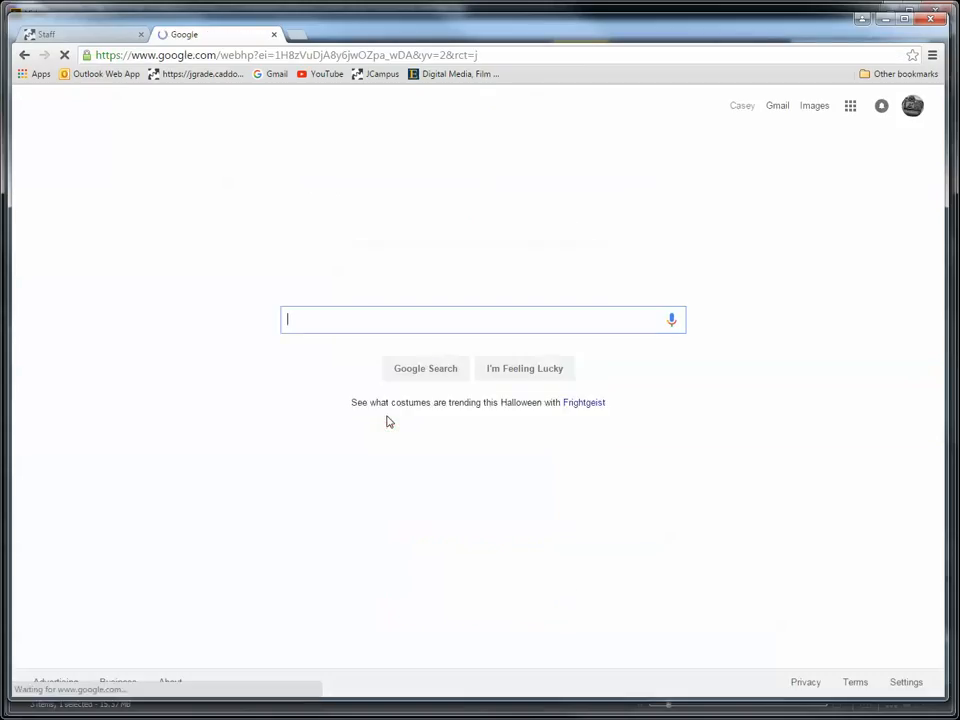
- Go to YouTube from the Google apps and open its video upload page
{"action": "left_click", "coordinate": [852, 110]}
{"action": "left_click", "coordinate": [753, 247]}
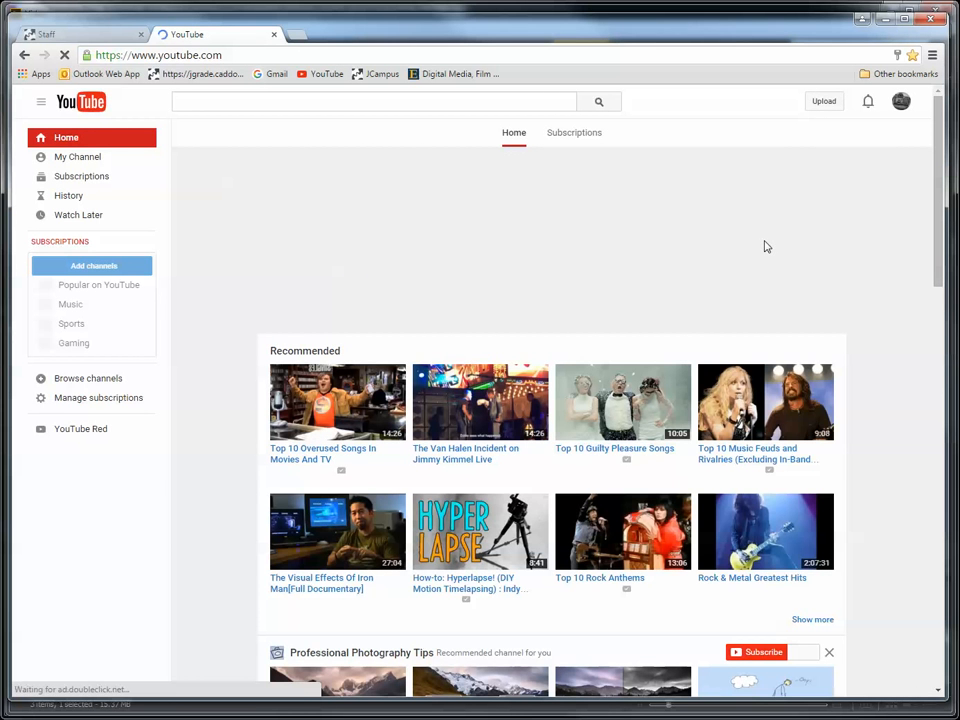
{"action": "left_click", "coordinate": [823, 104]}
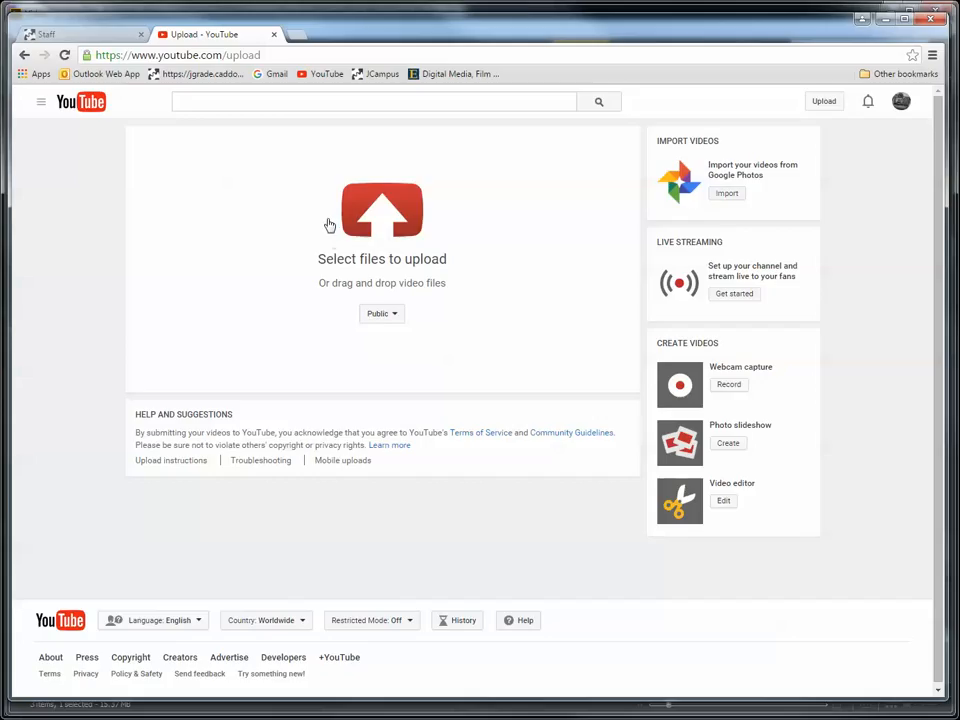
- Set the upload's privacy to Unlisted and upload the Preview_v01 MP4 from the student's Video folder in Digital_Media_1516, Period_01
{"action": "left_click", "coordinate": [396, 318]}
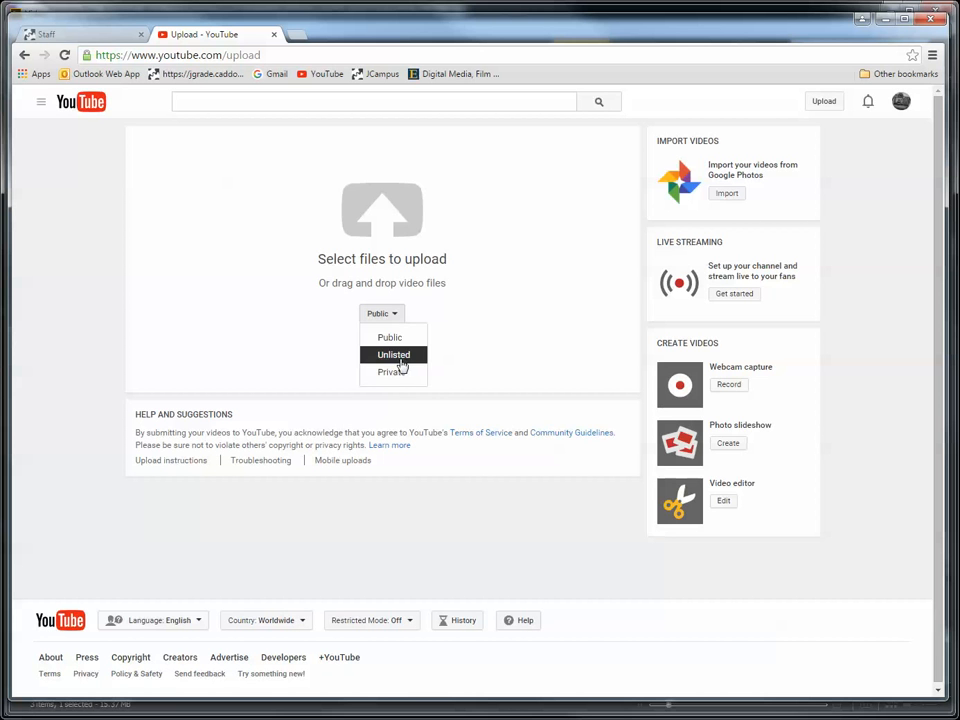
{"action": "left_click", "coordinate": [397, 358]}
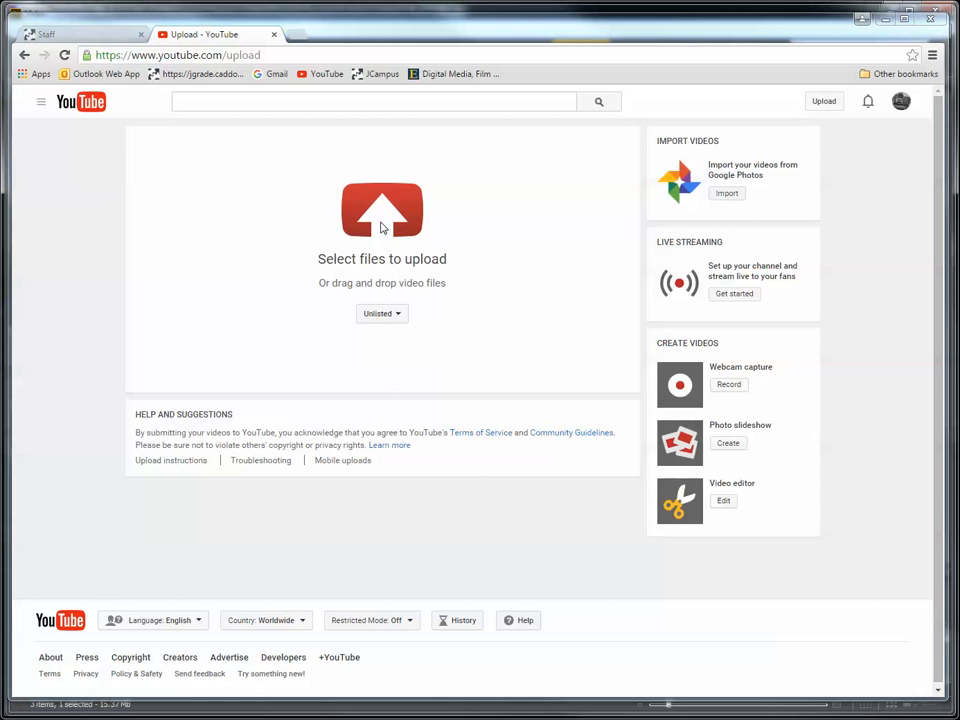
{"action": "left_click", "coordinate": [381, 228]}
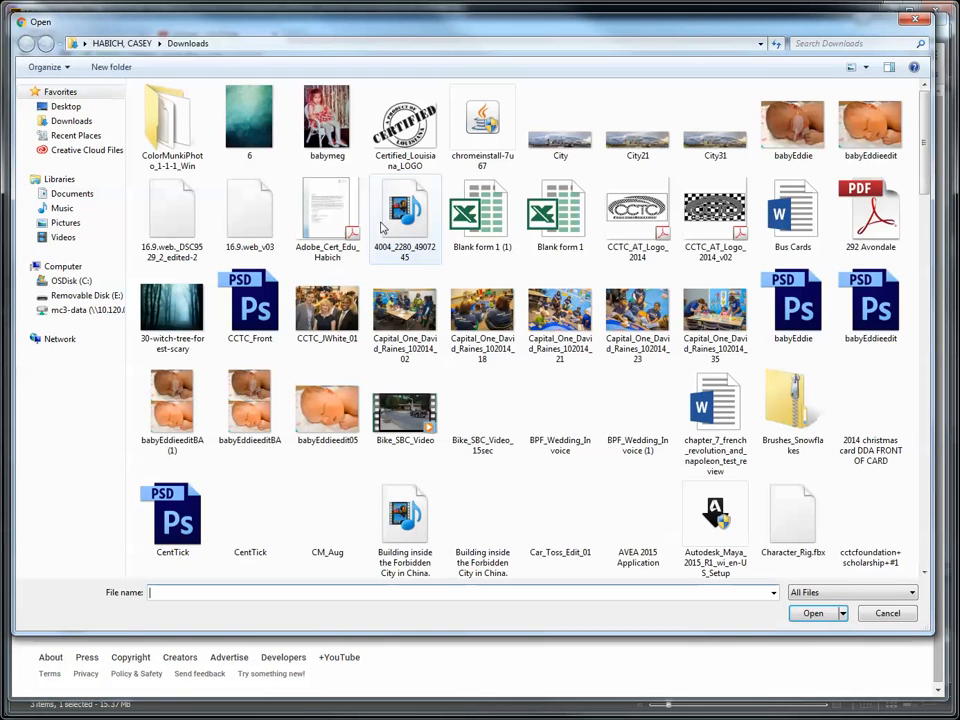
{"action": "left_click", "coordinate": [96, 311]}
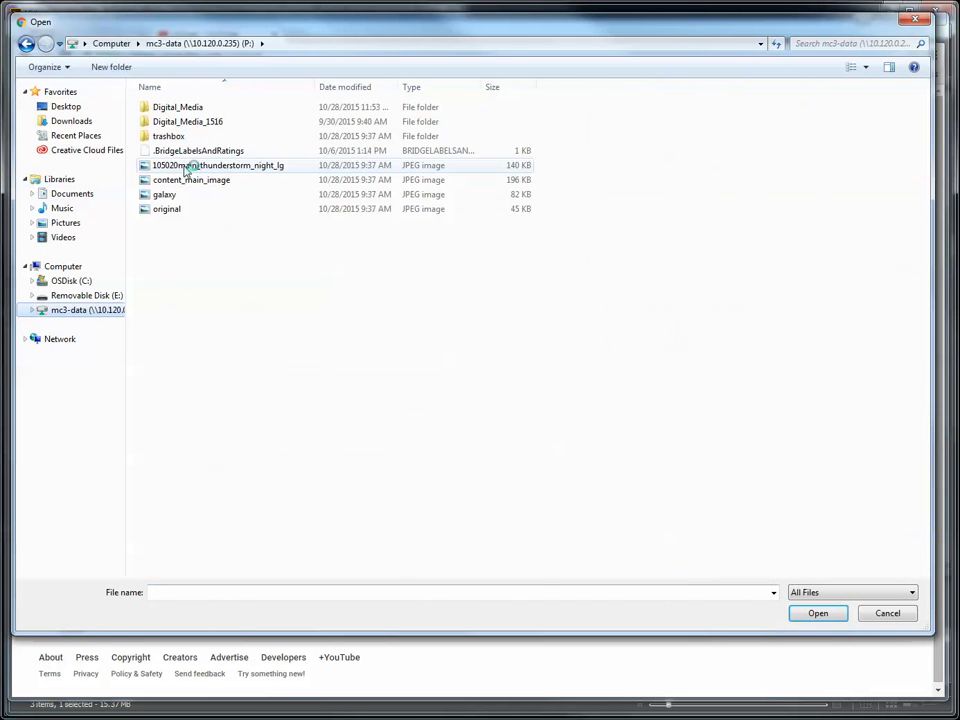
{"action": "double_click", "coordinate": [184, 122]}
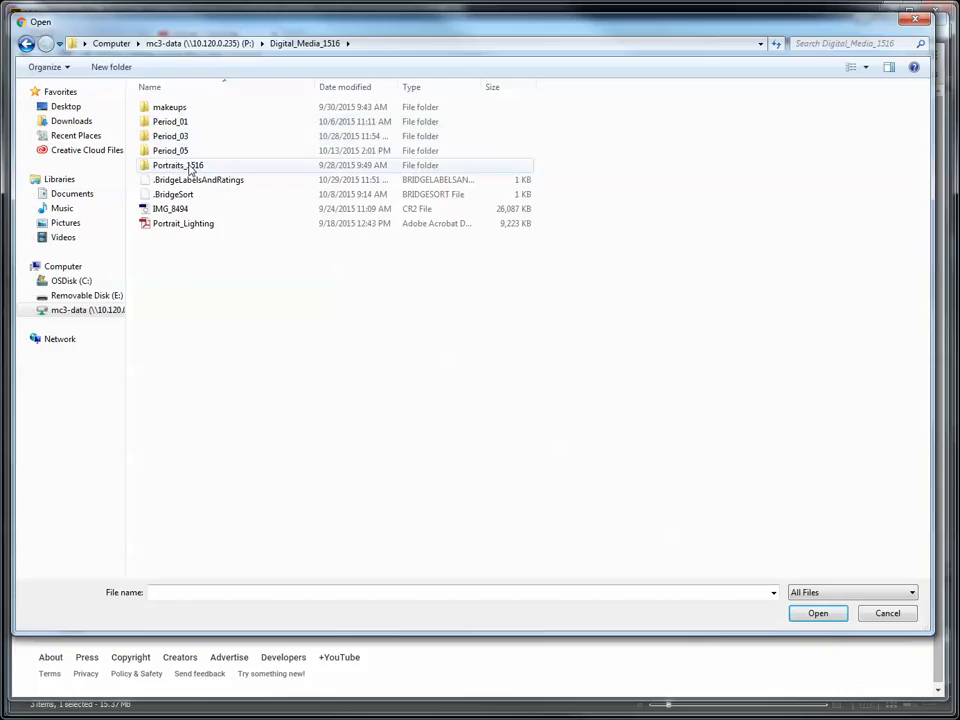
{"action": "double_click", "coordinate": [174, 123]}
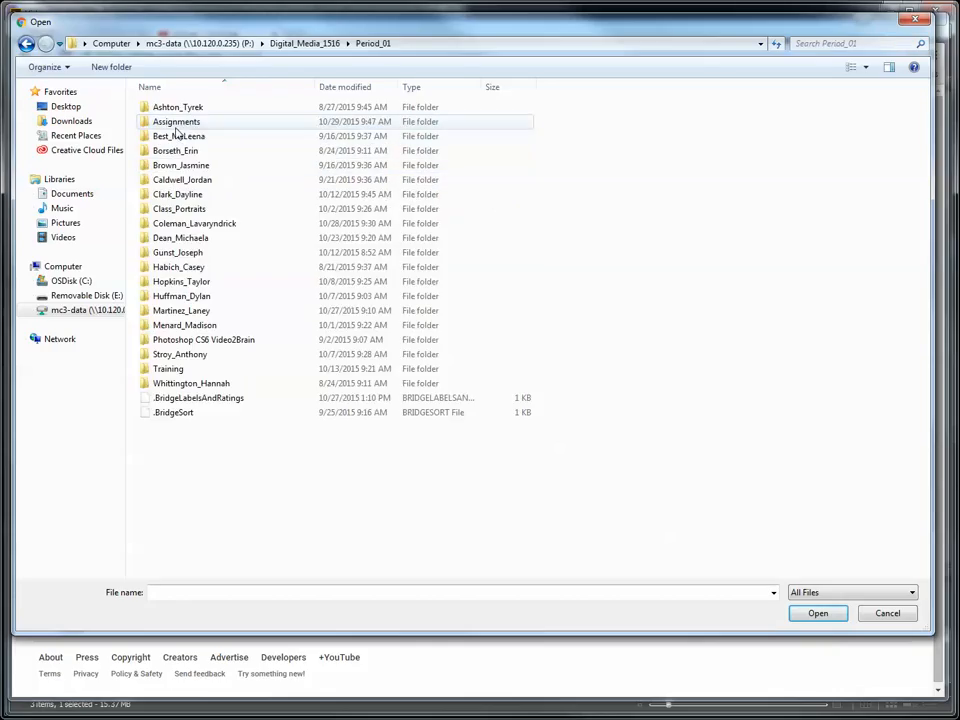
{"action": "double_click", "coordinate": [190, 268]}
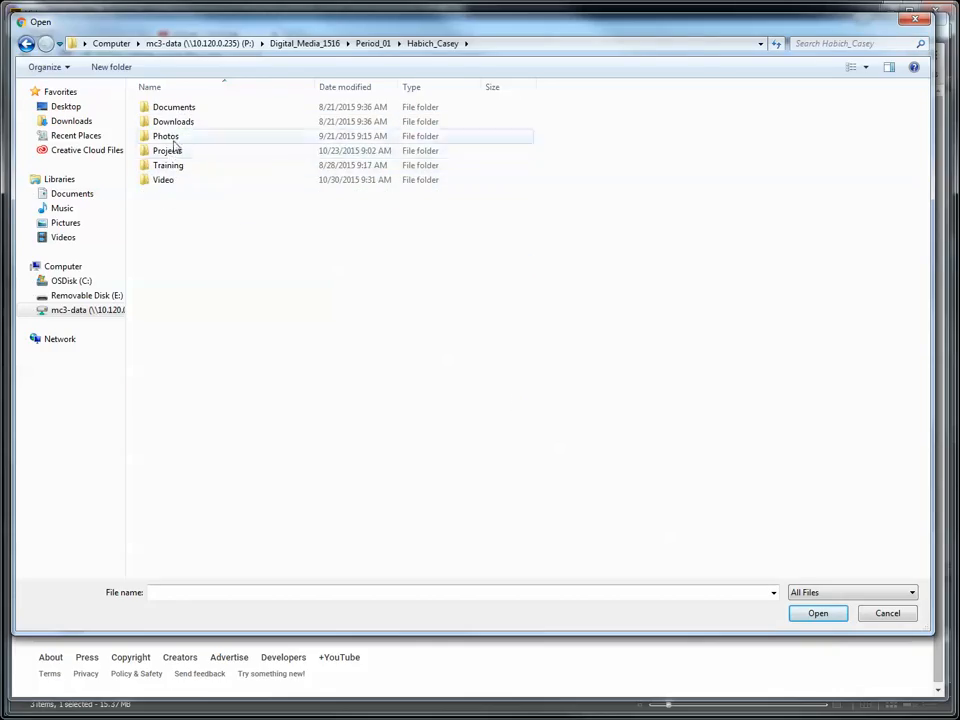
{"action": "double_click", "coordinate": [159, 184]}
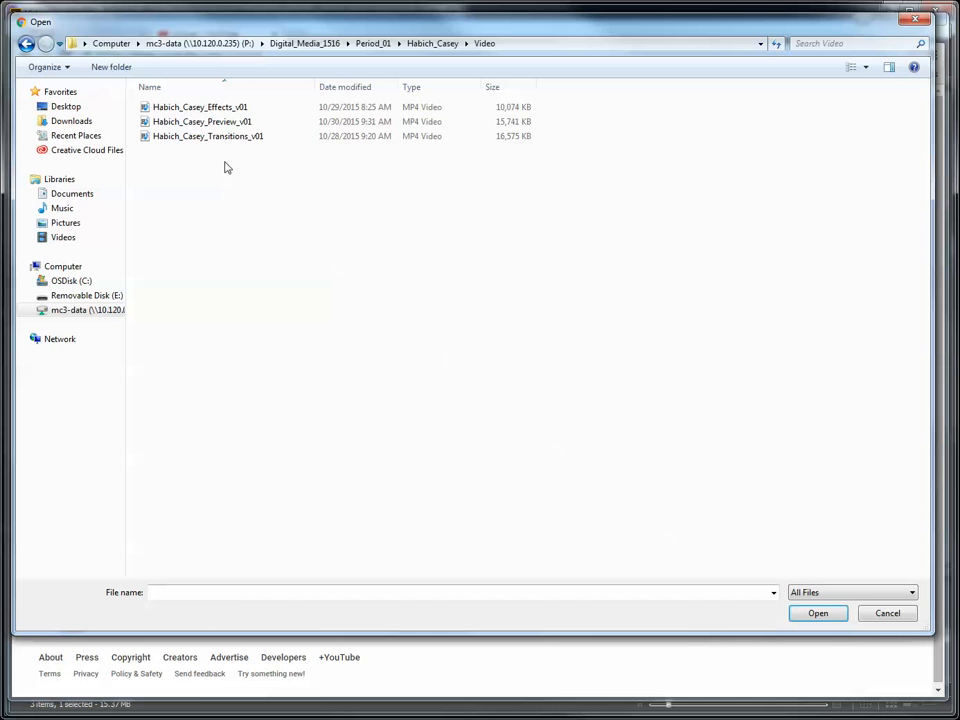
{"action": "left_click", "coordinate": [180, 122]}
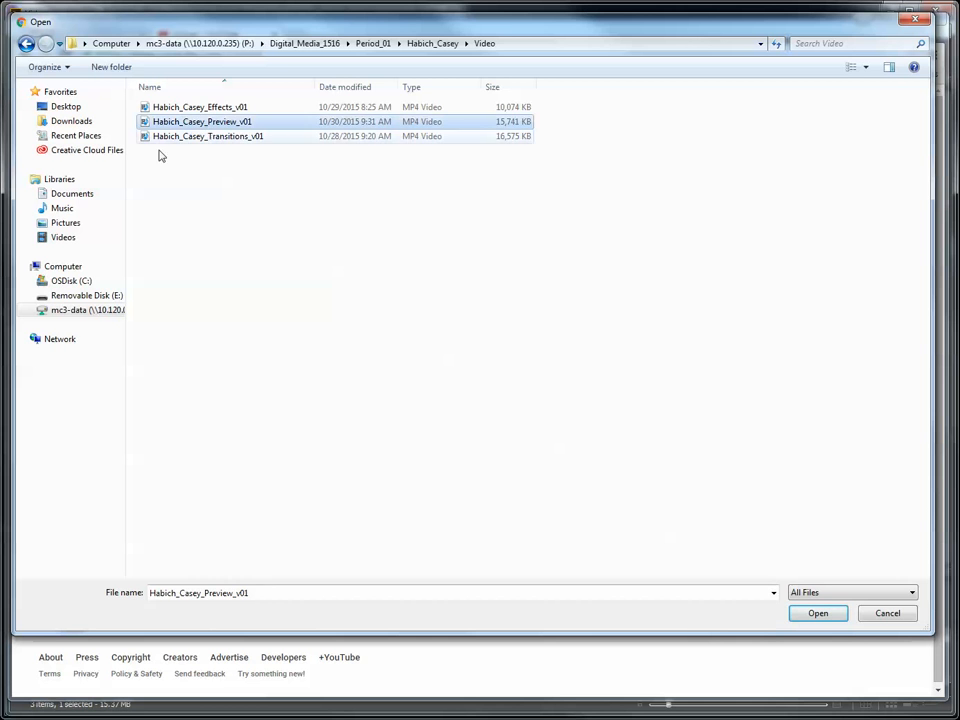
{"action": "left_click", "coordinate": [828, 615]}
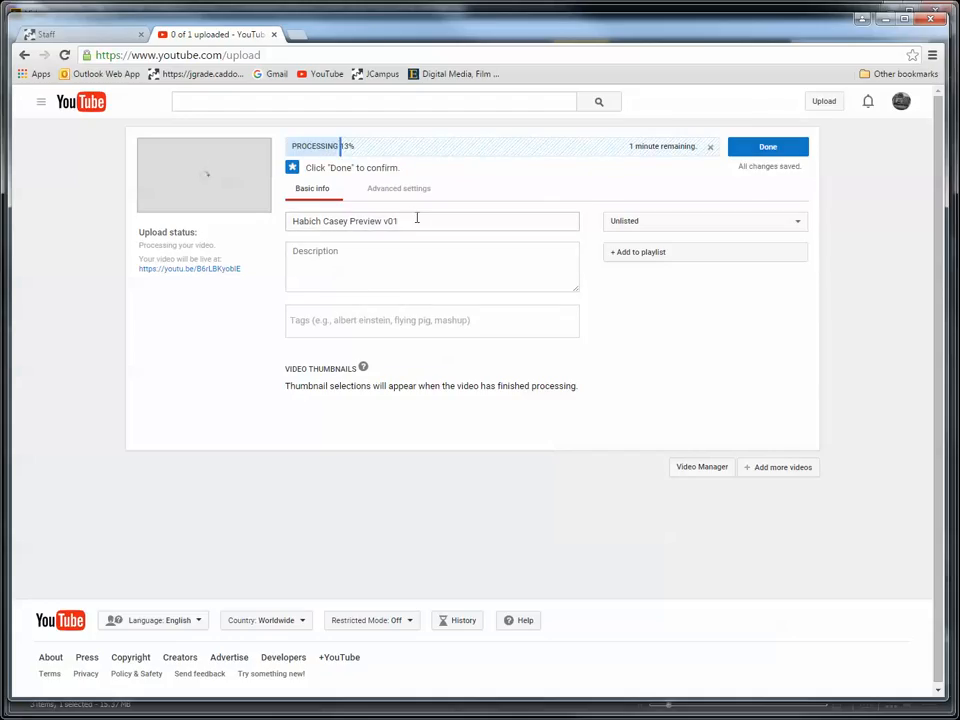
- Enter the student's full name and "Period 01" on separate lines as the video description, and confirm the upload as done
{"action": "left_click", "coordinate": [340, 248]}
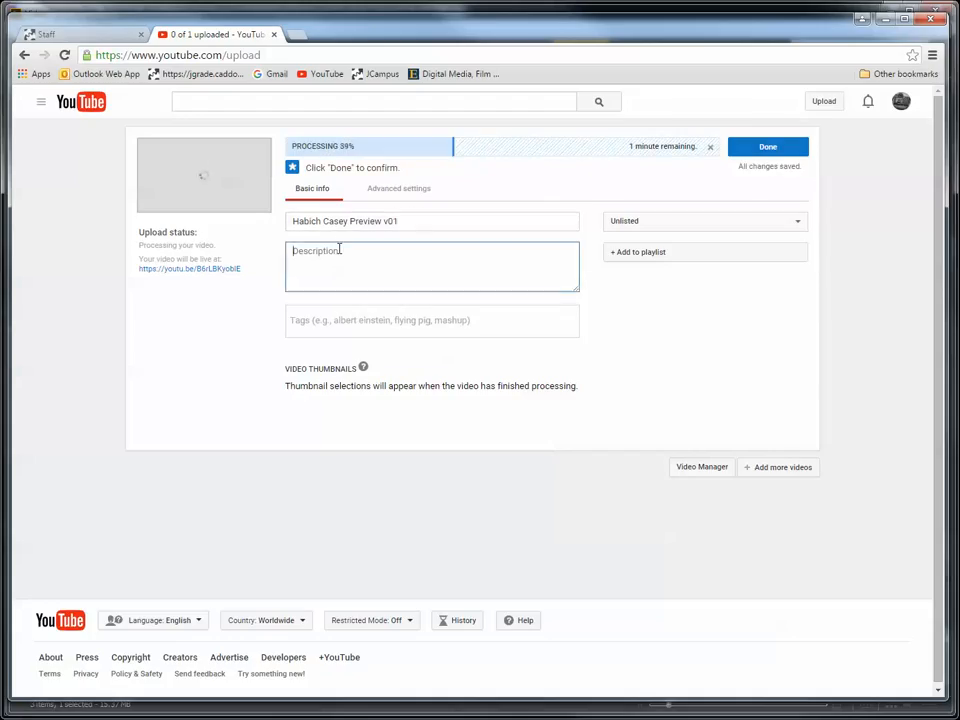
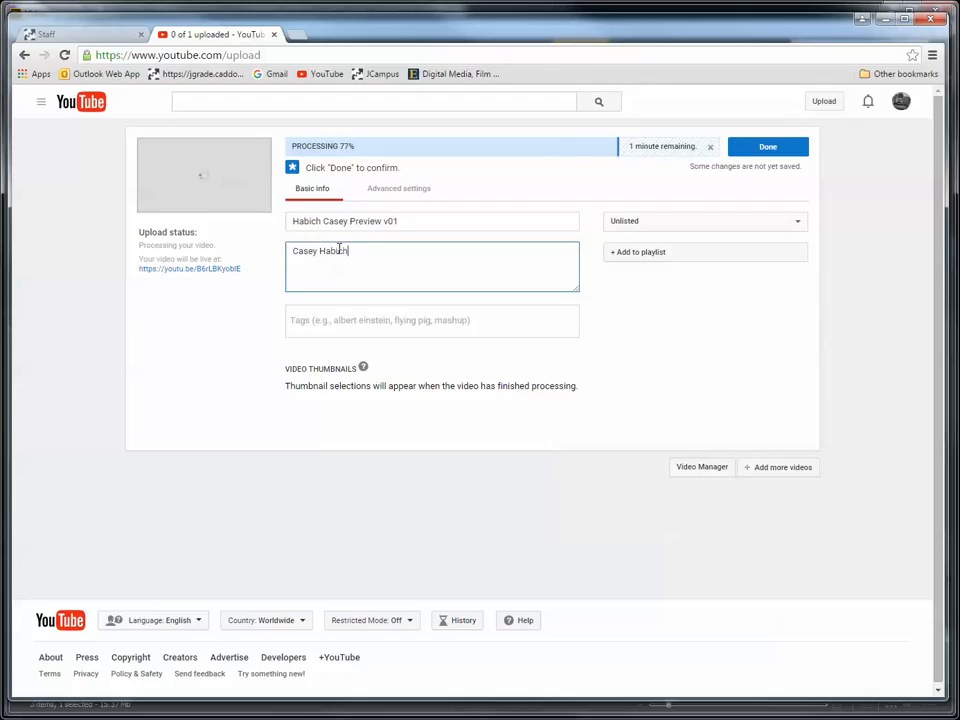
{"action": "key", "text": "Return"}
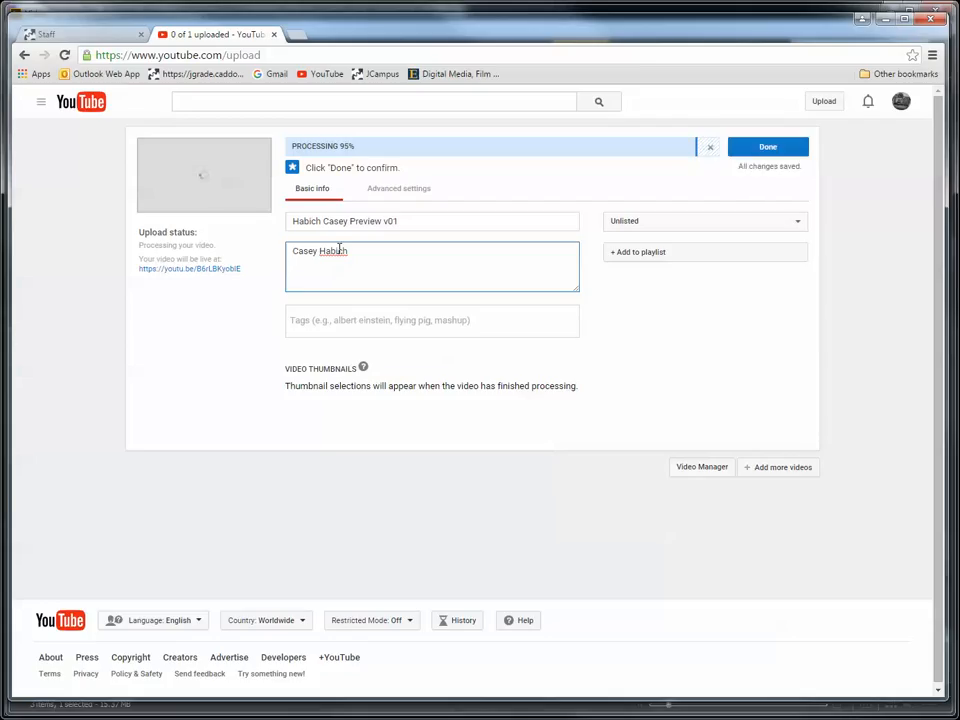
{"action": "type", "text": "Period 01"}
{"action": "left_click", "coordinate": [765, 152]}
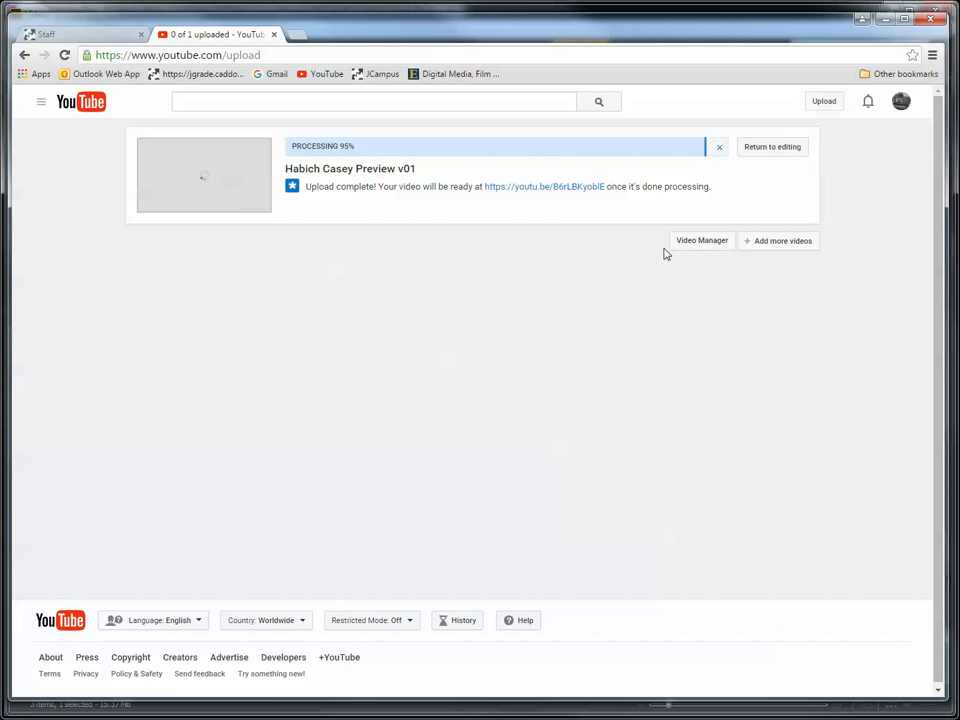
- Return to editing the uploaded video, choose the middle Posterize frame as its thumbnail, and save the changes
{"action": "left_click", "coordinate": [770, 152]}
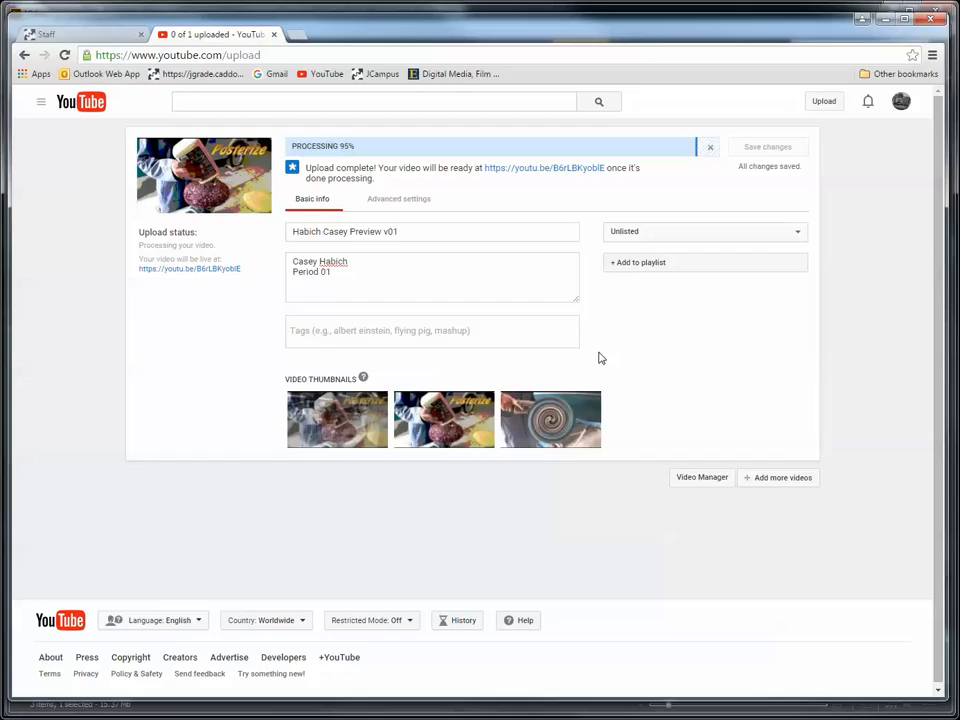
{"action": "left_click", "coordinate": [536, 421]}
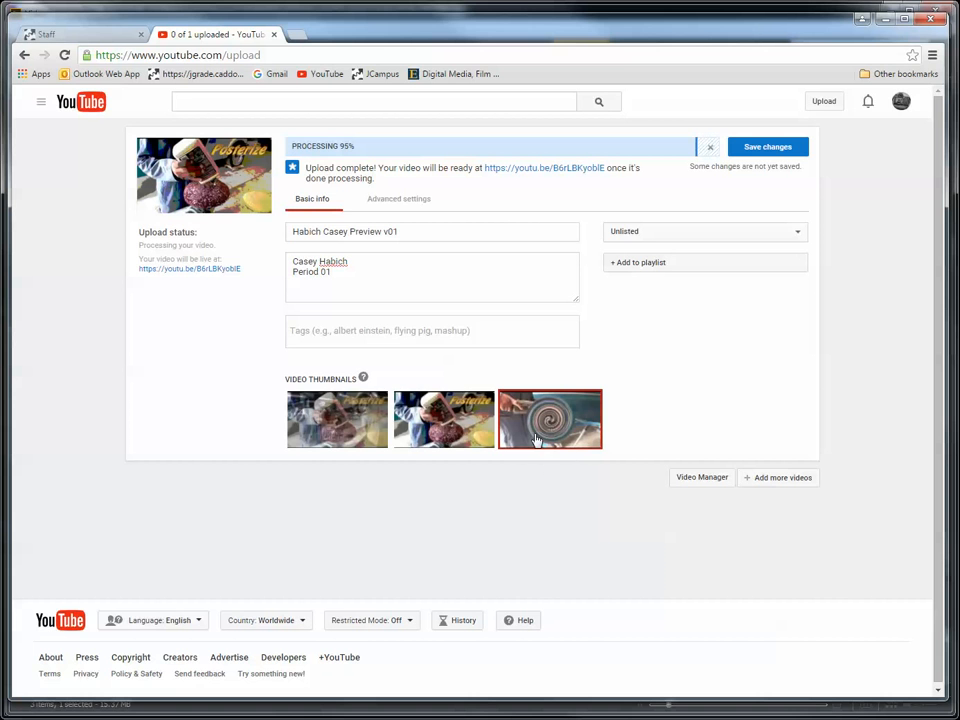
{"action": "mouse_move", "coordinate": [460, 425]}
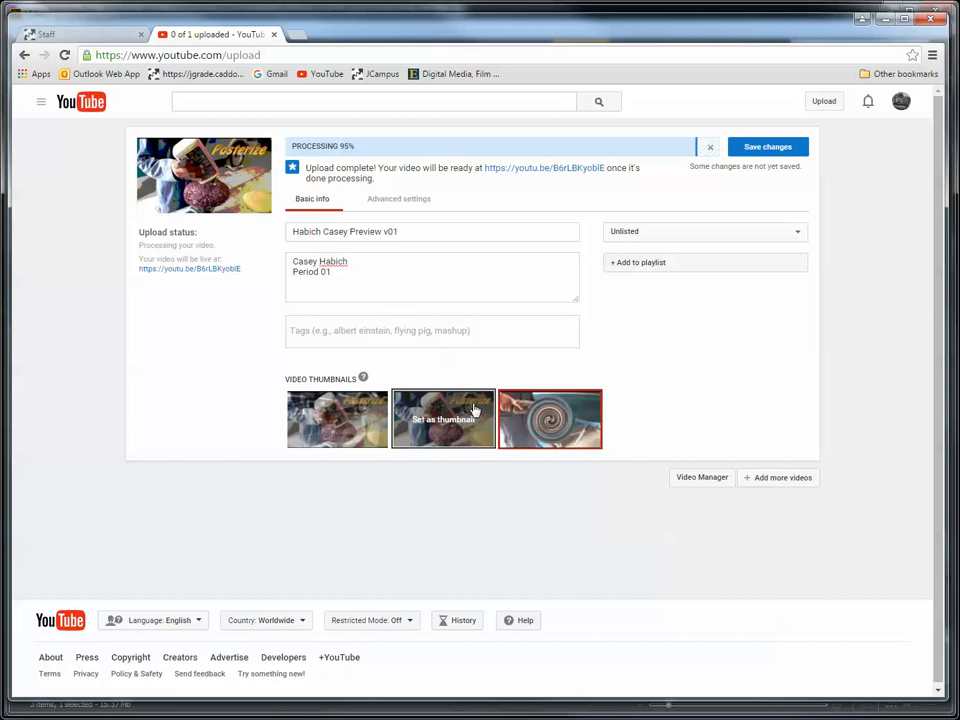
{"action": "left_click", "coordinate": [472, 414]}
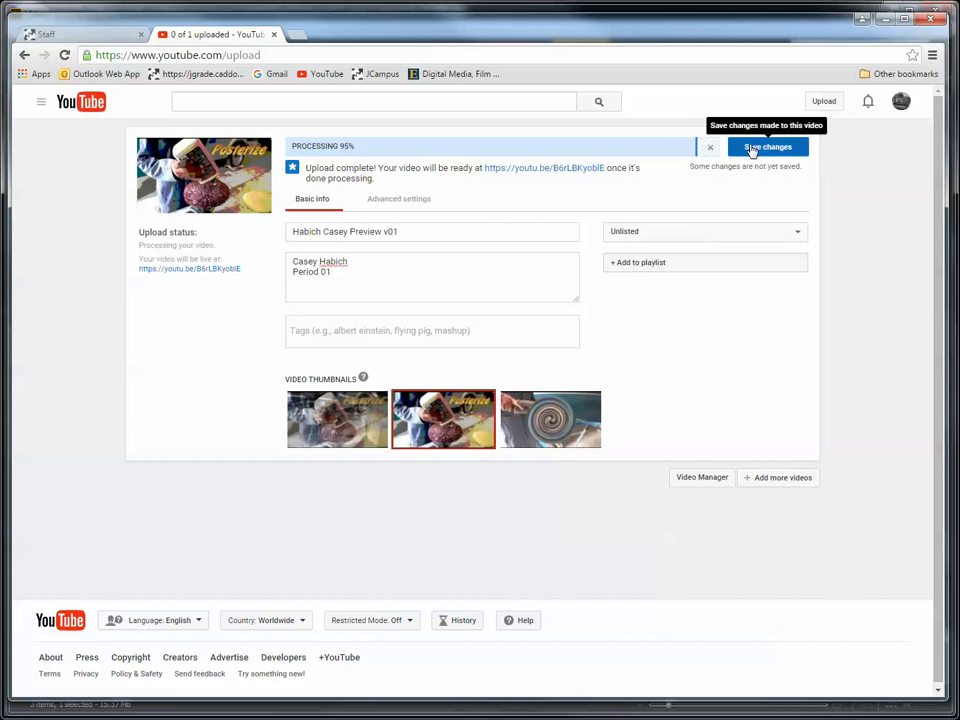
{"action": "left_click", "coordinate": [761, 149]}
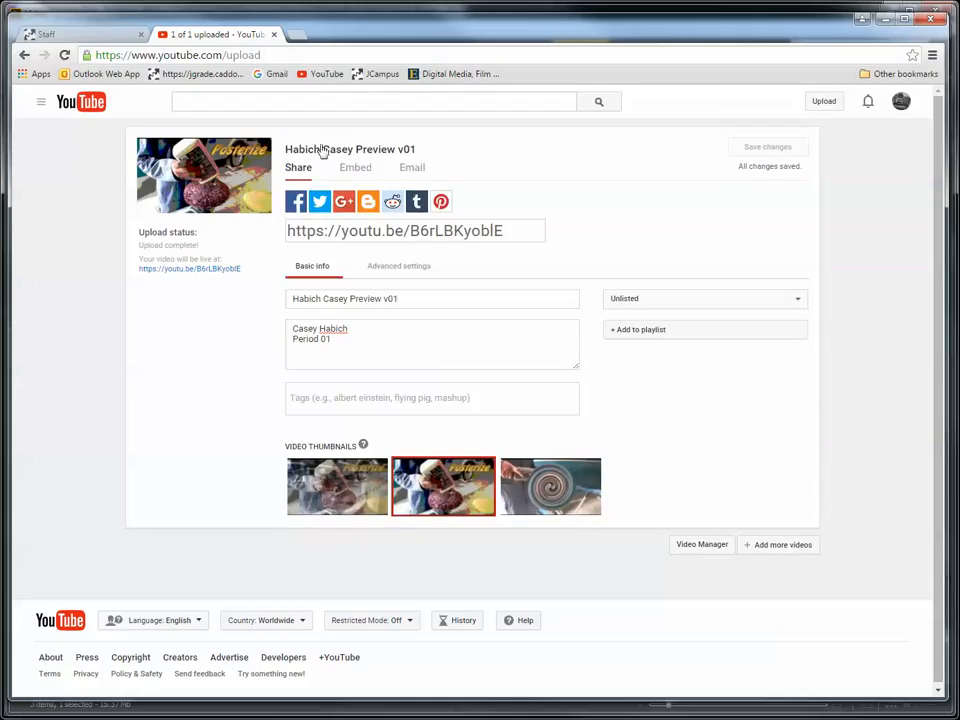
- Start sharing the video by email and add the suggested contact's address as the recipient
{"action": "left_click", "coordinate": [413, 169]}
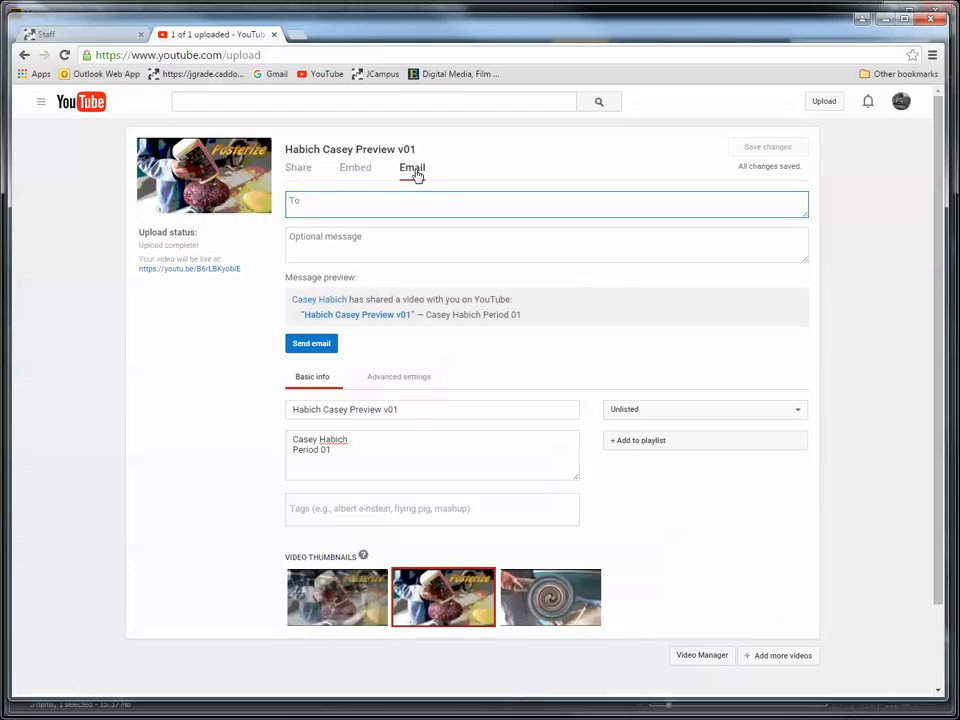
{"action": "type", "text": "cc"}
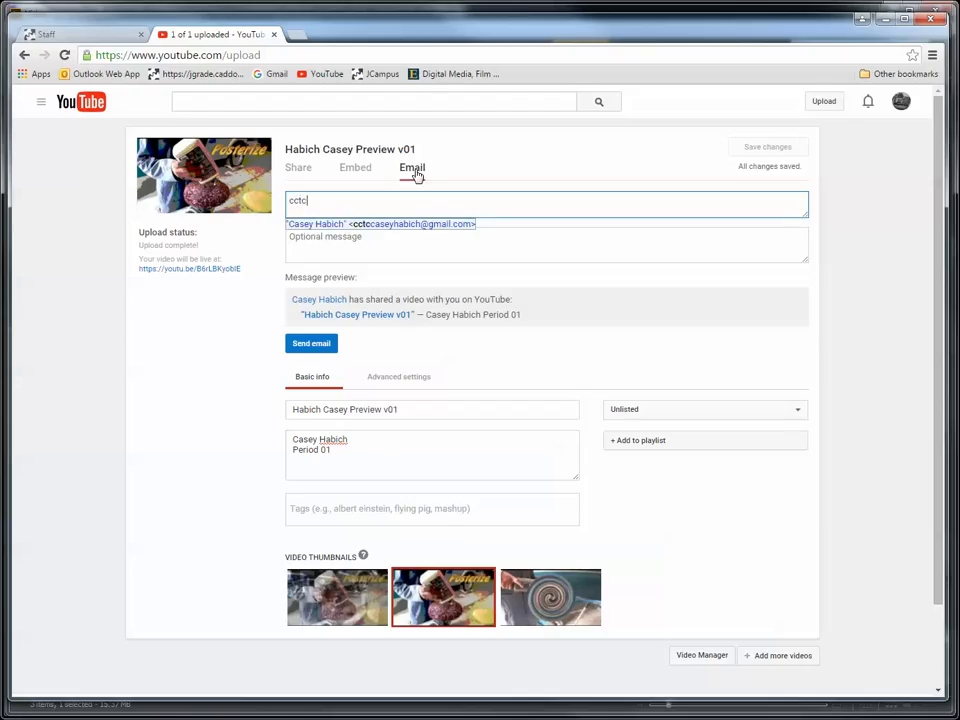
{"action": "type", "text": "tc"}
{"action": "left_click", "coordinate": [426, 225]}
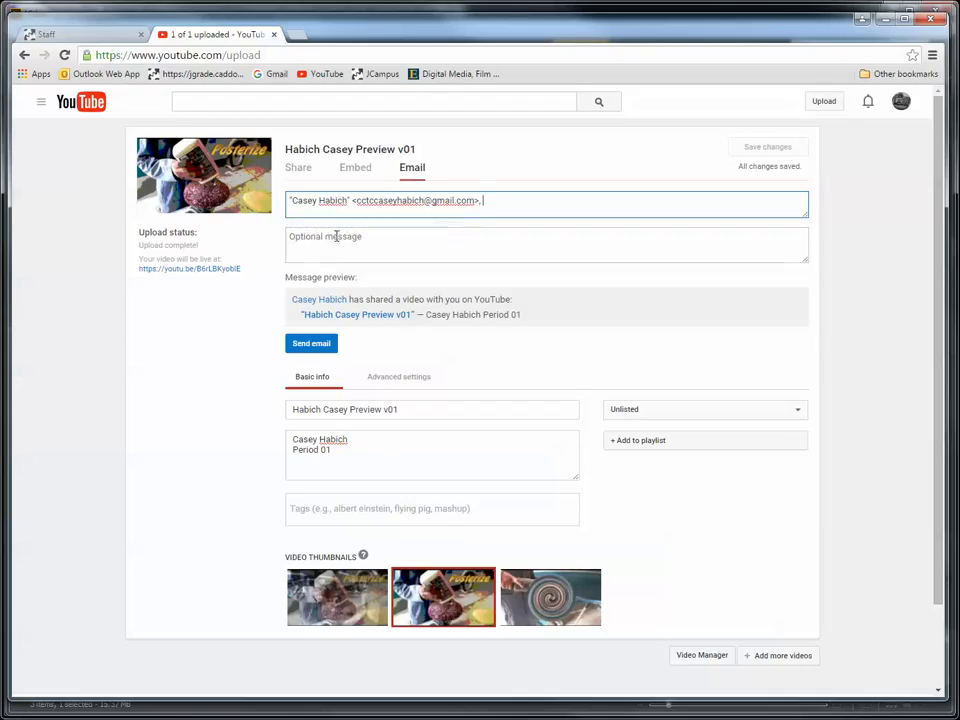
- Write the student's full name and "Period 01" on separate lines as the optional message, and send the email
{"action": "left_click", "coordinate": [336, 237]}
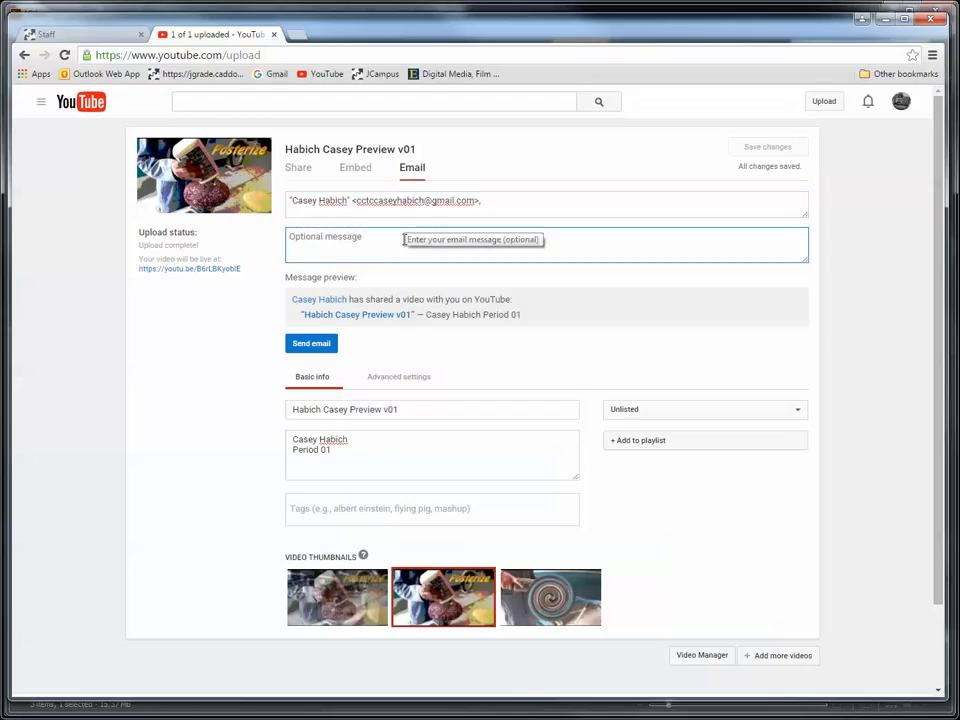
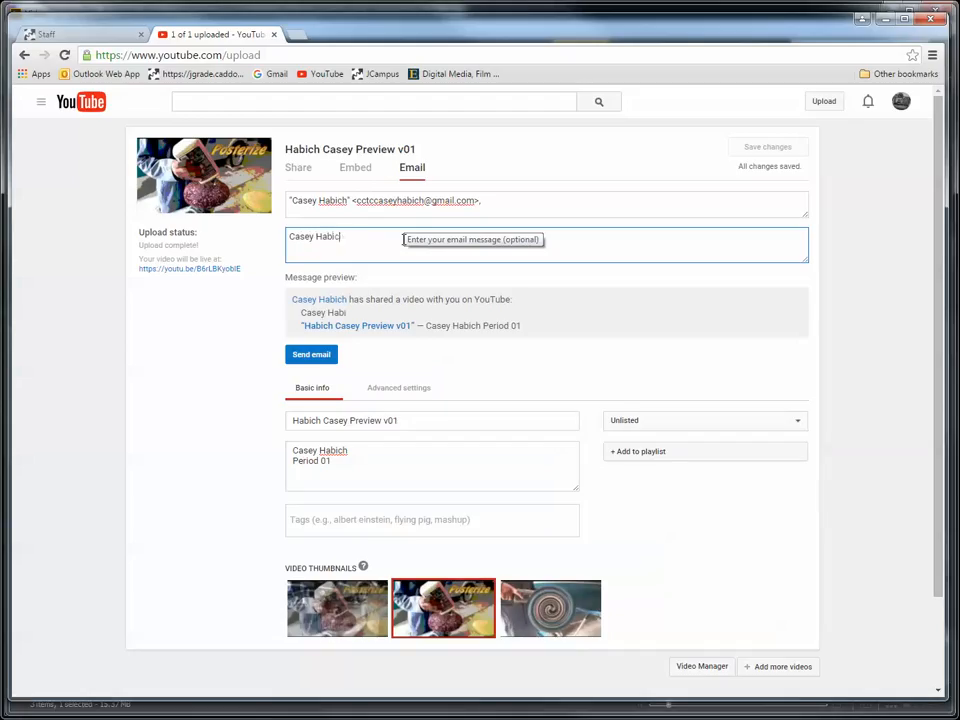
{"action": "key", "text": "Return"}
{"action": "type", "text": "Period"}
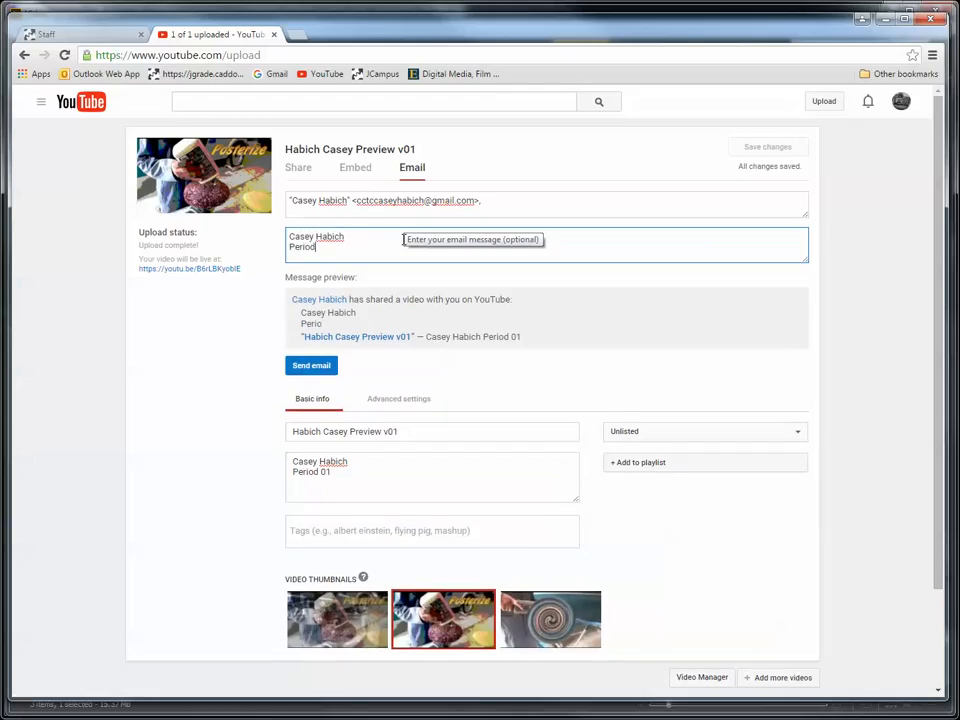
{"action": "type", "text": " 01"}
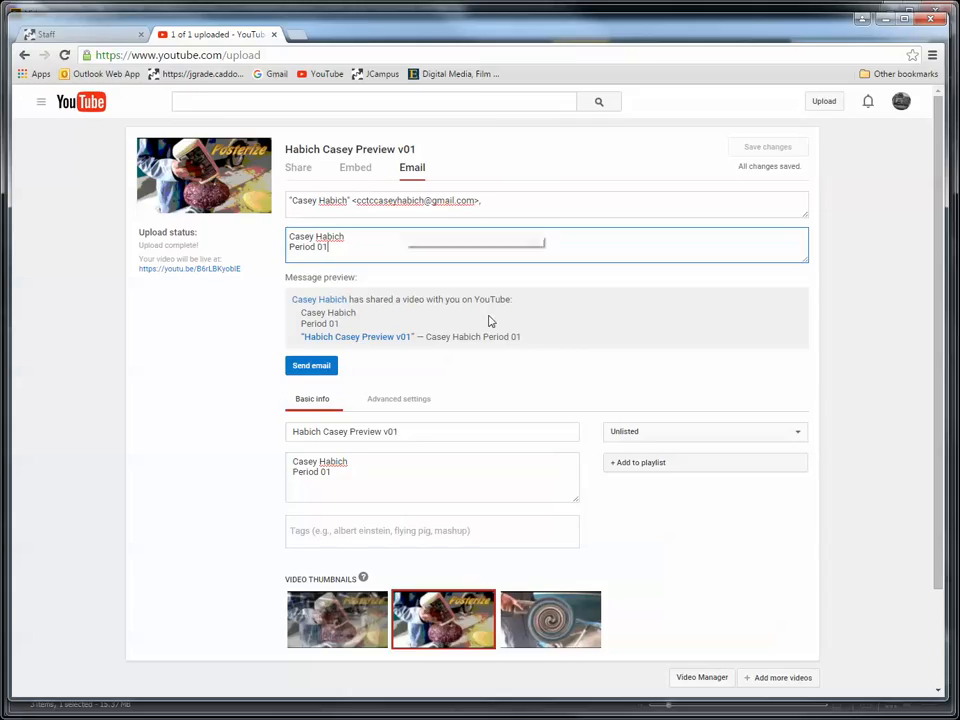
{"action": "left_click", "coordinate": [311, 366]}
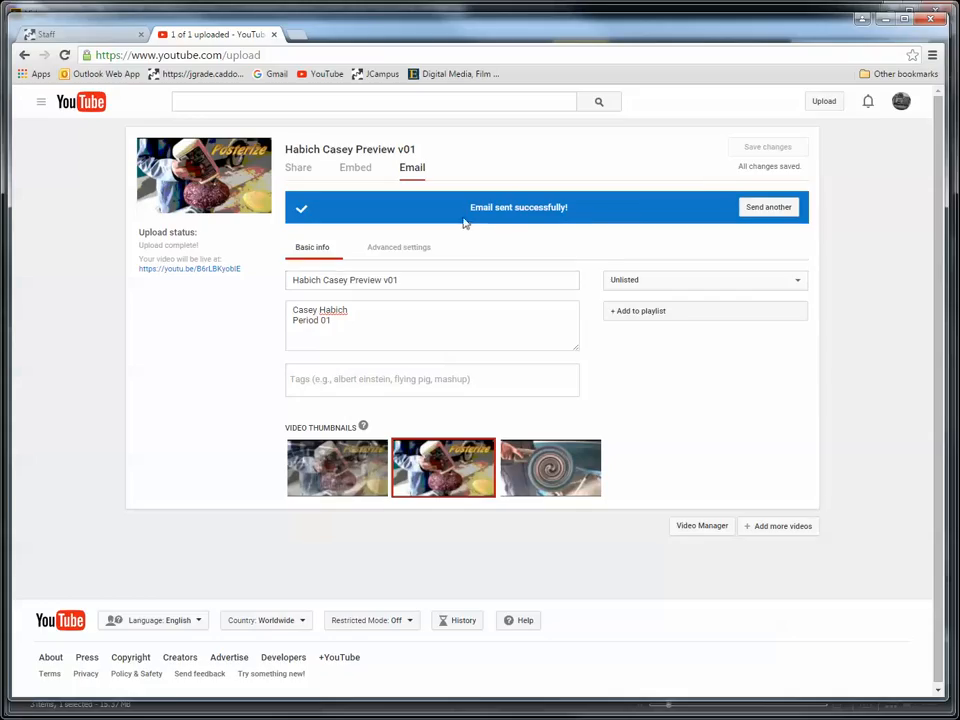
- Go to Gmail and sign in by re-entering the account password
{"action": "left_click", "coordinate": [900, 104]}
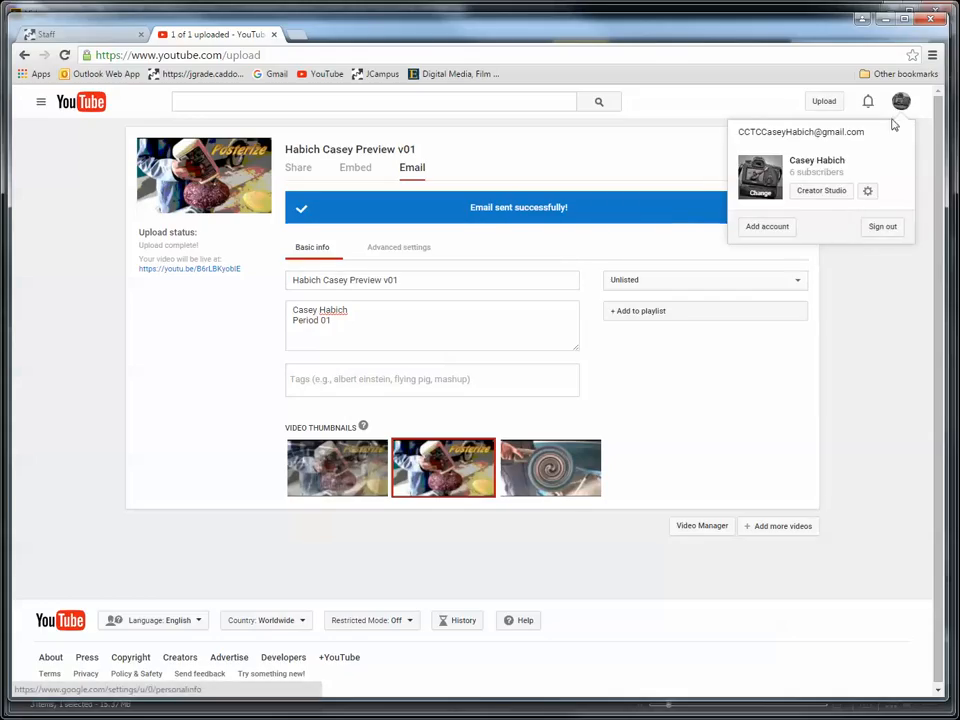
{"action": "left_click", "coordinate": [900, 101]}
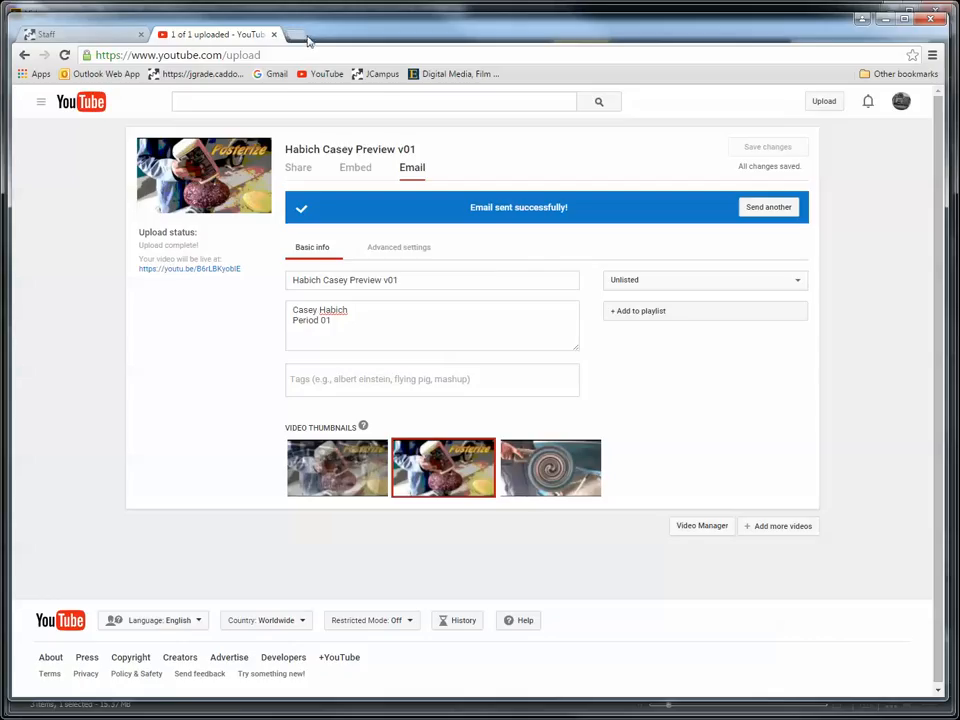
{"action": "left_click", "coordinate": [277, 75]}
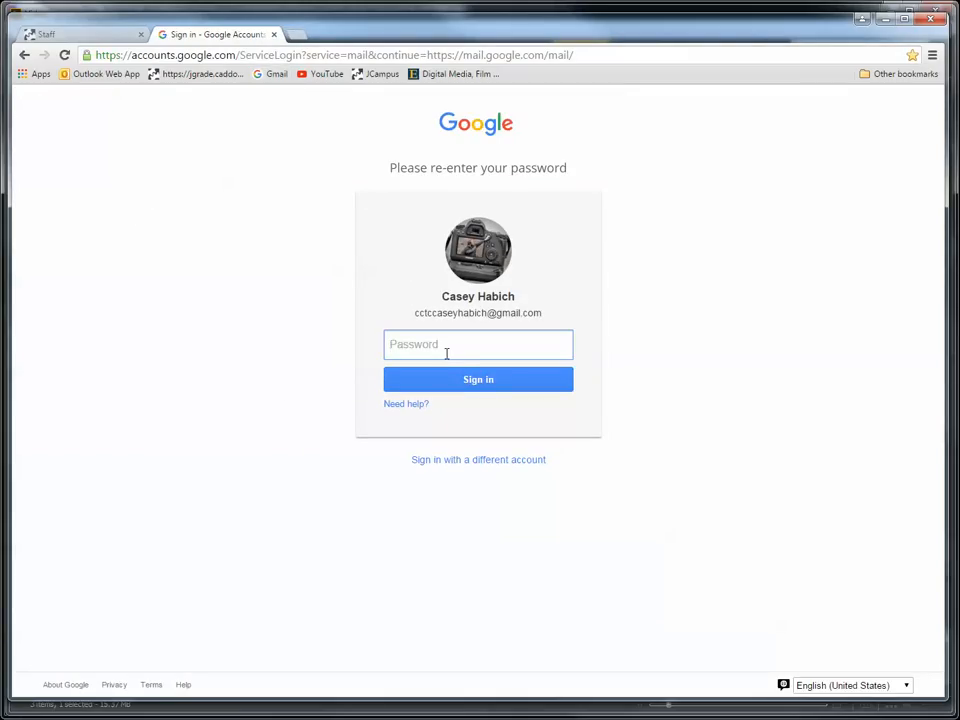
{"action": "type", "text": "•••"}
{"action": "key", "text": "Return"}
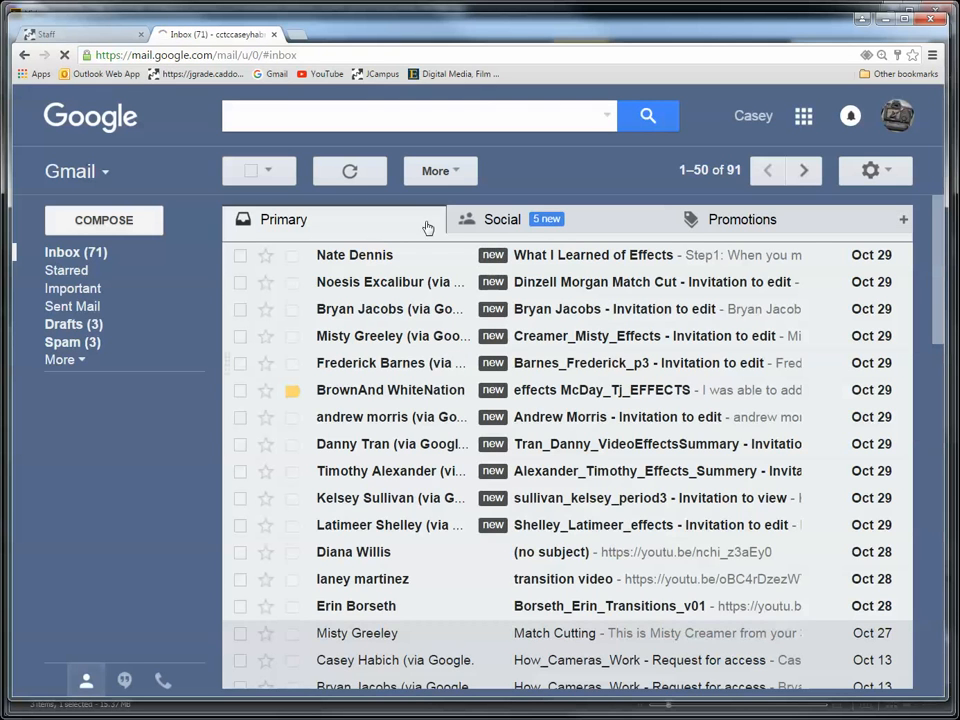
- Open the newest shared-video email in the Social category, play its linked YouTube video to check it, and pause playback
{"action": "left_click", "coordinate": [541, 238]}
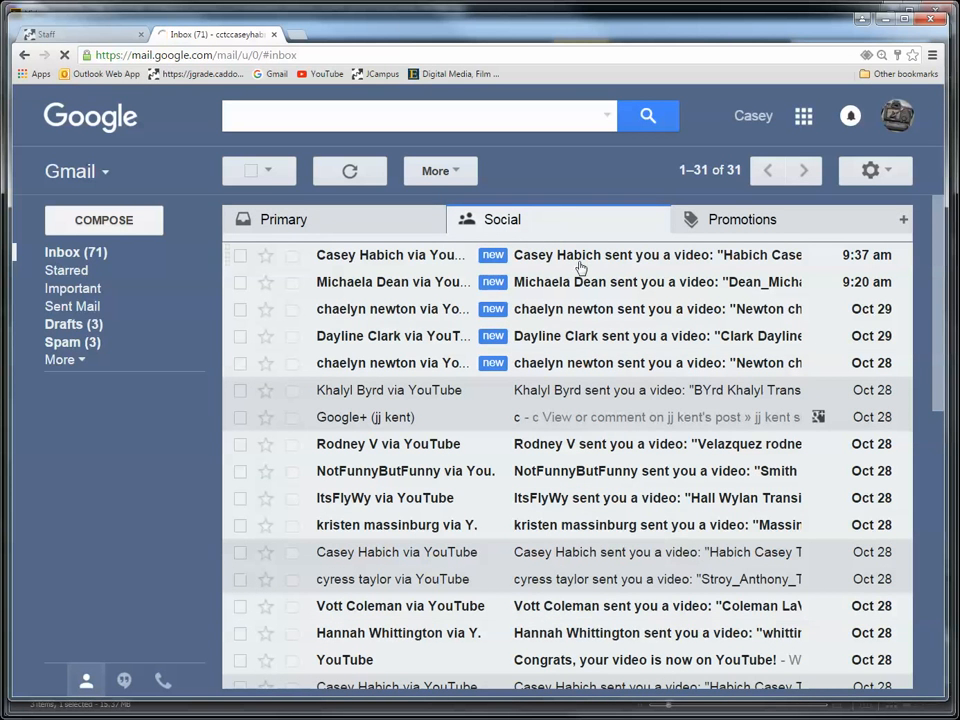
{"action": "left_click", "coordinate": [651, 259]}
{"action": "scroll", "coordinate": [536, 254], "scroll_direction": "down", "scroll_amount": 3}
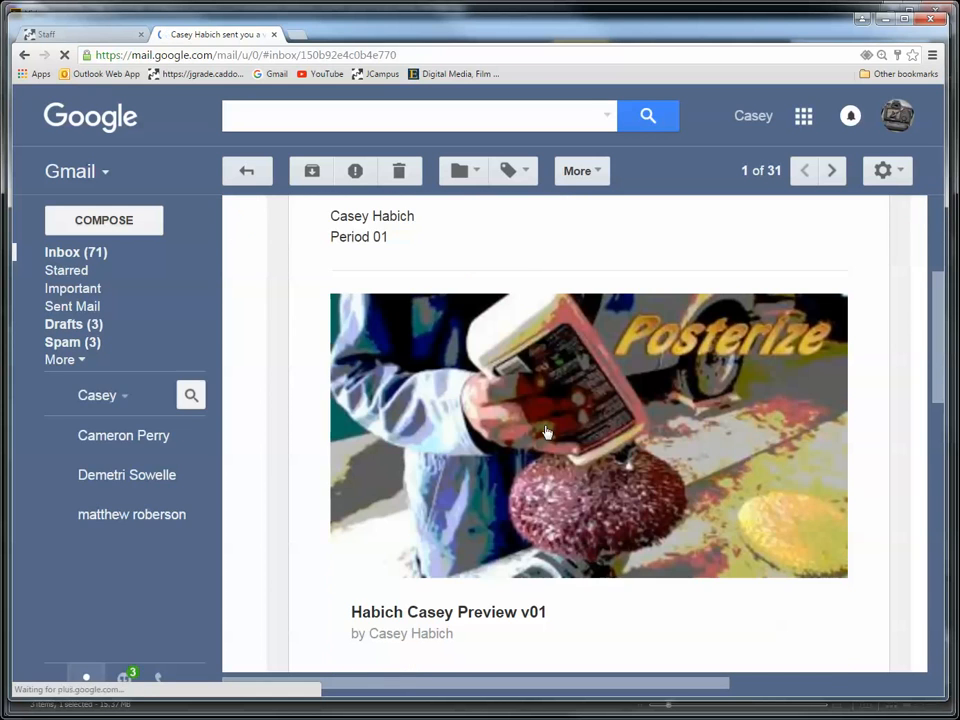
{"action": "left_click", "coordinate": [594, 429]}
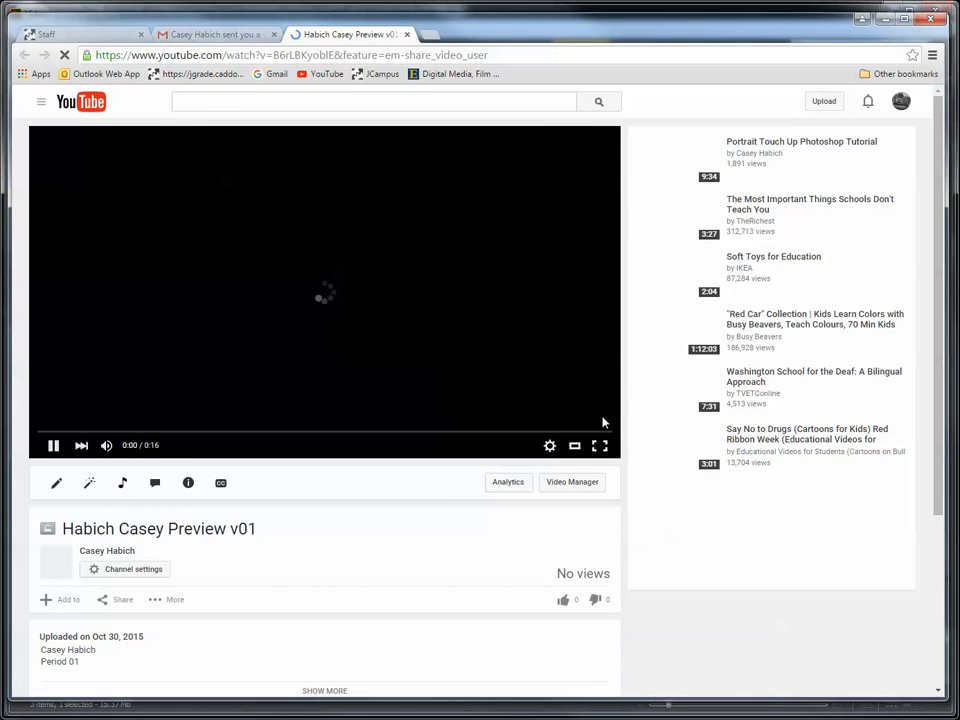
{"action": "left_click", "coordinate": [54, 446]}
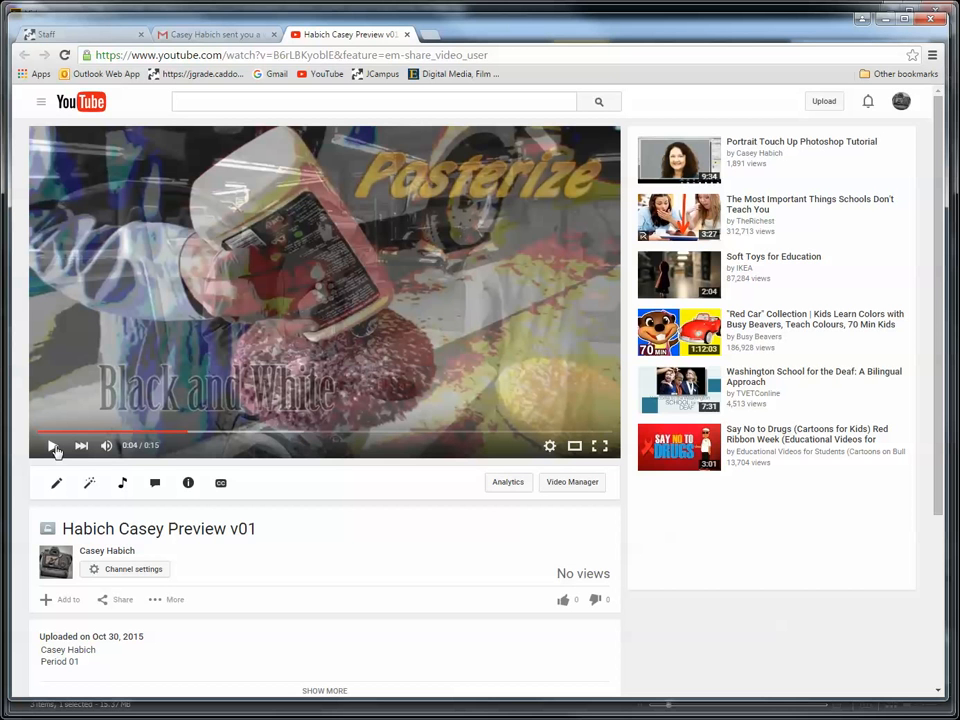
- Minimize Chrome and Adobe Bridge to switch back to the Premiere Pro project
{"action": "left_click", "coordinate": [866, 18]}
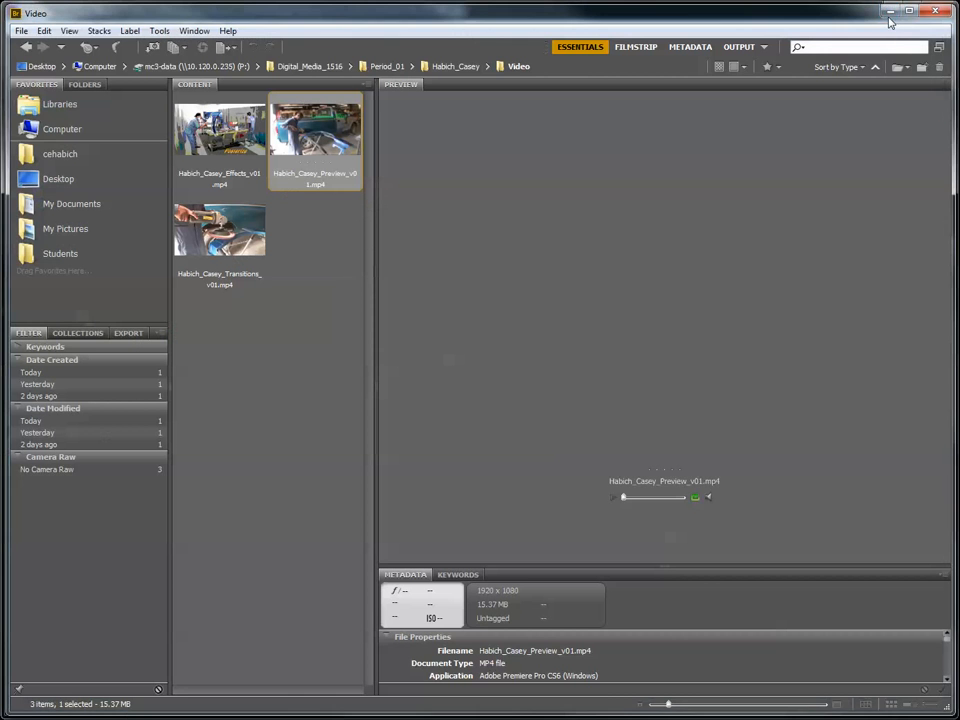
{"action": "left_click", "coordinate": [889, 17]}
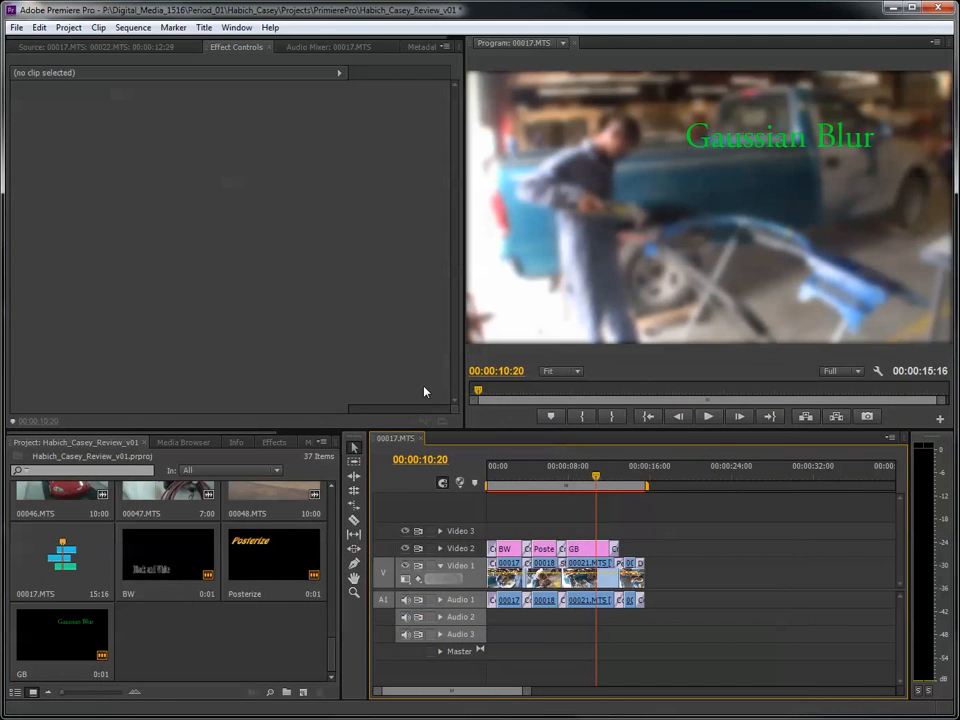